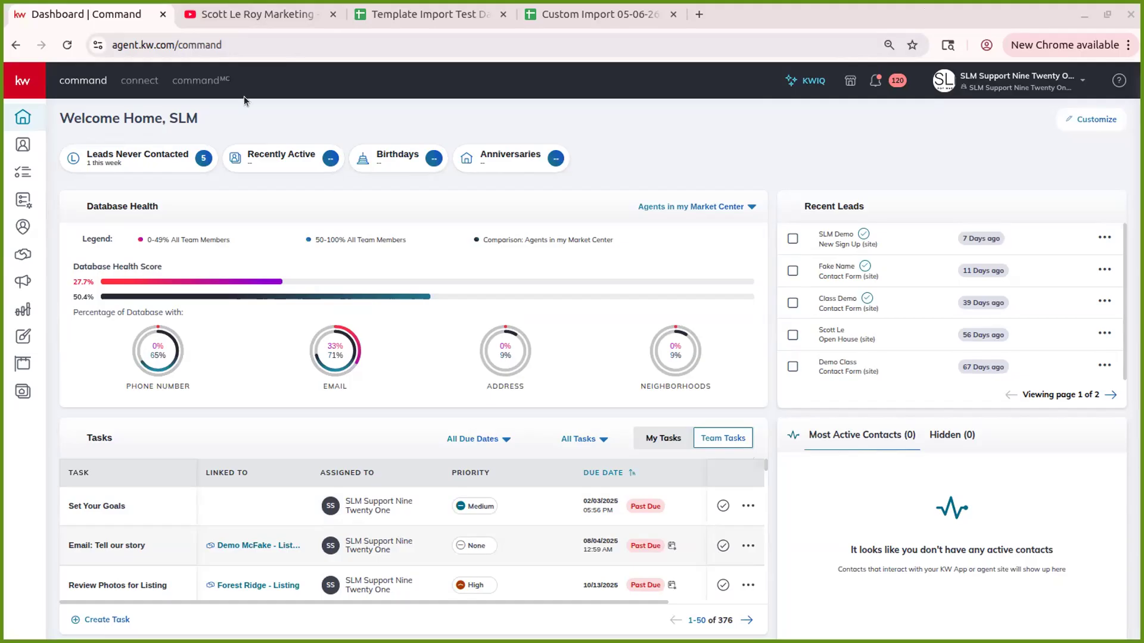
- Switch from the Command dashboard to the YouTube marketing channel tab
click(265, 14)
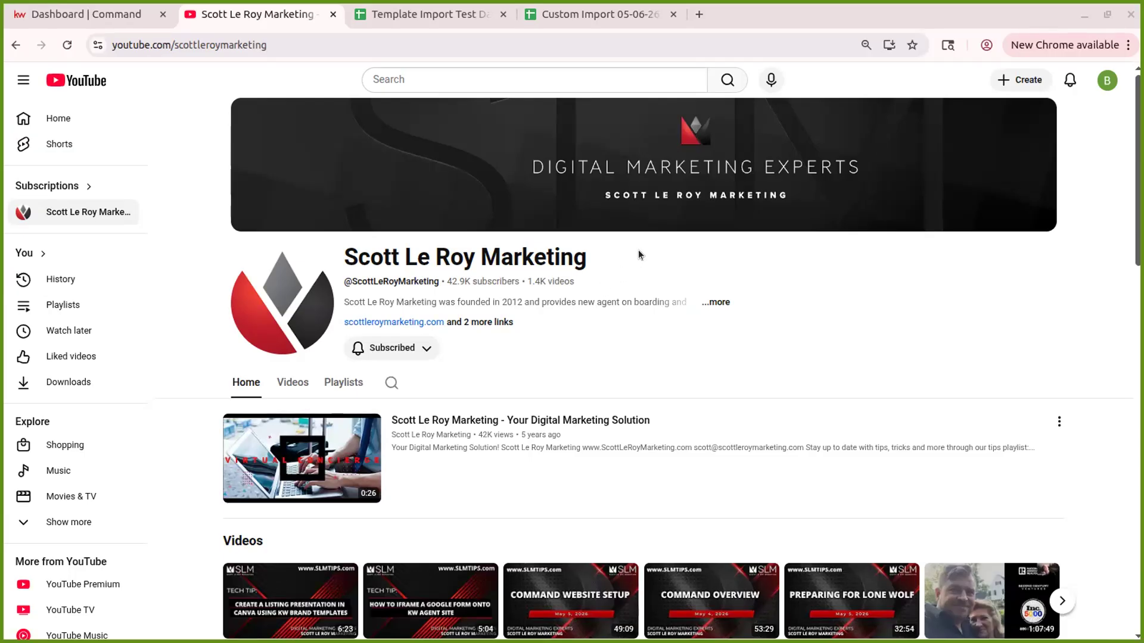
- Show the channel's full Videos list and scroll through it
click(288, 382)
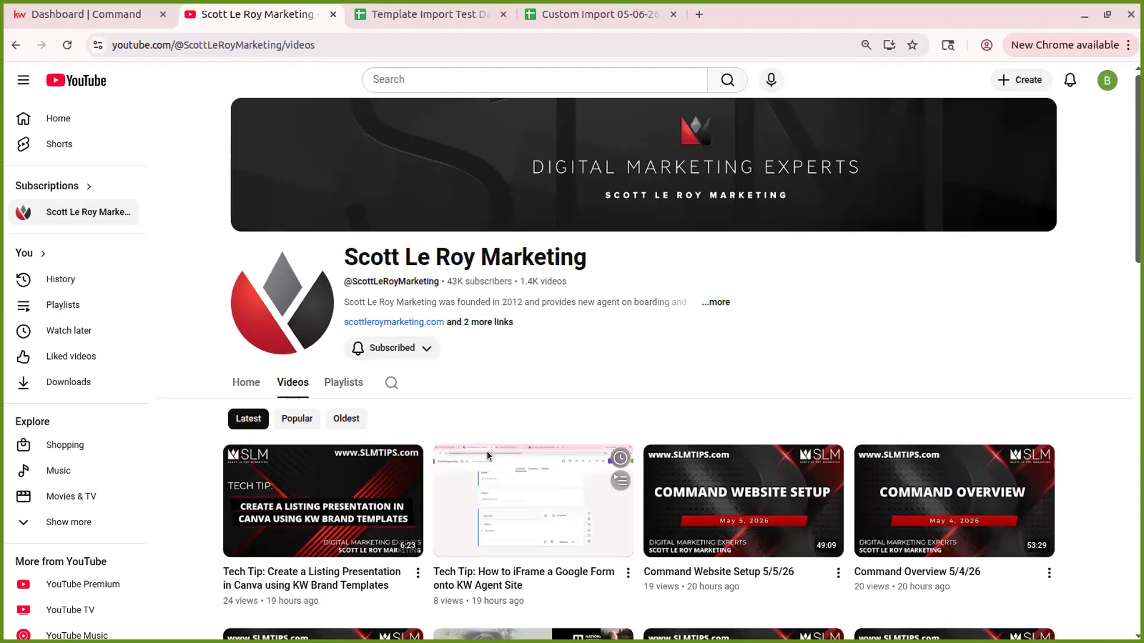
scroll(1035, 516, down, 3)
scroll(1035, 516, down, 2)
scroll(749, 349, up, 5)
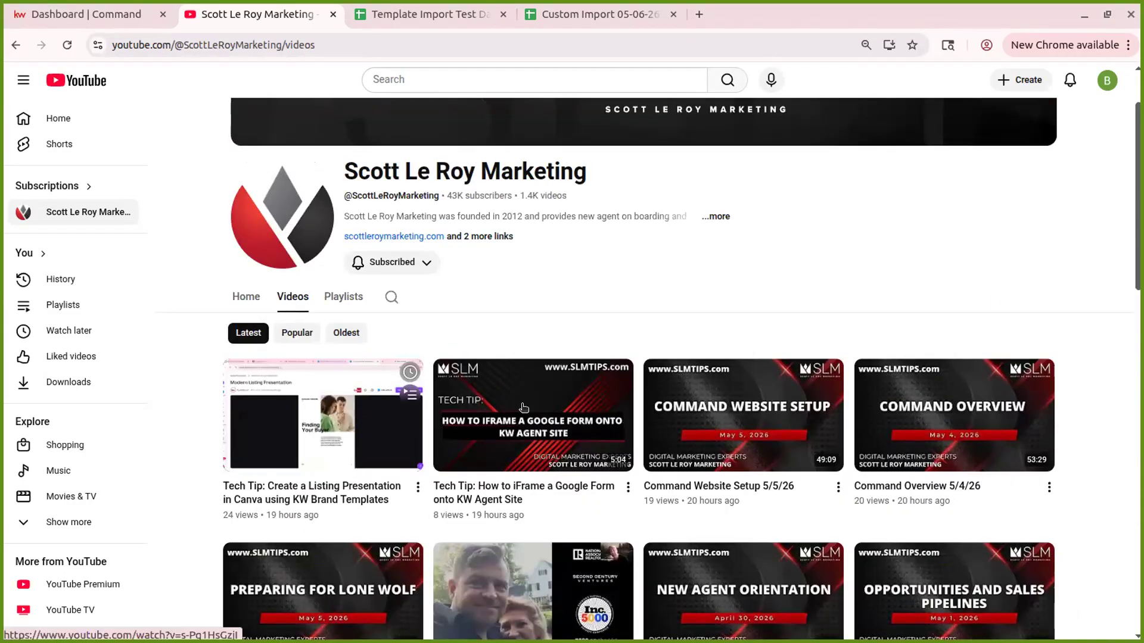
- Search the channel for 'database overview' and scroll through the Database Overview results
click(391, 297)
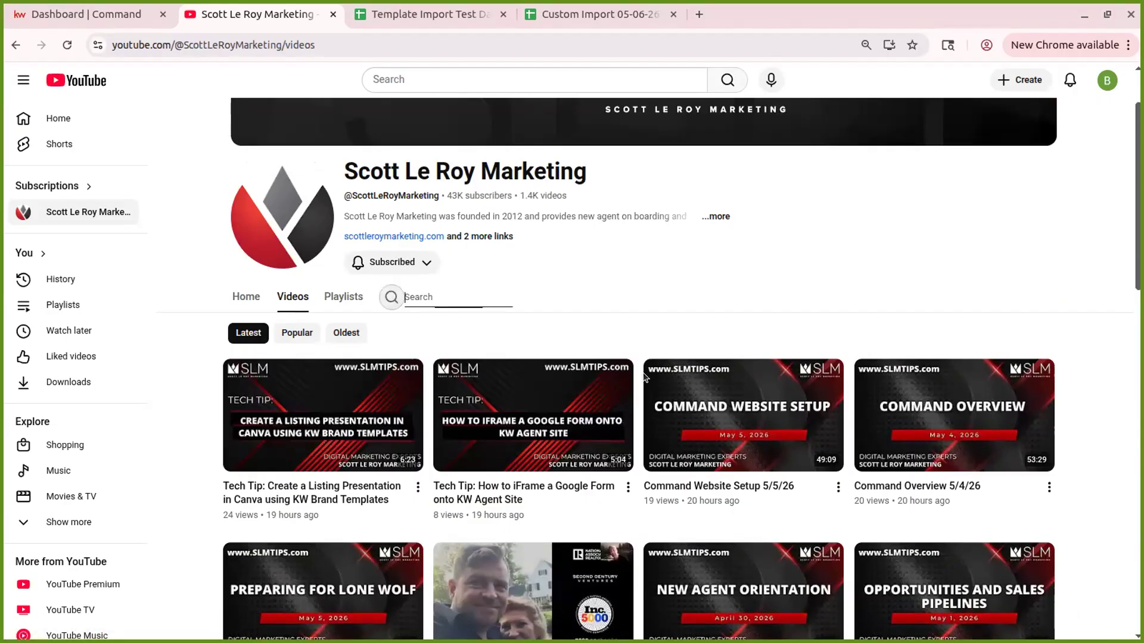
text(data)
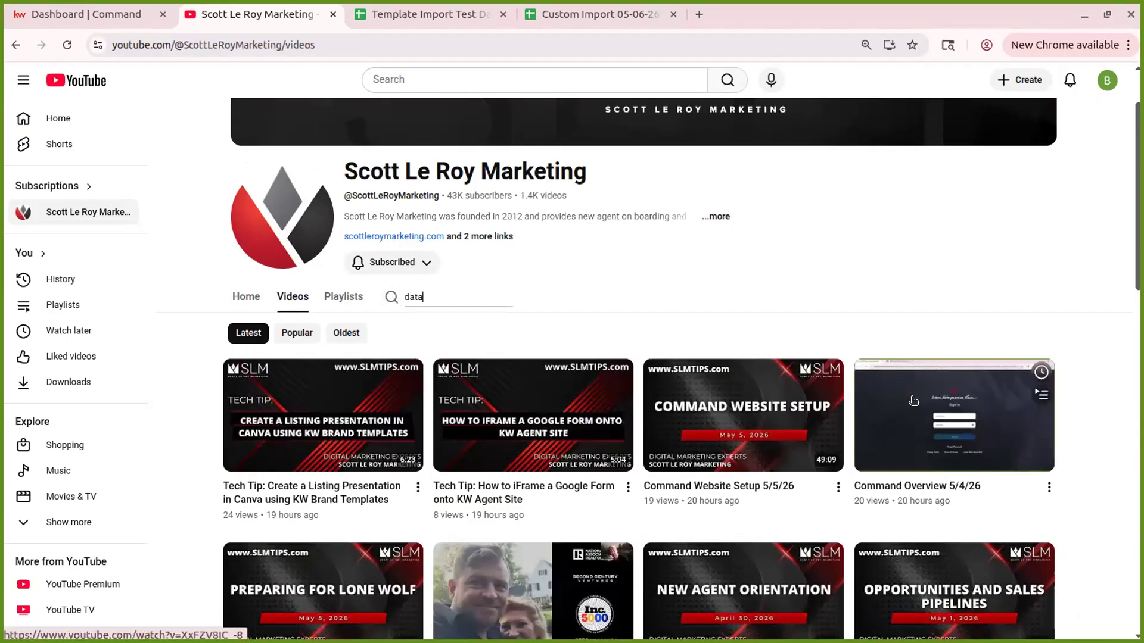
text(base overview)
key(Return)
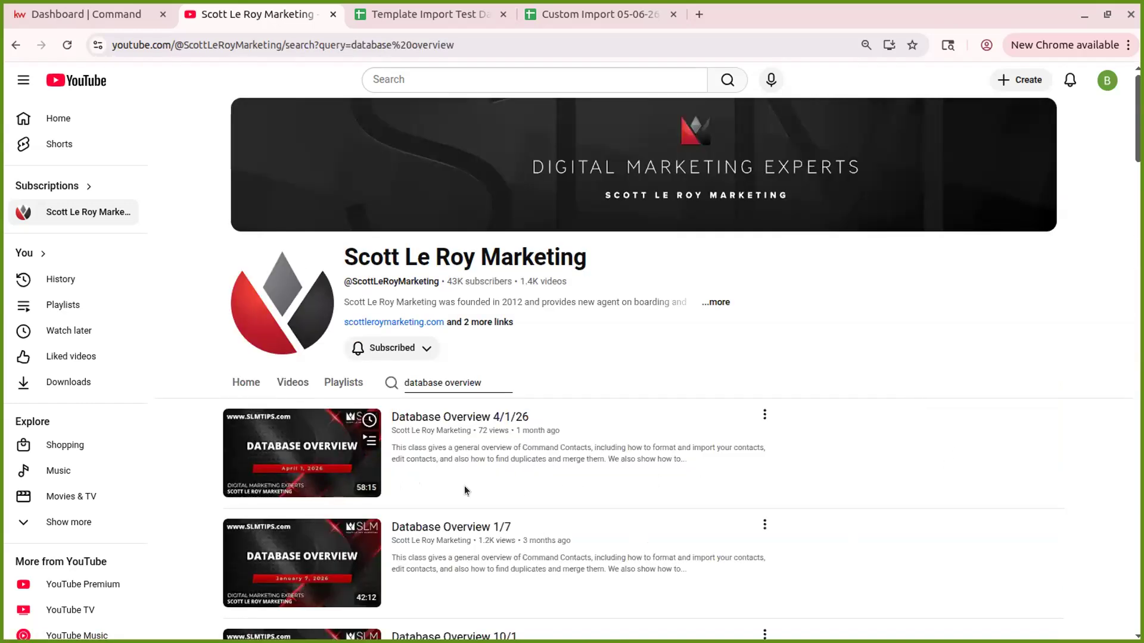
scroll(477, 440, down, 2)
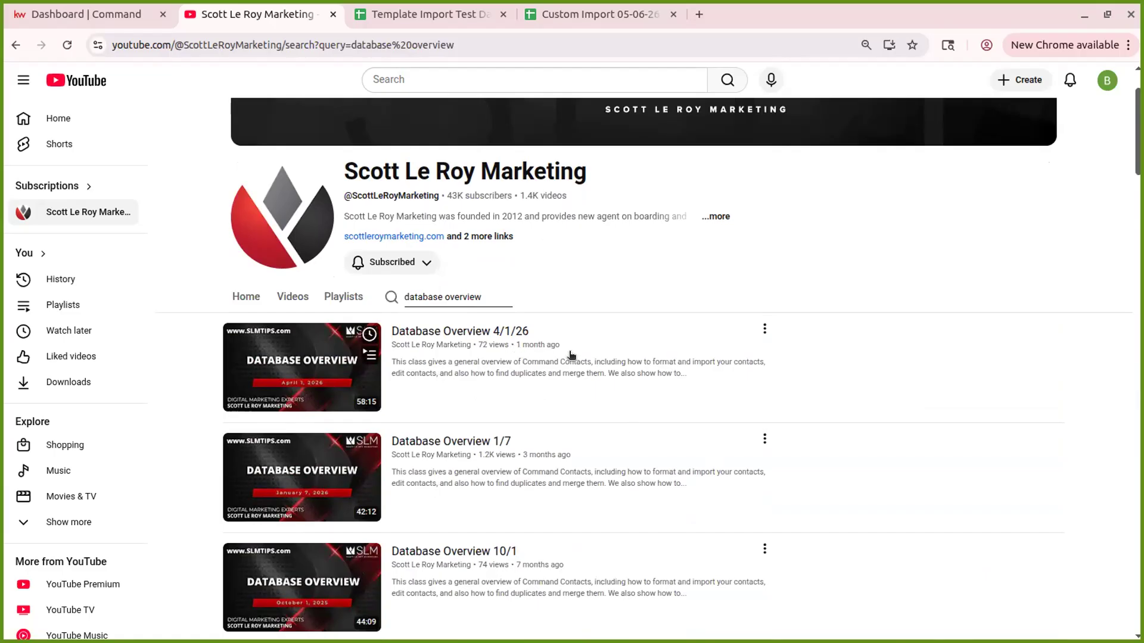
scroll(540, 495, down, 4)
scroll(539, 494, down, 2)
scroll(539, 493, up, 6)
scroll(538, 492, up, 2)
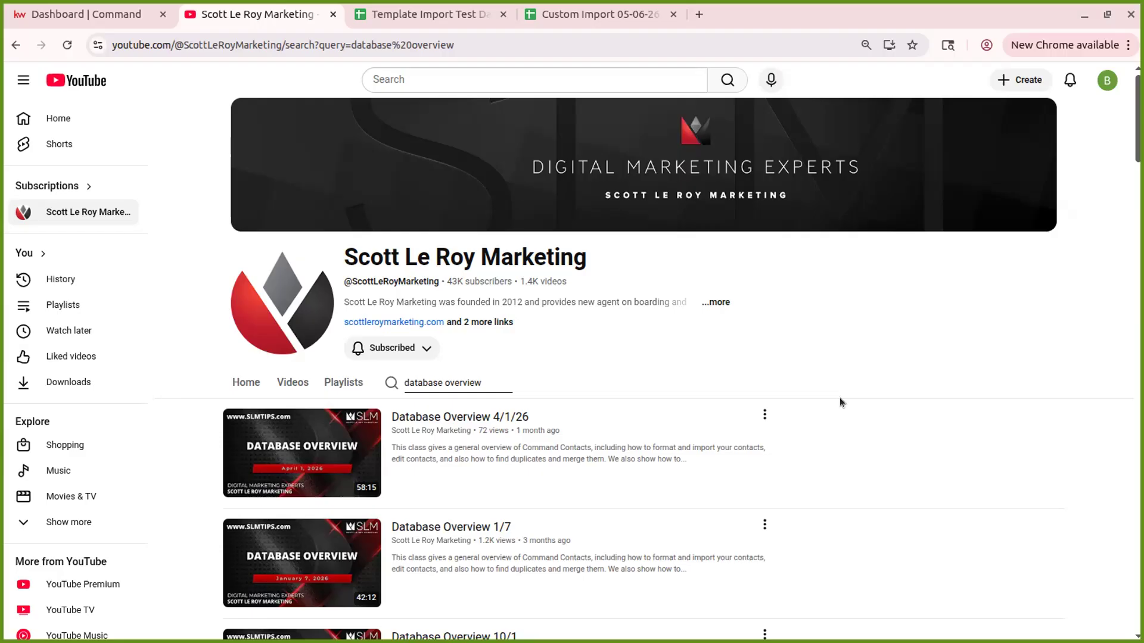
- Go back to the Command dashboard and close the Customize Home dialog without changes
click(92, 18)
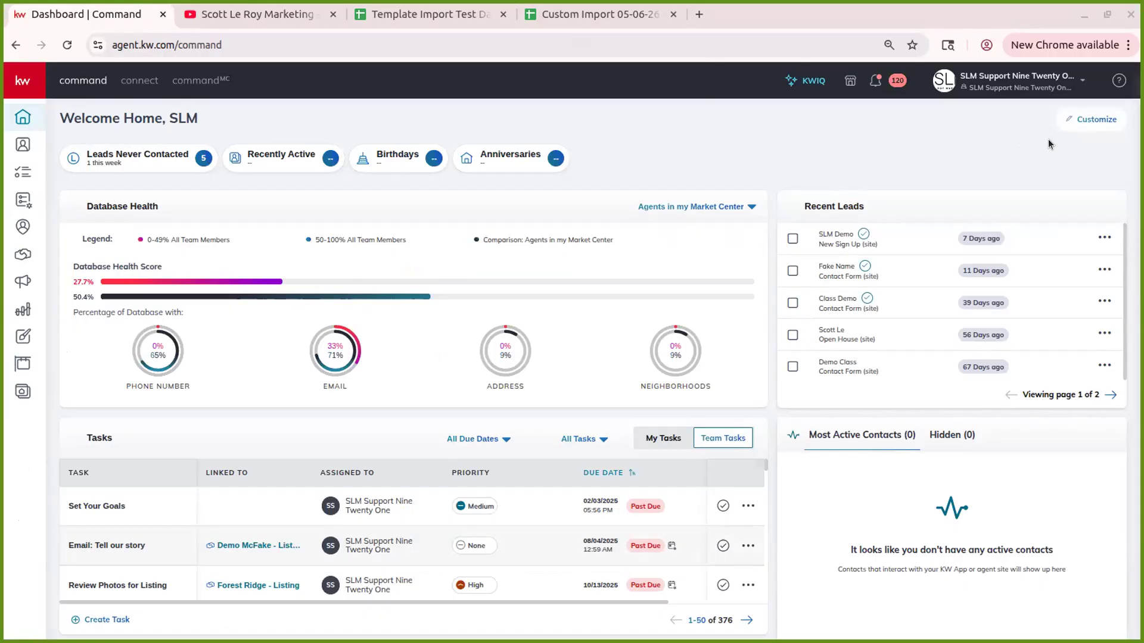
click(1095, 120)
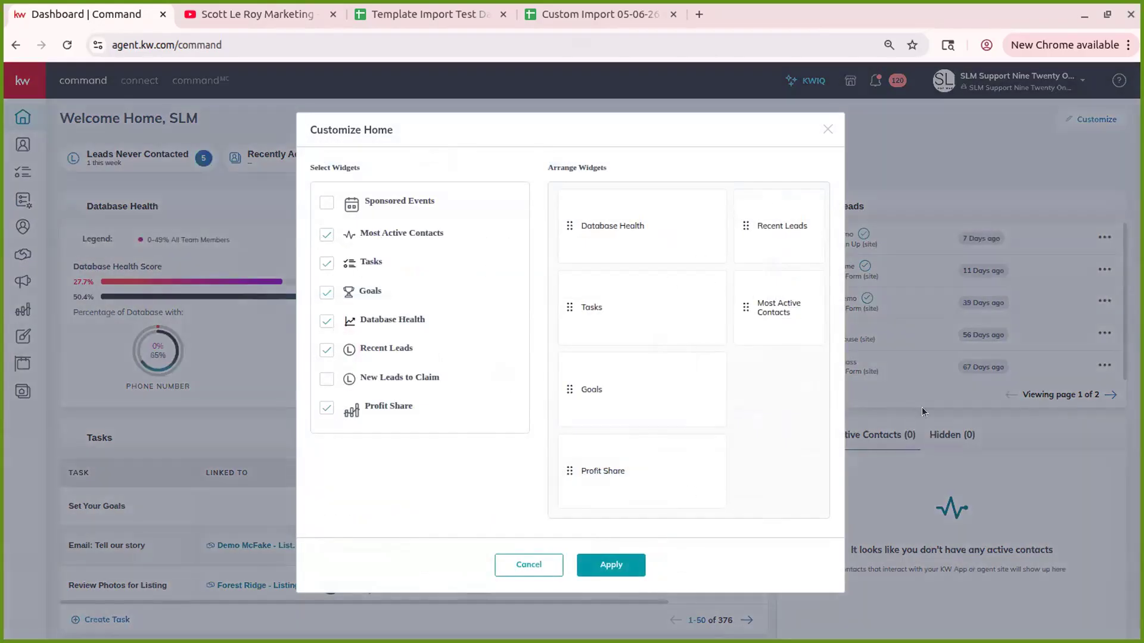
click(825, 130)
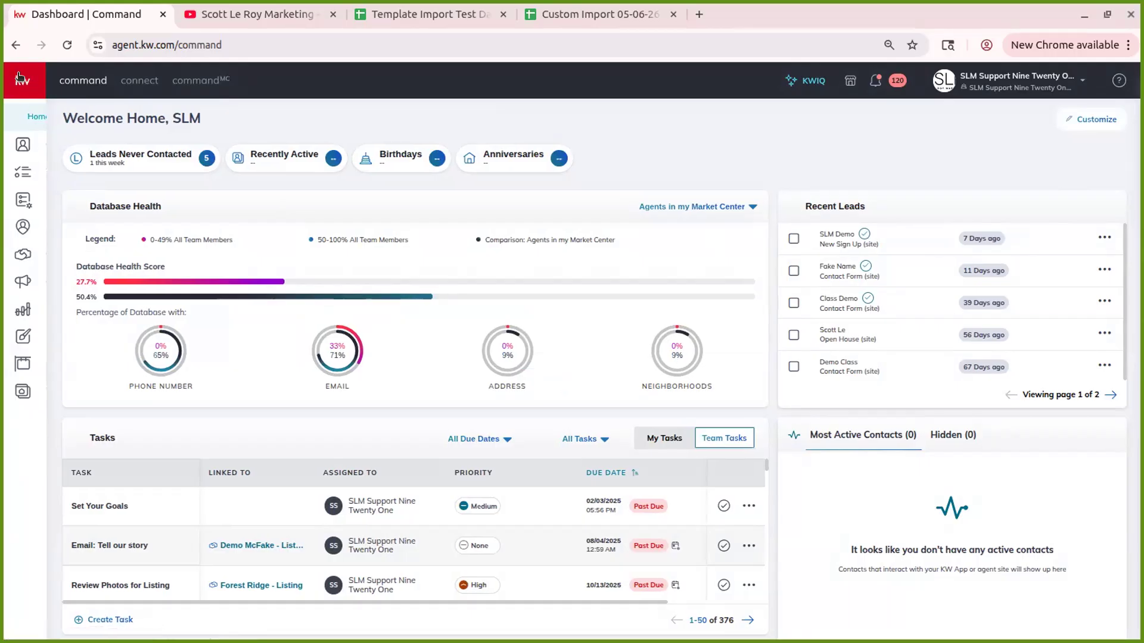
- Expand and collapse the sidebar, then go to the Contacts page (Class Demo SmartView)
click(19, 78)
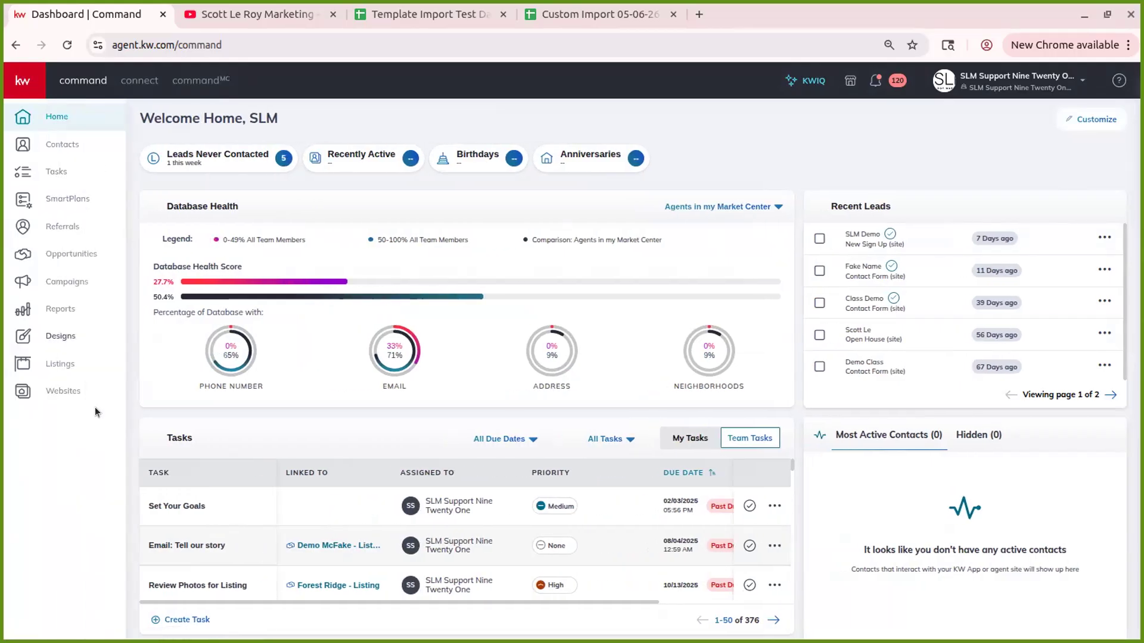
click(22, 77)
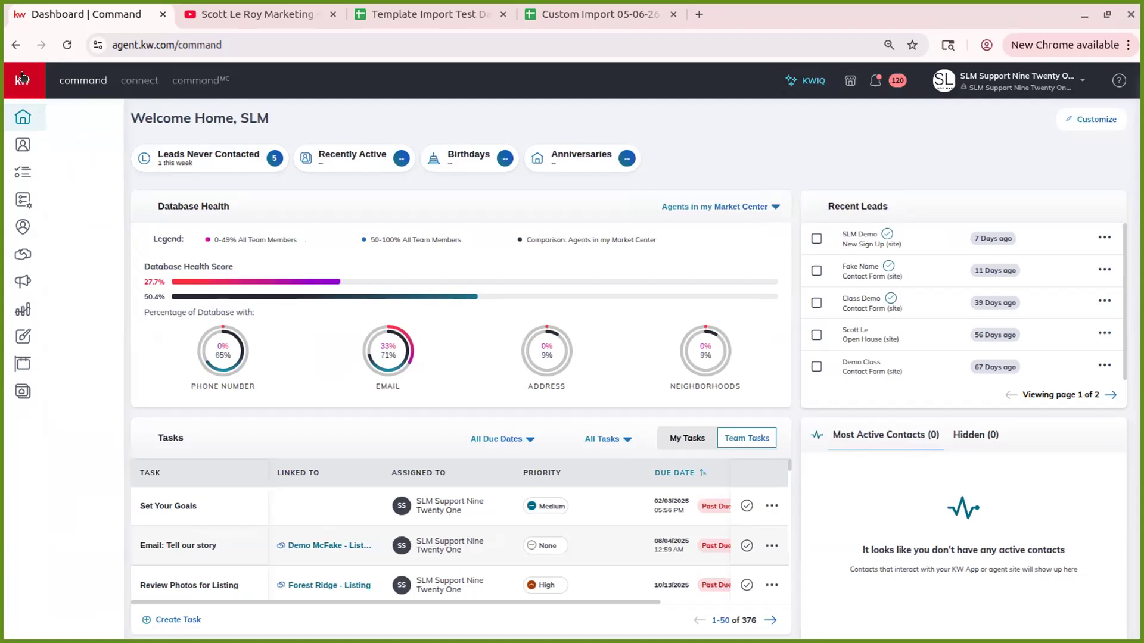
click(36, 143)
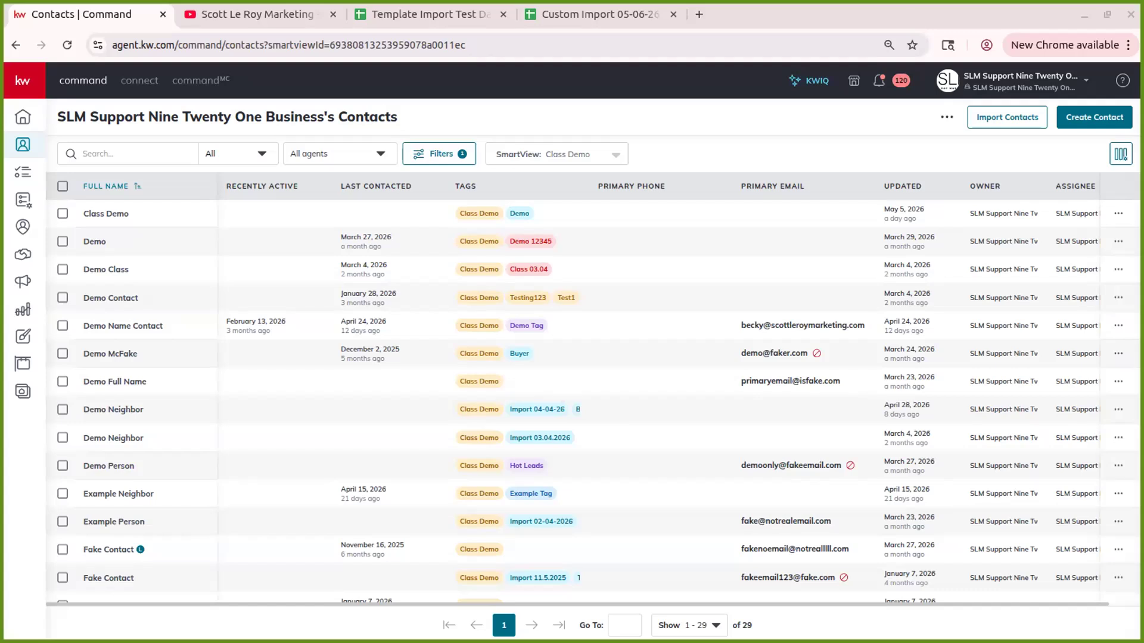
click(1006, 76)
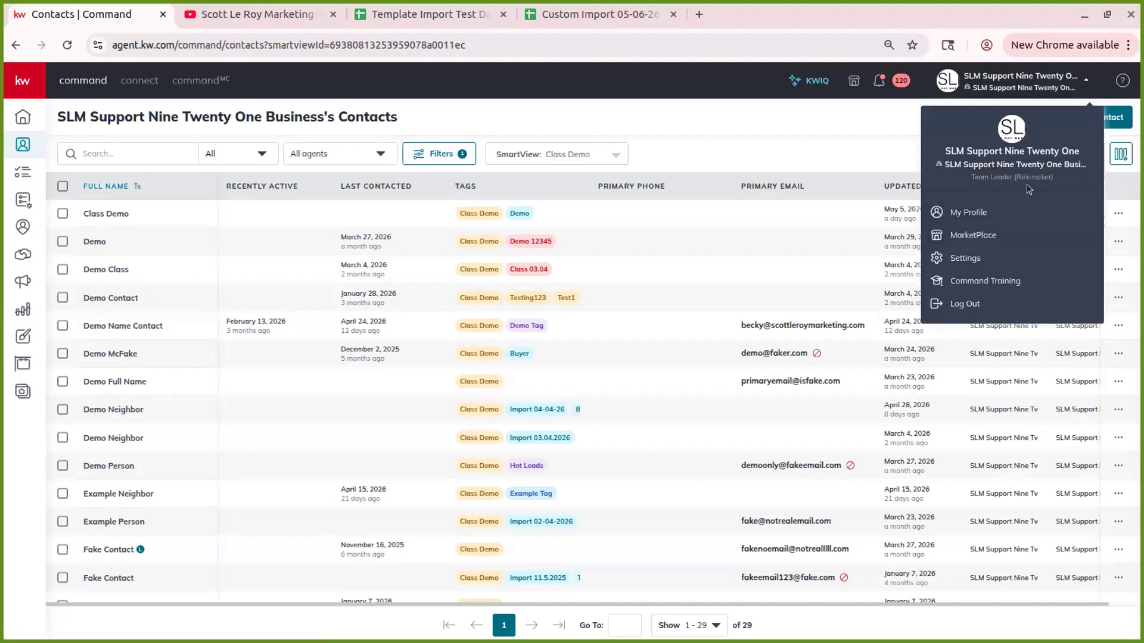
click(691, 84)
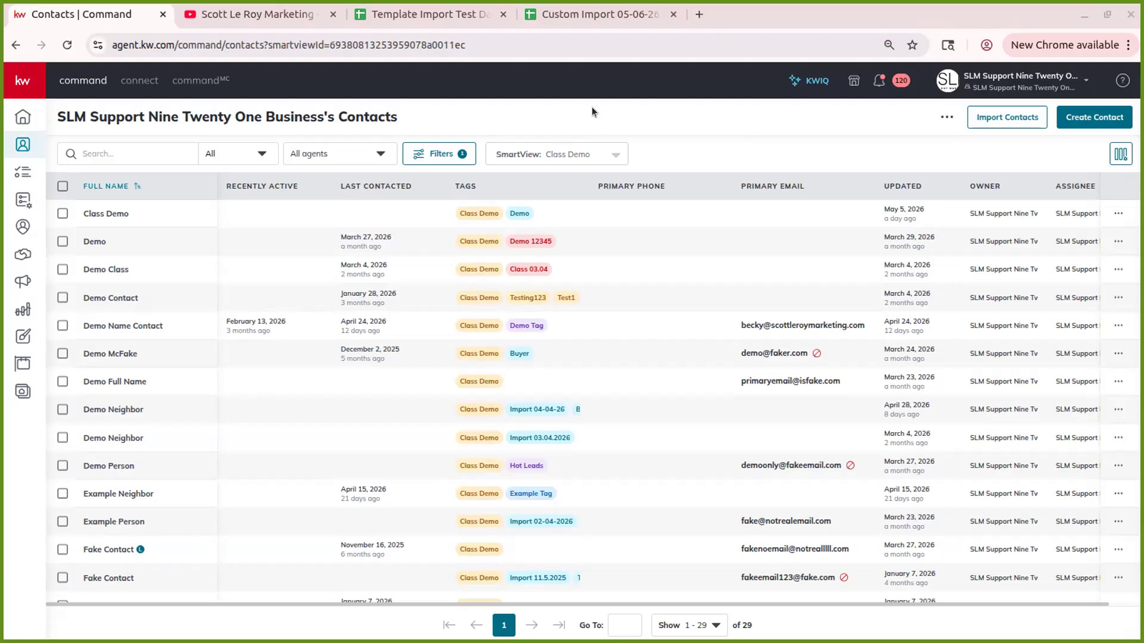
- Start Import Contacts, keep the business as Contact Owner, and view the Primary Assignee choices
click(1020, 120)
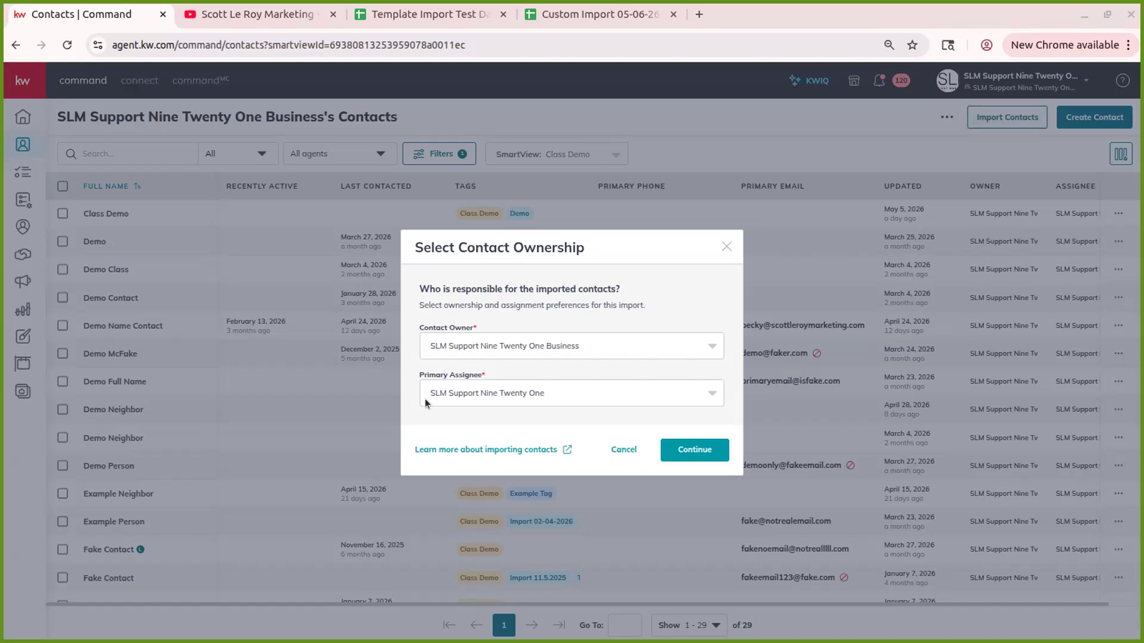
click(578, 348)
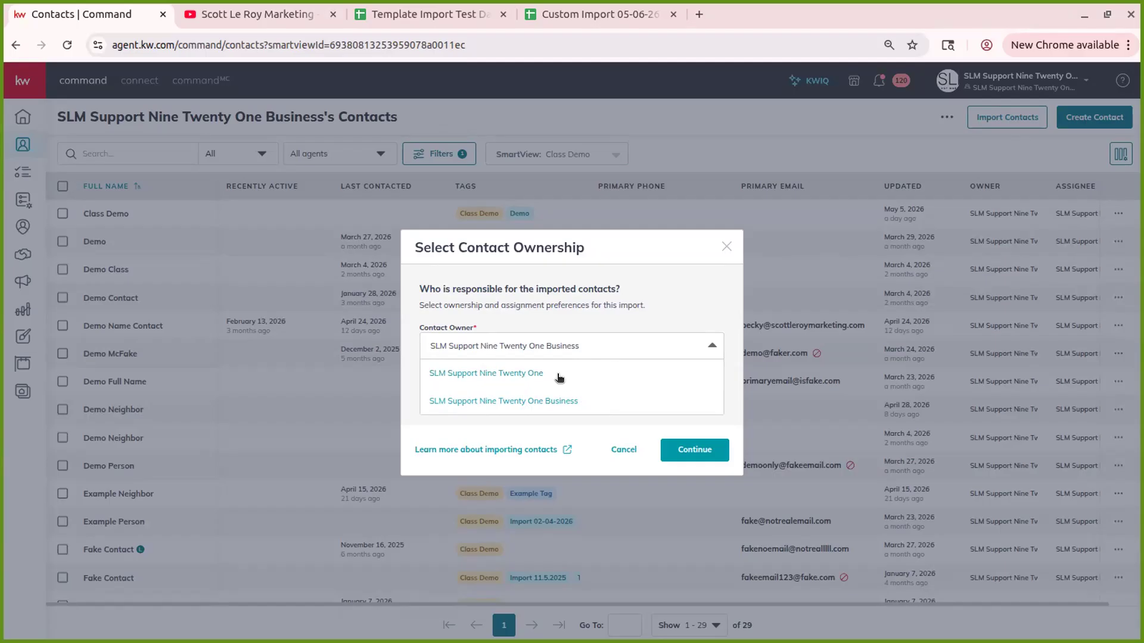
click(648, 316)
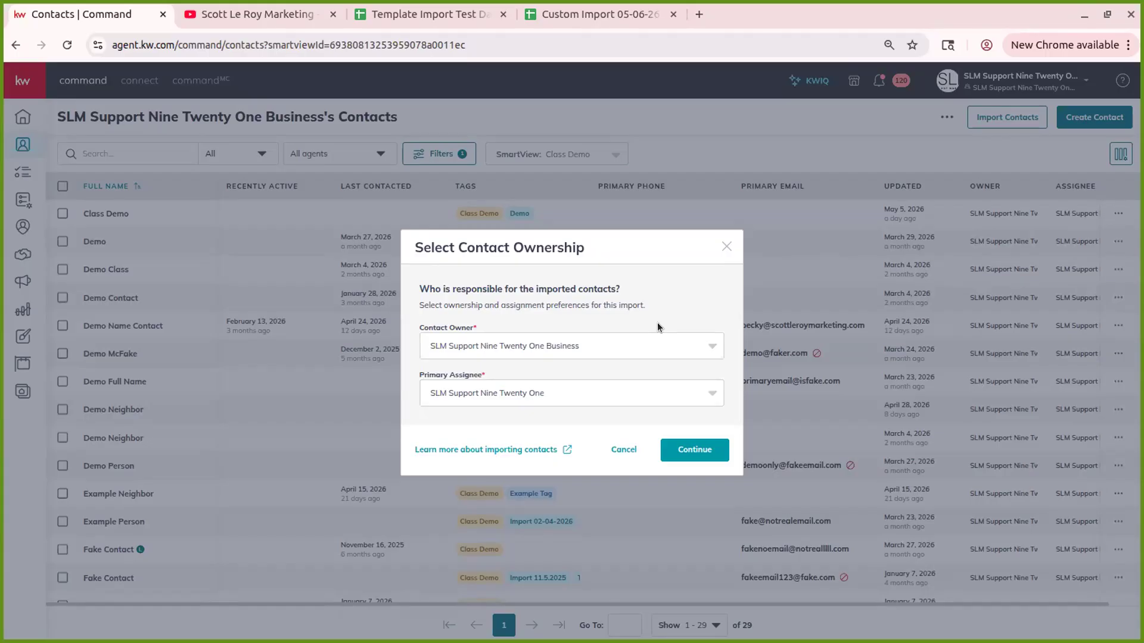
click(647, 356)
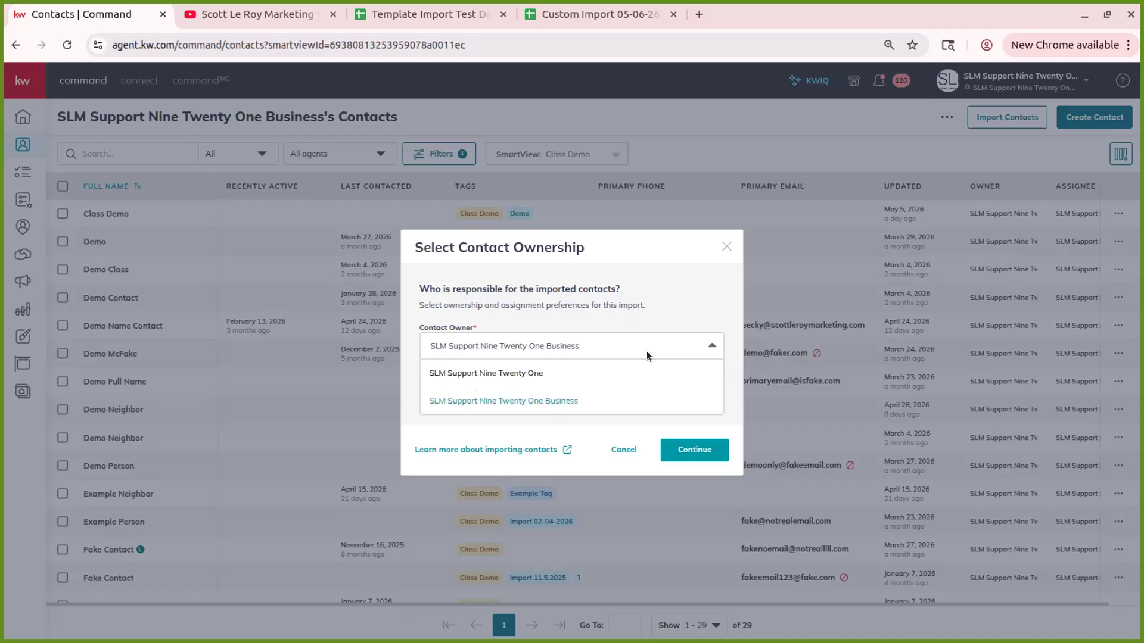
click(656, 301)
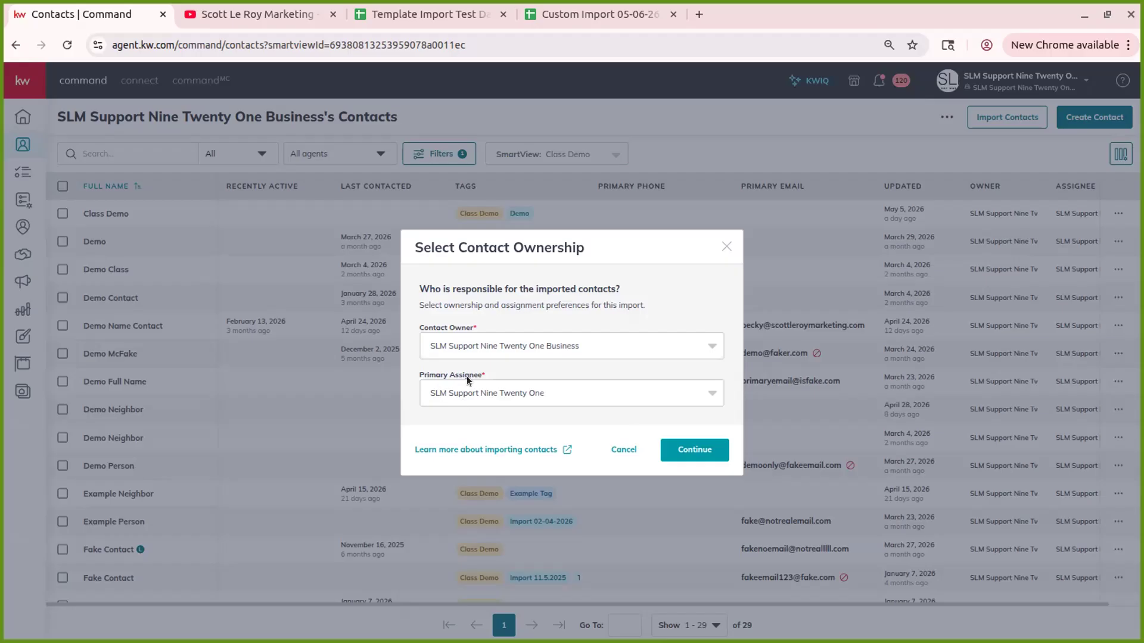
click(534, 349)
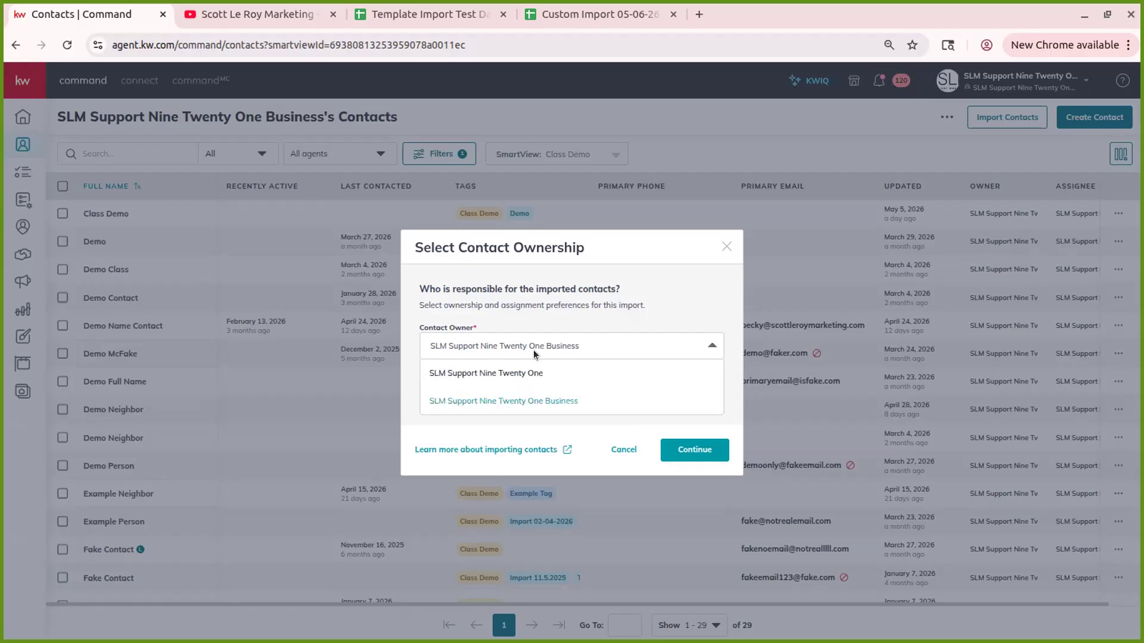
click(572, 347)
click(523, 382)
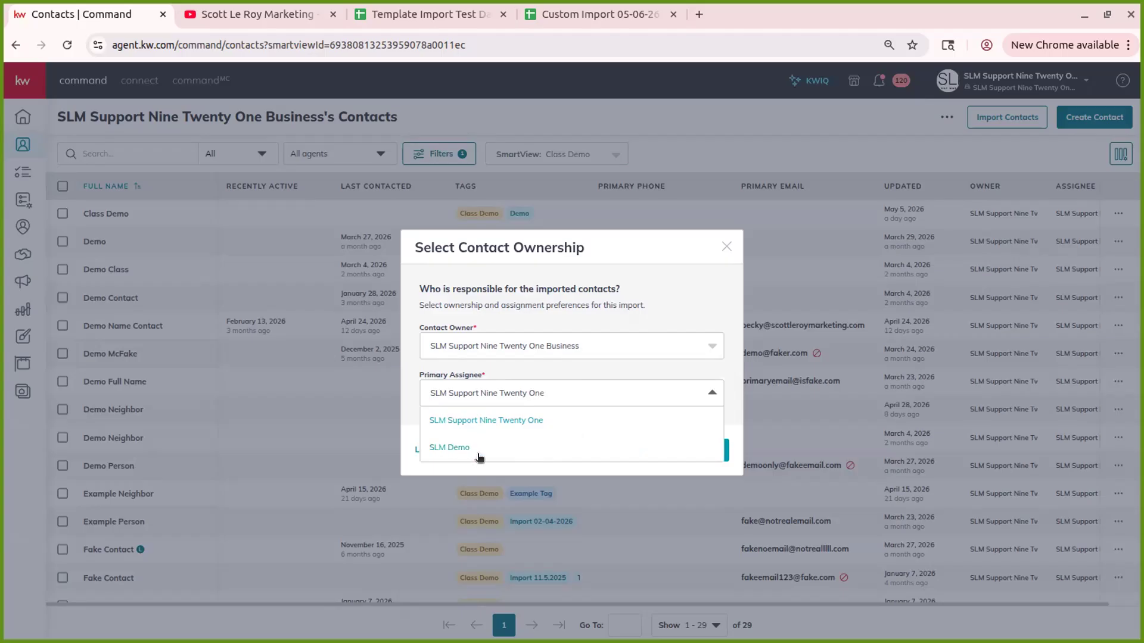
- Try the demo agent, then set the support account back as Primary Assignee and continue to Upload File
click(470, 392)
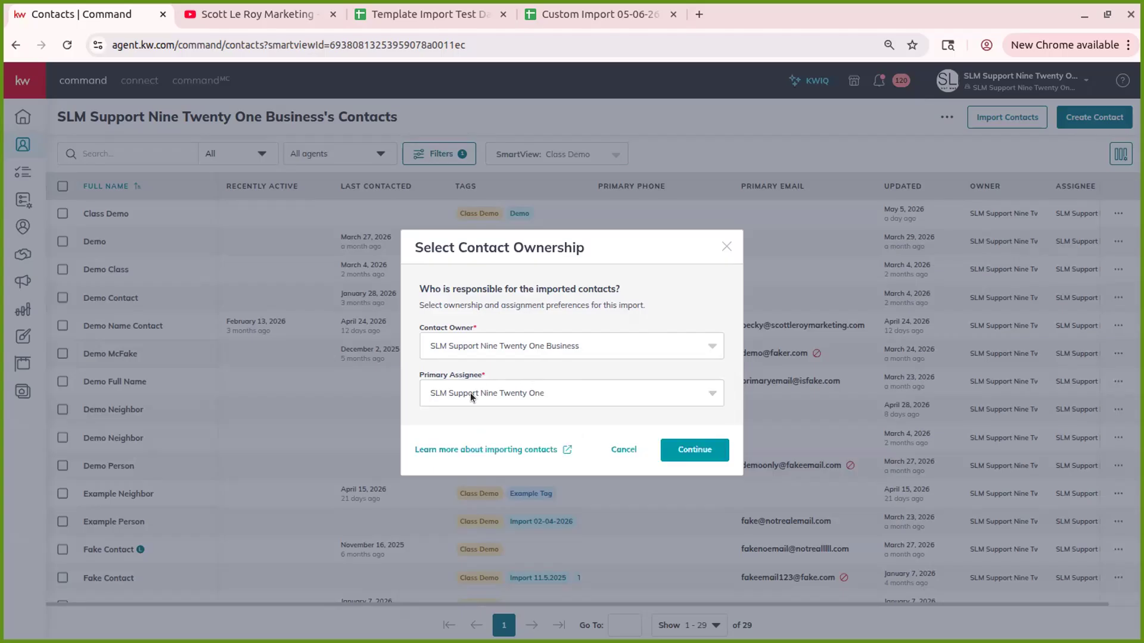
click(564, 391)
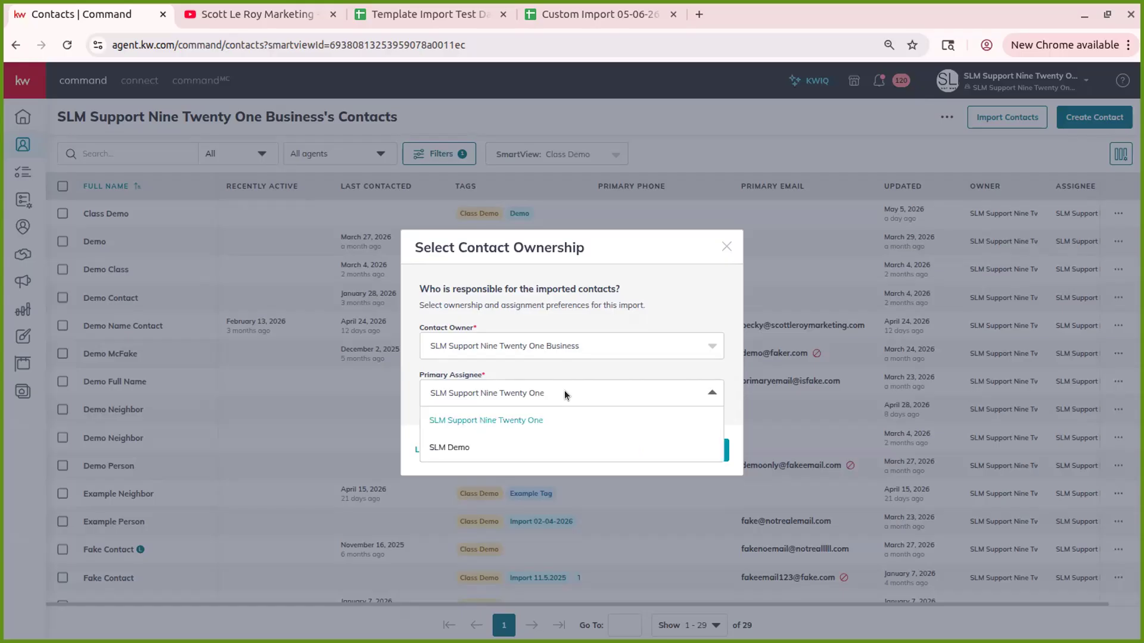
click(463, 448)
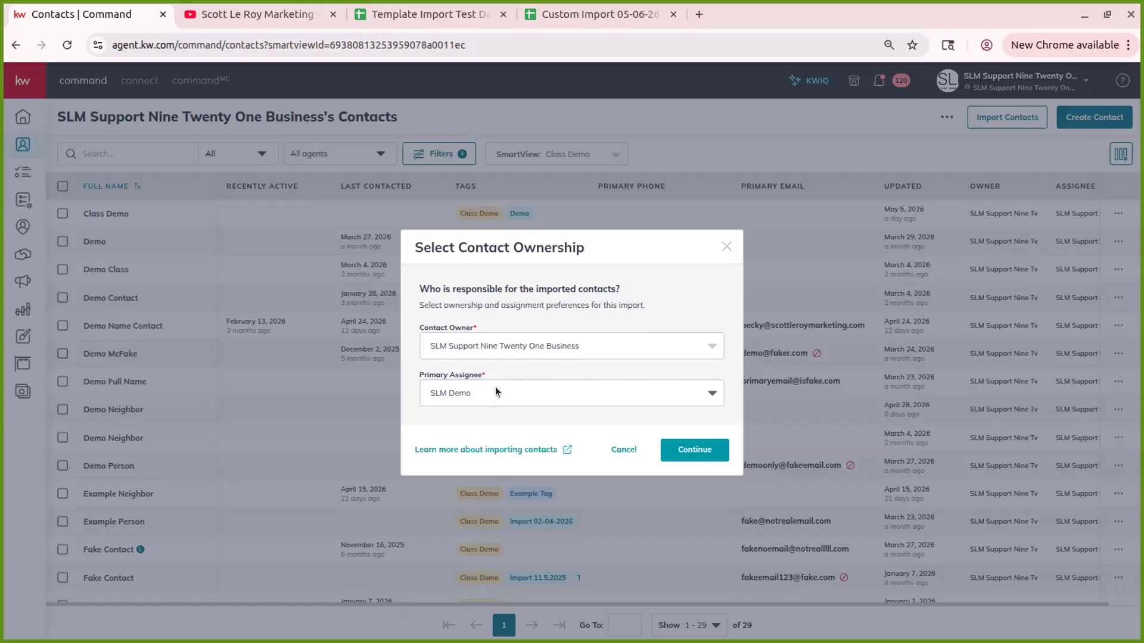
click(495, 387)
click(502, 417)
click(710, 452)
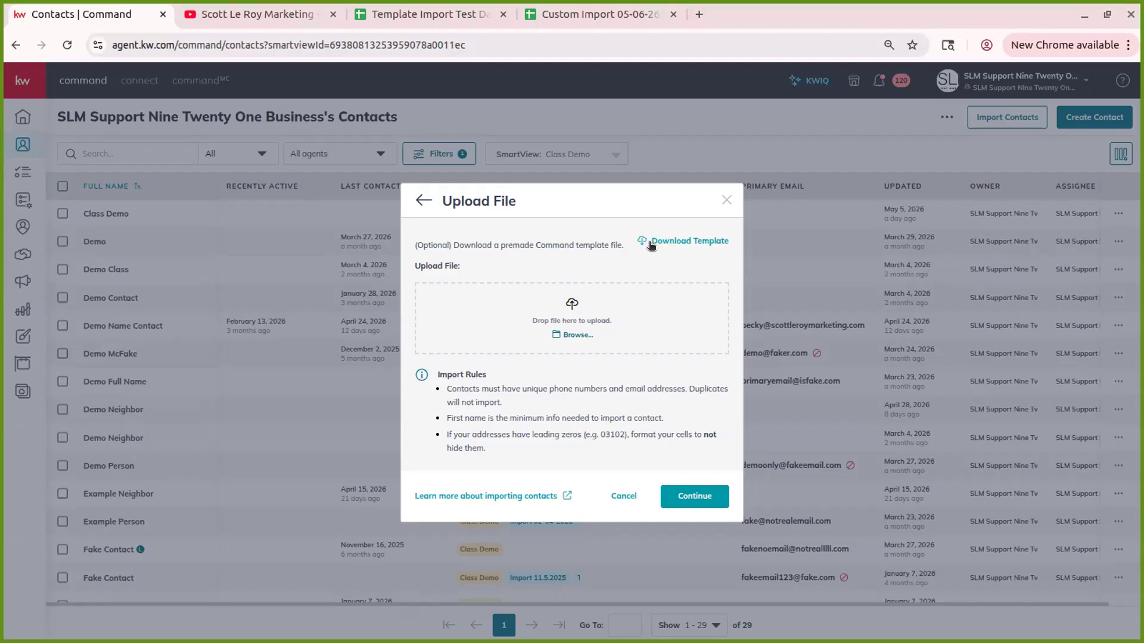
- Download the KW_Command_Import_Sheet CSV template from the Upload File dialog
click(669, 241)
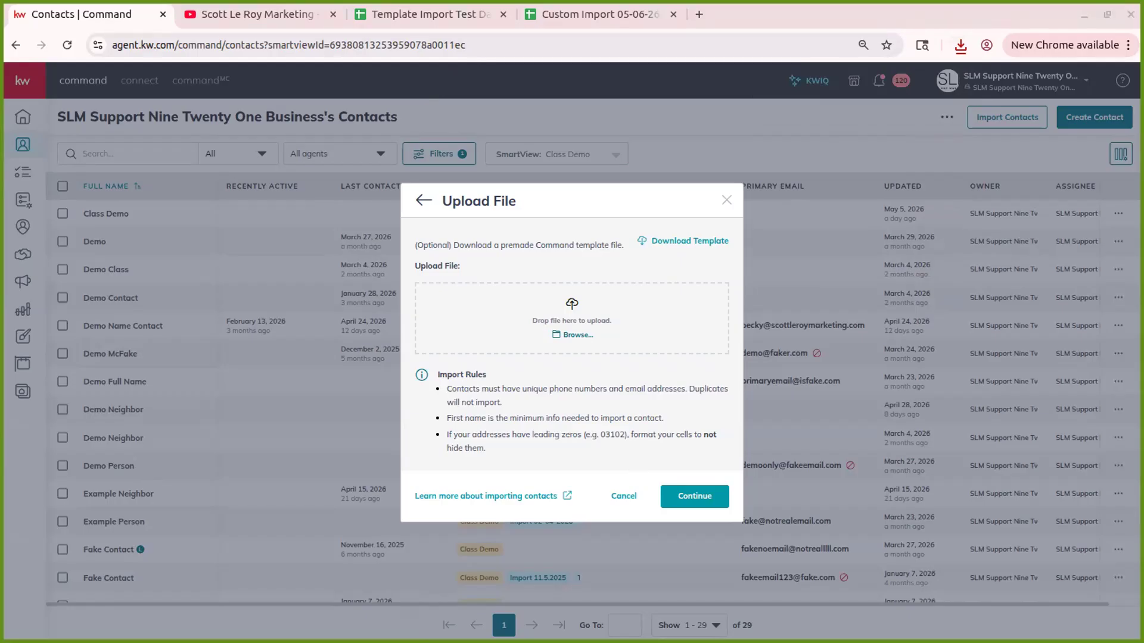
click(432, 14)
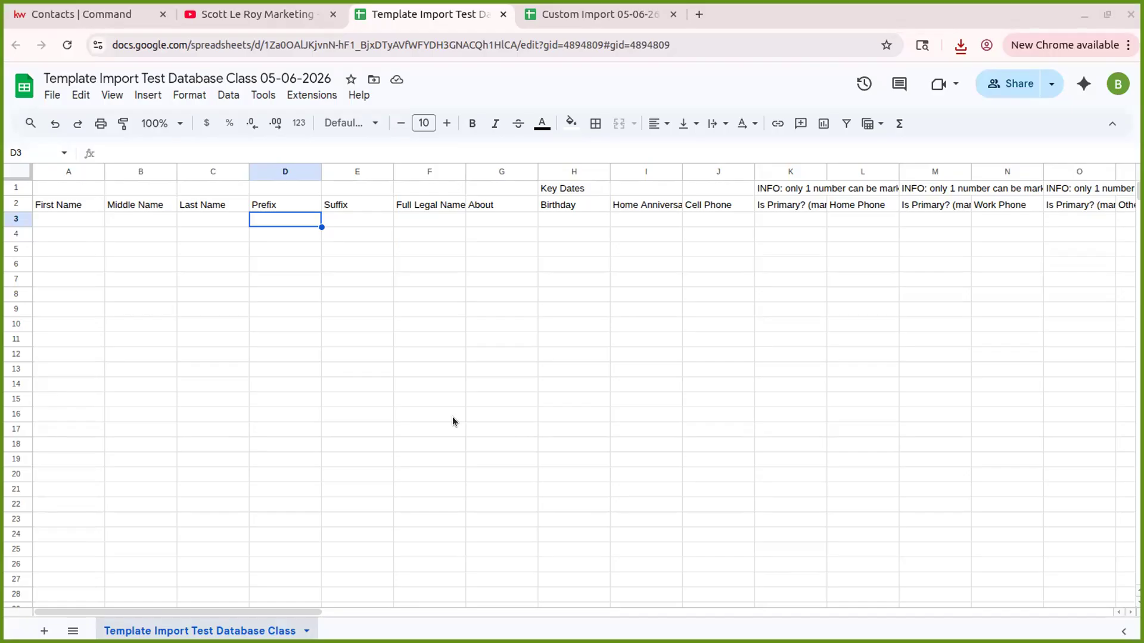
- Select cell A3, then select the template's header rows
click(87, 219)
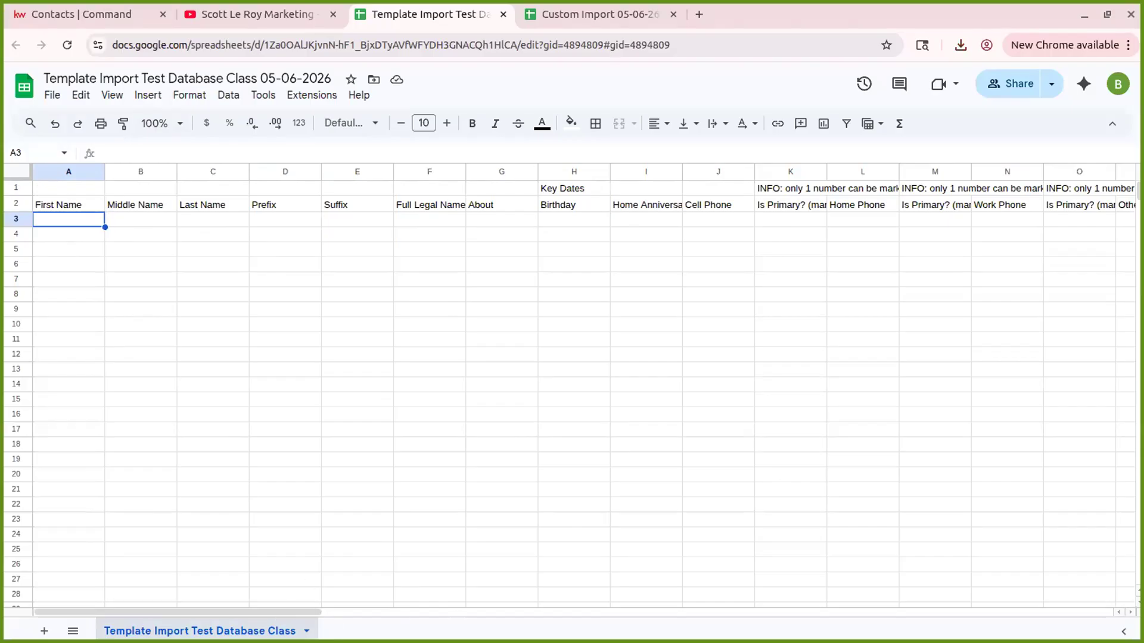
click(18, 189)
ctrl+click(18, 204)
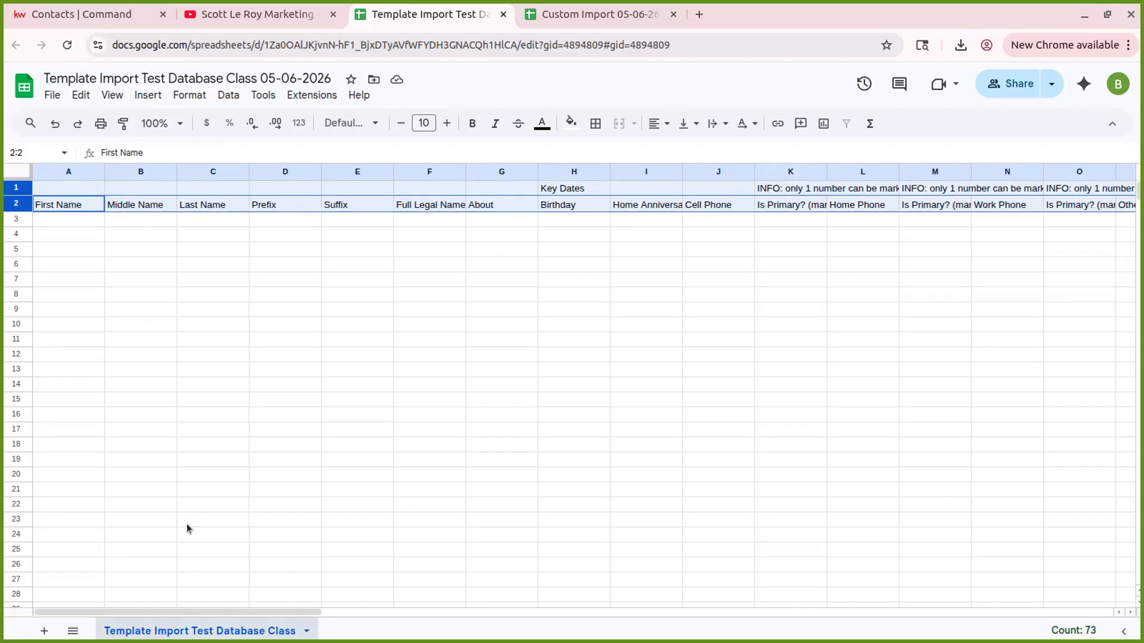
click(50, 214)
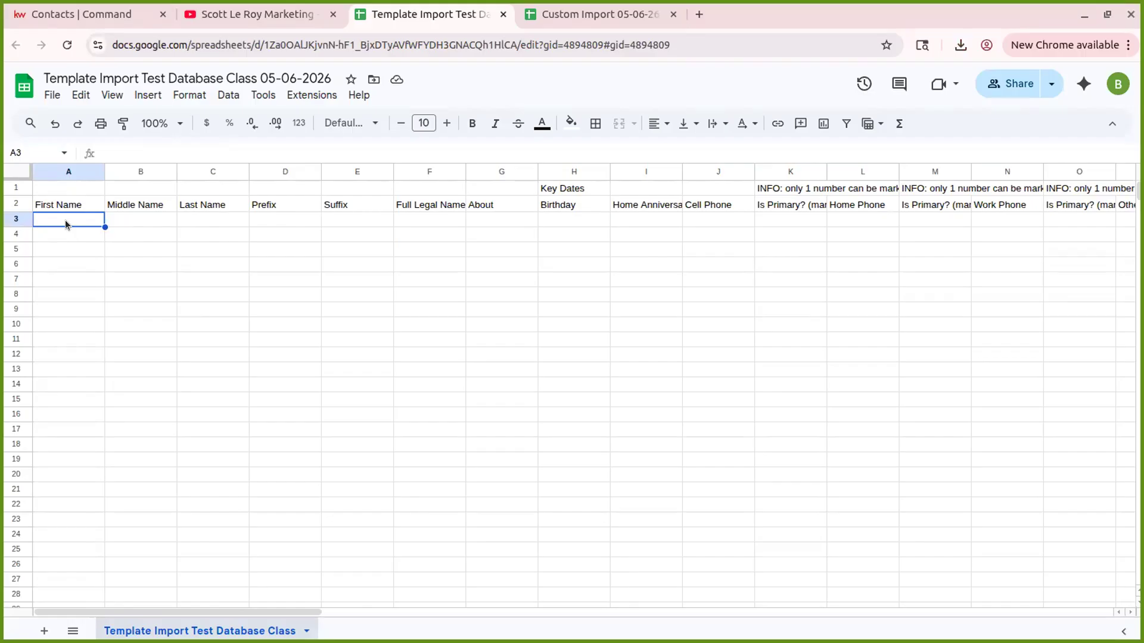
- Enter Neighbor as the First Name in A3 and move along to the Last Name cell
text(Neighbor)
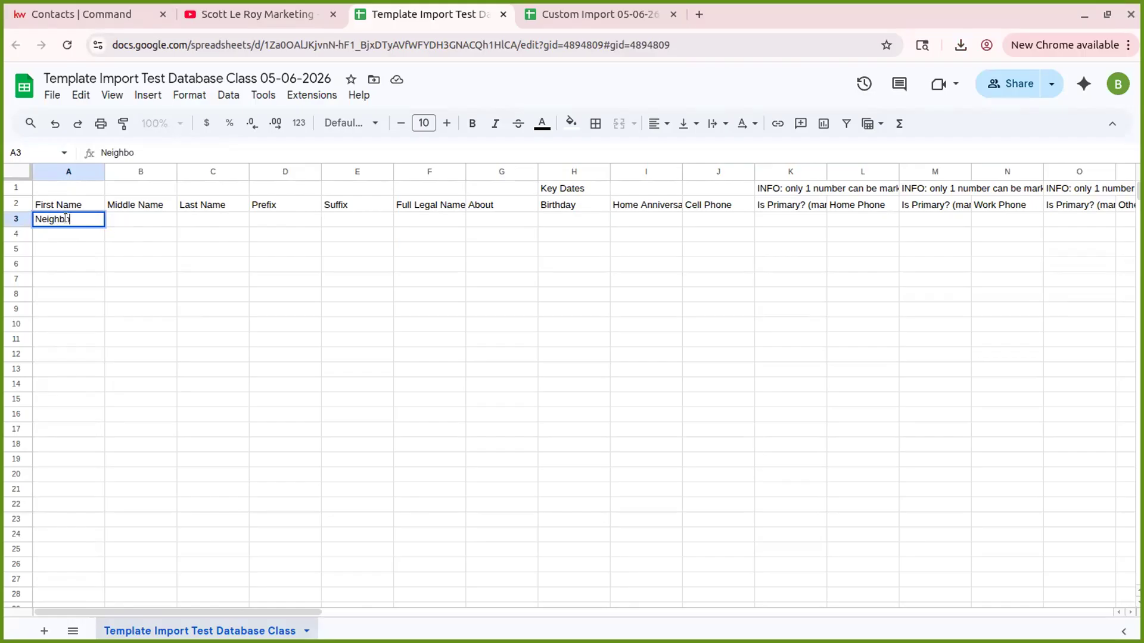
key(Tab)
key(Tab)
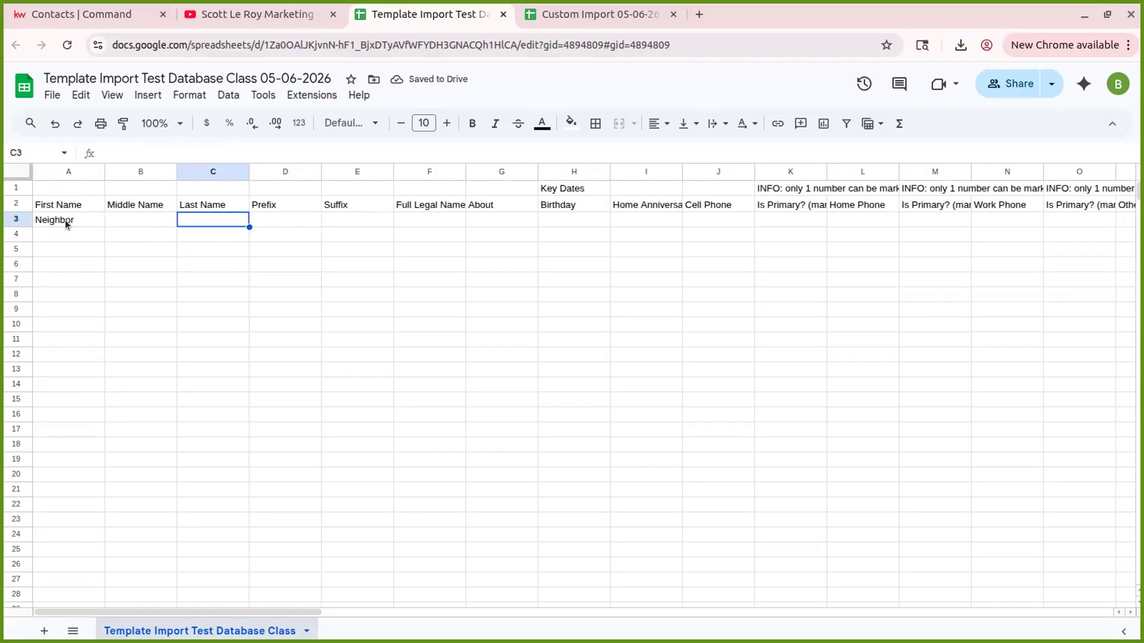
key(Left)
key(Left)
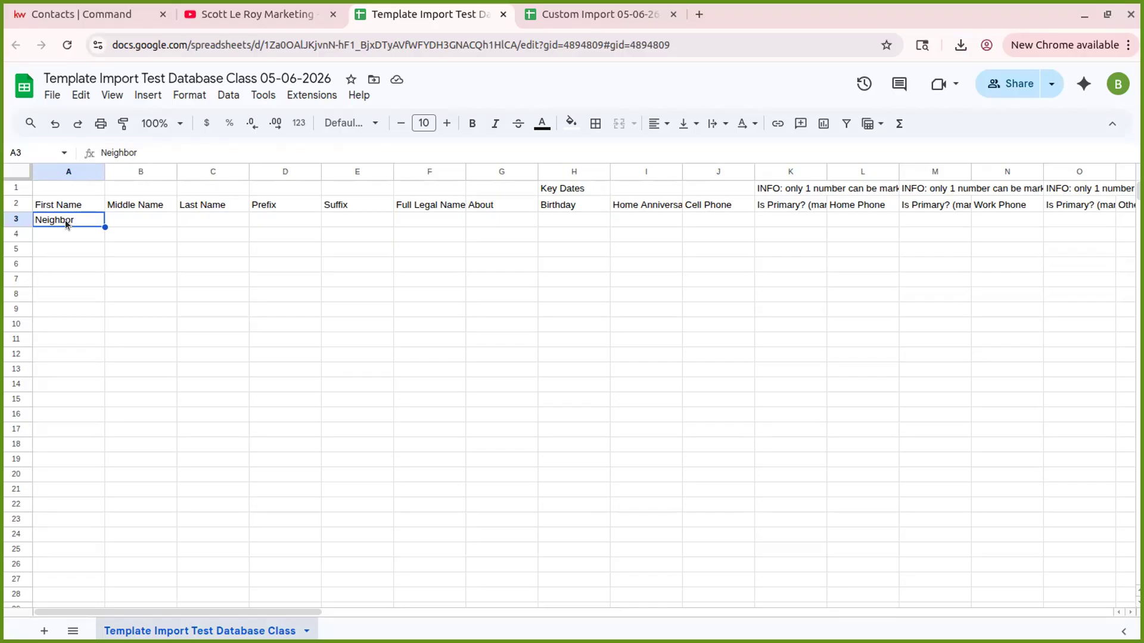
key(Tab)
key(Tab)
key(shift+Tab)
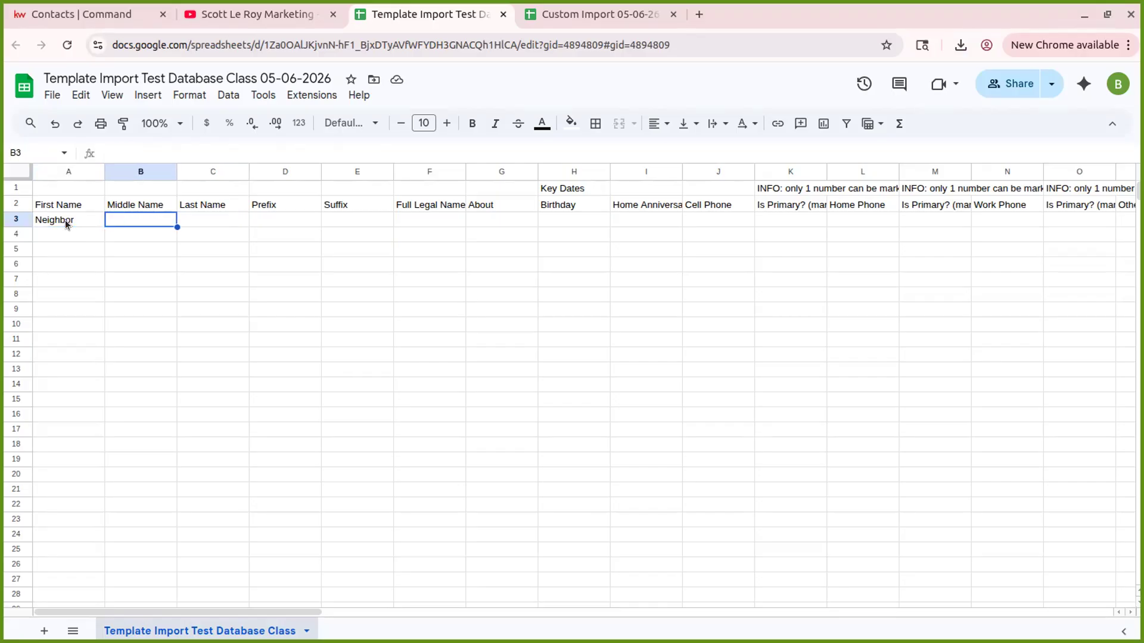
key(shift+Tab)
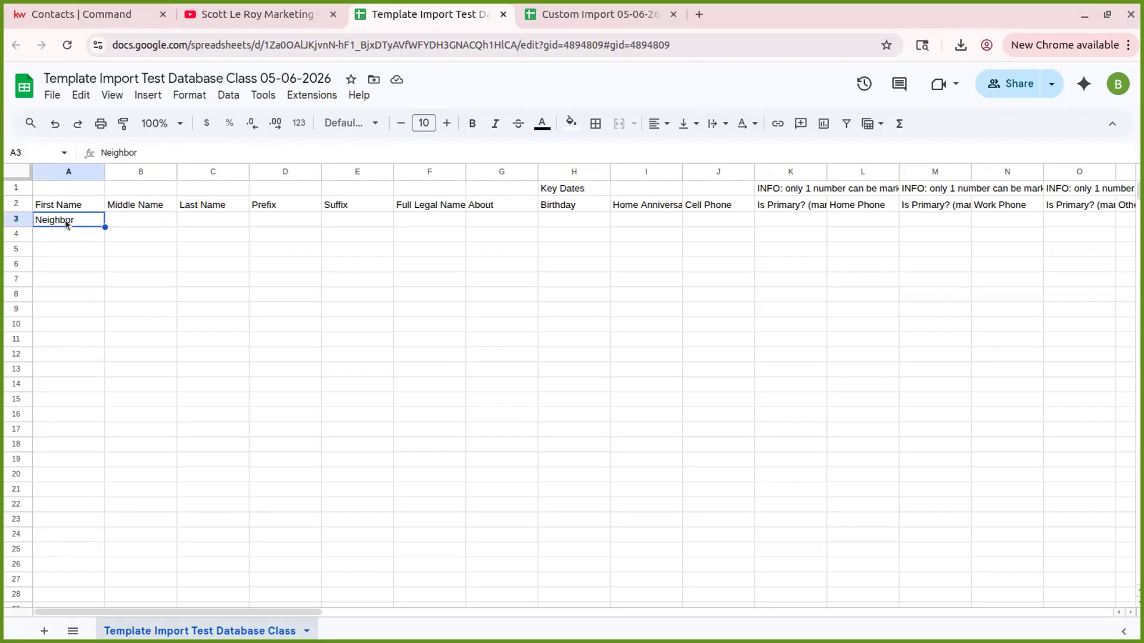
key(Tab)
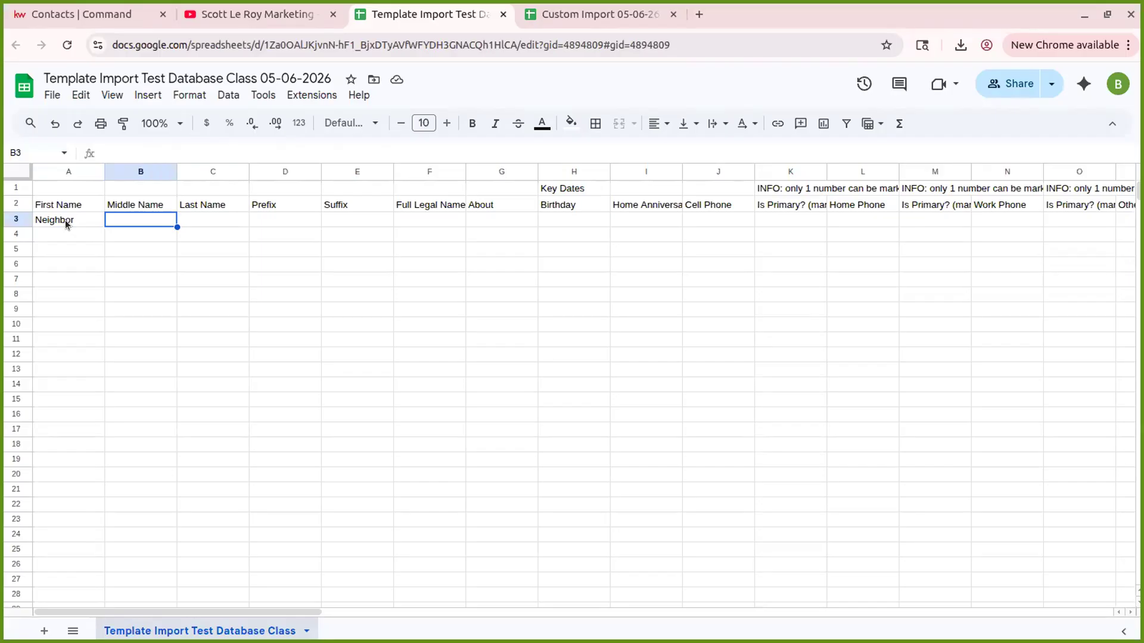
key(Tab)
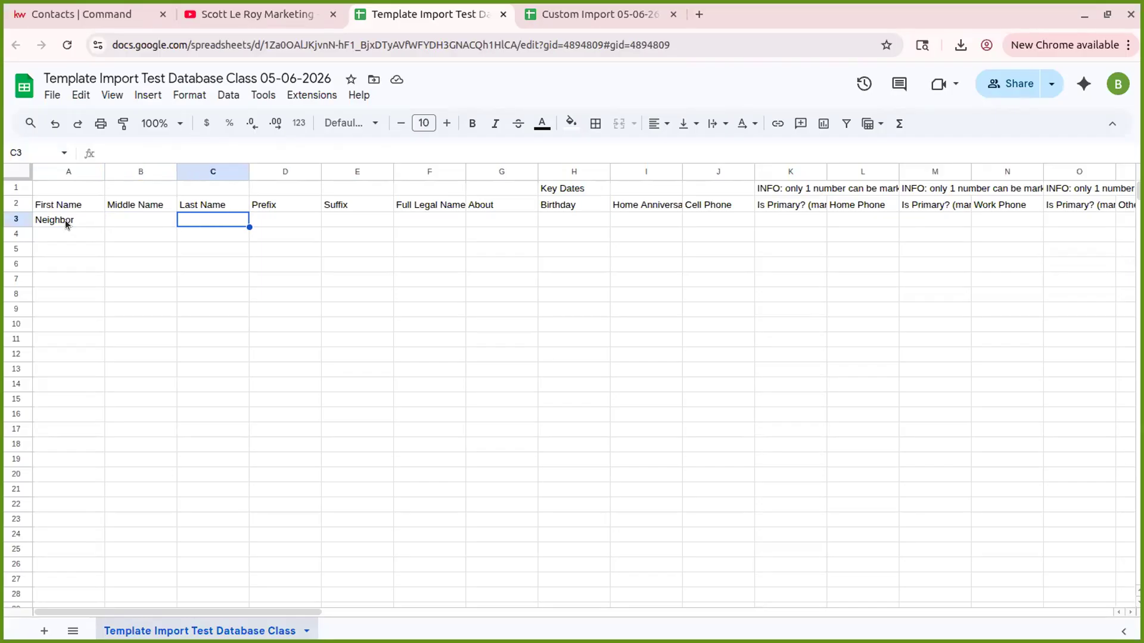
- Enter Example as the Last Name, then move across row 3 to the Birthday cell
text(Example)
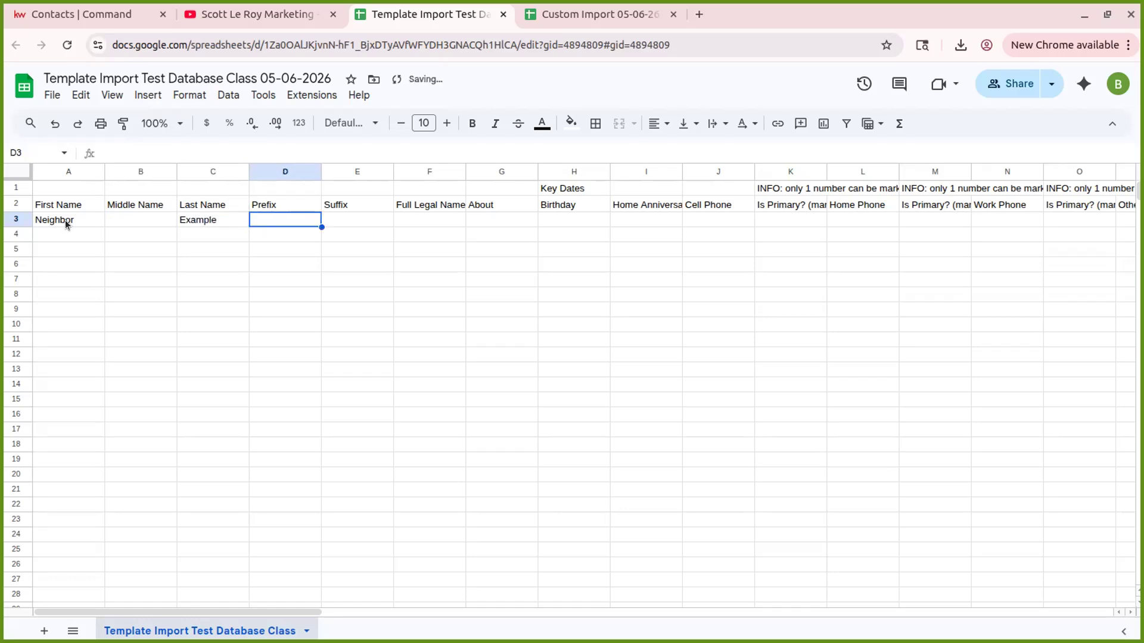
key(Tab)
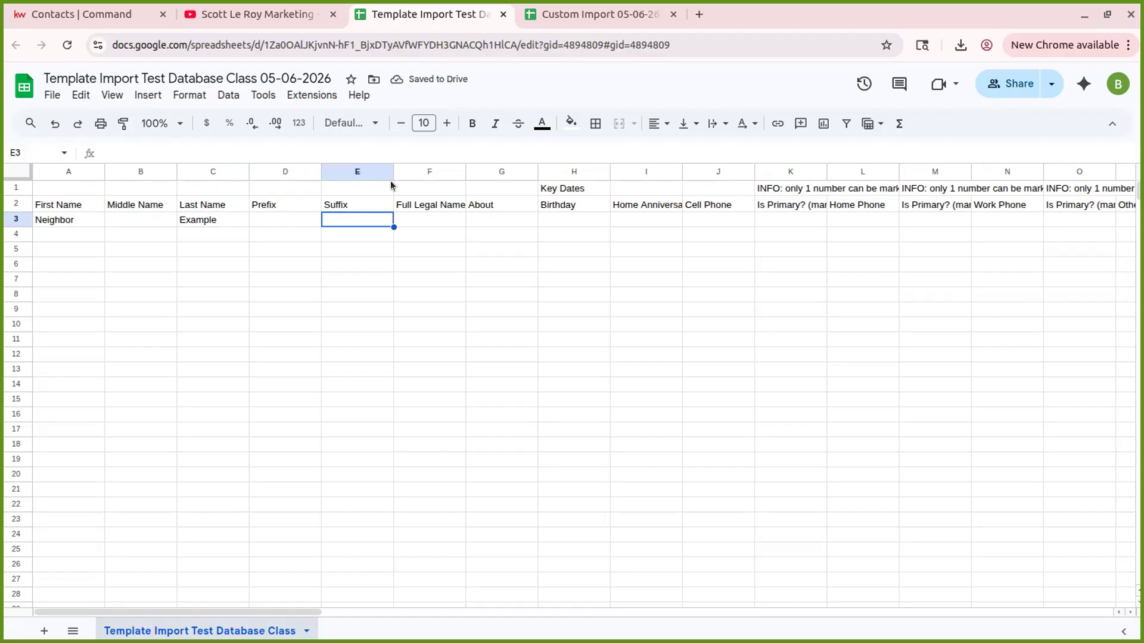
click(441, 217)
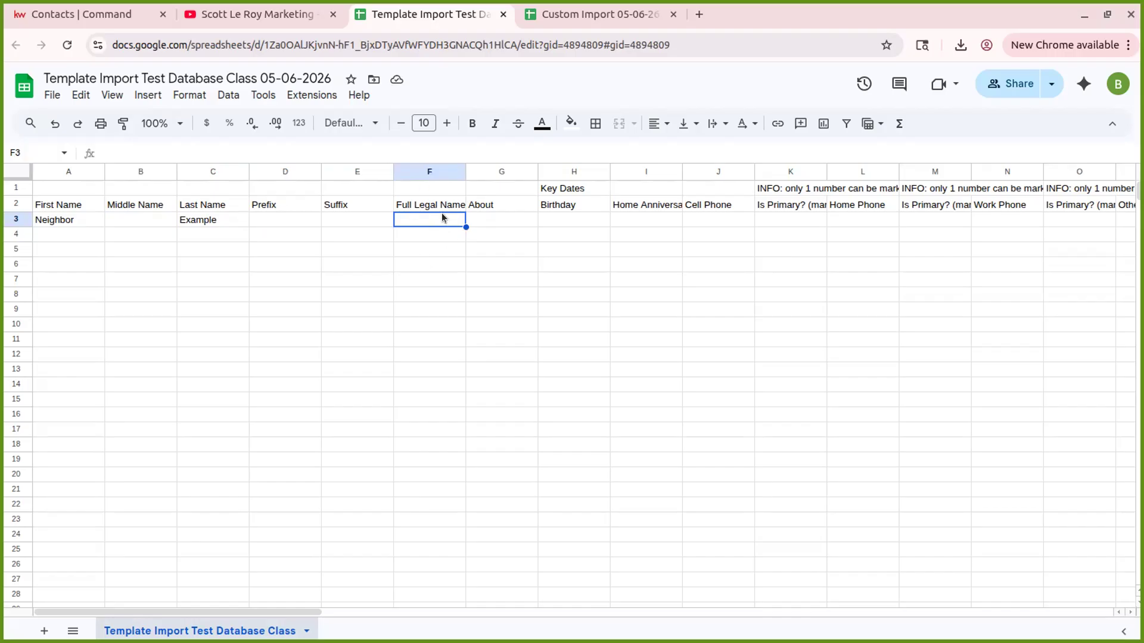
click(510, 224)
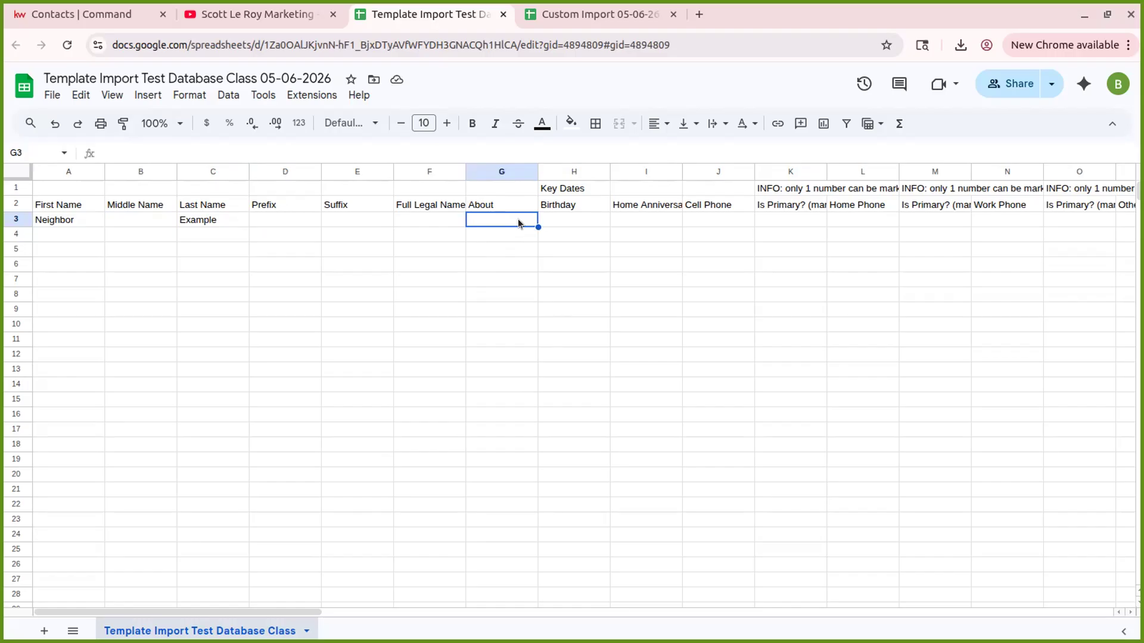
click(555, 216)
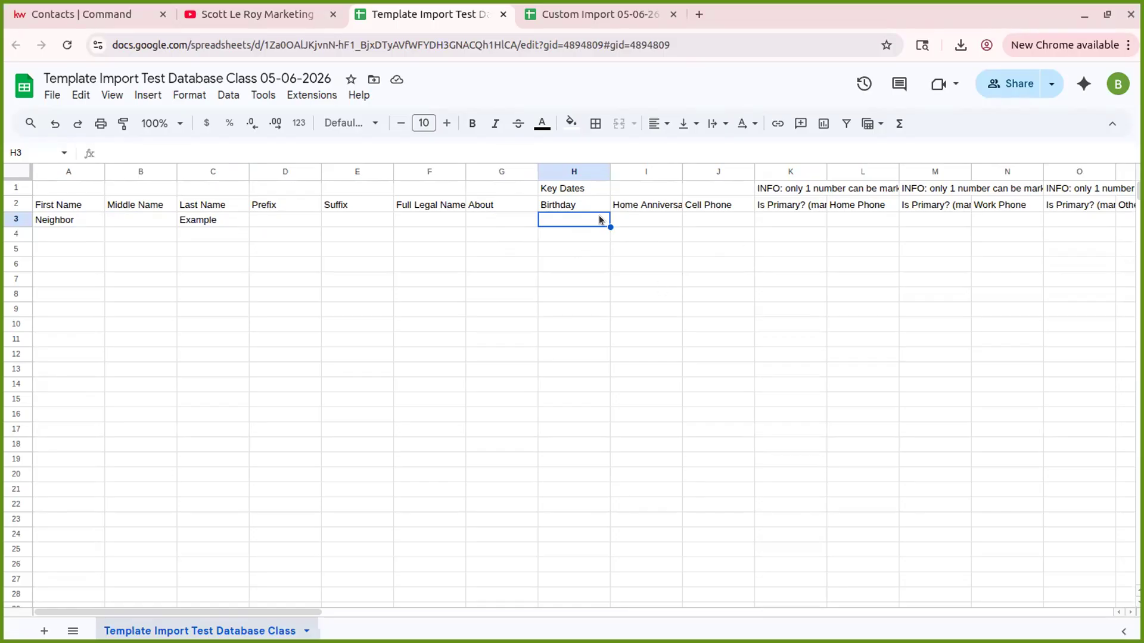
- Enter 1-01-2000 as the Birthday and check it reads 1/1/2000
text(1-01-)
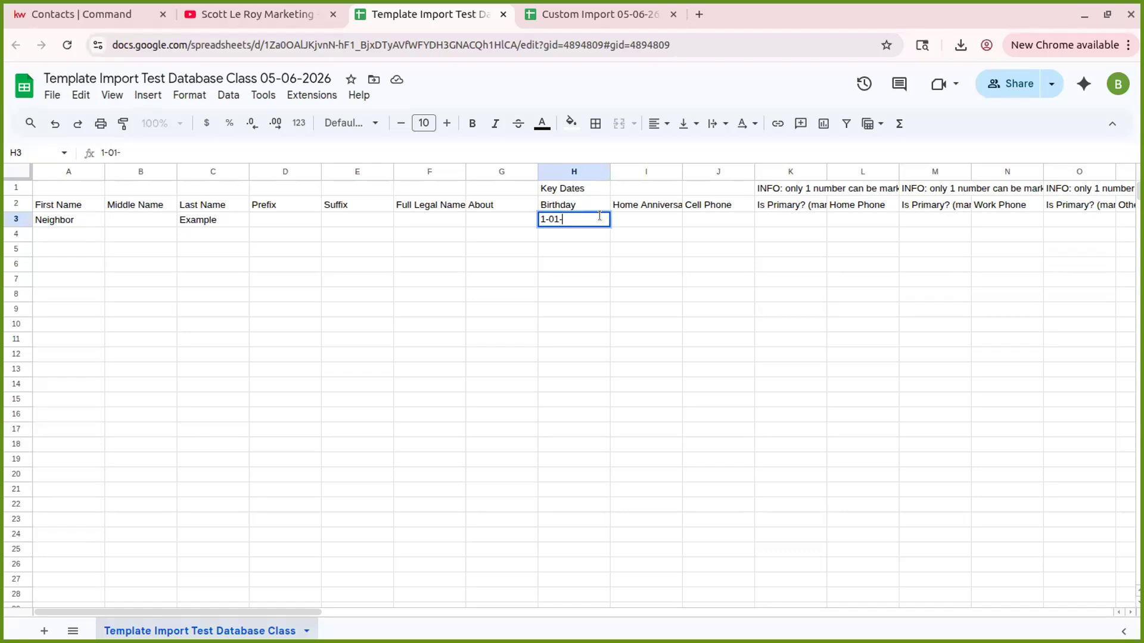
text(2000)
key(Tab)
click(599, 220)
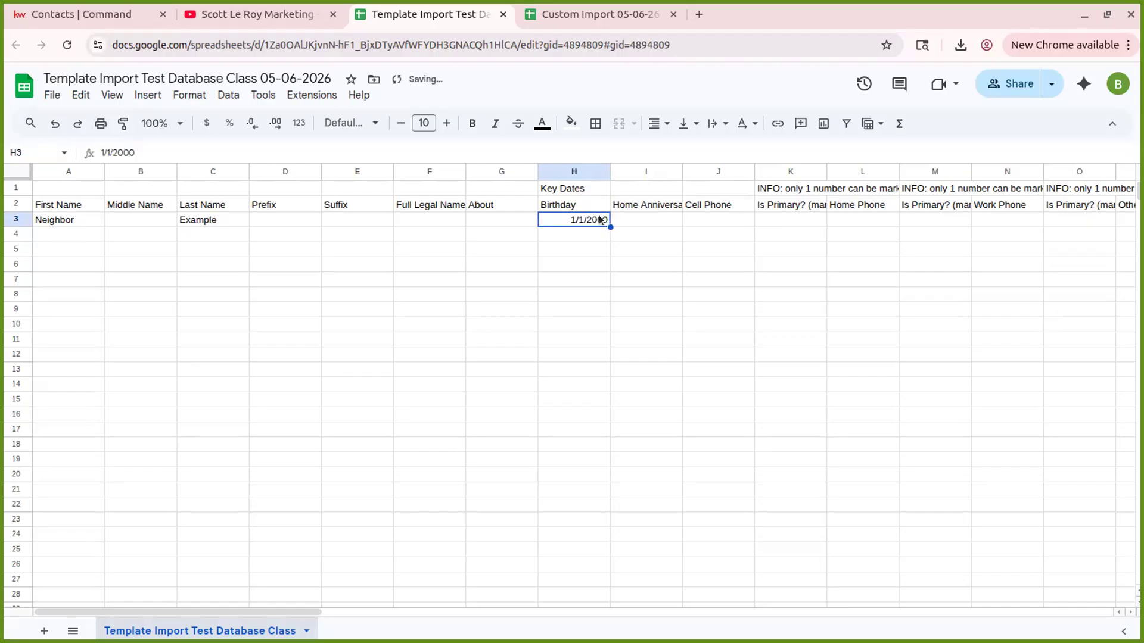
key(Tab)
click(599, 217)
key(Tab)
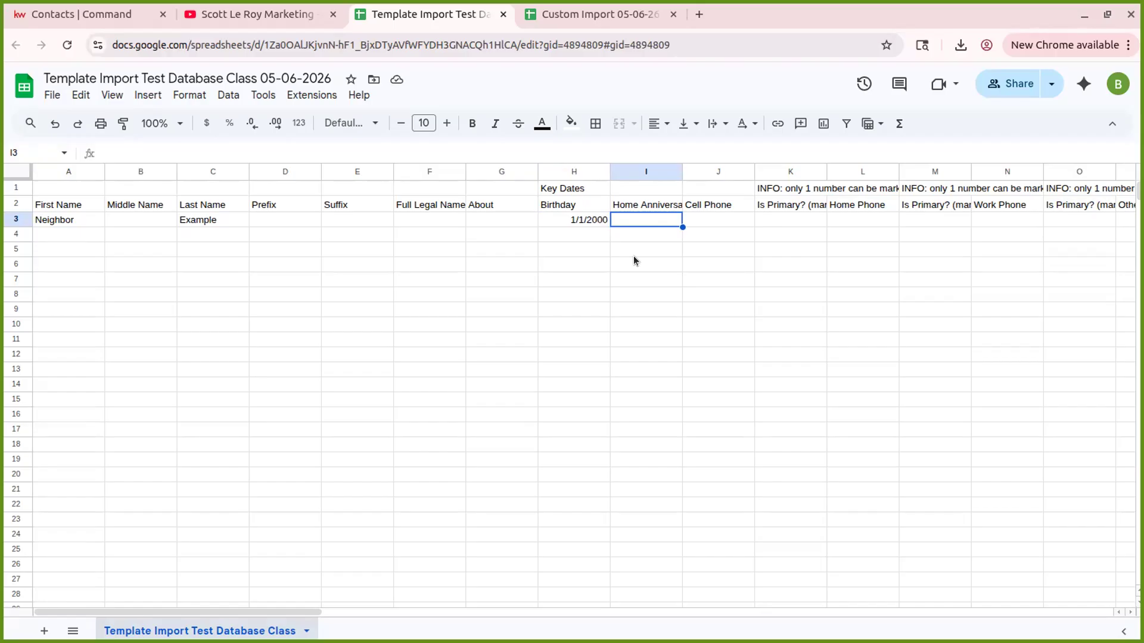
- Enter 12/01/26 as the Home Anniversary and check the stored date
text(12)
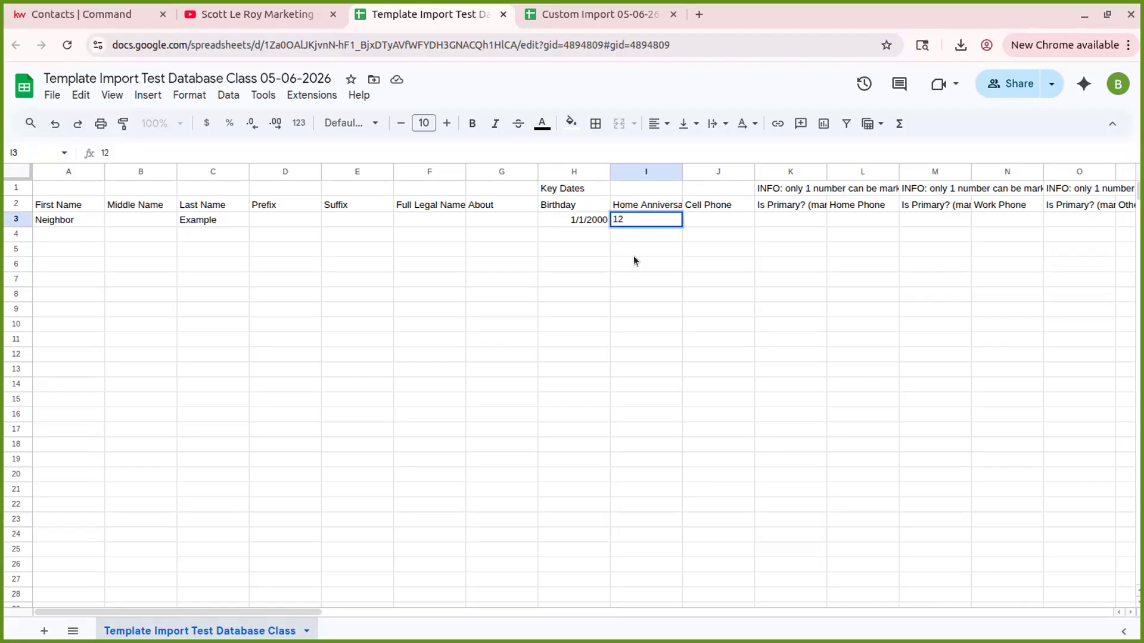
text(/1)
key(BackSpace)
text(01/26)
key(Tab)
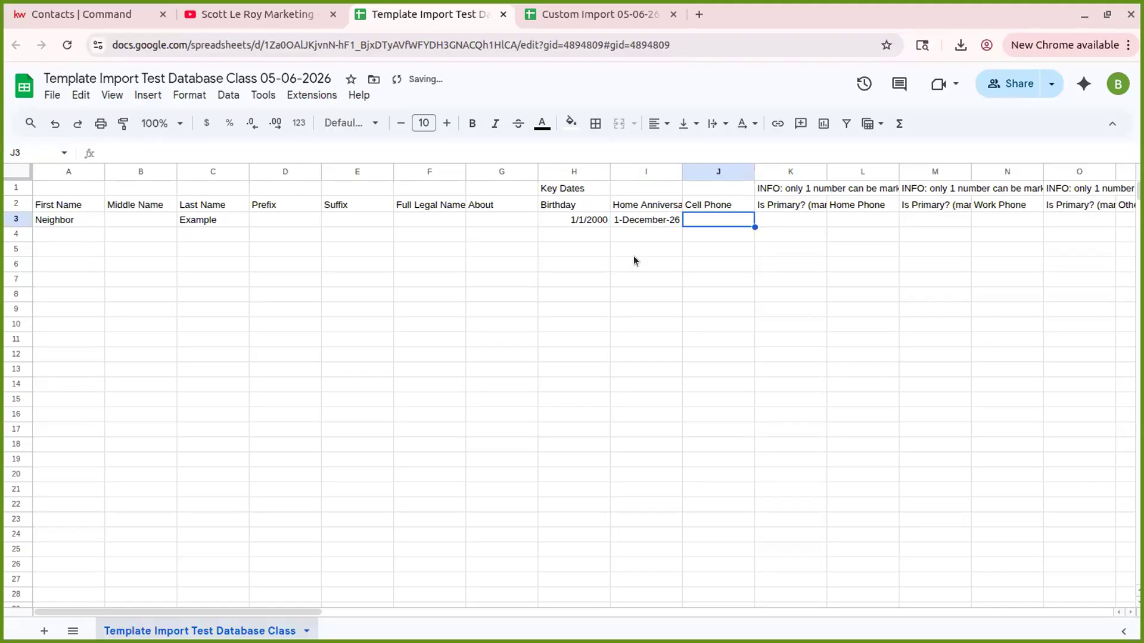
click(638, 219)
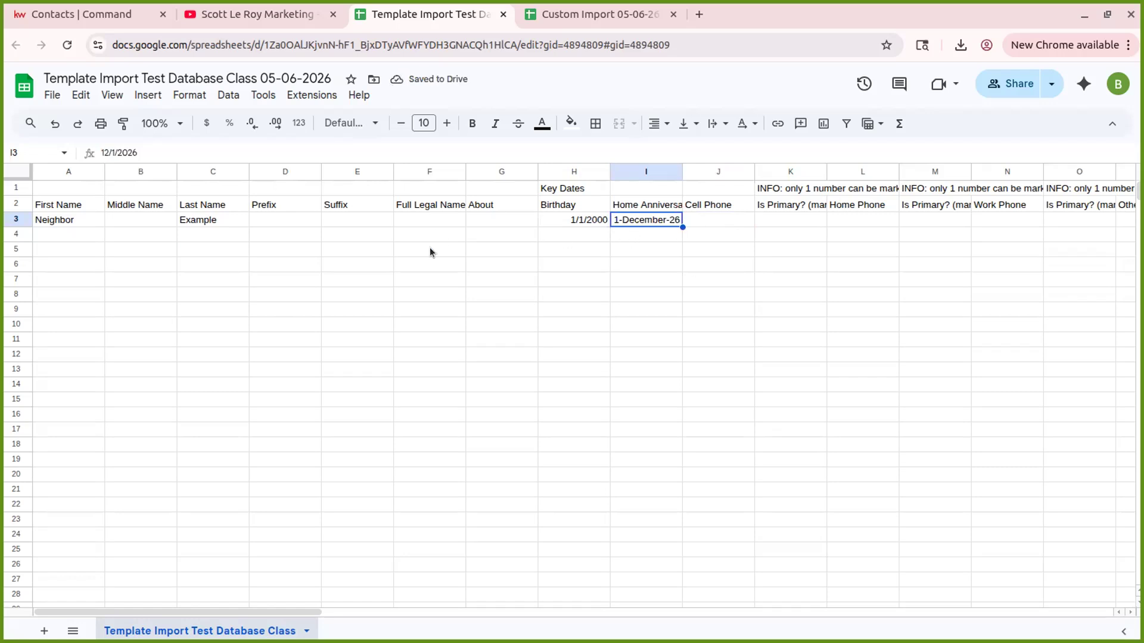
- Format Home Anniversary column I as Date so row 3 reads 12/1/2026
double_click(637, 219)
click(798, 248)
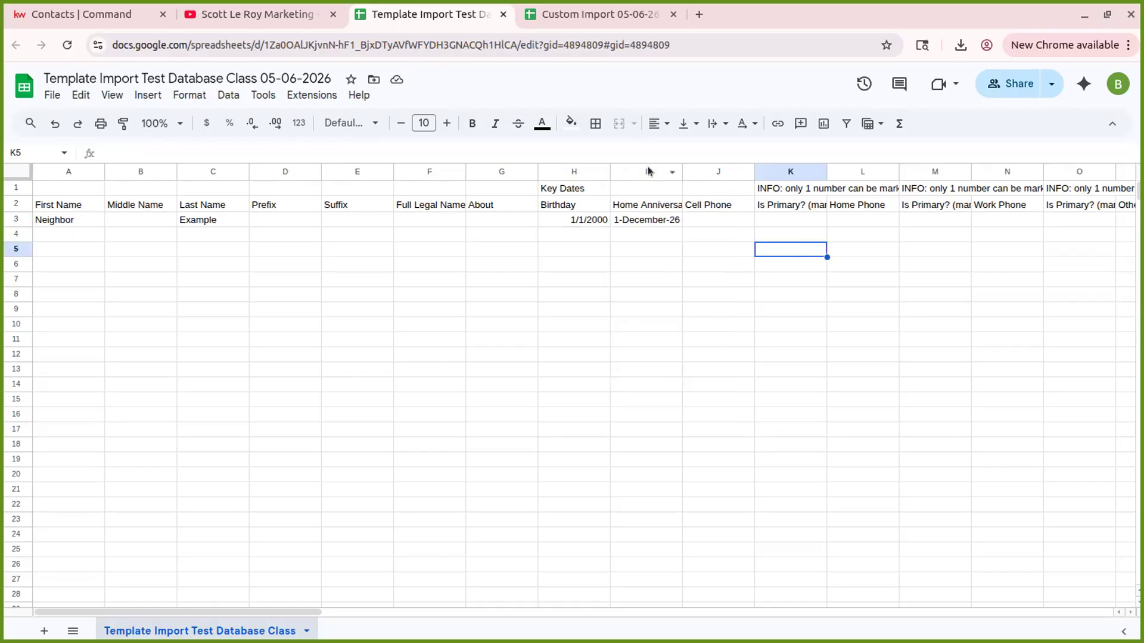
click(633, 171)
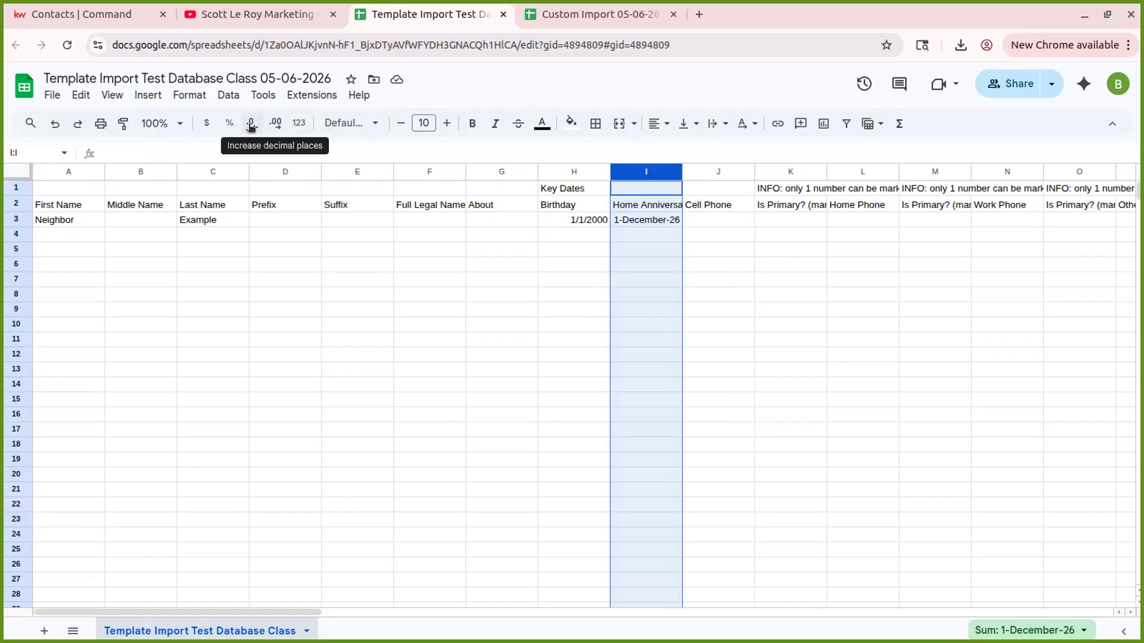
click(299, 124)
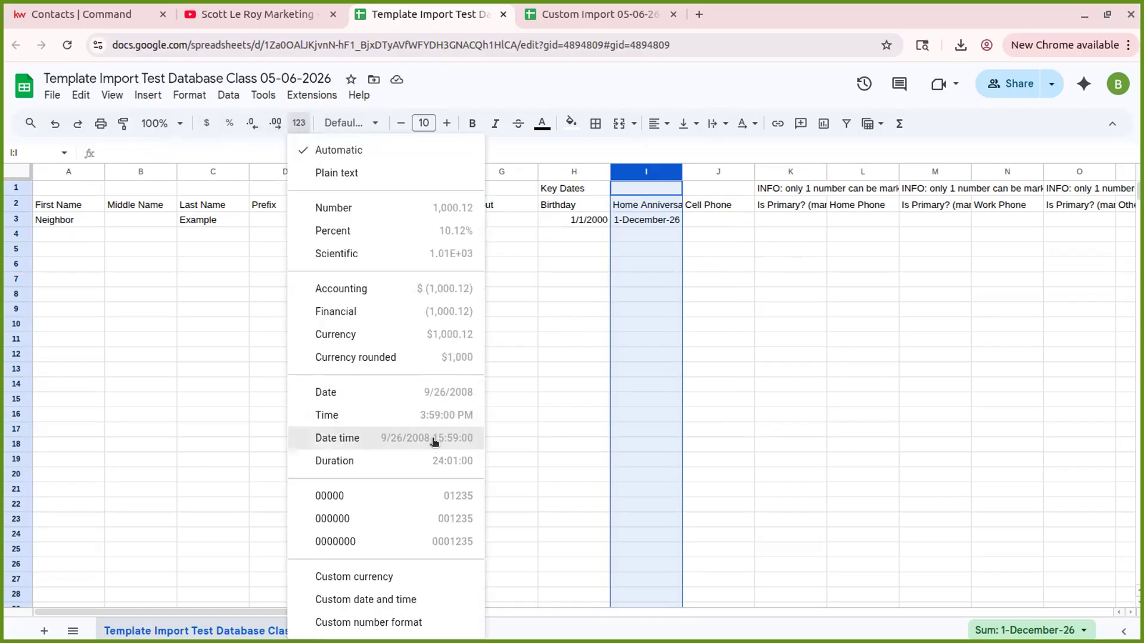
click(383, 392)
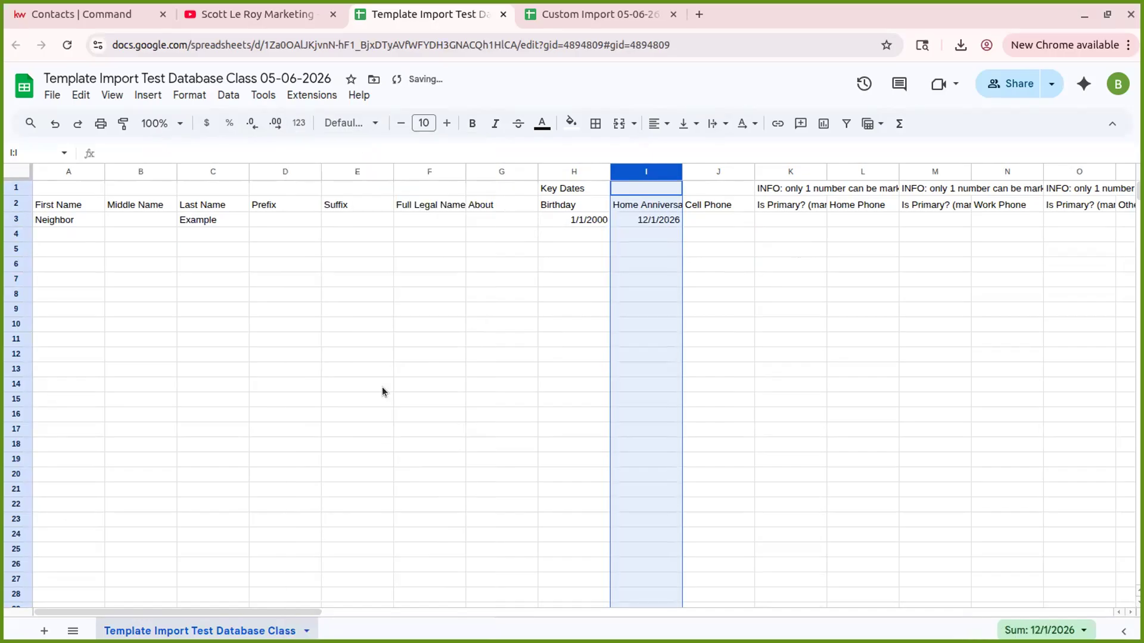
click(718, 234)
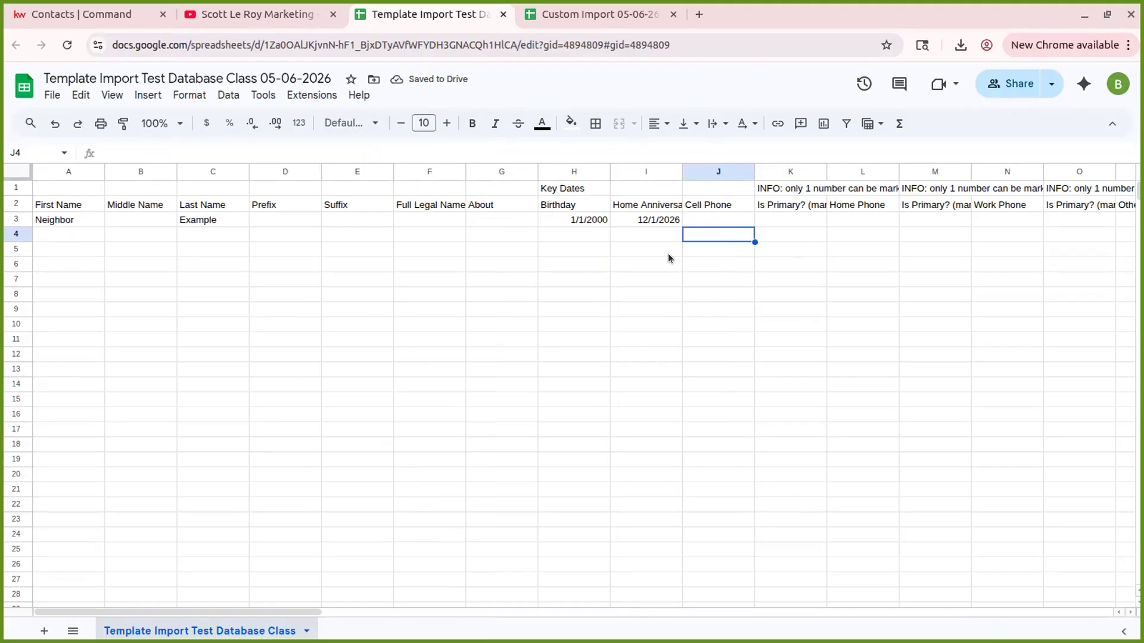
click(695, 218)
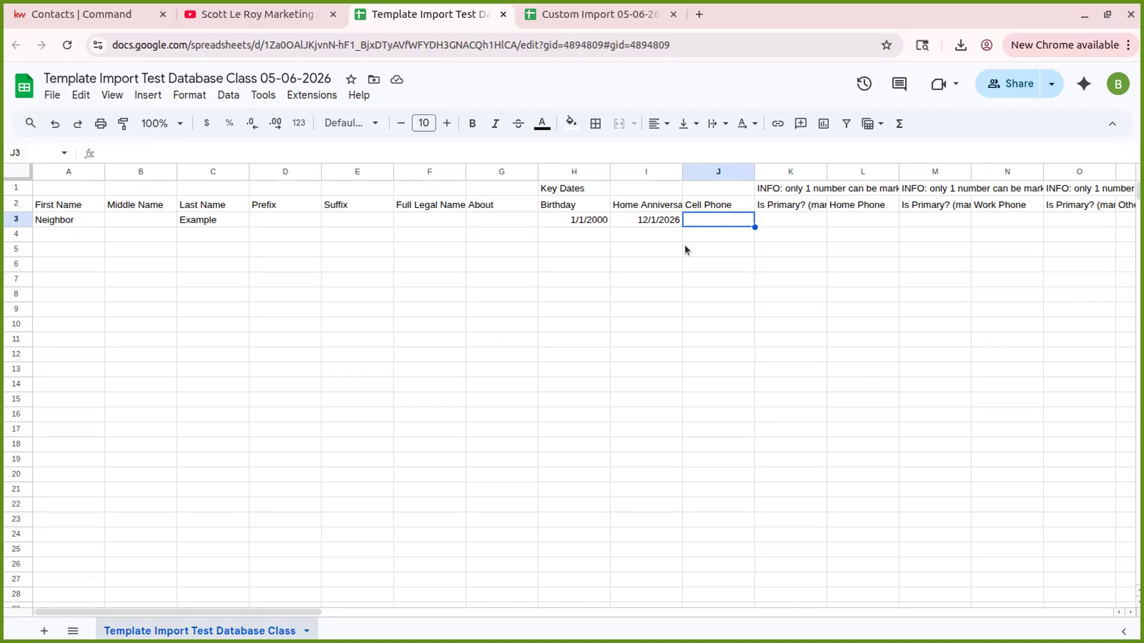
text(12345)
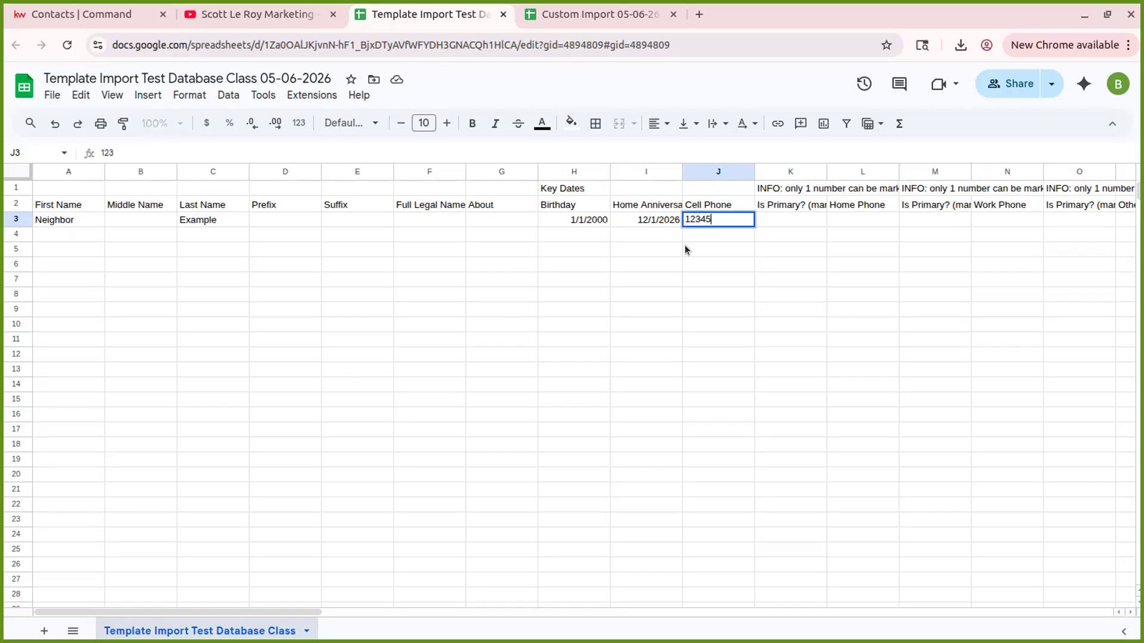
text(67890)
key(Tab)
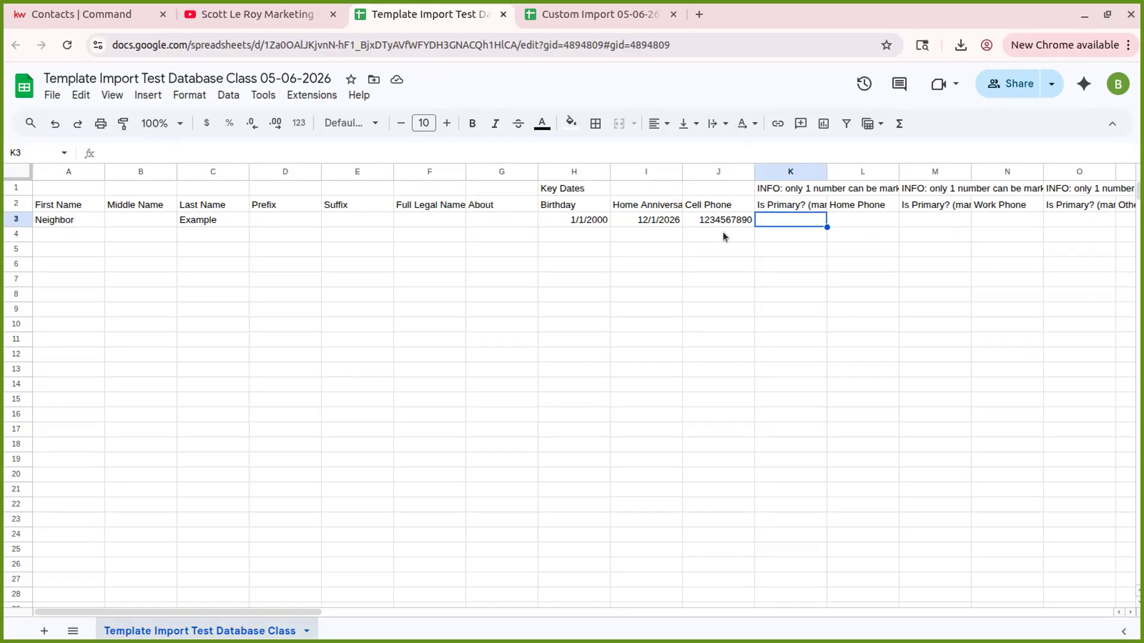
click(695, 237)
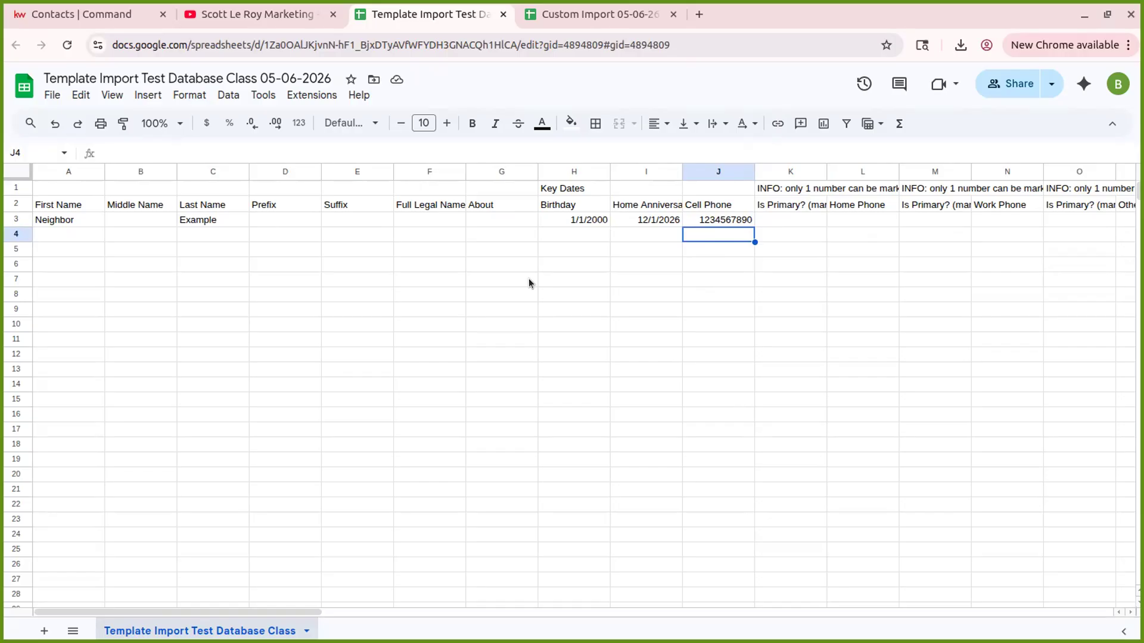
key(Up)
- Mark the cell phone as primary with Y in the Is Primary? cell K3
key(Right)
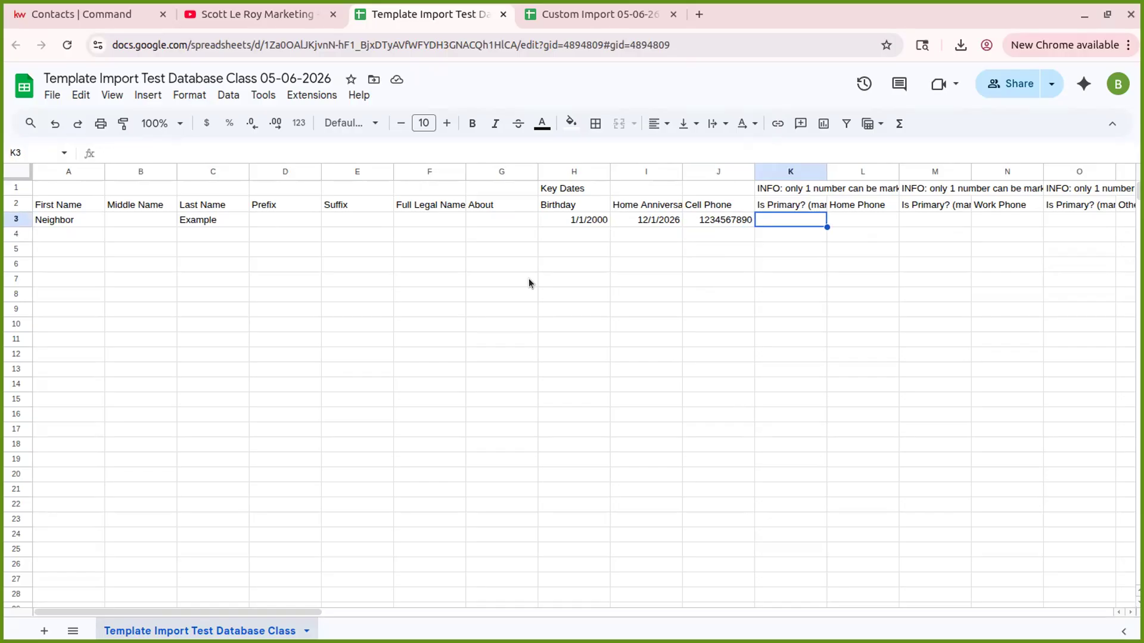
key(Right)
key(Left)
text(Y)
key(Right)
key(Left)
key(Right)
key(Right)
key(Right)
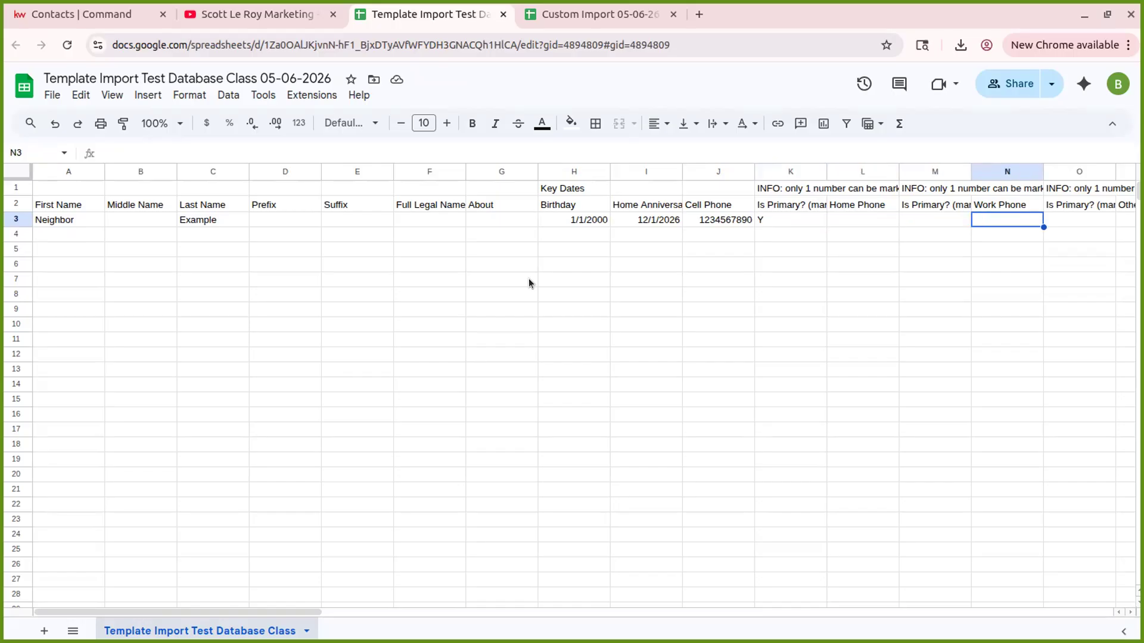
drag(220, 609, 278, 607)
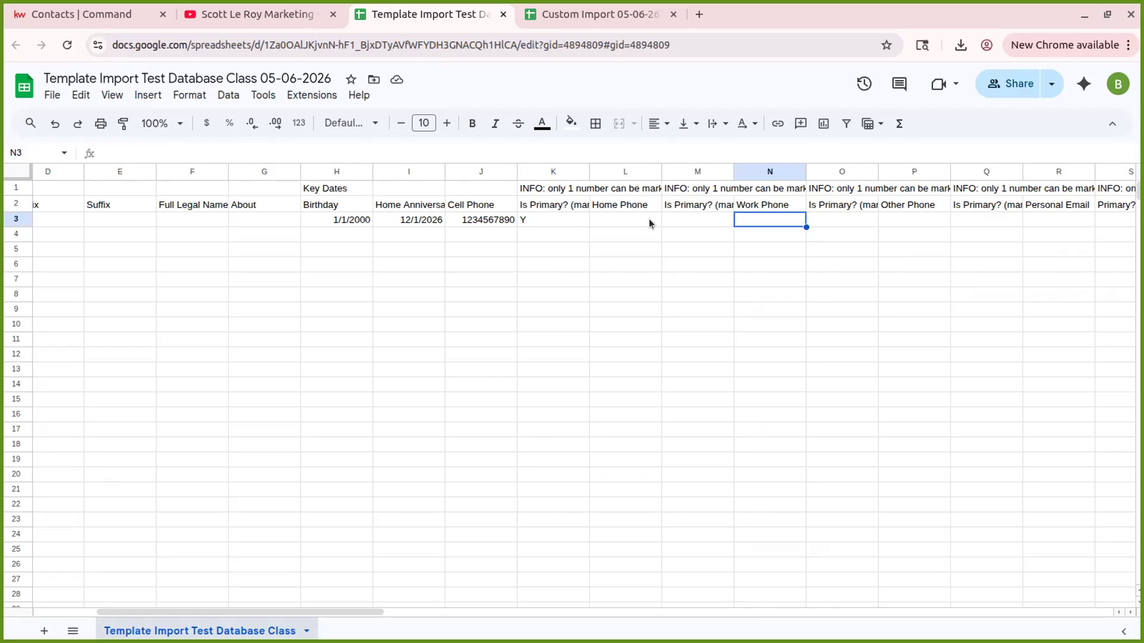
- Enter a placeholder address in the Personal Email cell R3
click(615, 219)
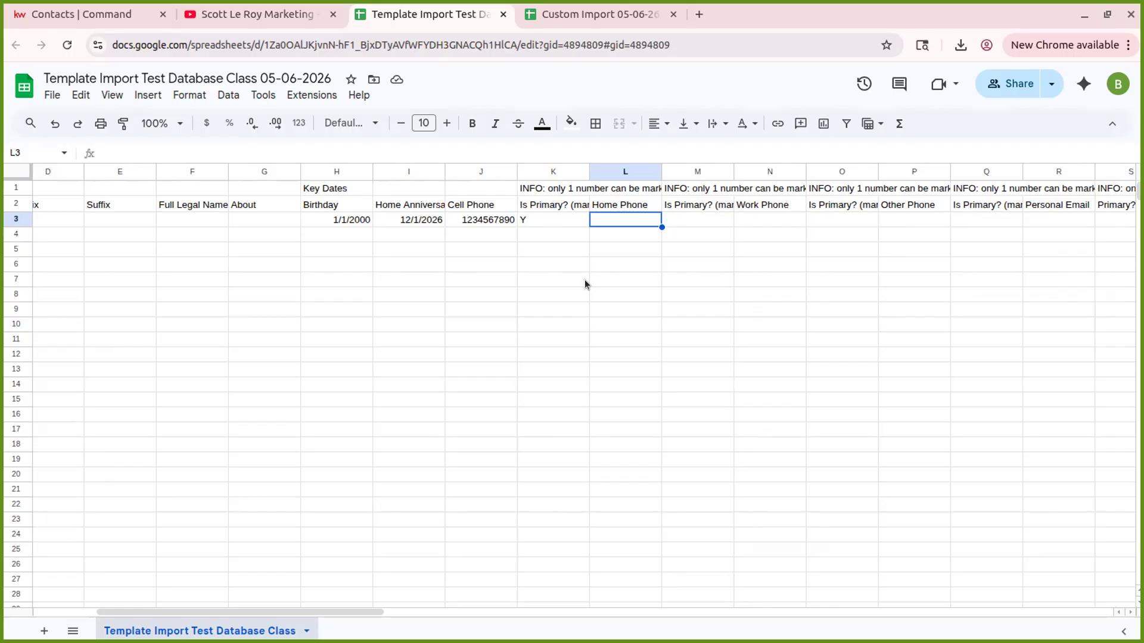
key(Tab)
key(Tab)
key(Tab)
key(Tab)
key(Tab)
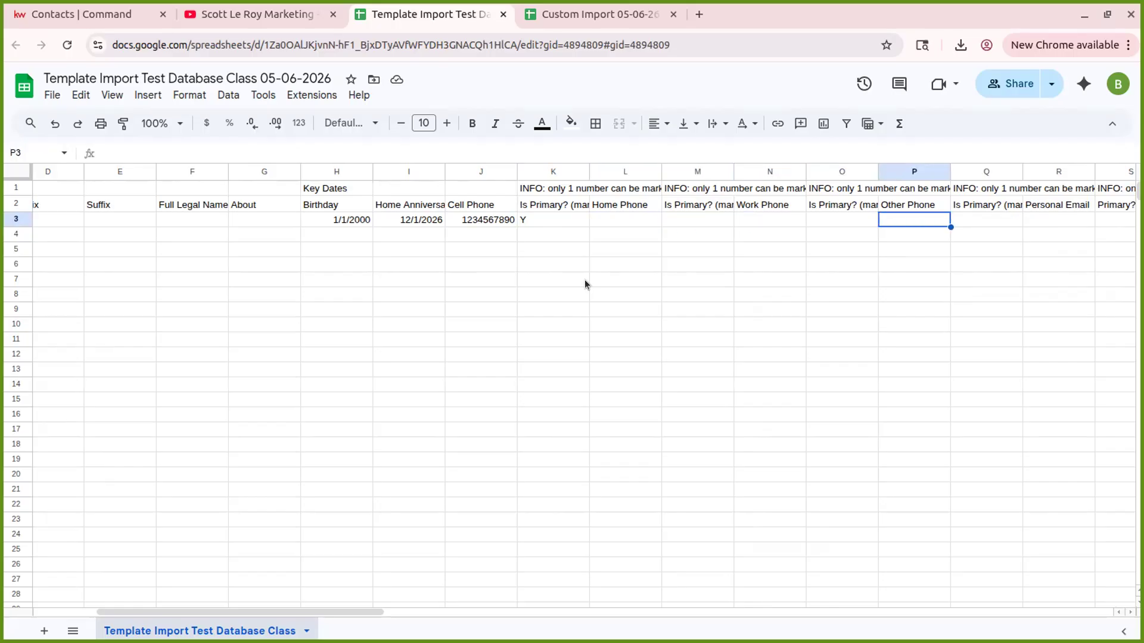
drag(370, 612, 520, 562)
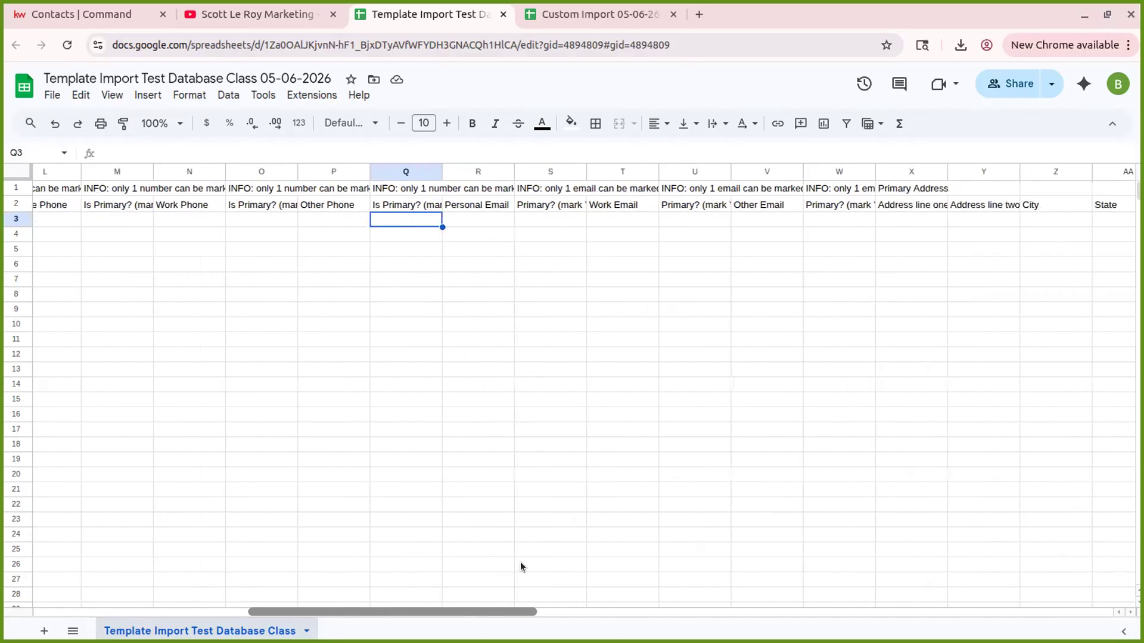
click(476, 219)
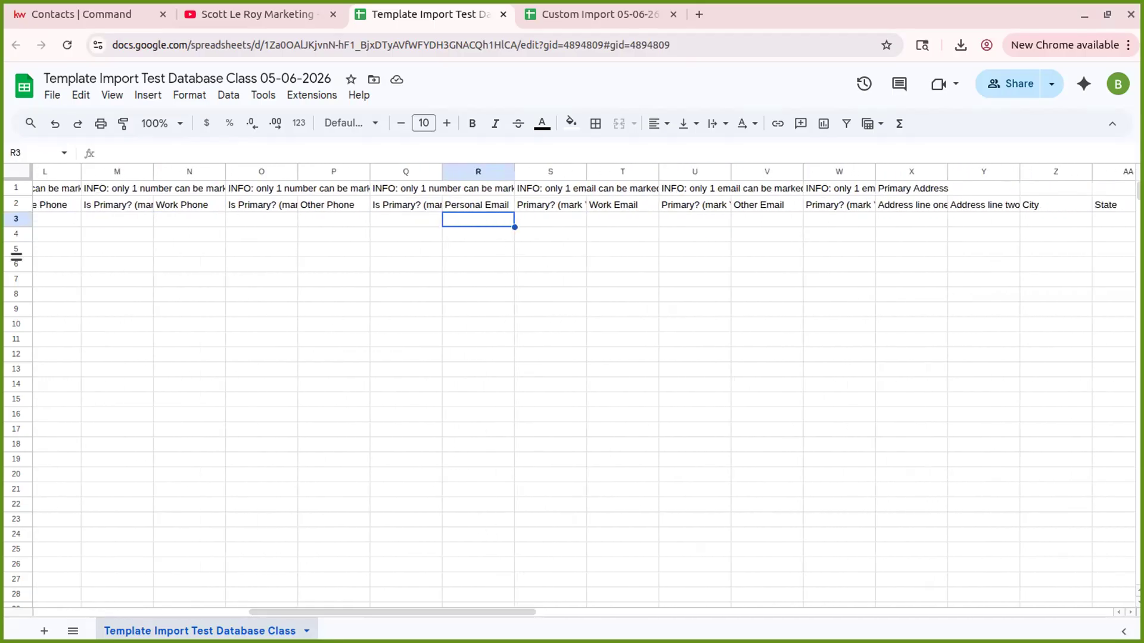
text(not)
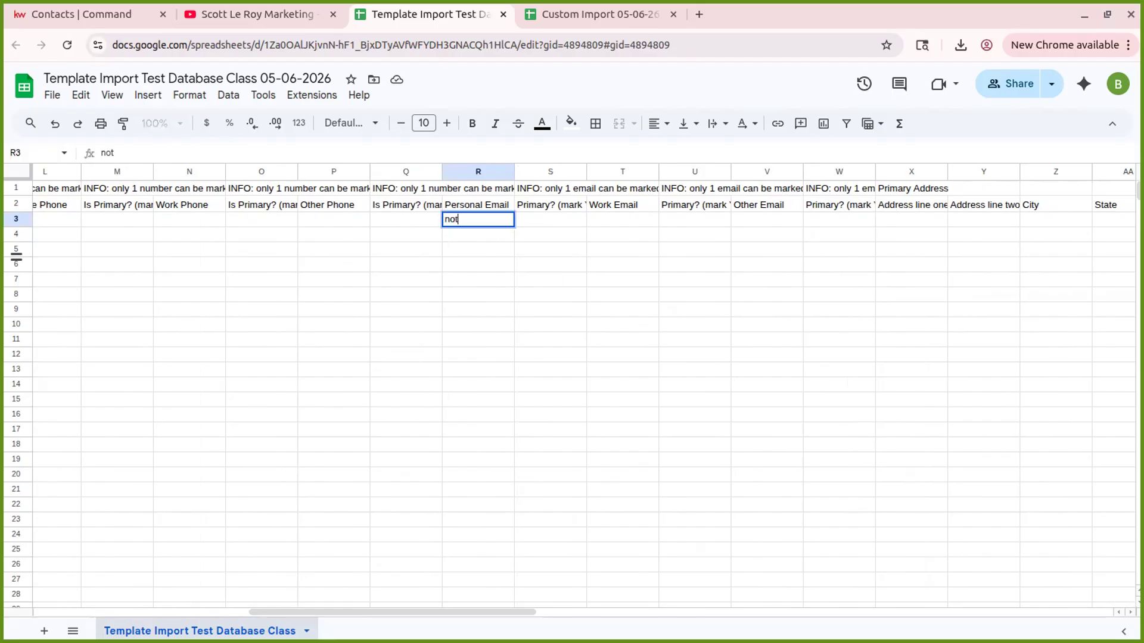
text(arealemail@)
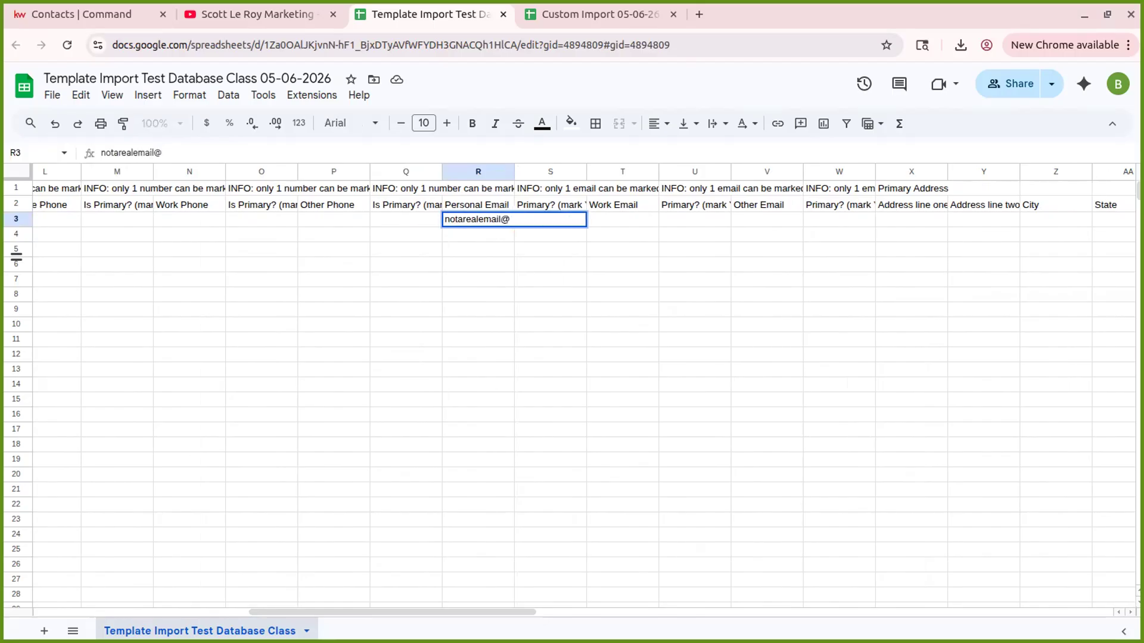
text(email.com)
click(598, 215)
- Mark the personal email as primary with Y in the Primary? cell S3
click(574, 219)
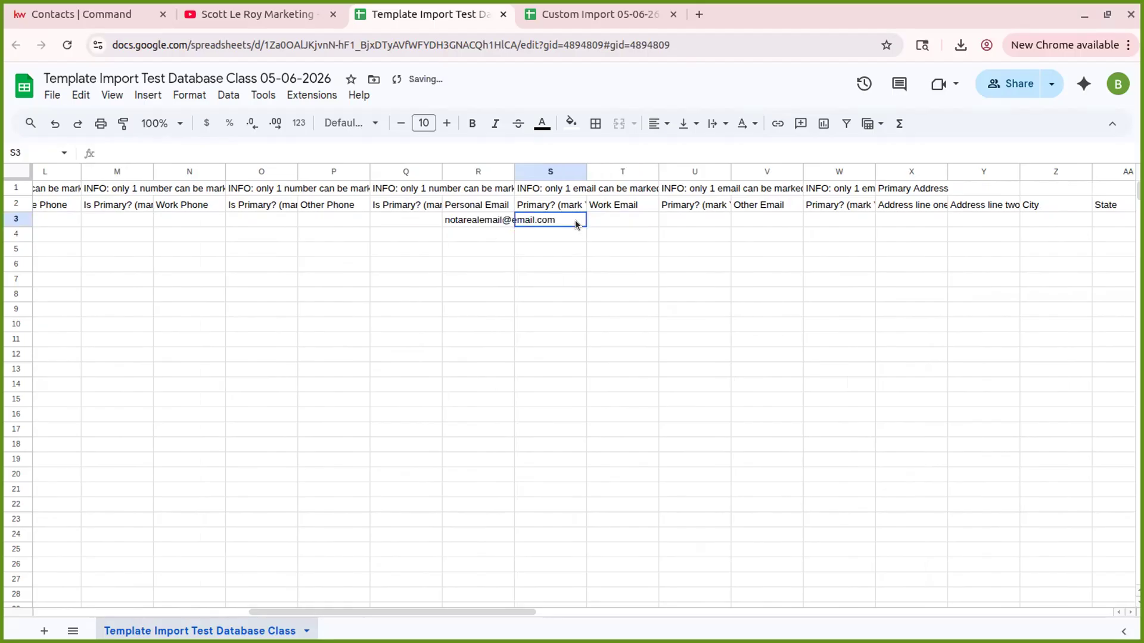
text(Y)
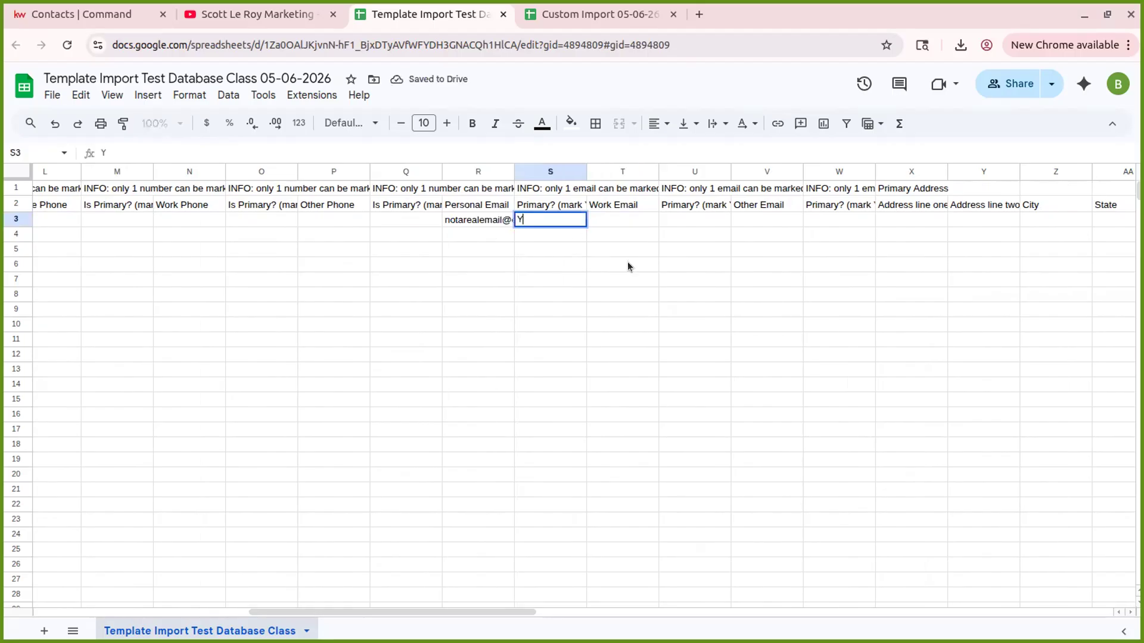
click(627, 219)
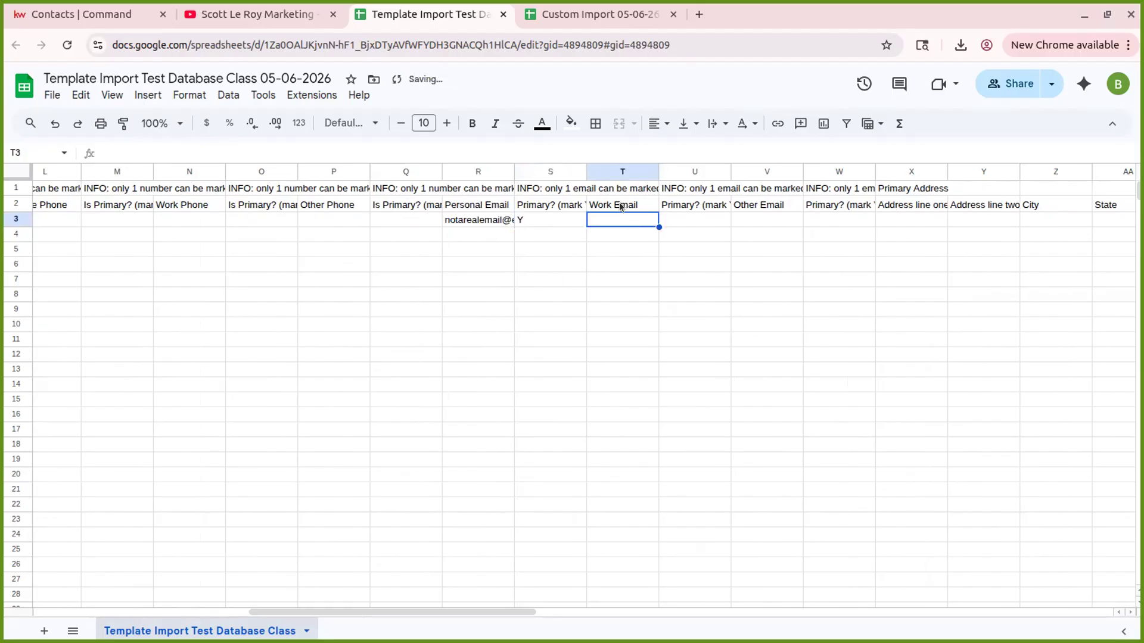
click(663, 219)
key(Tab)
key(Tab)
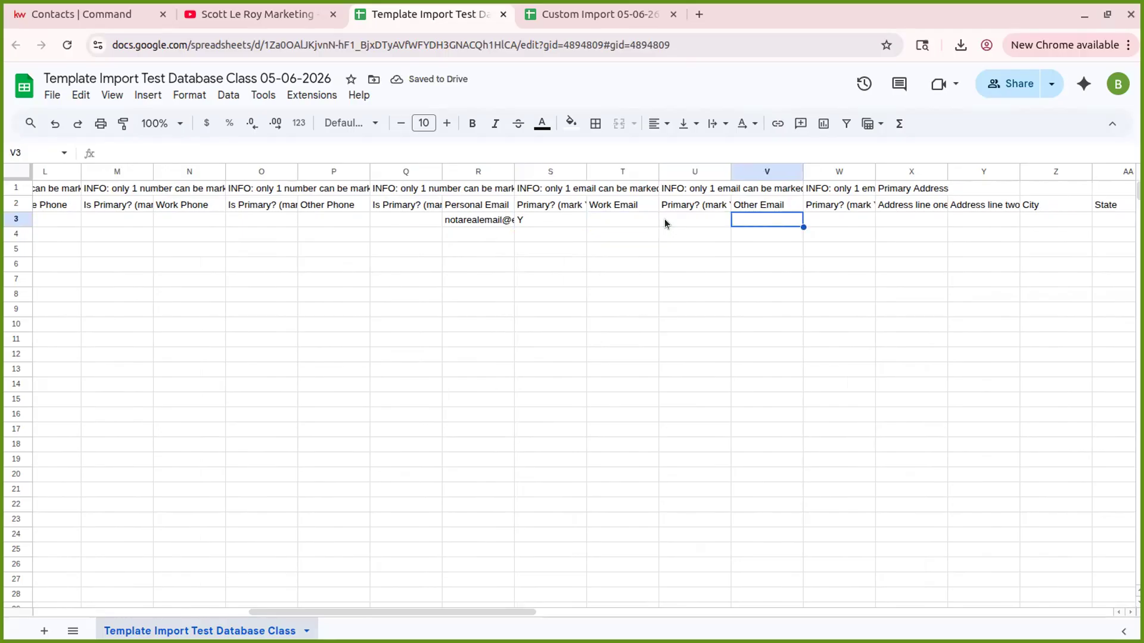
key(Tab)
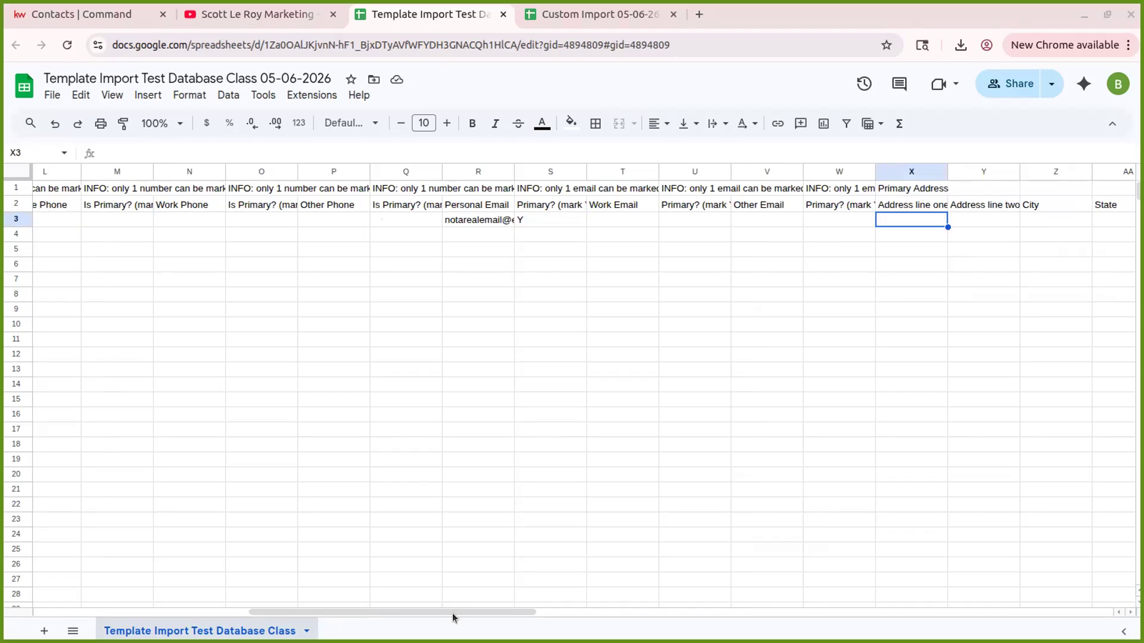
- Fill the primary address with 123 Main Street, city Orlando and state FL
scroll(488, 599, right, 6)
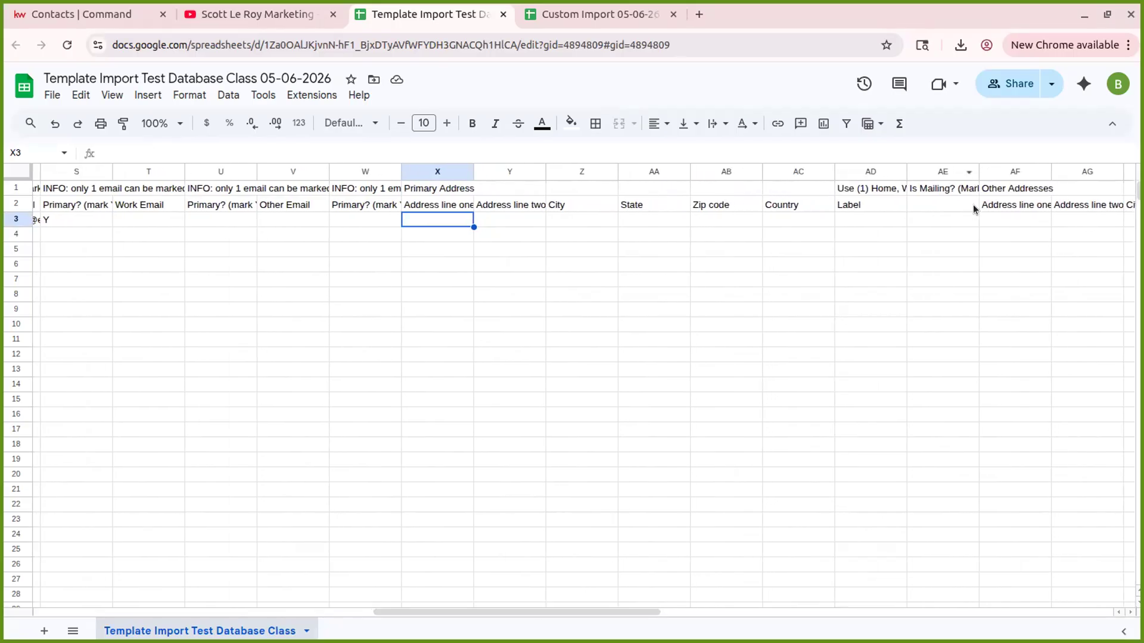
text(123)
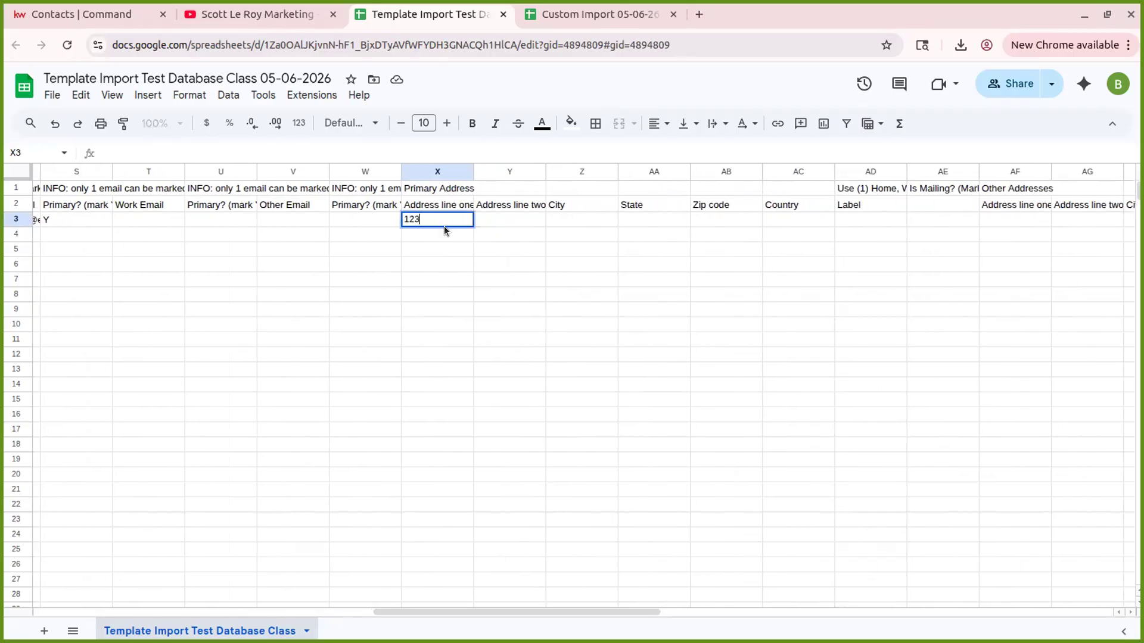
text( Main Street)
key(Tab)
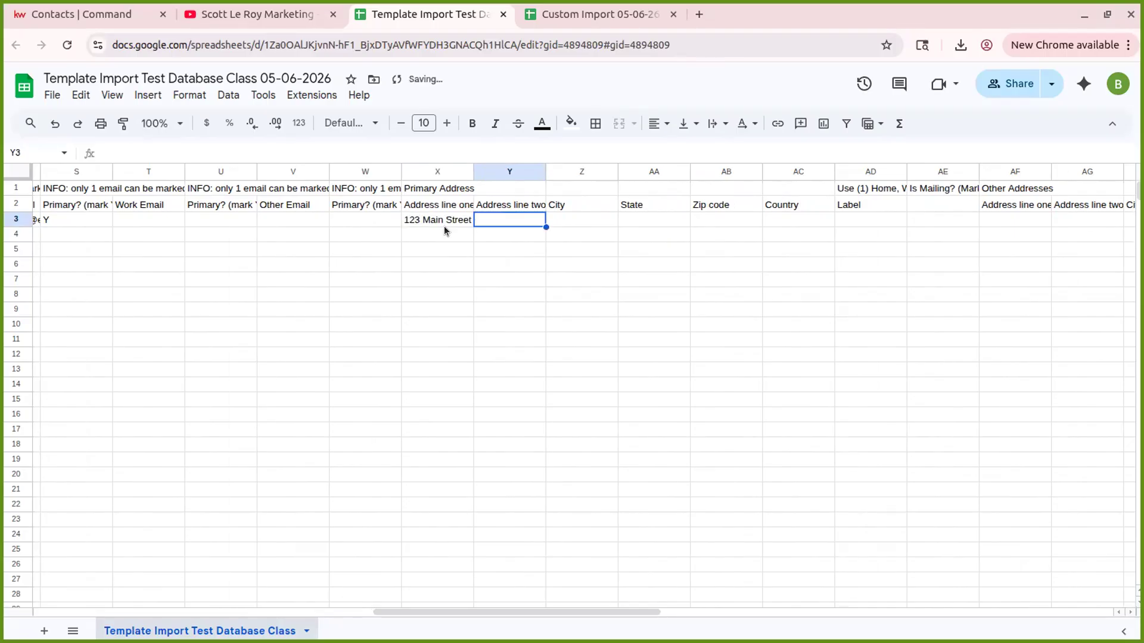
key(Tab)
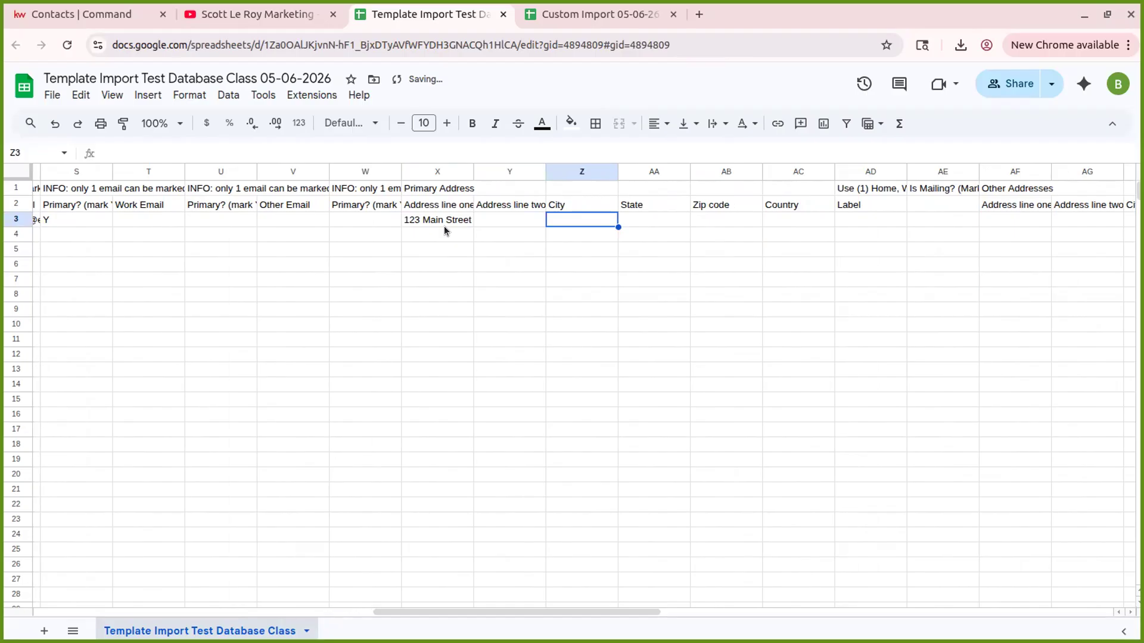
text(Orlando)
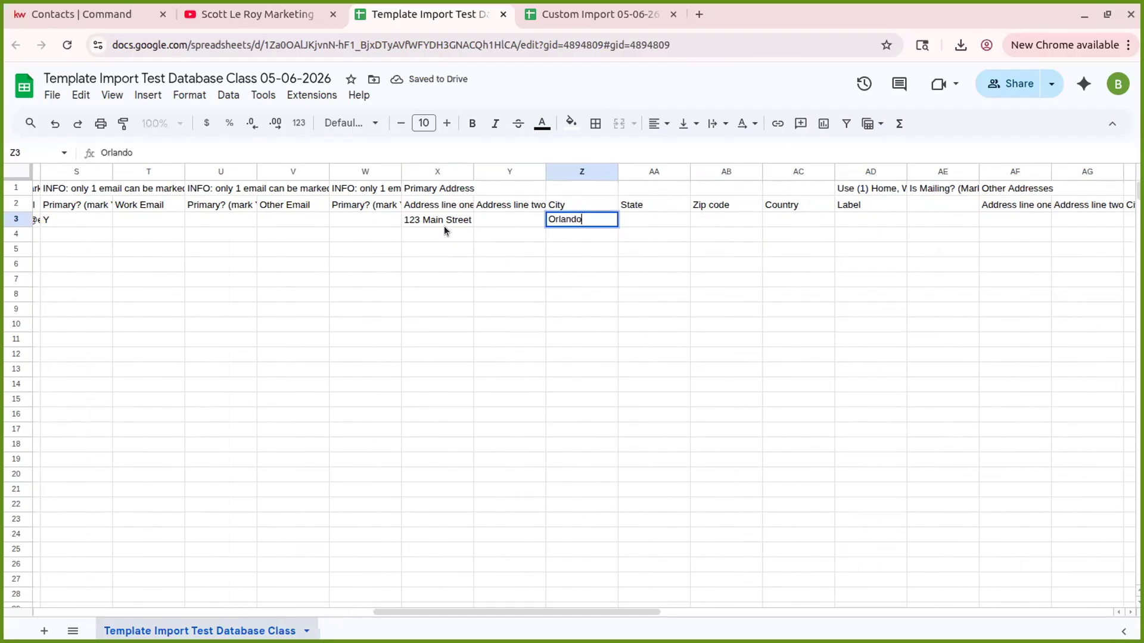
key(Tab)
text(FL)
key(Tab)
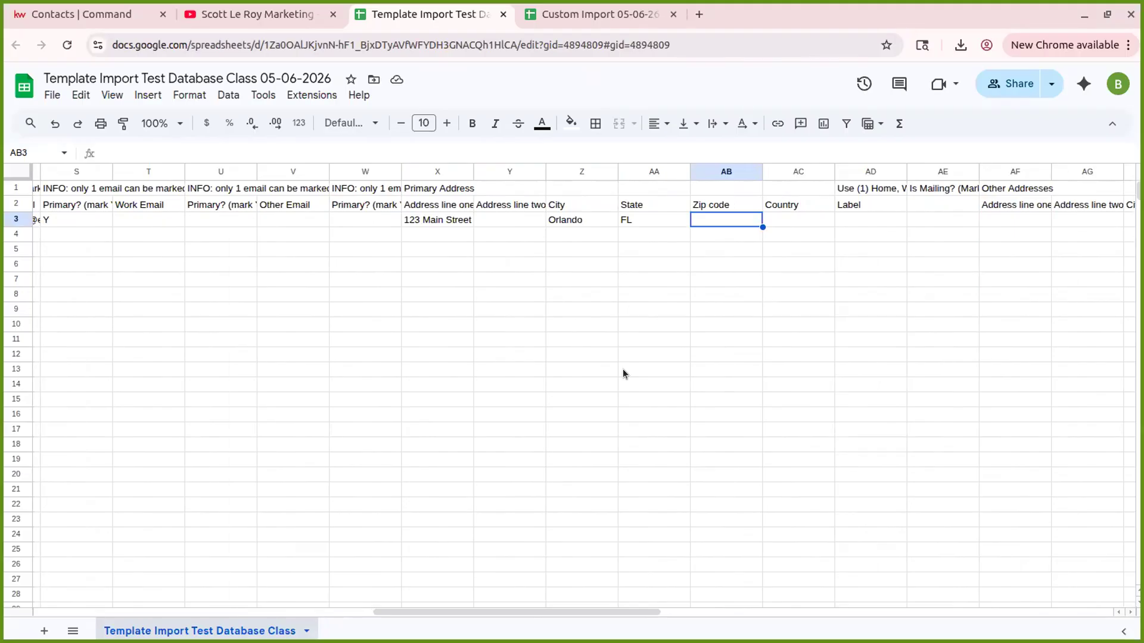
- Enter zip code 01234, which displays as 1234 without the leading zero
text(000)
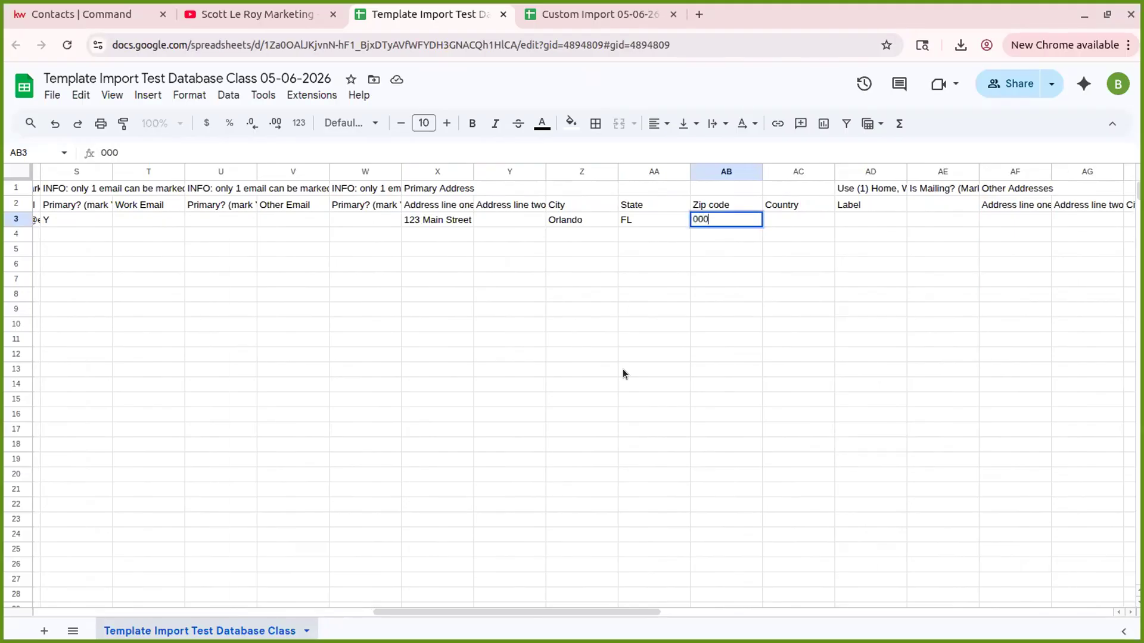
key(BackSpace)
key(BackSpace)
text(1234)
key(Tab)
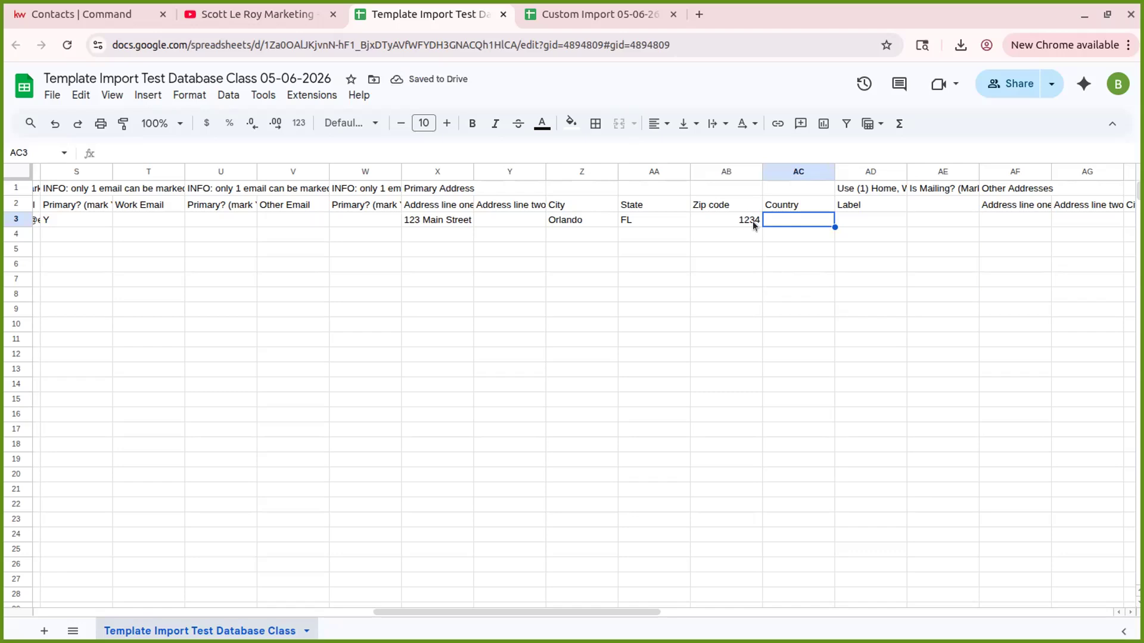
- Apply custom number format 00000 to Zip code column AB so it shows 01234
click(727, 173)
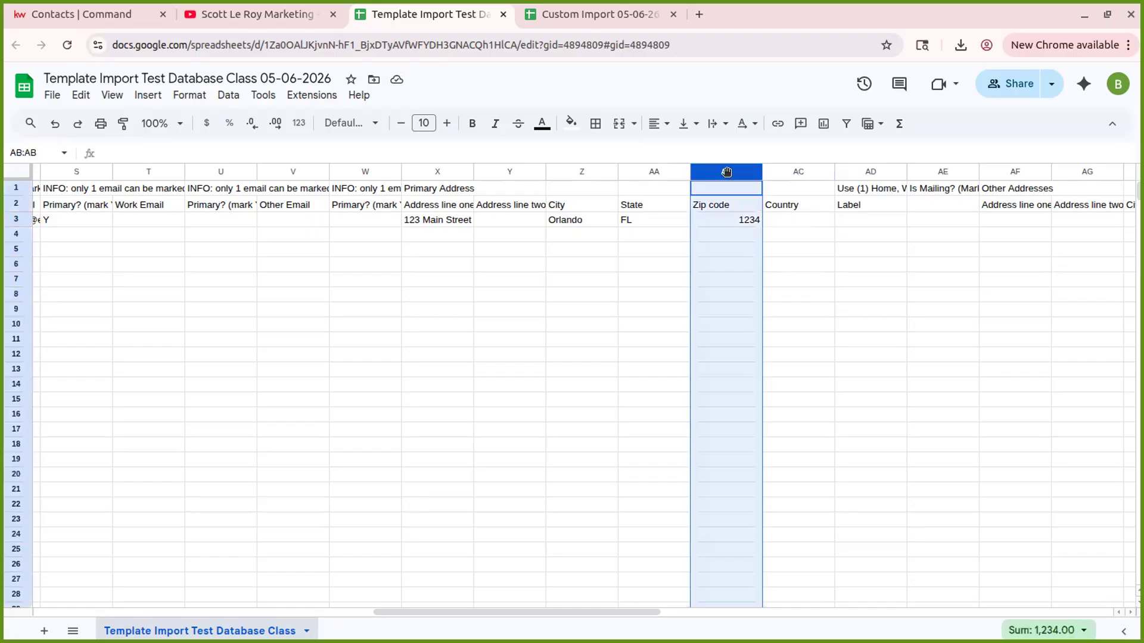
click(297, 122)
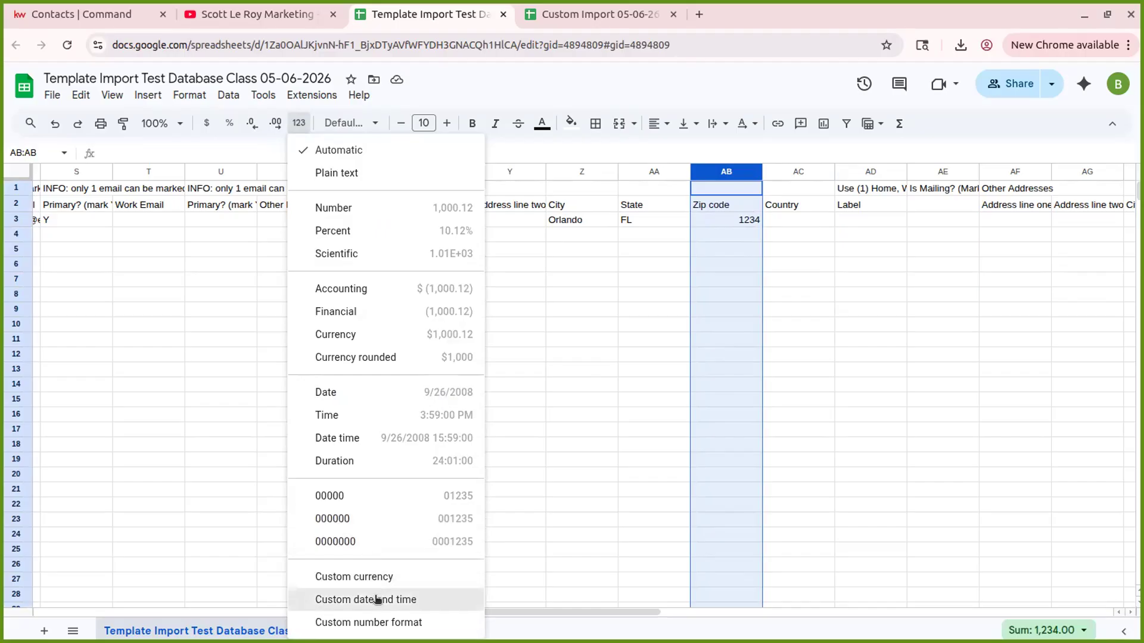
click(369, 623)
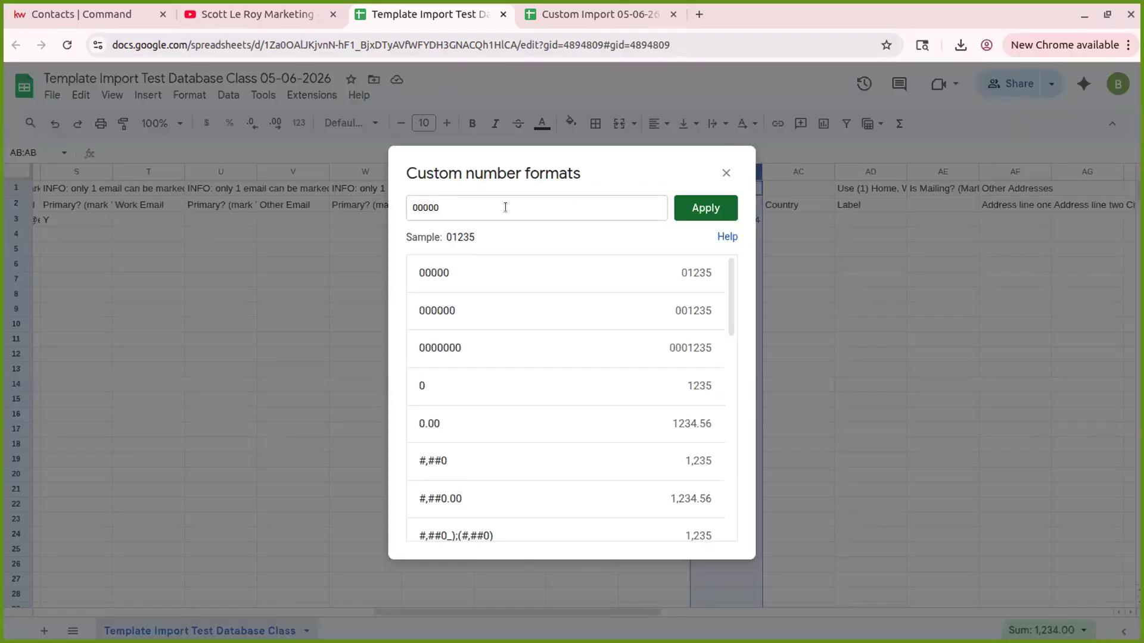
click(414, 205)
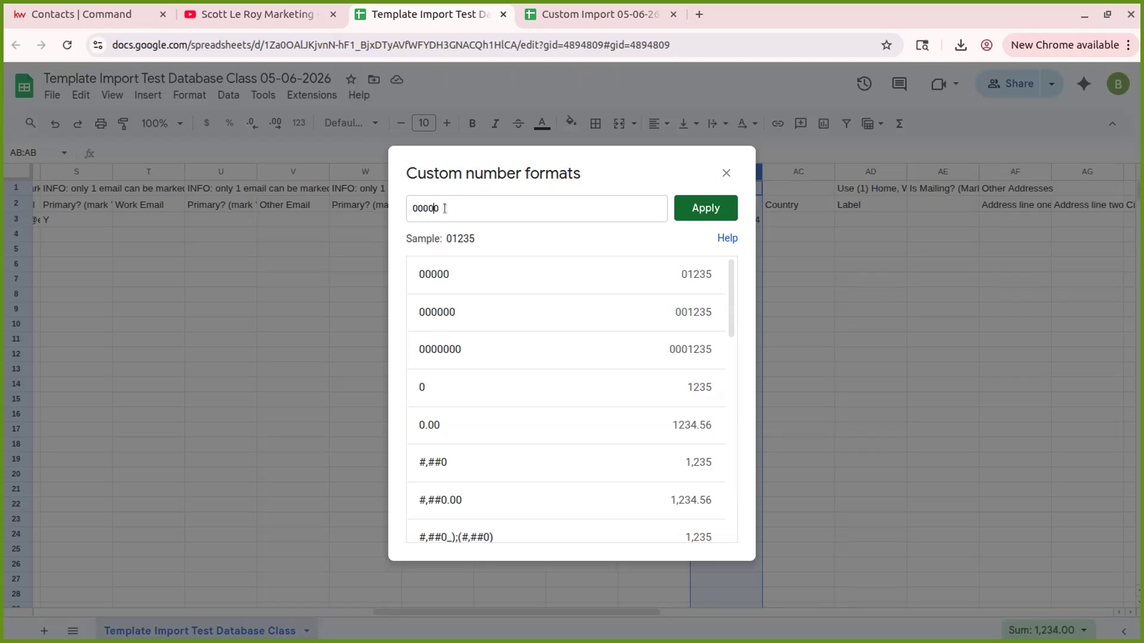
click(691, 210)
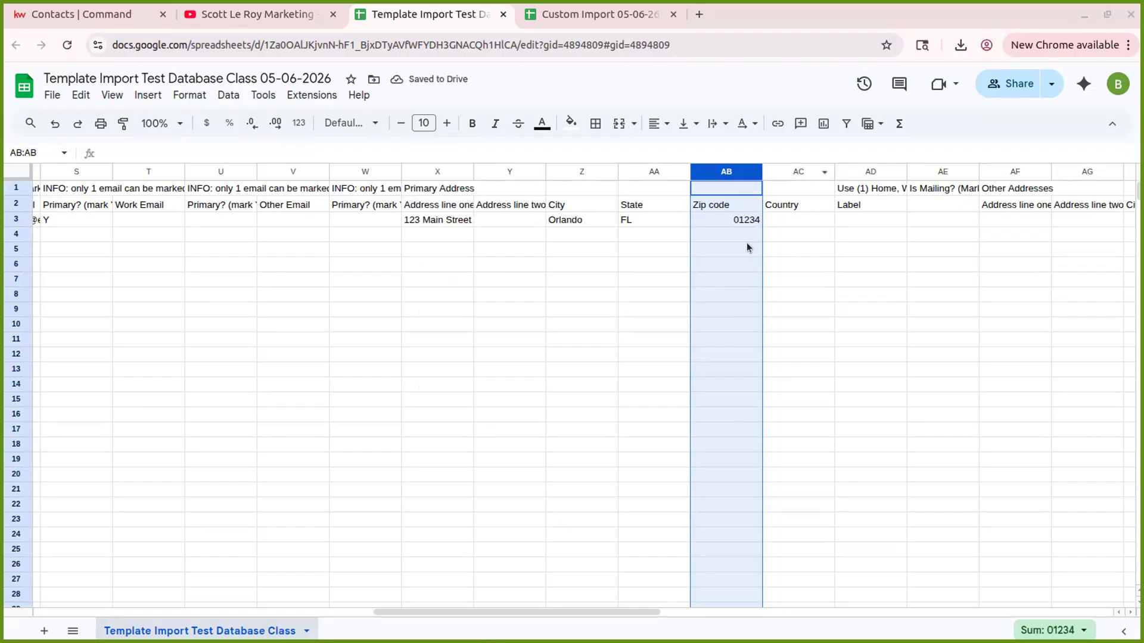
click(748, 220)
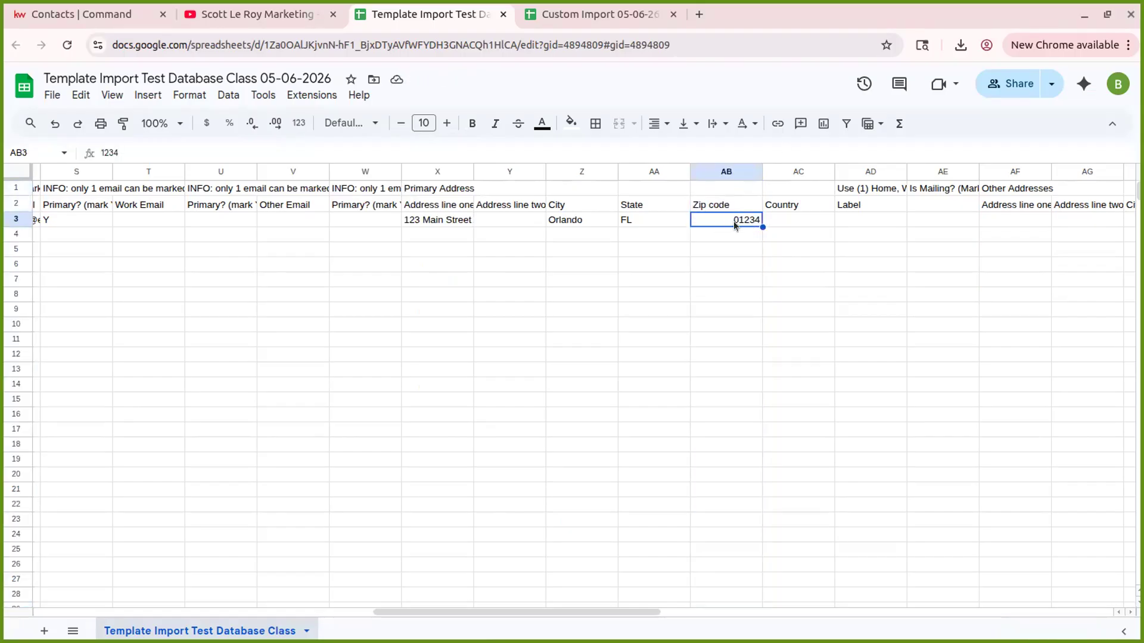
- Flag the primary address as a mailing address with Y under Is Mailing?
click(788, 220)
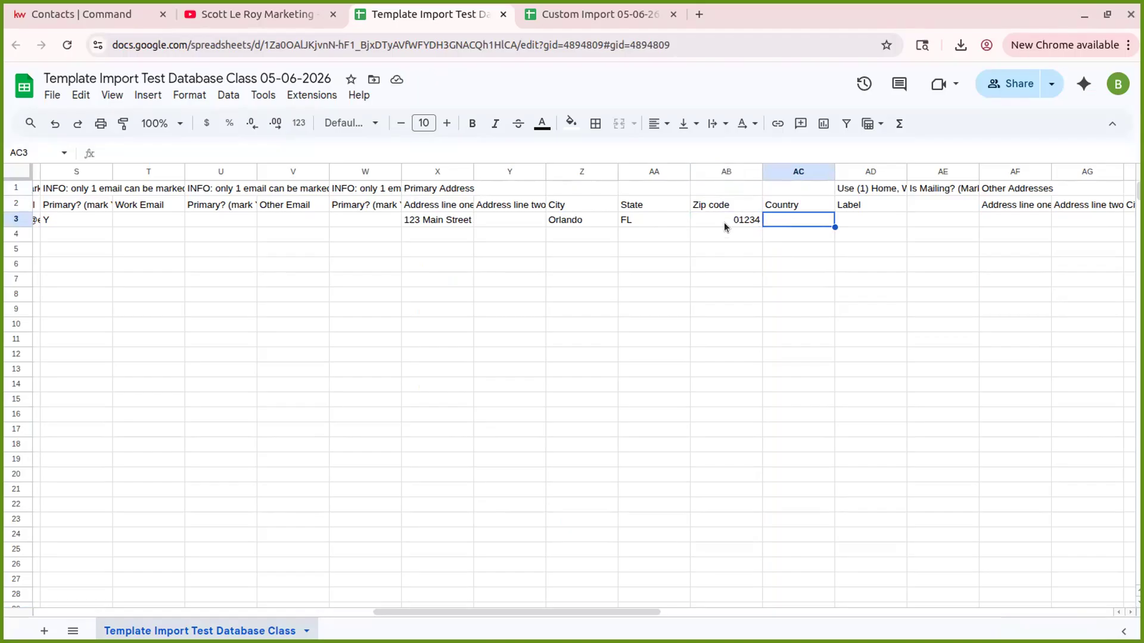
key(Tab)
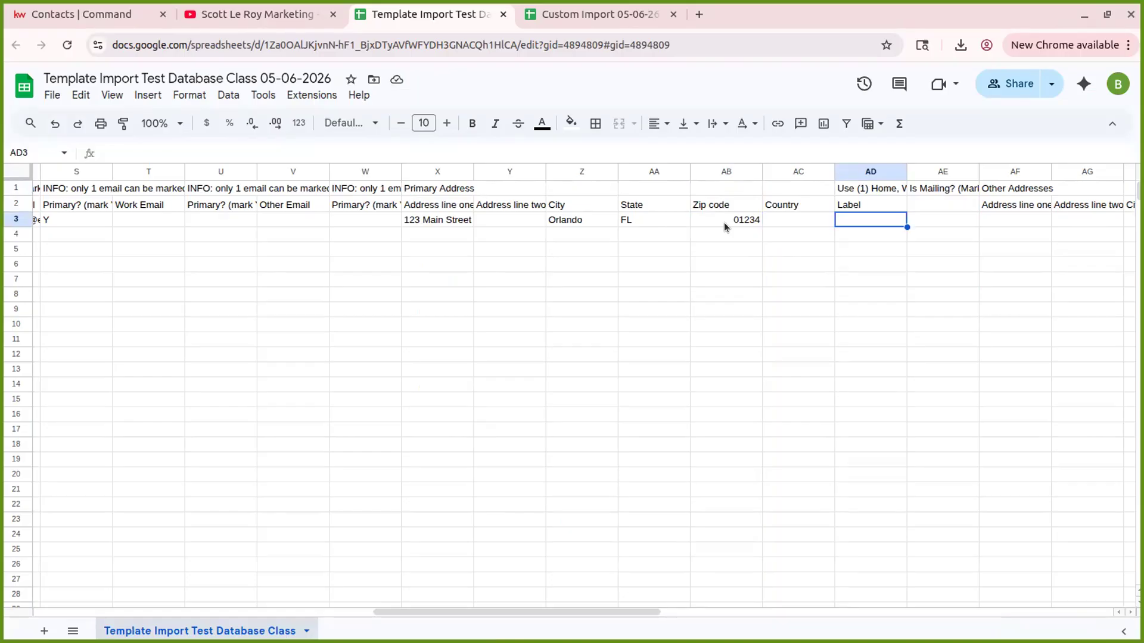
key(Tab)
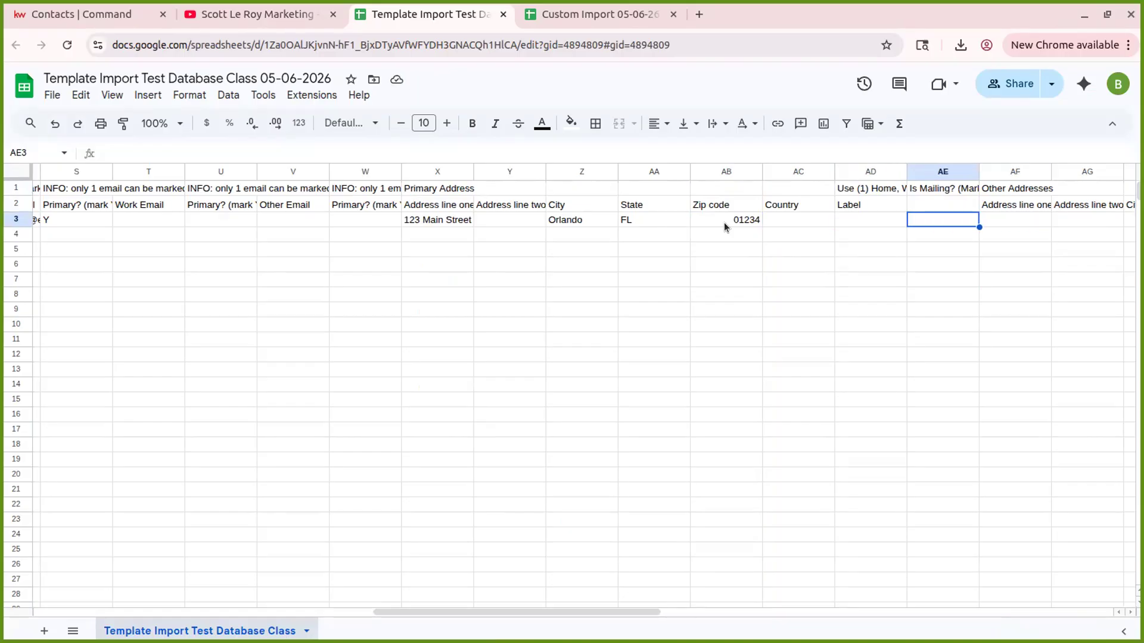
text(Y)
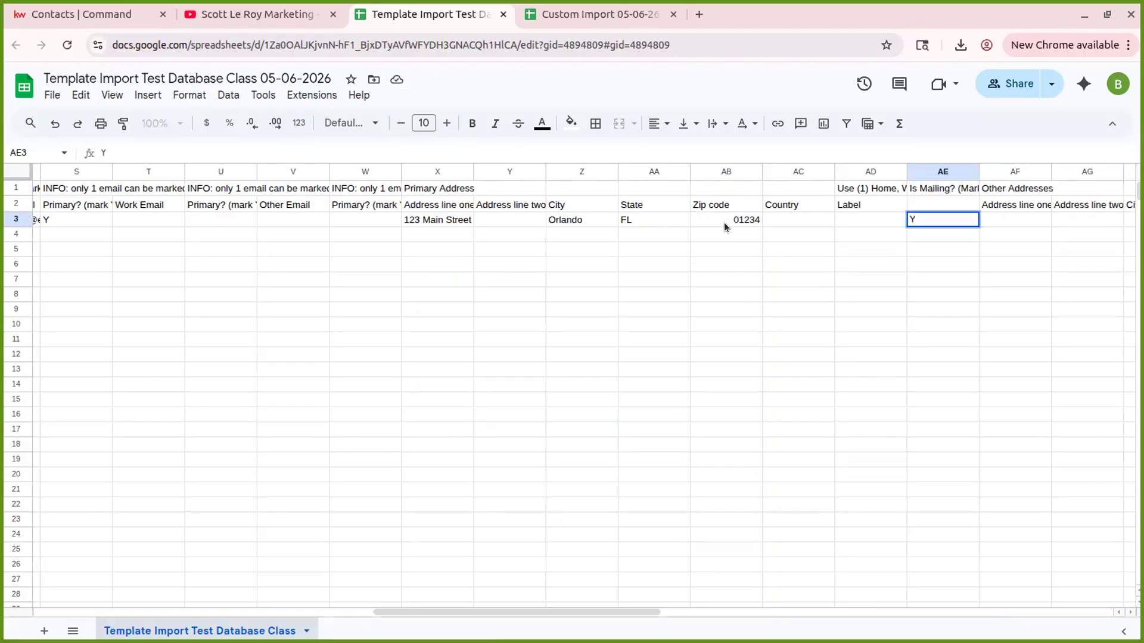
key(BackSpace)
text(Y)
key(Tab)
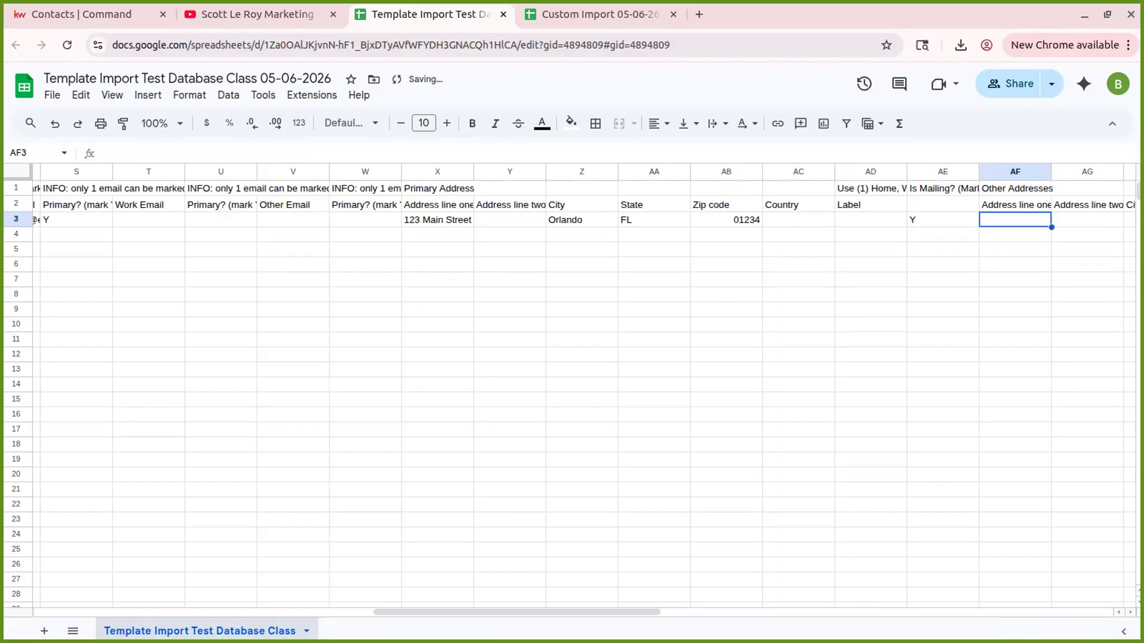
- Scroll right along row 3 to bring the Tags, Source and Notes columns into view
key(Tab)
key(Tab)
key(Tab)
key(Tab)
key(Tab)
key(Tab)
key(Tab)
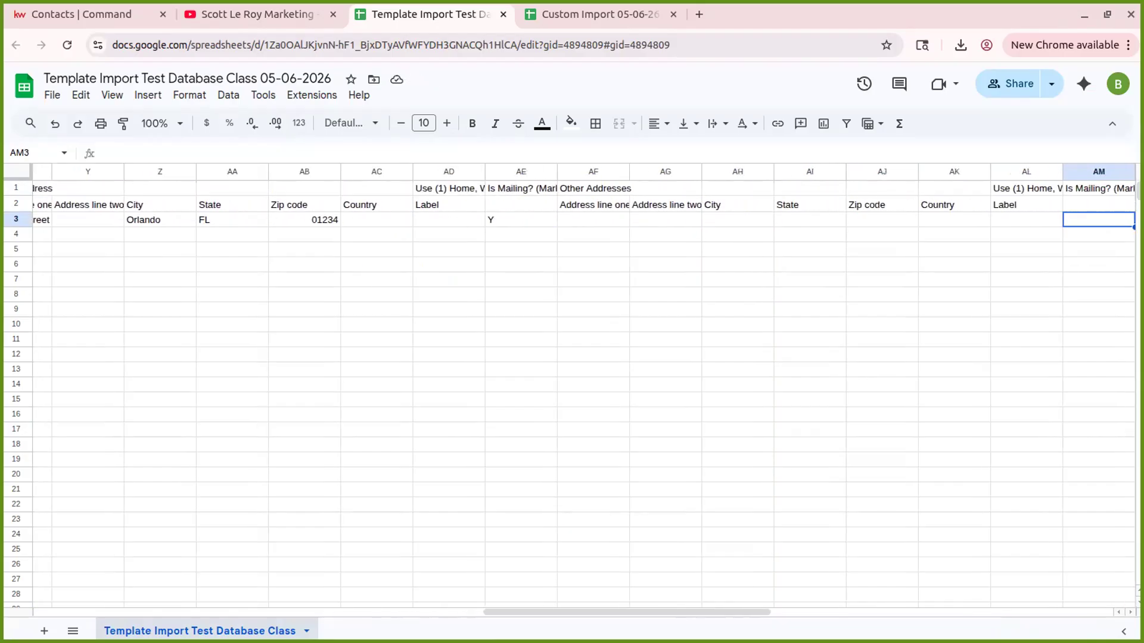
key(Tab)
key(Tab)
key(Tab)
key(Tab)
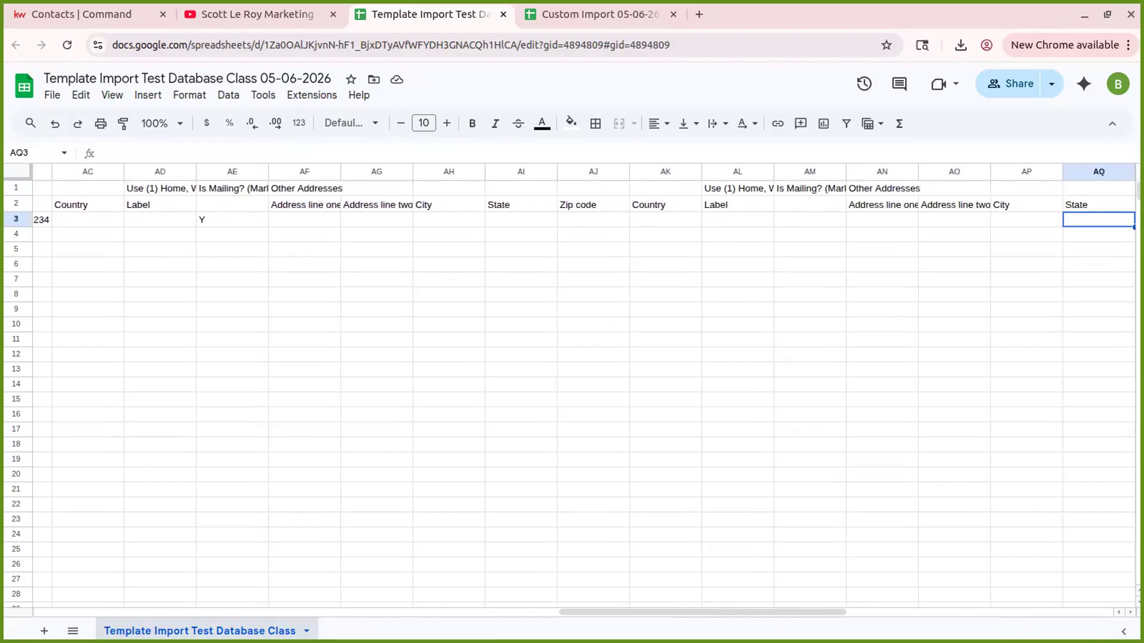
key(Tab)
key(Tab)
key(Tab)
key(Tab)
key(Tab)
key(Tab)
key(Tab)
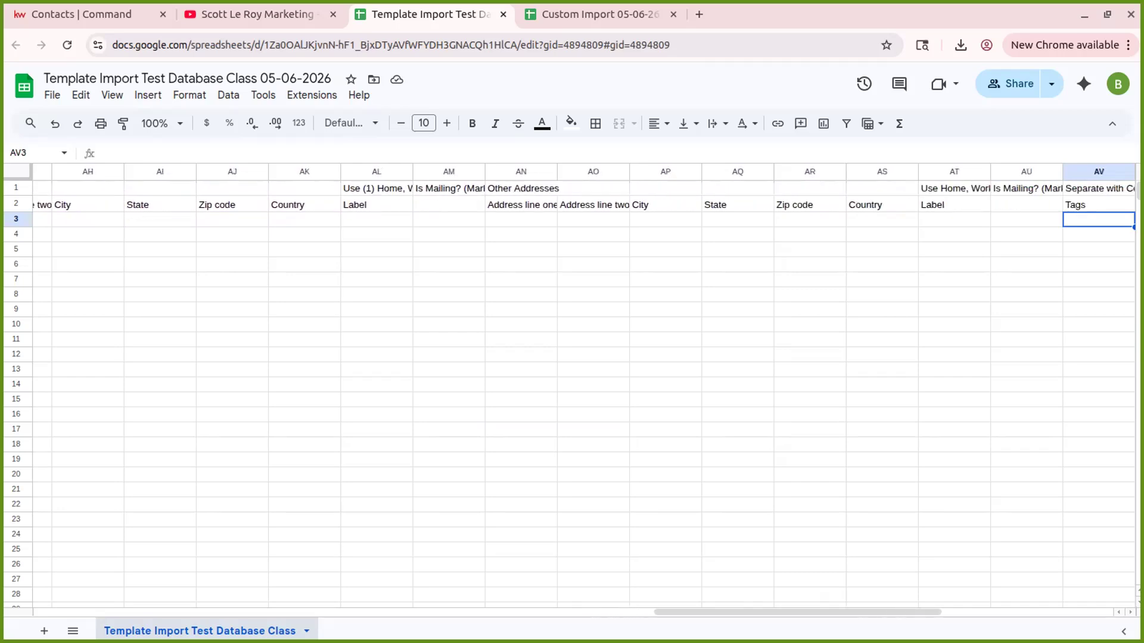
key(shift+Tab)
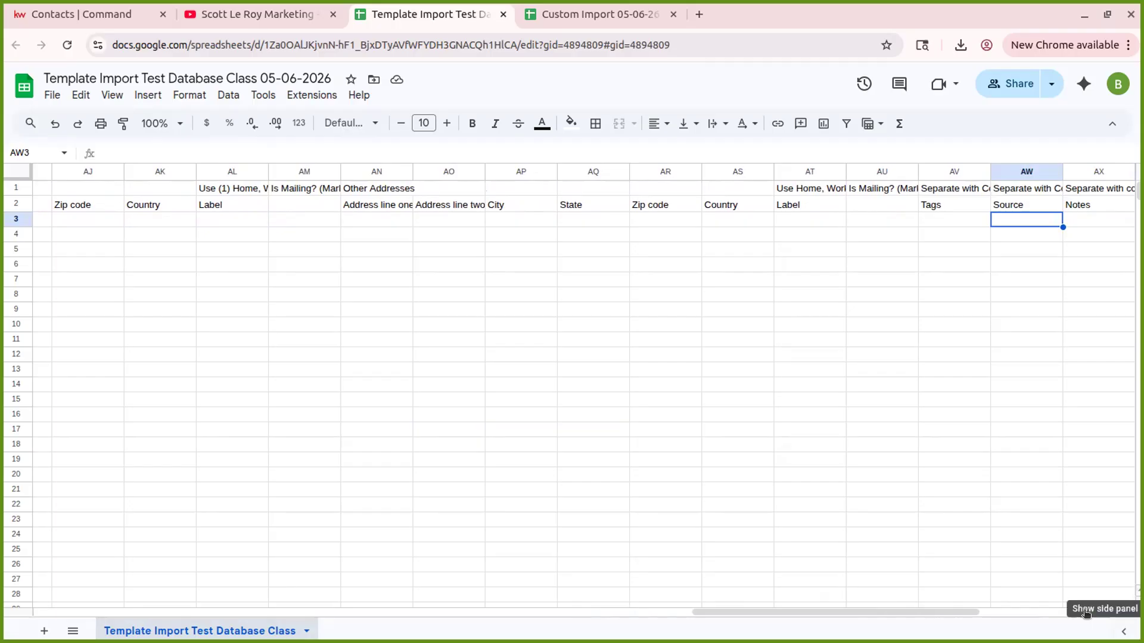
drag(940, 615, 1067, 567)
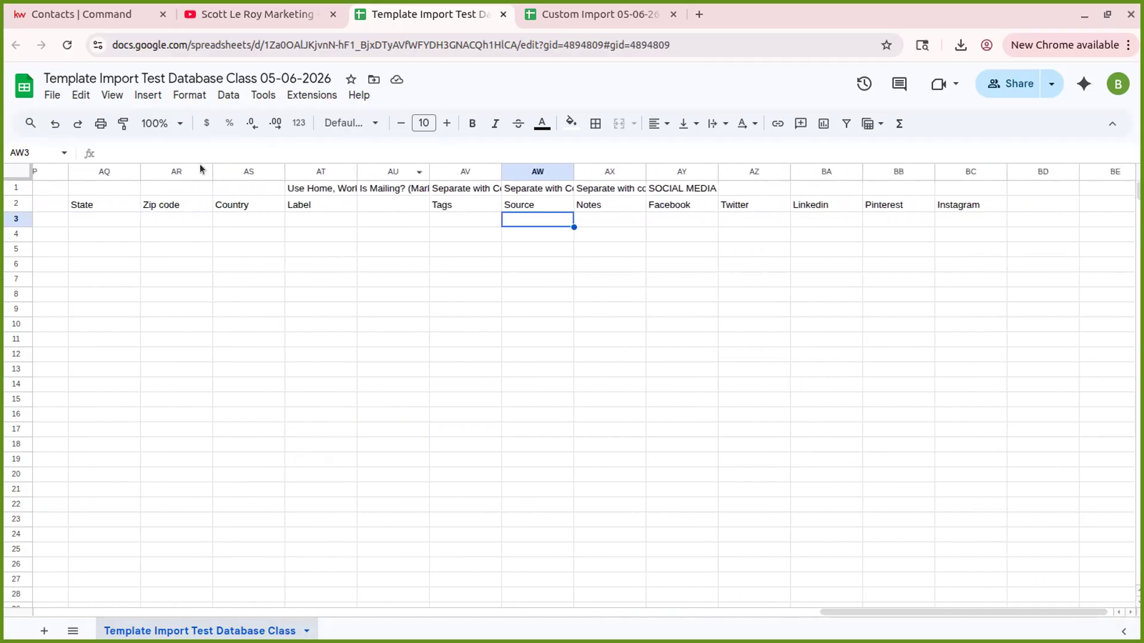
- Enter tags 'Import 05-06-26, Class Demo, Example Tag' in the Tags cell AV3
click(463, 173)
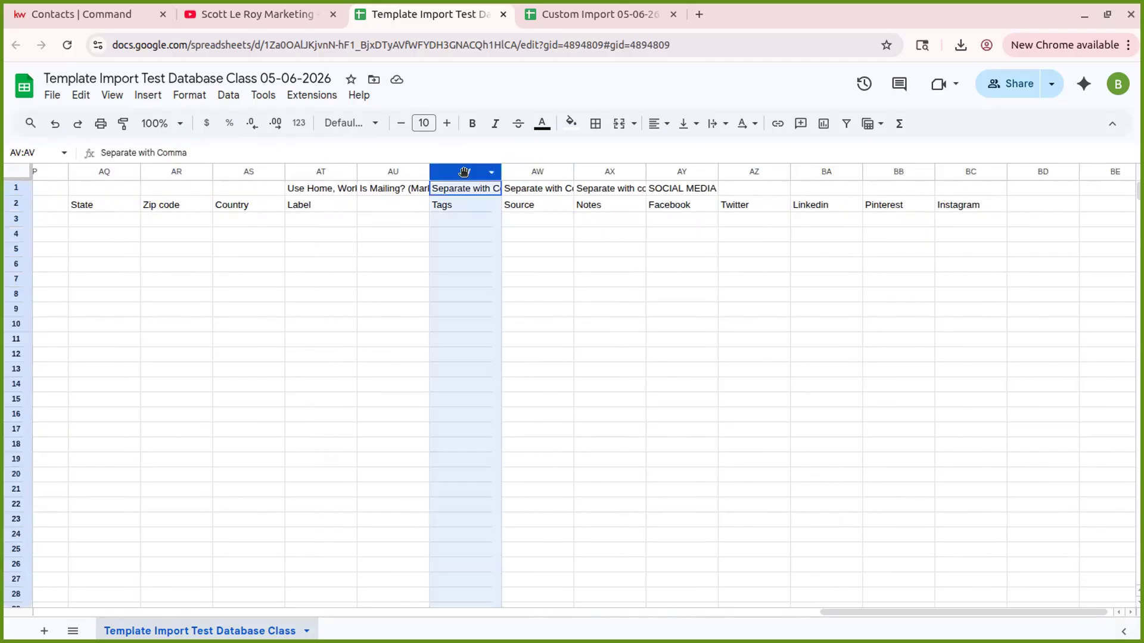
click(460, 220)
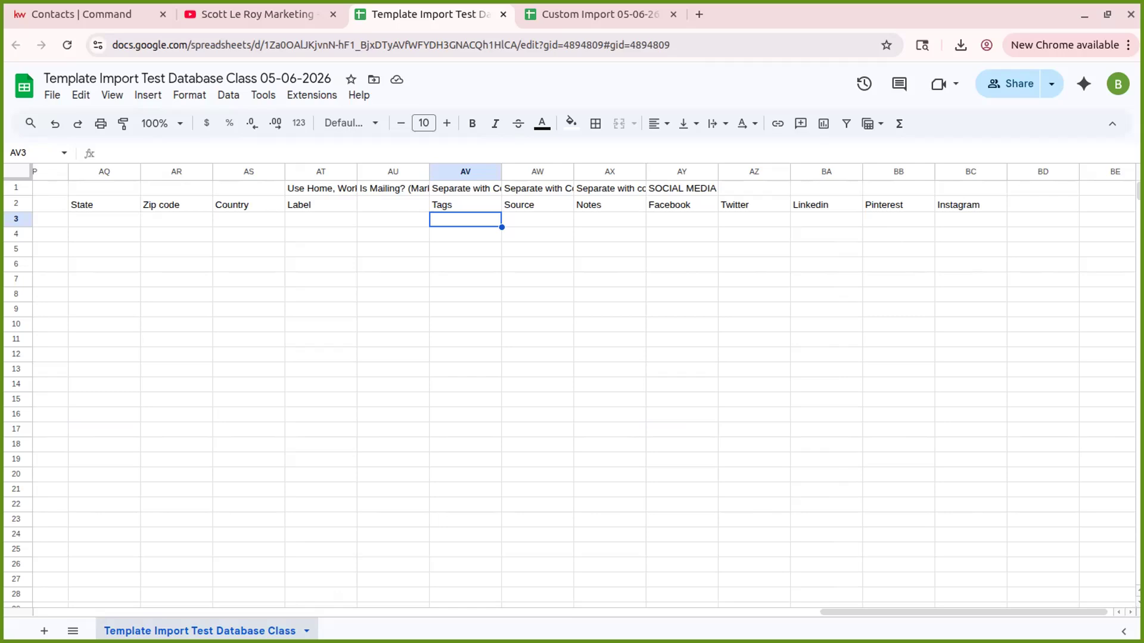
text(Import )
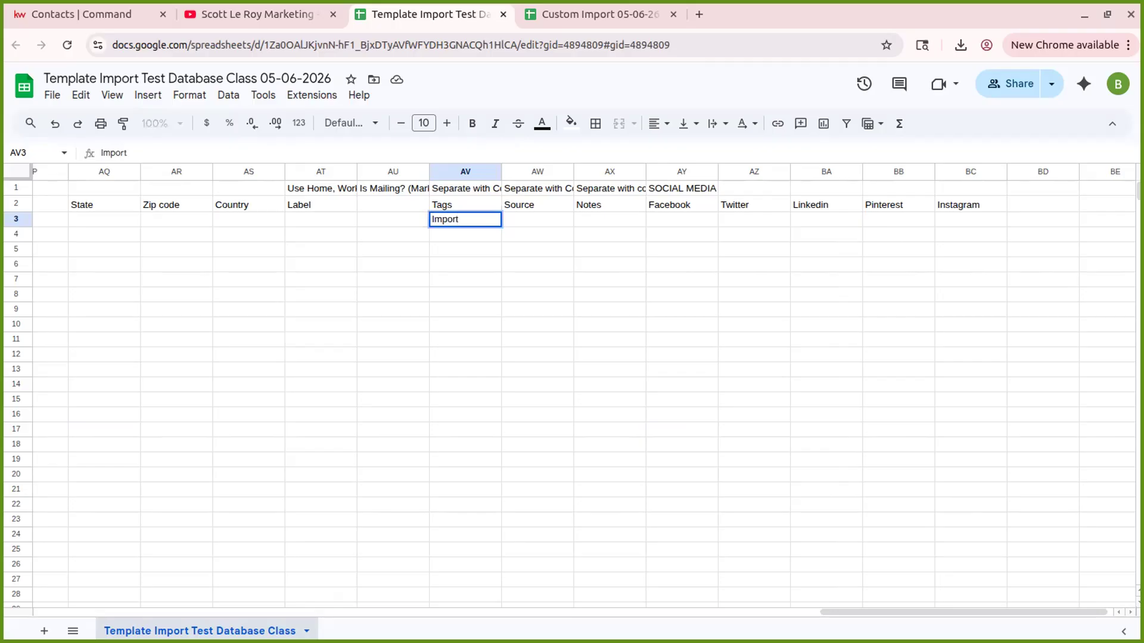
text(05-06-26, )
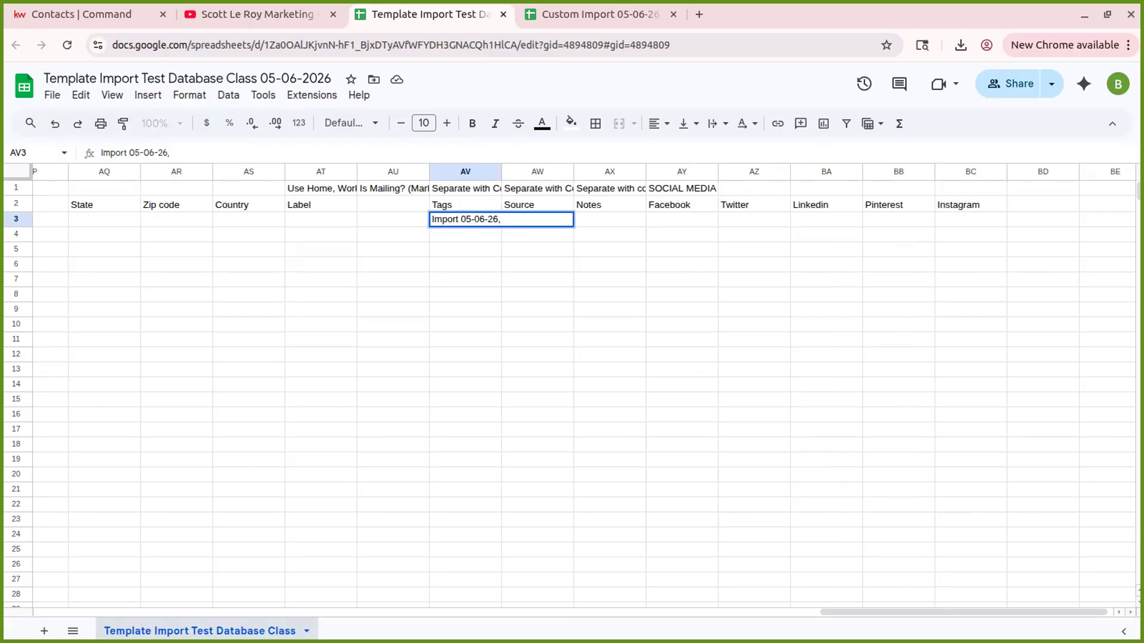
text(Class Demo, Example)
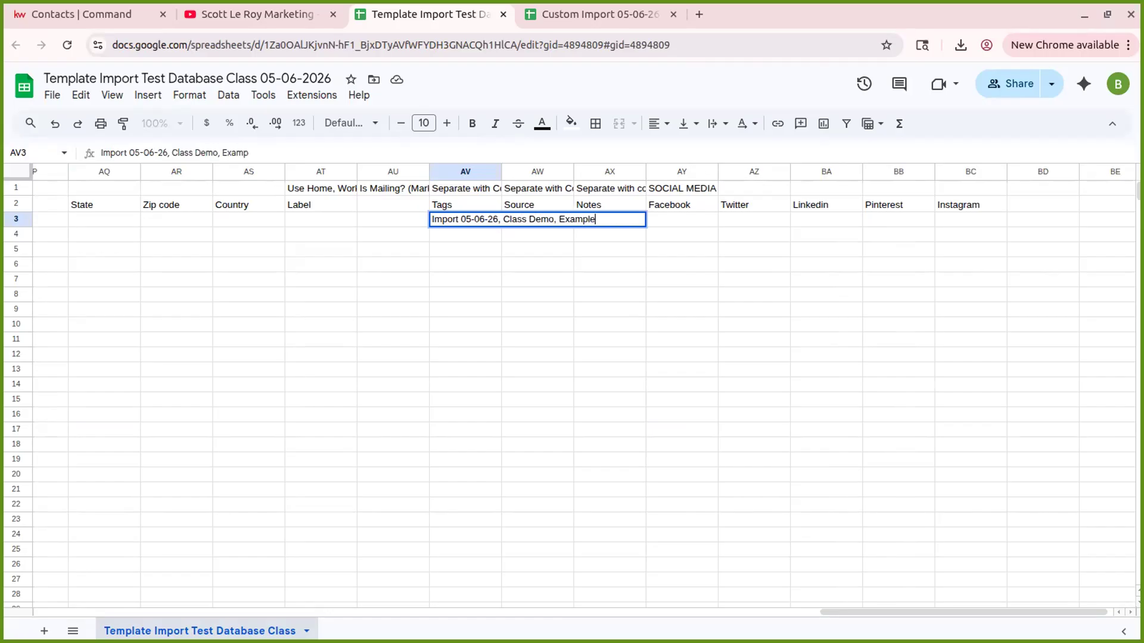
text( Tag,)
drag(553, 279, 546, 270)
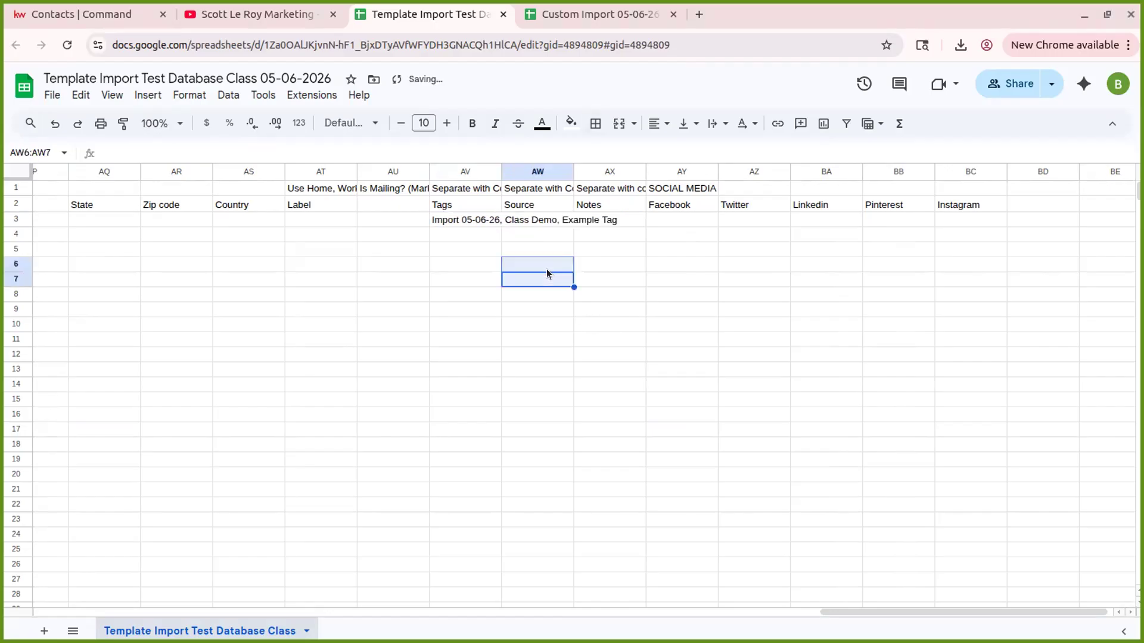
- Set the contact's Source to 'Website Lead'
click(534, 218)
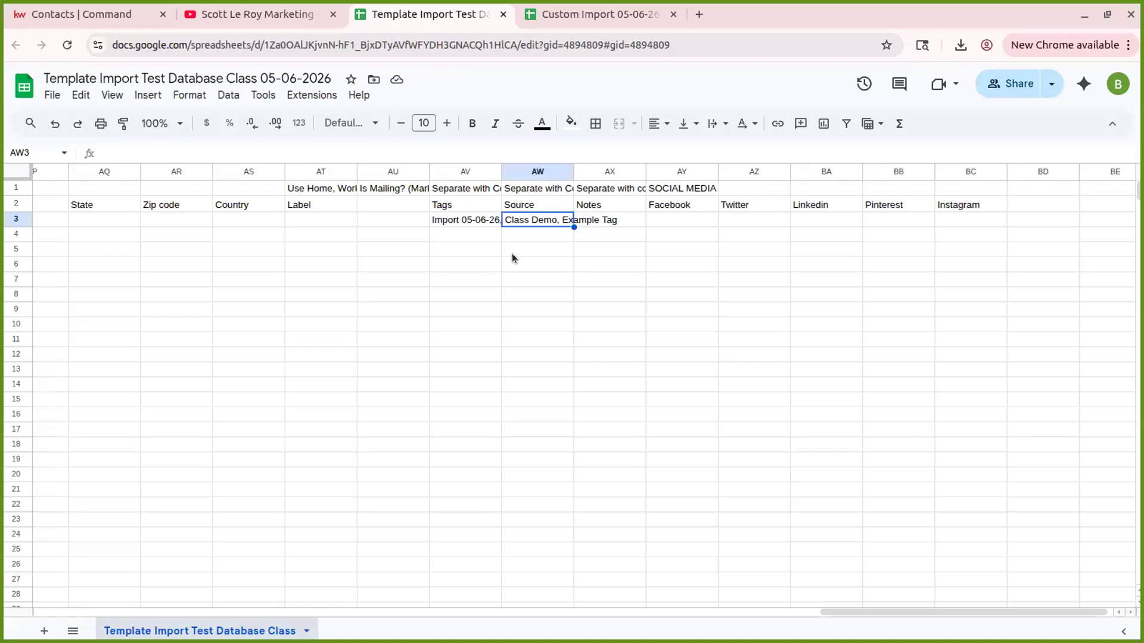
text(Website Lead,)
key(BackSpace)
key(BackSpace)
key(Tab)
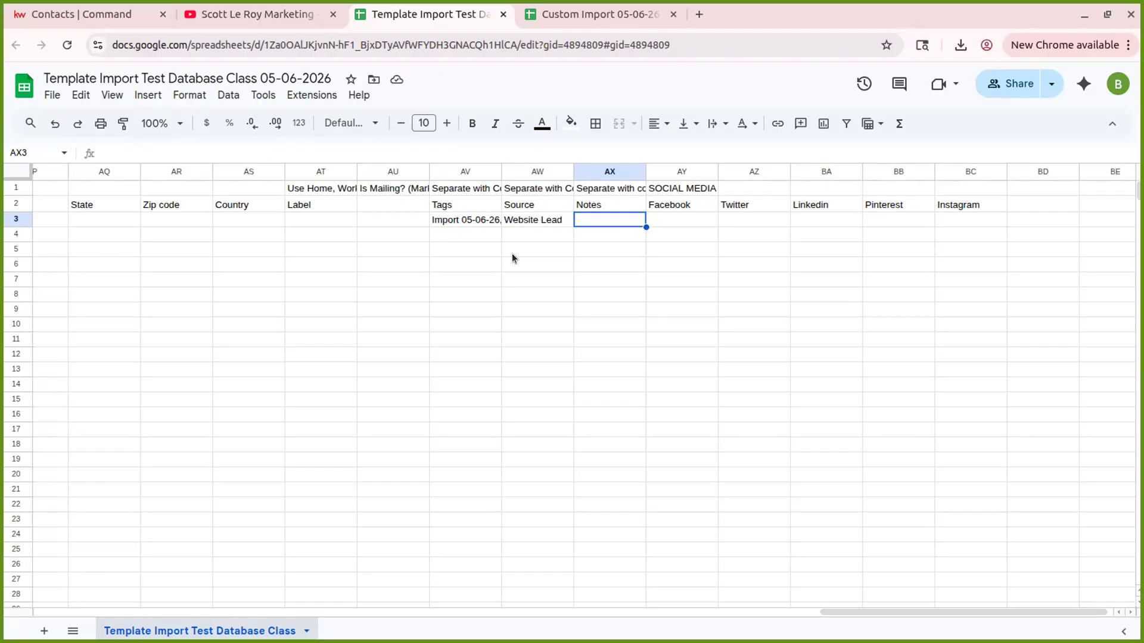
key(Tab)
key(shift+Tab)
key(shift+Tab)
key(shift+Tab)
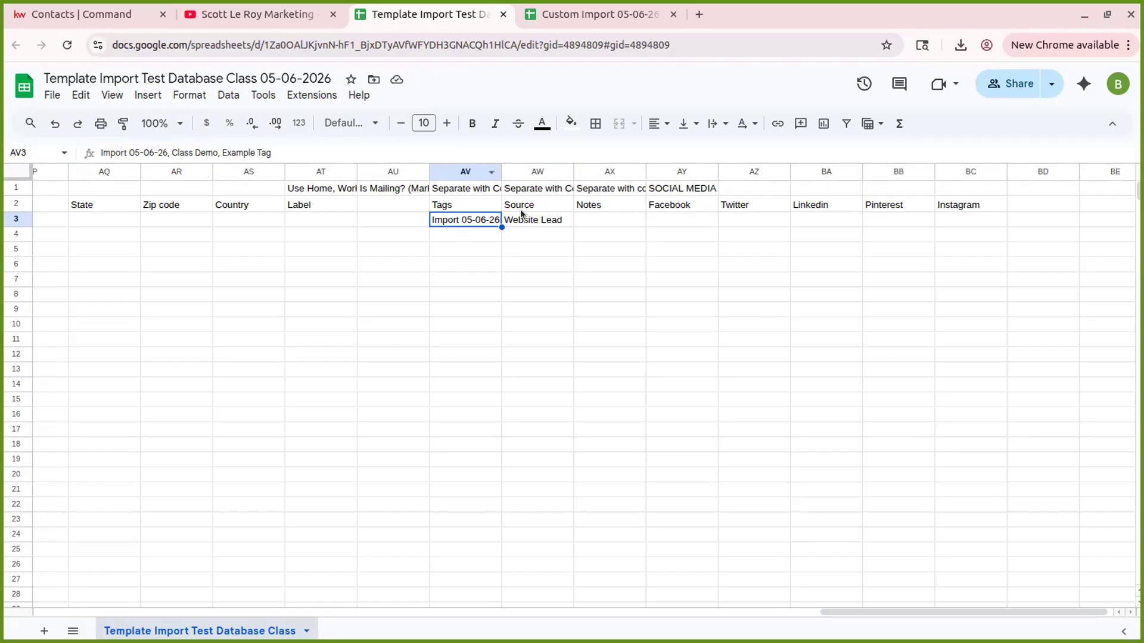
click(169, 152)
key(BackSpace)
key(BackSpace)
text(-)
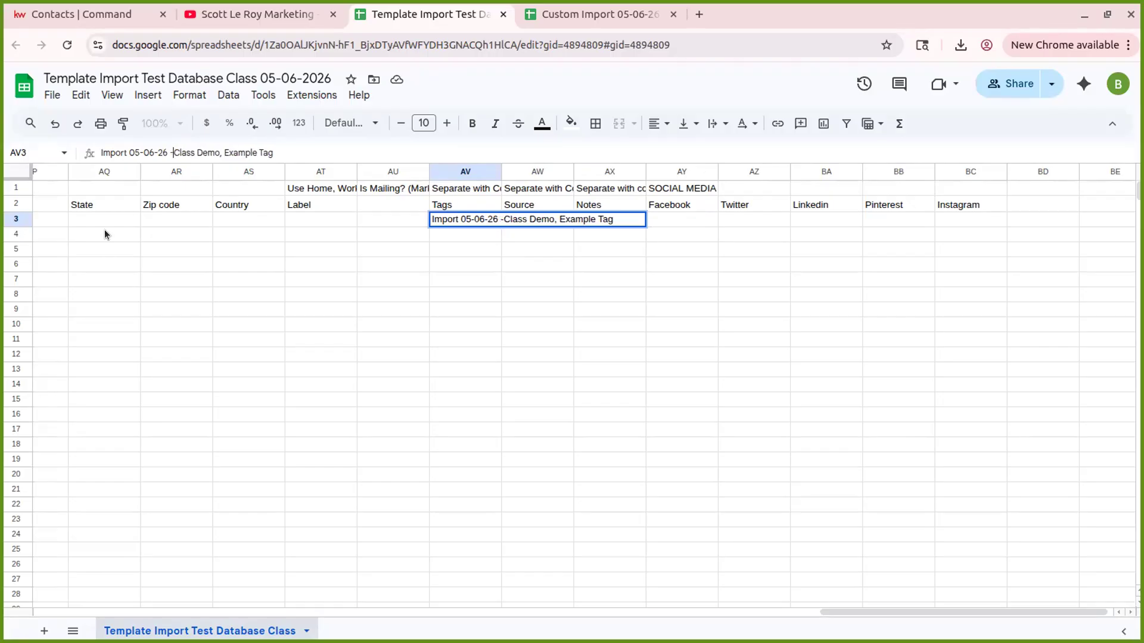
key(Right)
key(Right)
key(Right)
key(Right)
key(Right)
key(Right)
key(Right)
key(Right)
key(Right)
key(Right)
key(Right)
key(BackSpace)
text(-)
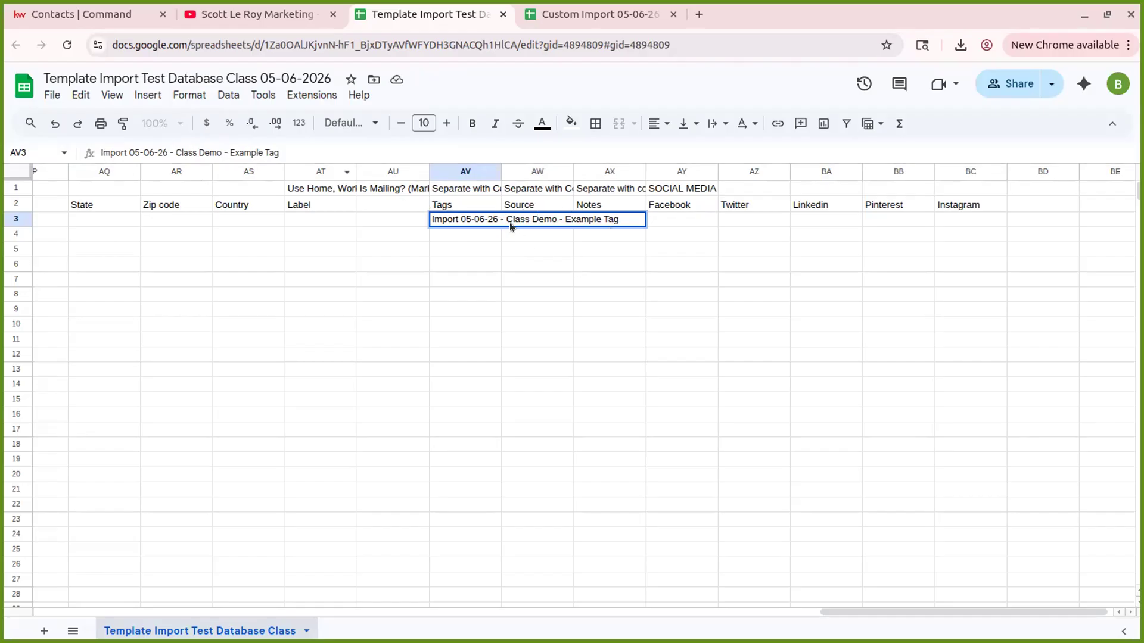
key(BackSpace)
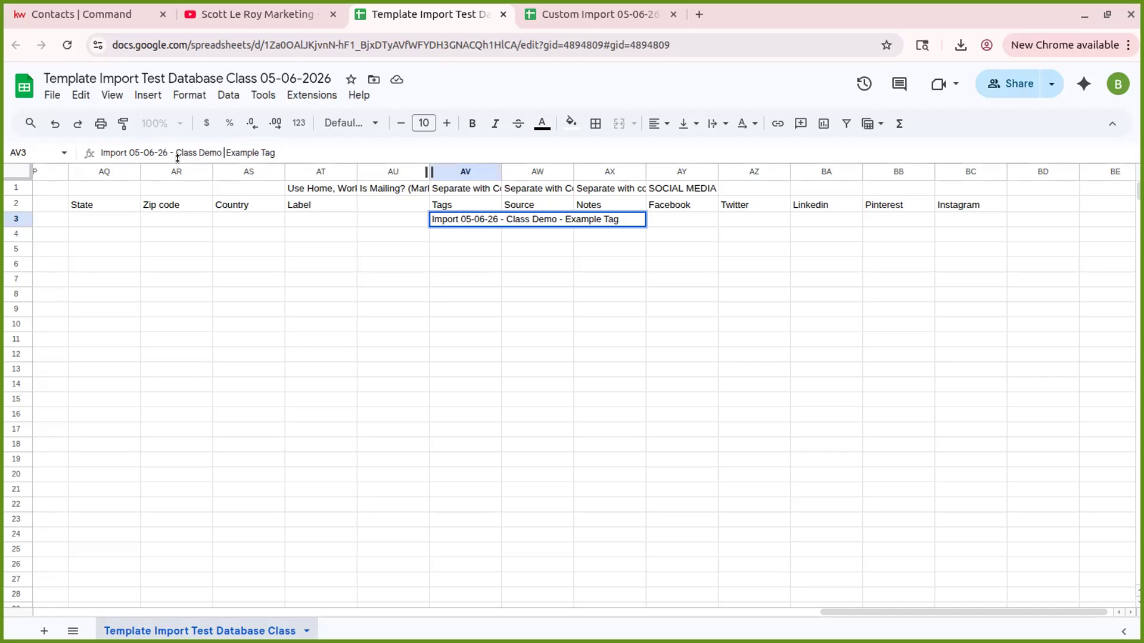
key(BackSpace)
text(,)
key(Left)
key(Left)
key(Left)
key(Left)
key(Left)
key(Left)
key(Left)
key(Left)
key(Left)
key(Left)
key(Left)
key(BackSpace)
key(BackSpace)
text(,)
click(488, 245)
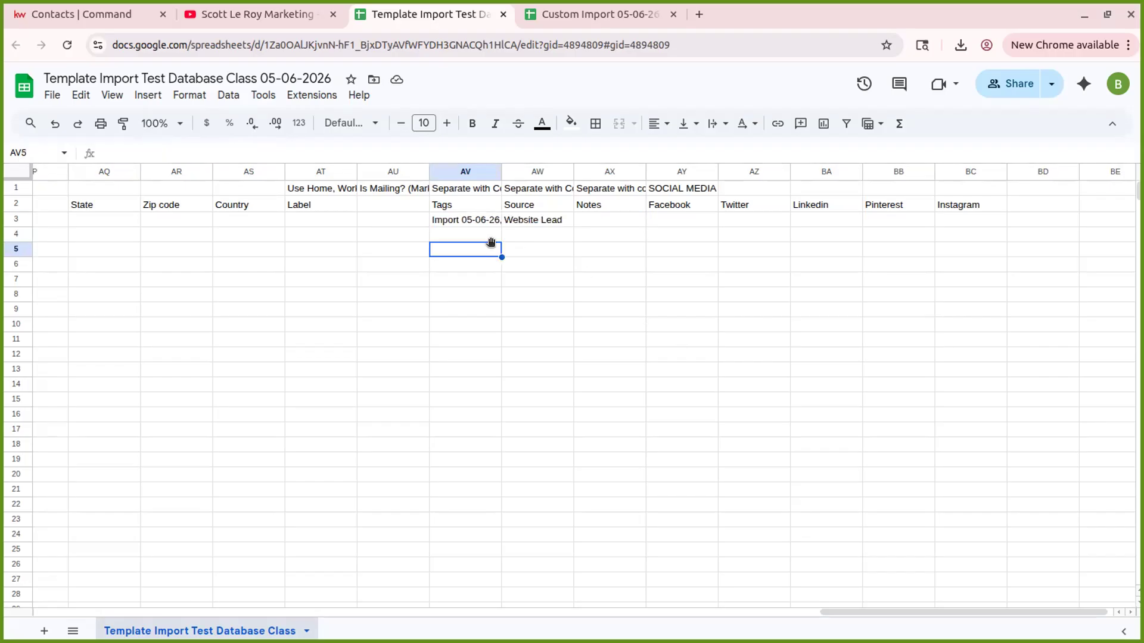
click(462, 224)
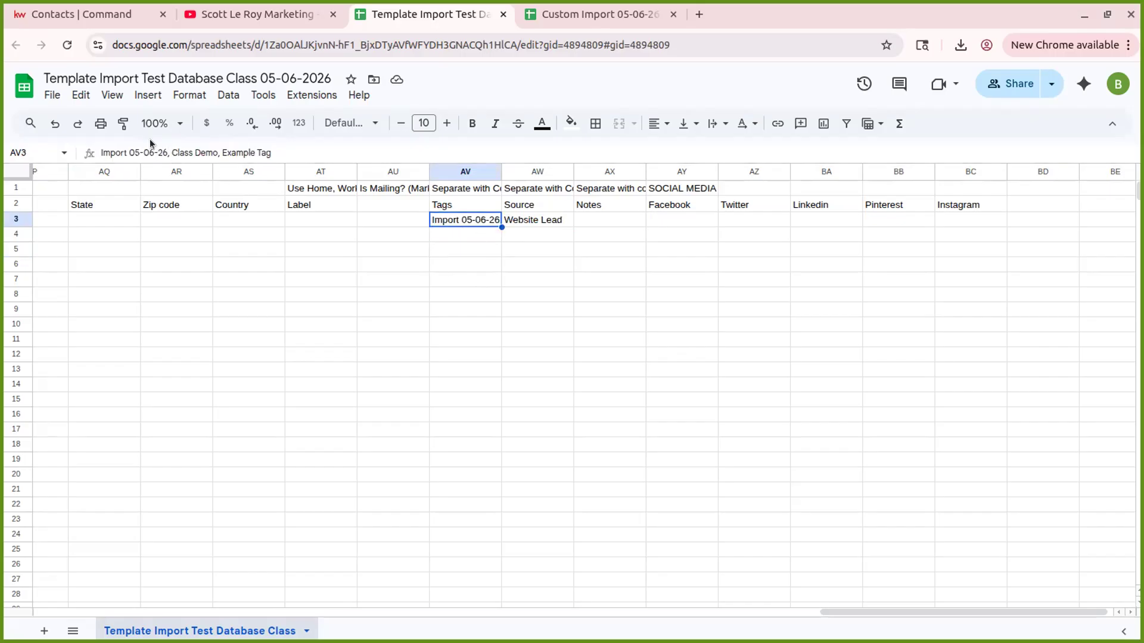
click(598, 217)
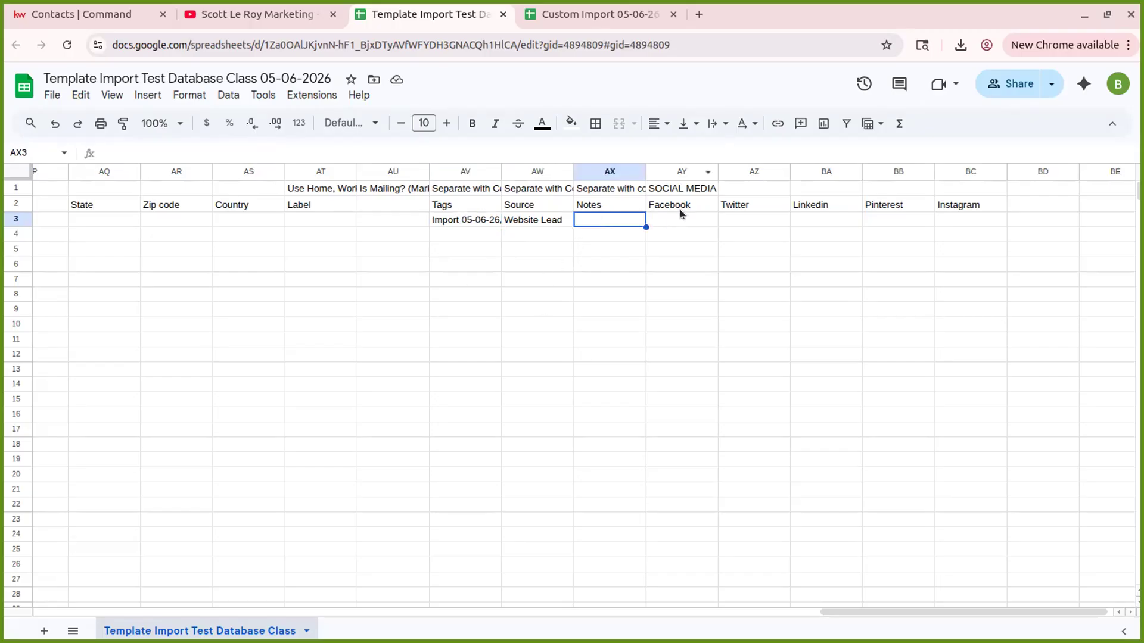
click(666, 221)
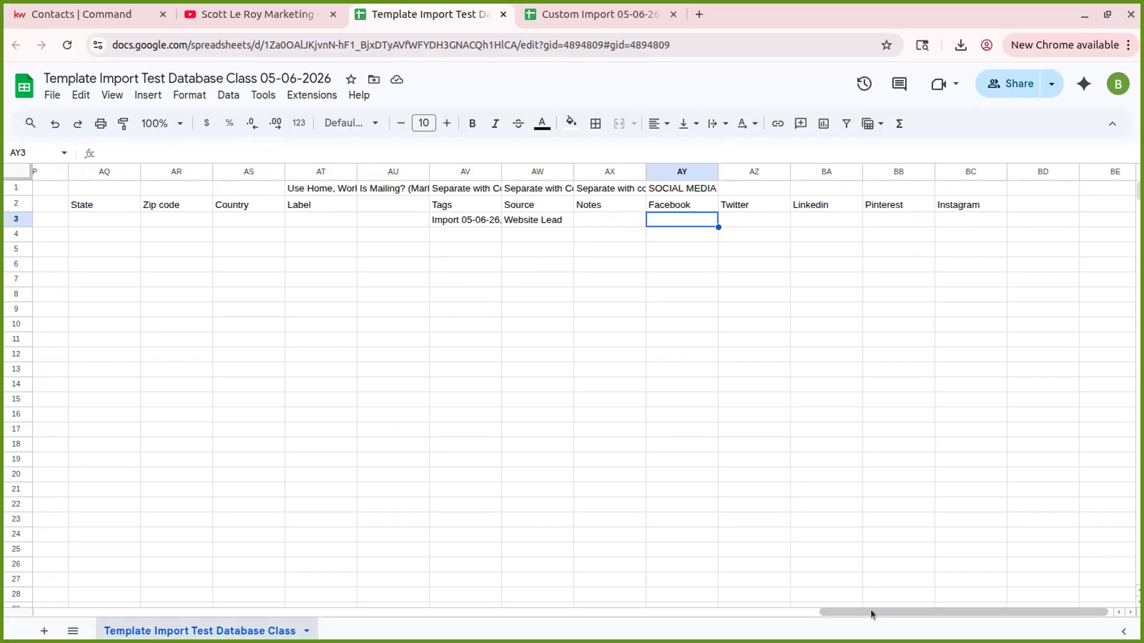
drag(870, 609, 30, 530)
- Add a second contact in row 4 with first name Fake and last name Neighbor-Example
click(92, 235)
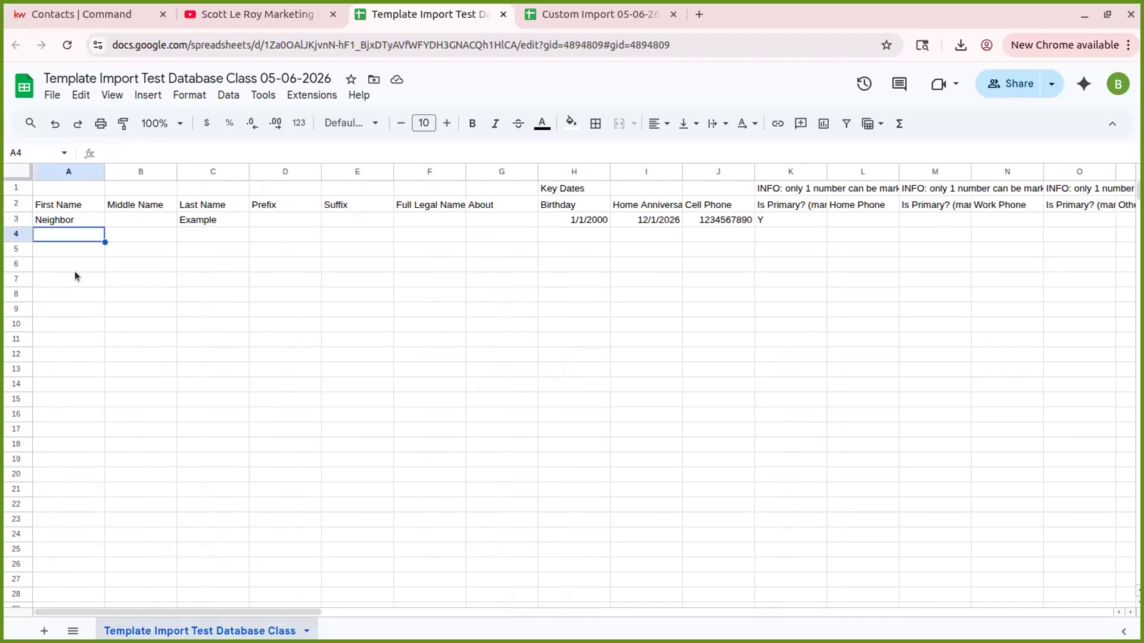
text(Fake)
key(Tab)
key(Tab)
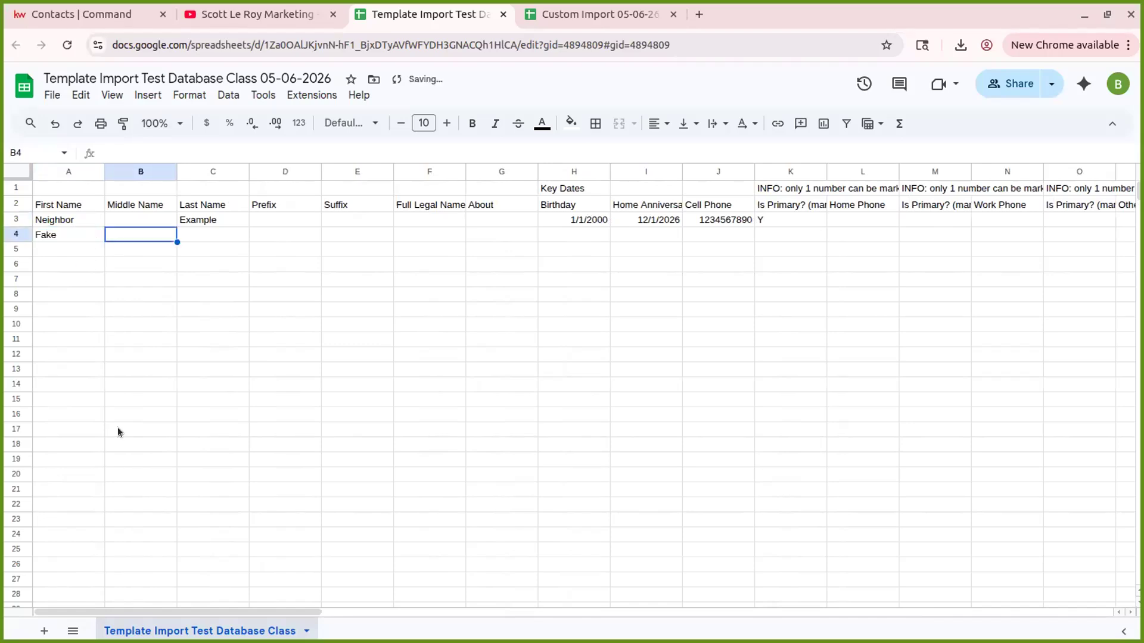
text(Neigh)
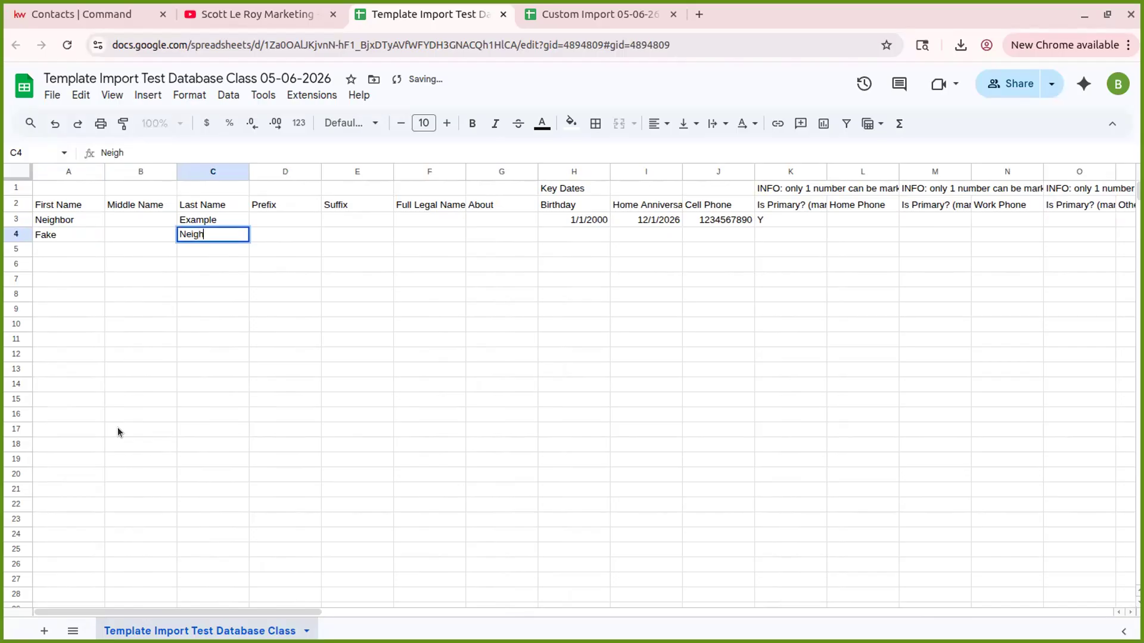
text(bor-Exam)
key(BackSpace)
key(BackSpace)
text(xample)
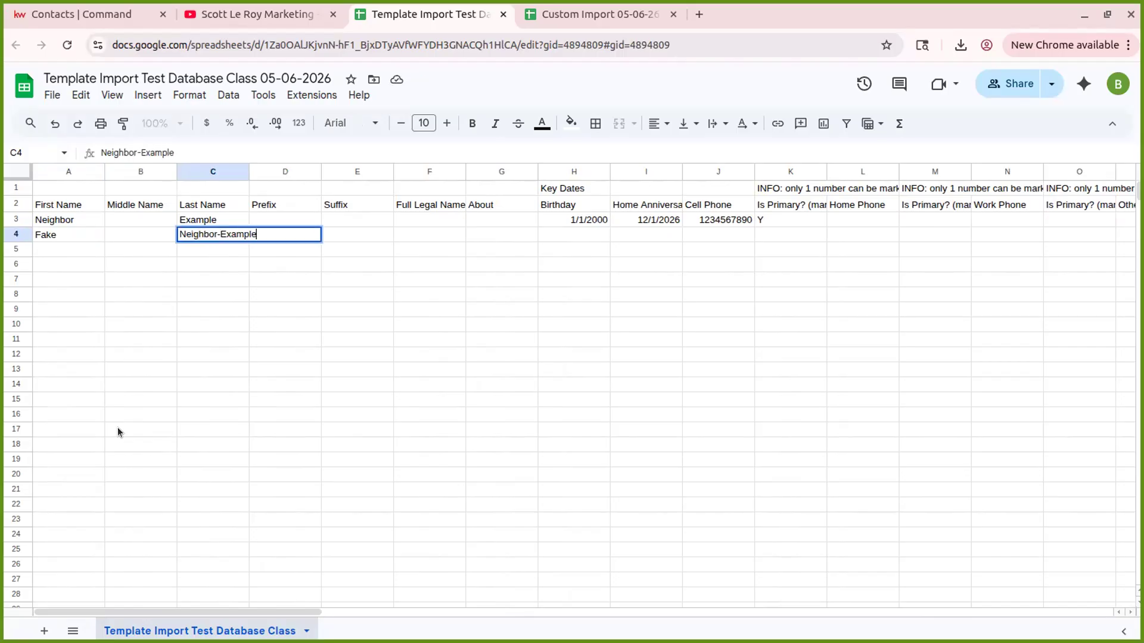
key(Tab)
key(Tab)
key(Tab)
key(Tab)
key(Tab)
key(Tab)
key(Tab)
key(Up)
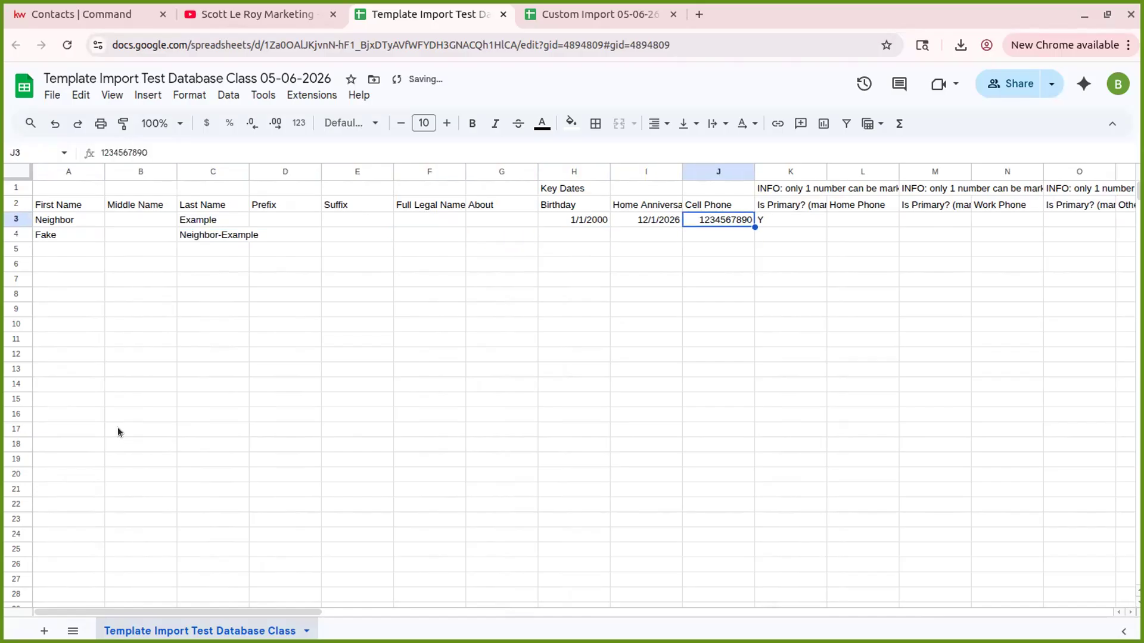
key(Delete)
key(Tab)
key(Down)
key(Left)
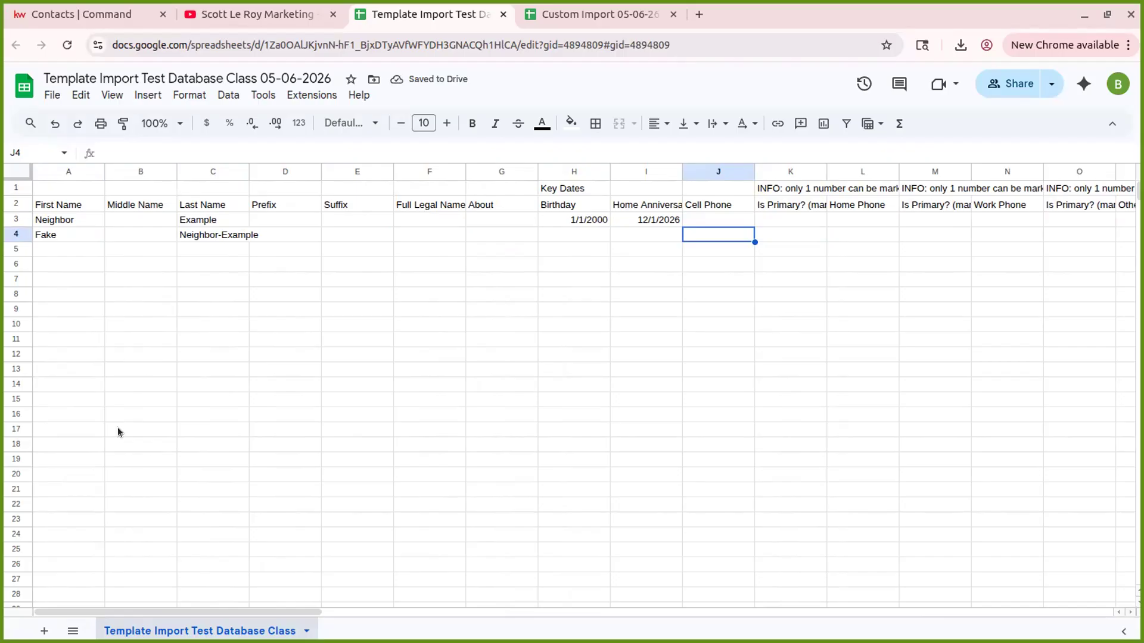
text(1234567890)
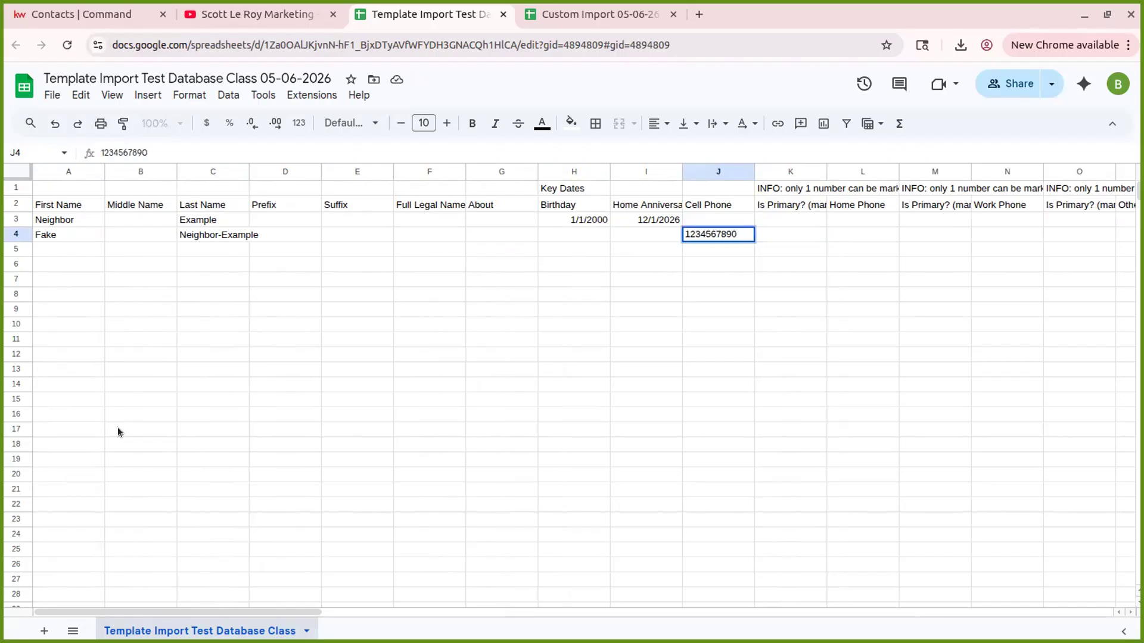
key(Tab)
key(Up)
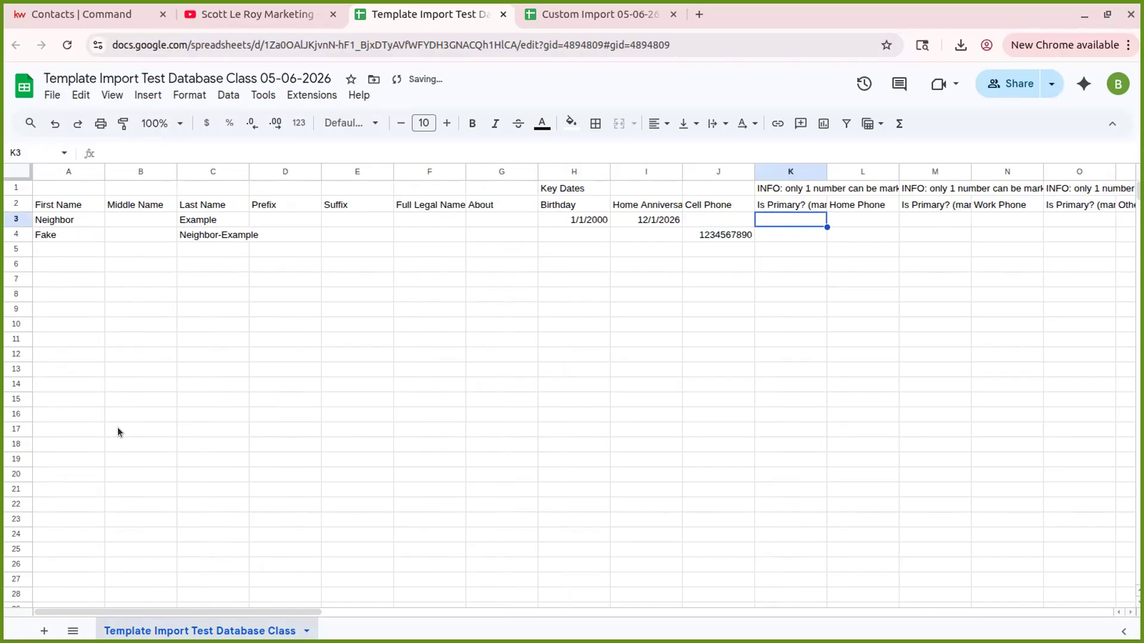
key(Left)
drag(271, 612, 233, 595)
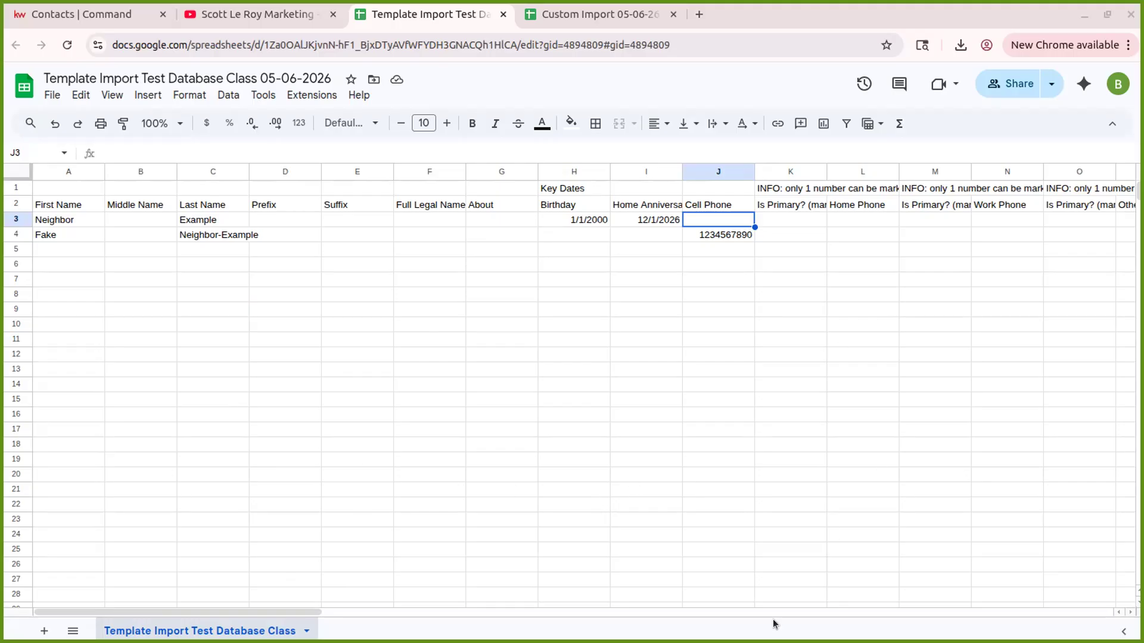
click(73, 262)
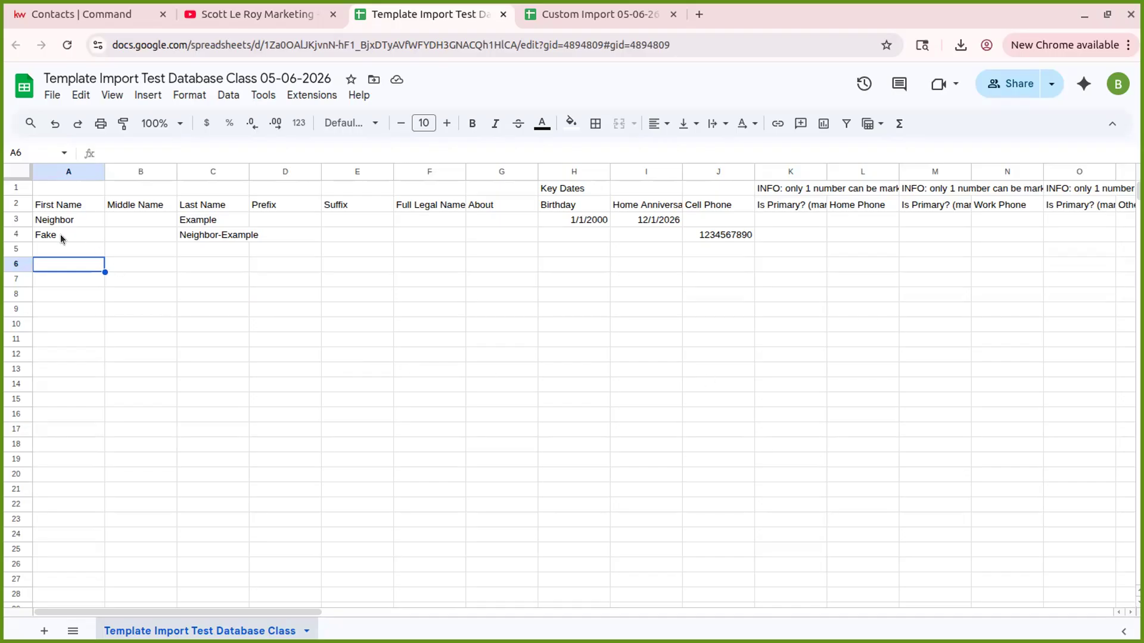
click(96, 248)
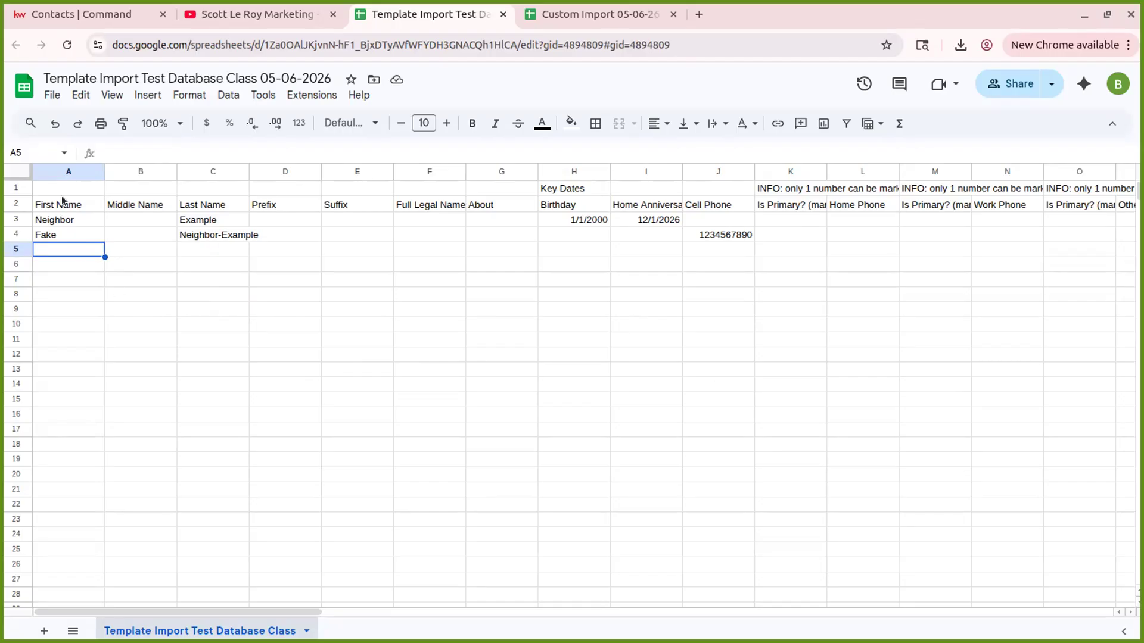
- Download the template sheet via File > Download as Comma Separated Values (.csv)
click(53, 97)
mouse_move(125, 271)
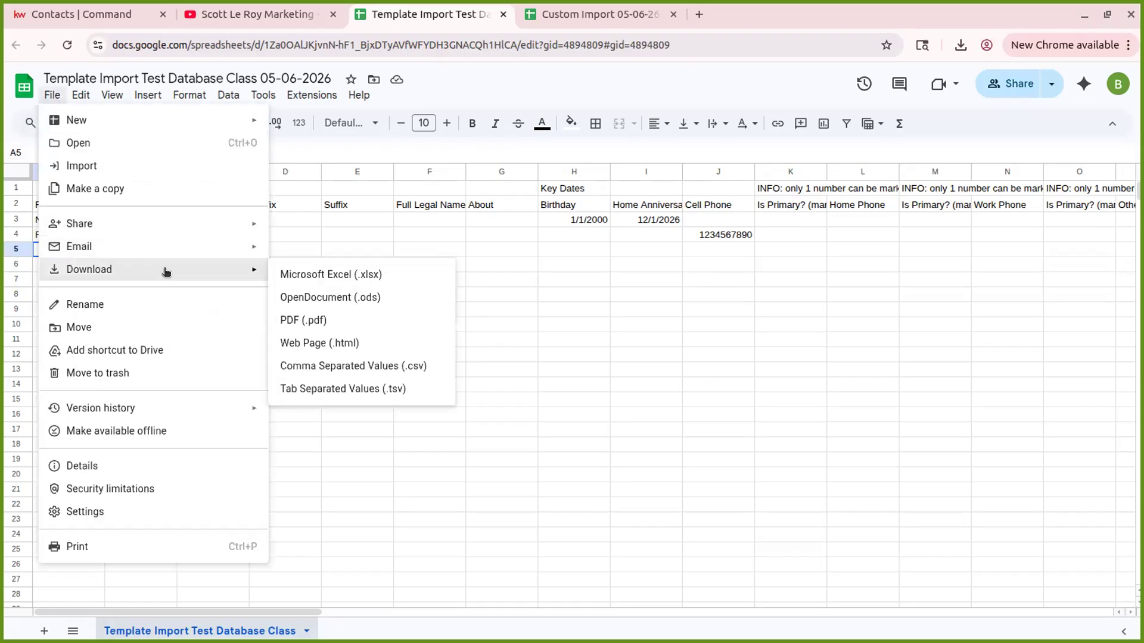
click(423, 372)
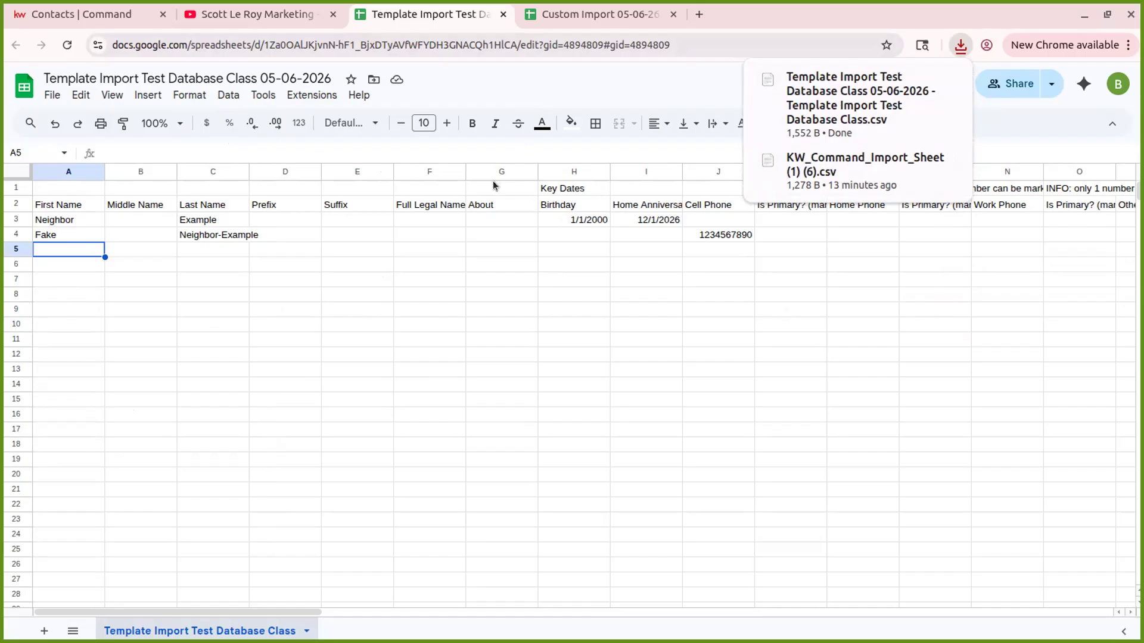
- In Custom Import 05-06-26, enter row 1 headers First Name, Last Name, Tags and Email
click(602, 17)
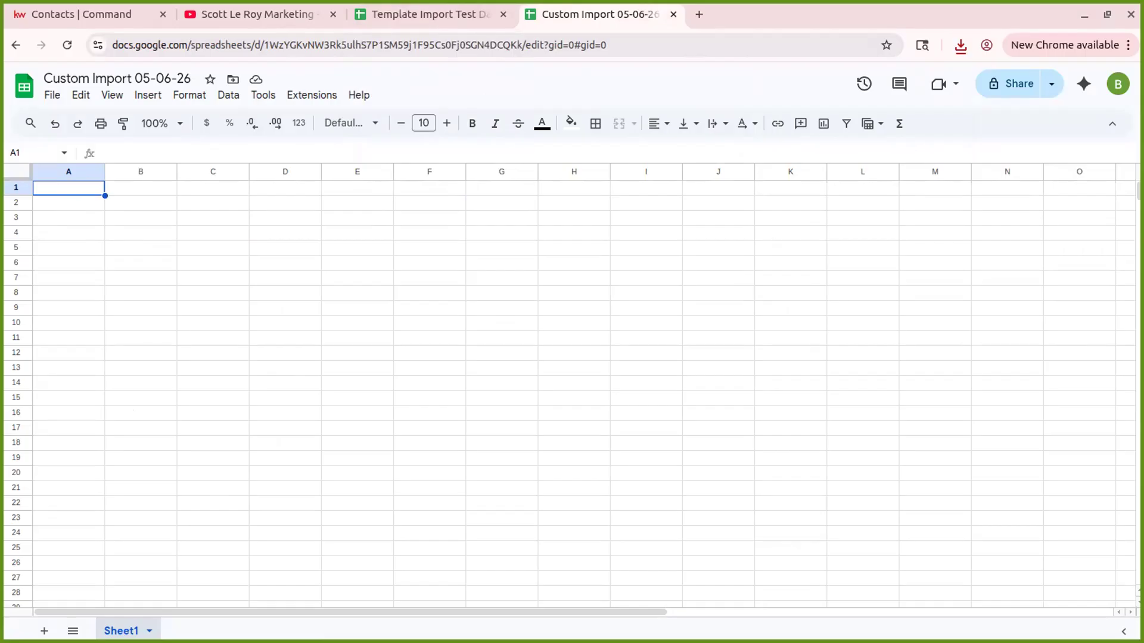
click(12, 188)
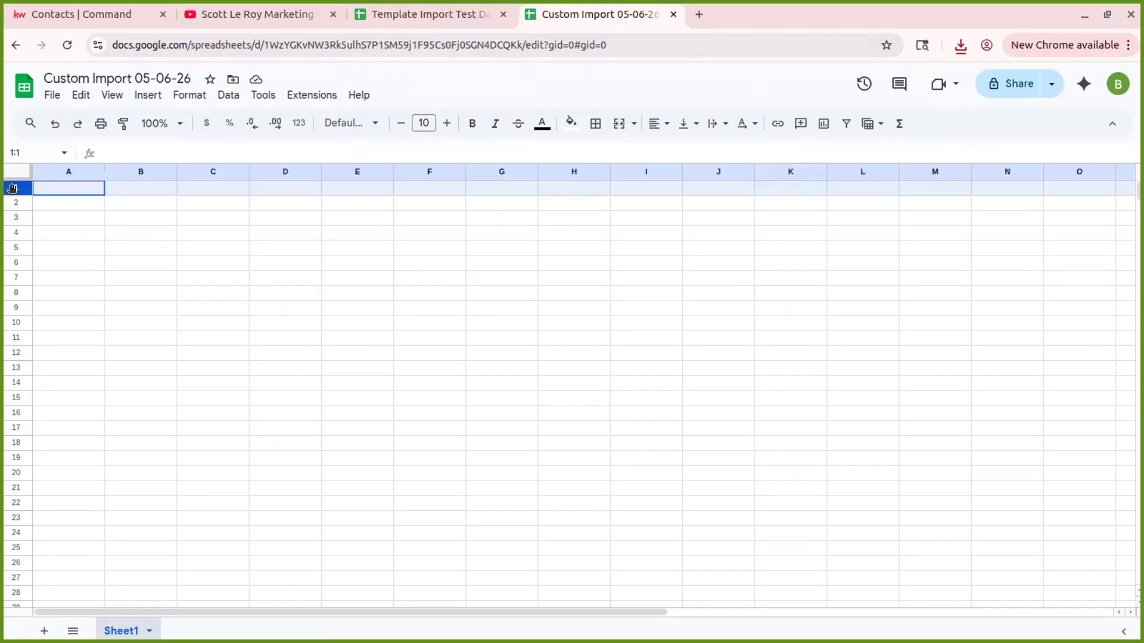
click(65, 189)
text(First Name)
key(Tab)
text(Last )
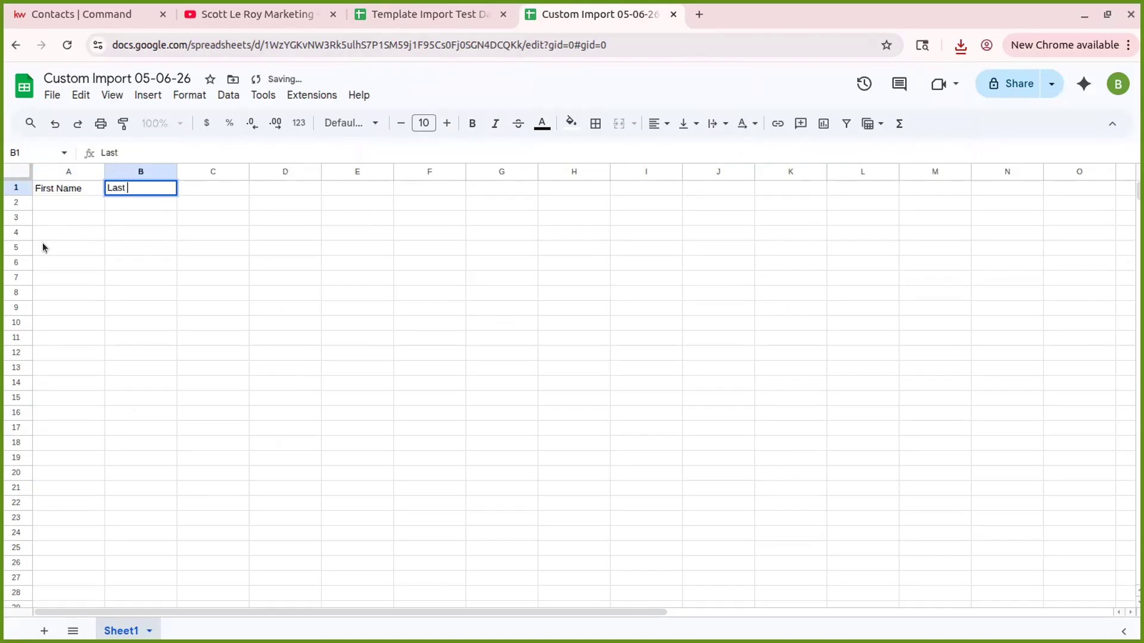
text(Name)
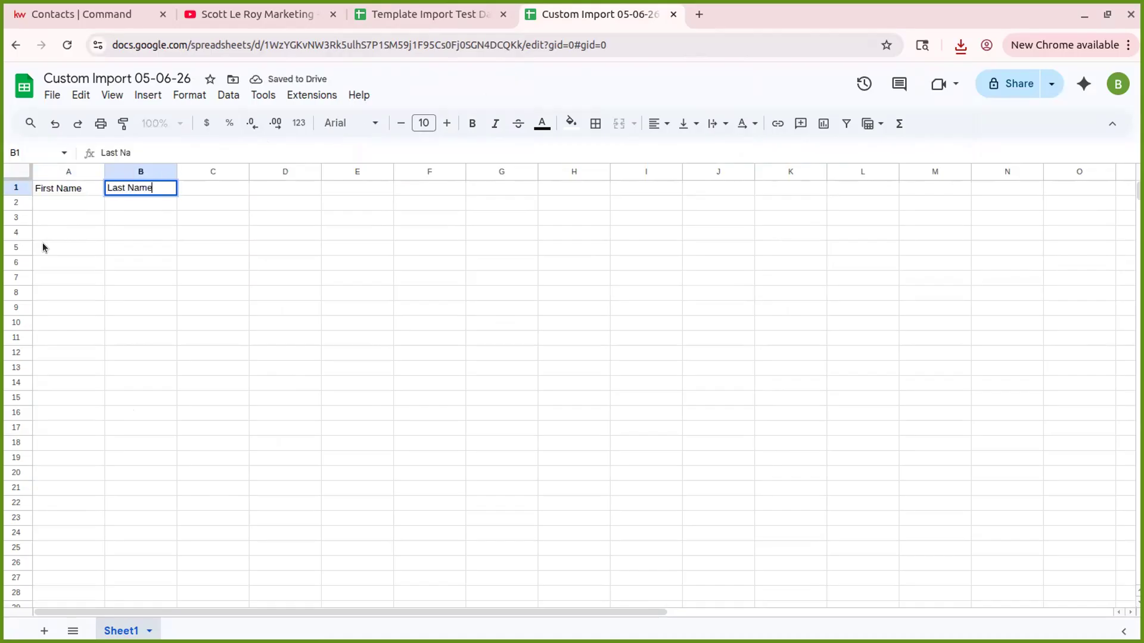
key(Tab)
text(Tags)
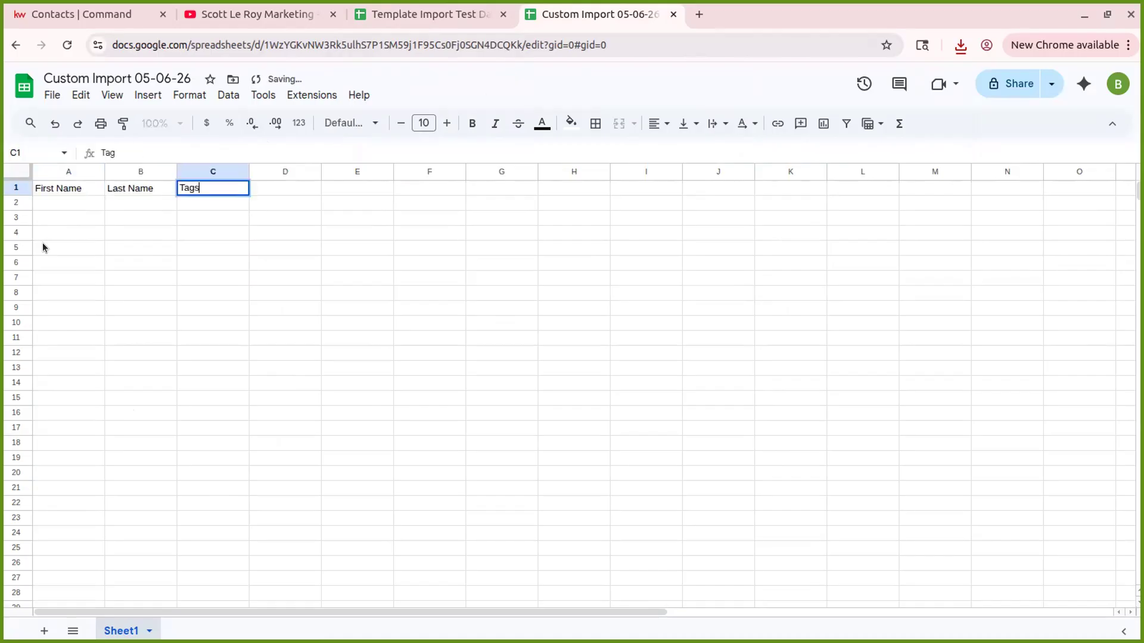
key(Tab)
text(Email)
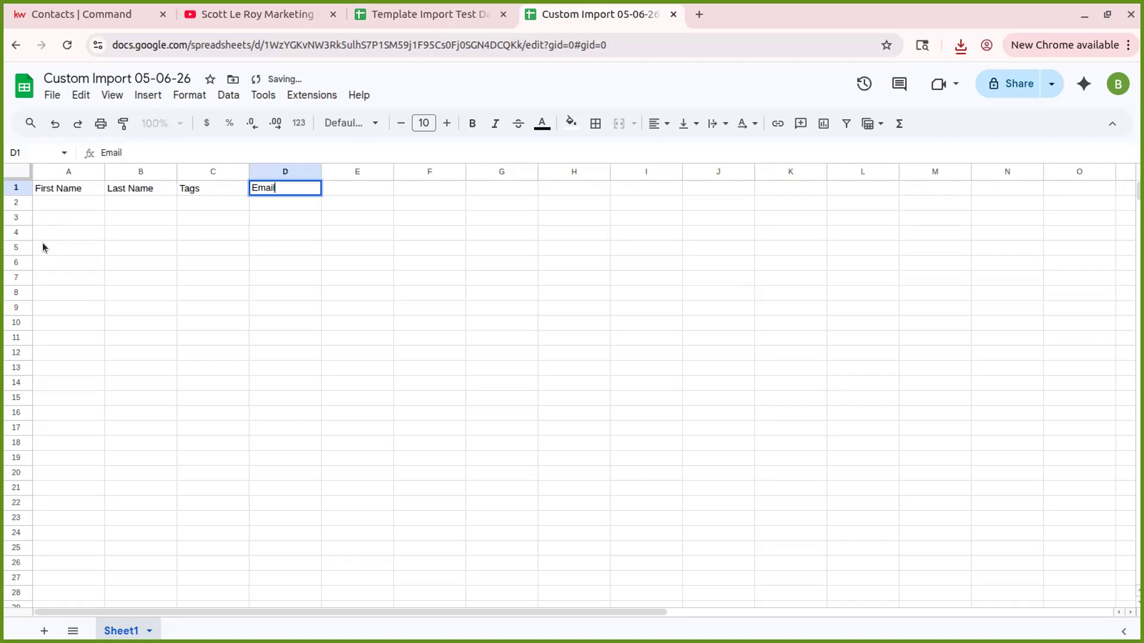
key(Return)
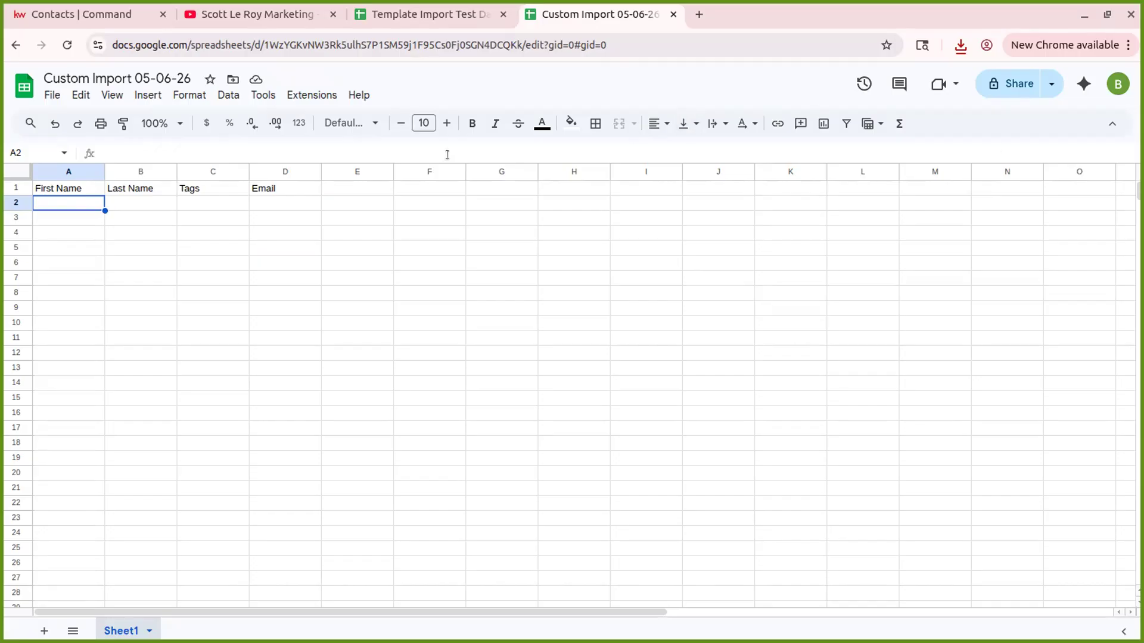
- Enter the sample contact's first and last name in row 2
text(Fake)
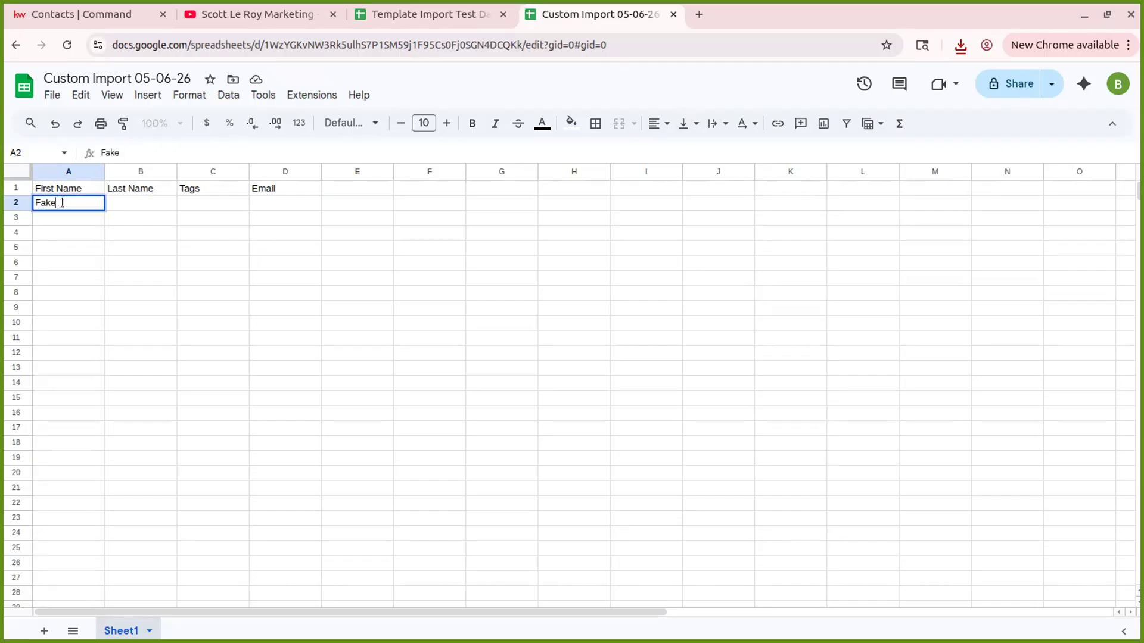
key(Tab)
text(Na)
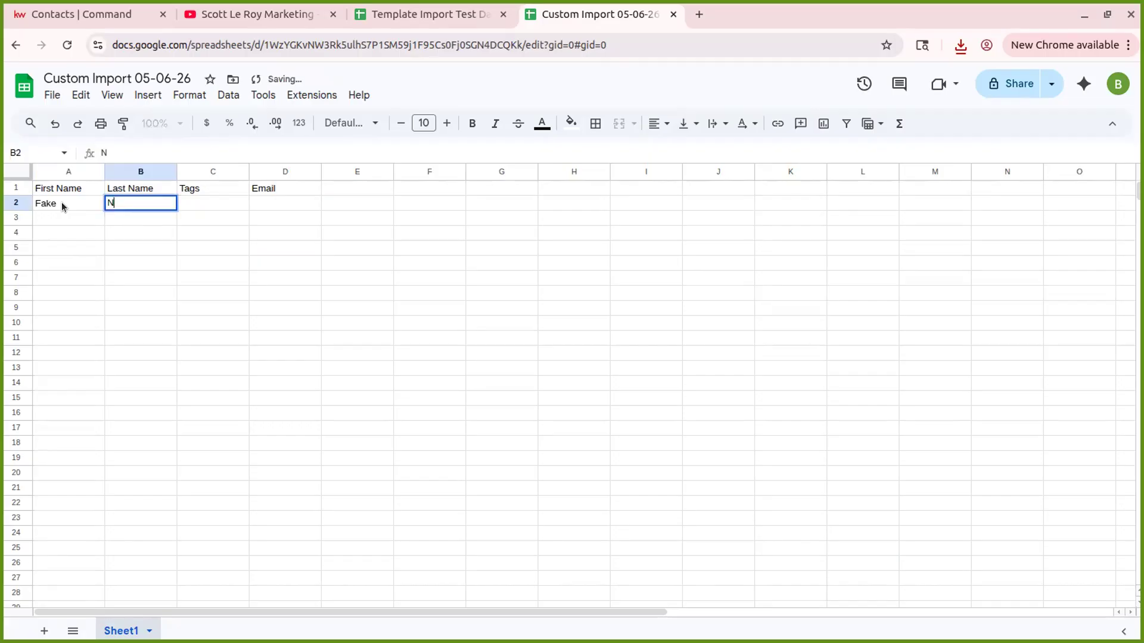
key(BackSpace)
key(BackSpace)
text(Contacts)
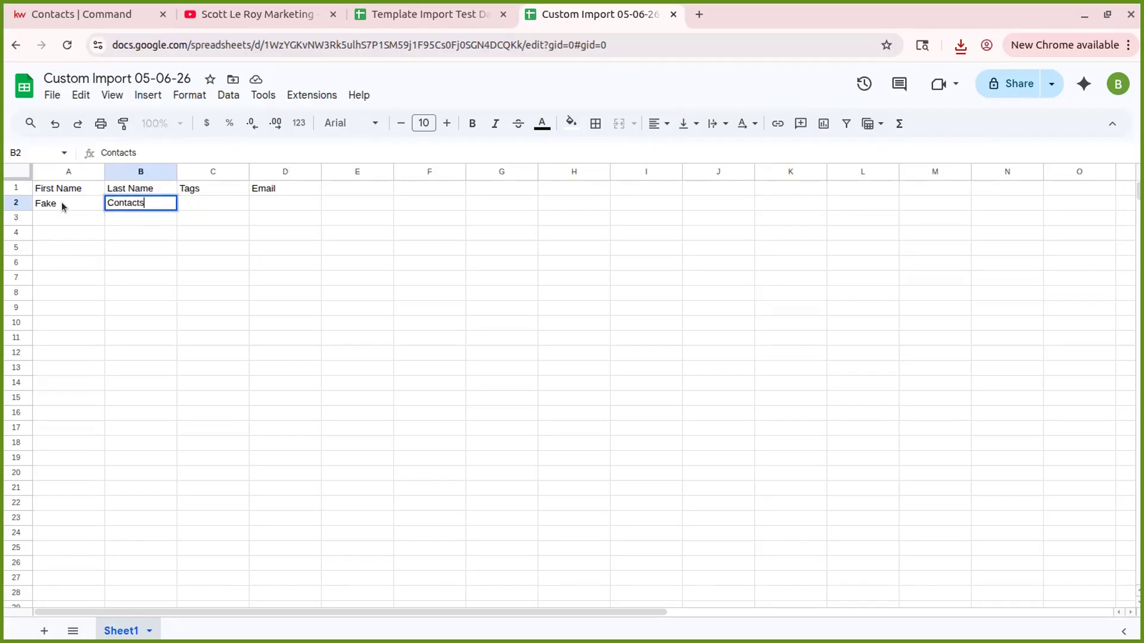
key(Tab)
- Add tags 'Import 05/06/26, Class Demo' and an example e-mail address to the row
text(Import)
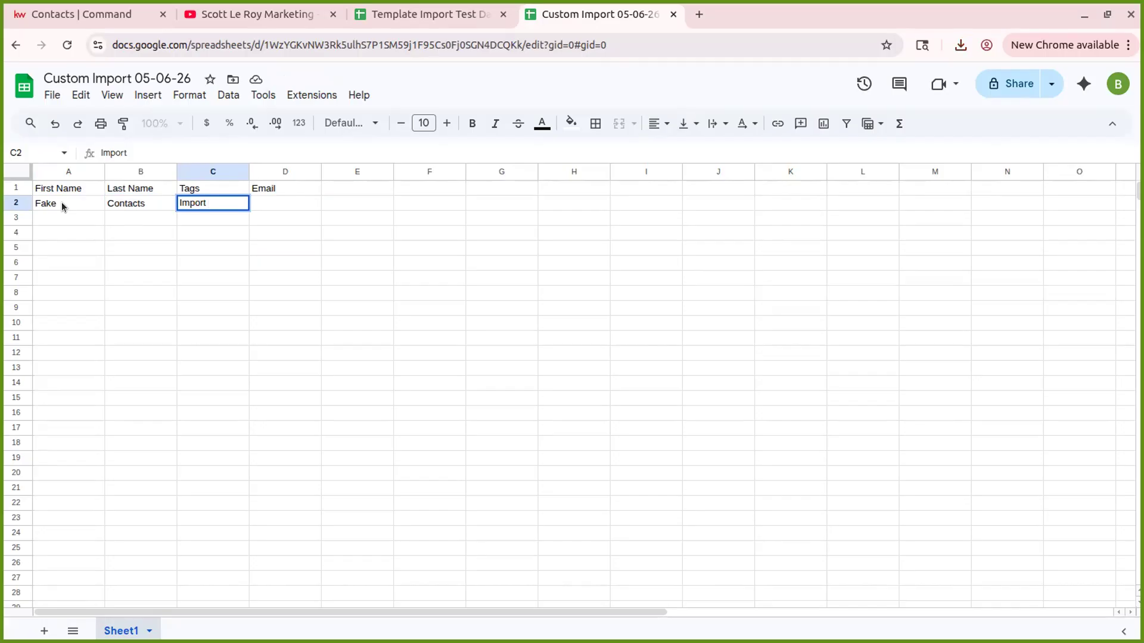
text(01)
text(/)
key(BackSpace)
key(BackSpace)
text(5/06/)
text(26, )
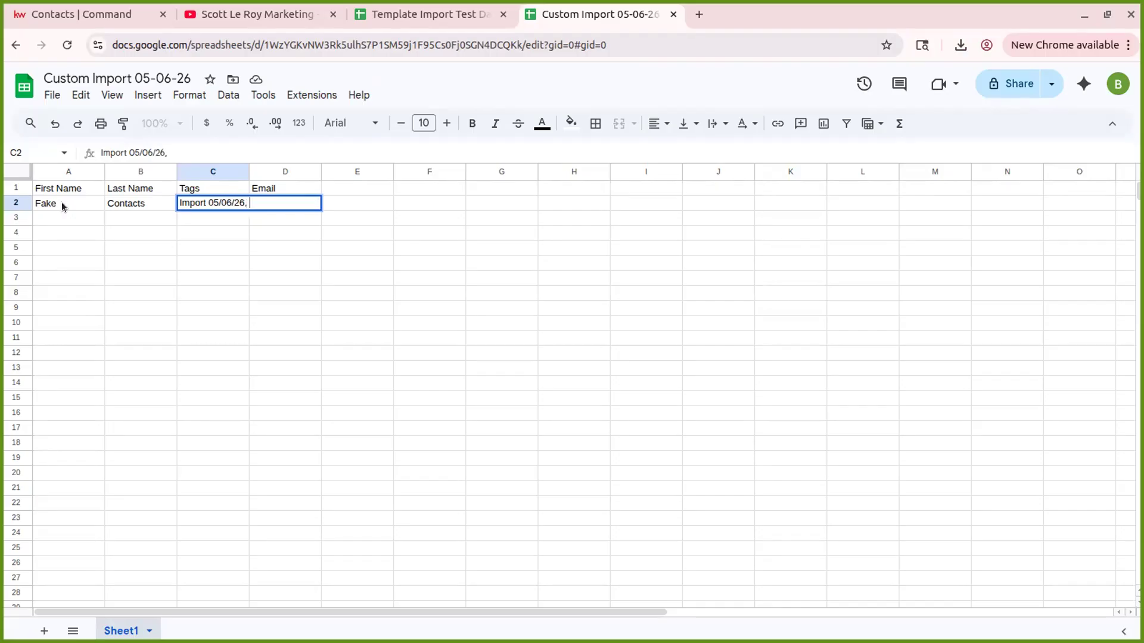
text(Class Ta)
key(BackSpace)
key(BackSpace)
text(Demo)
key(Tab)
text(f)
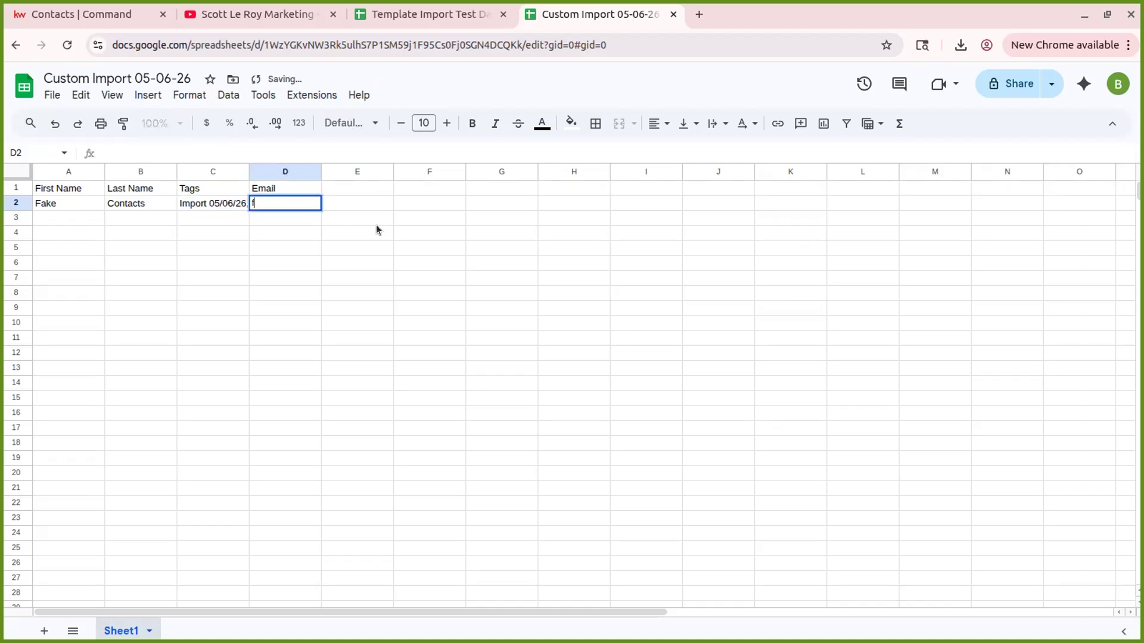
text(akestema)
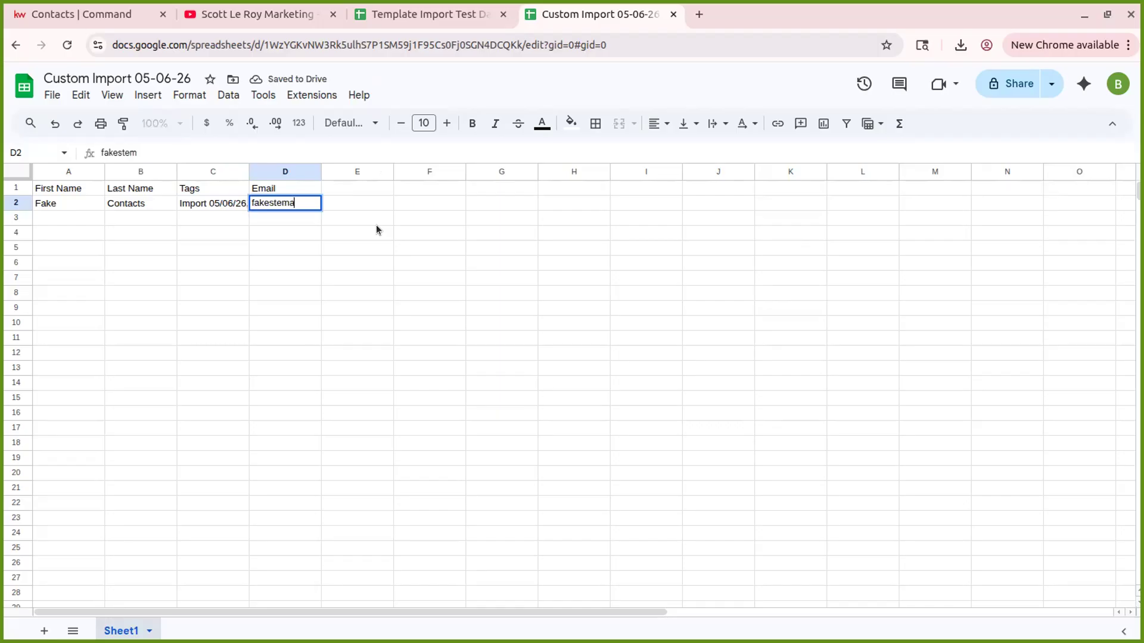
text(ilever@email.com)
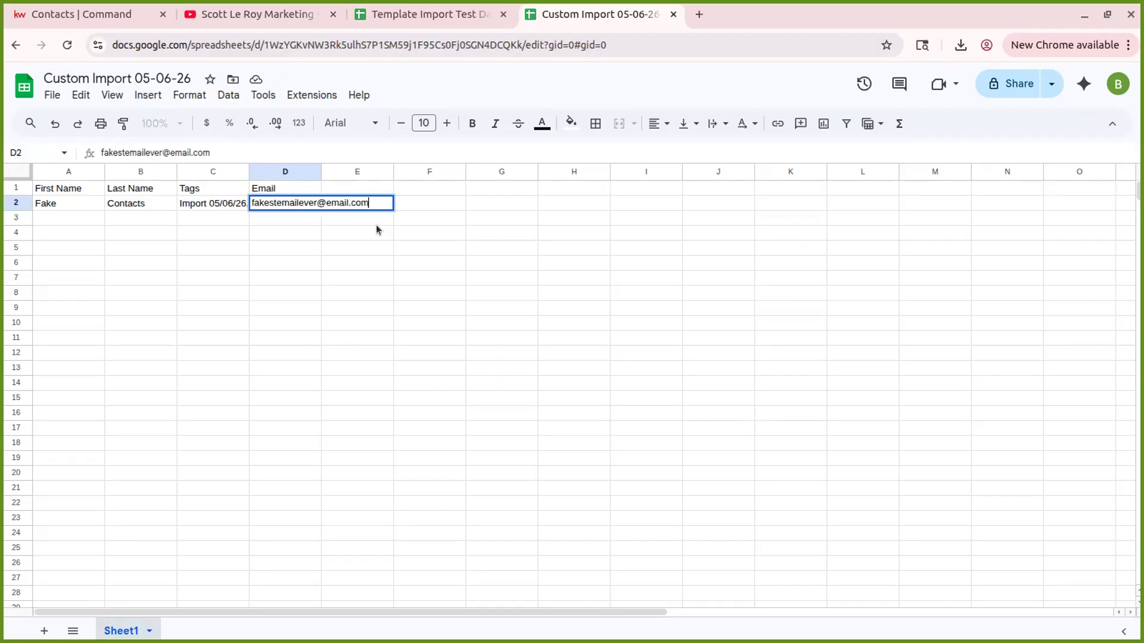
click(376, 227)
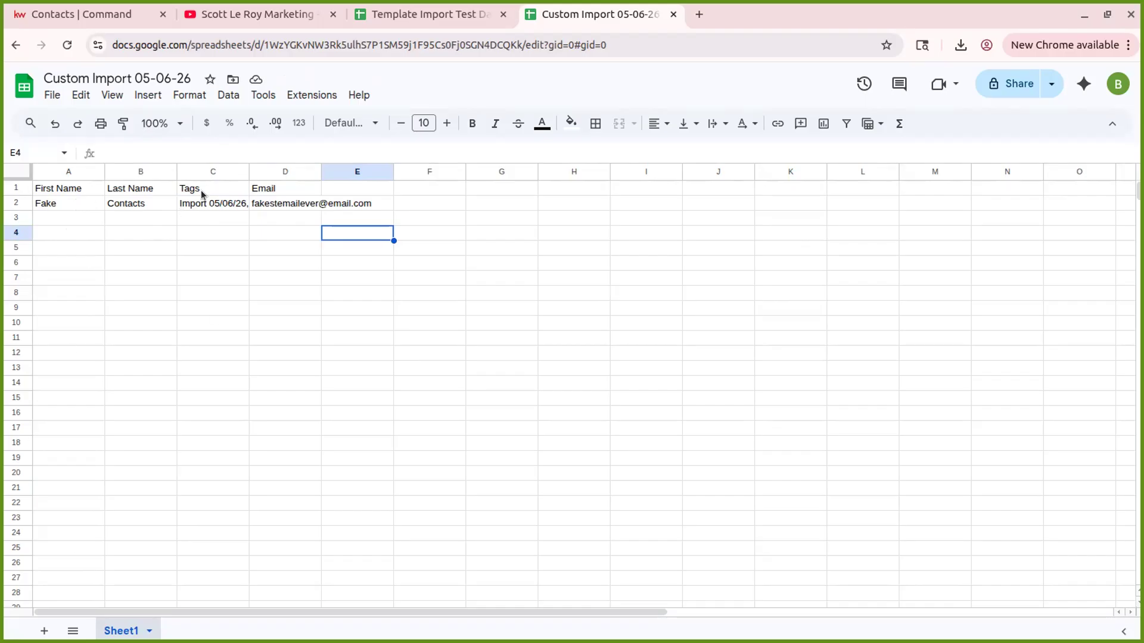
- Download the sheet as Custom Import 05-06-26 - Sheet1.csv and return to Command
click(56, 93)
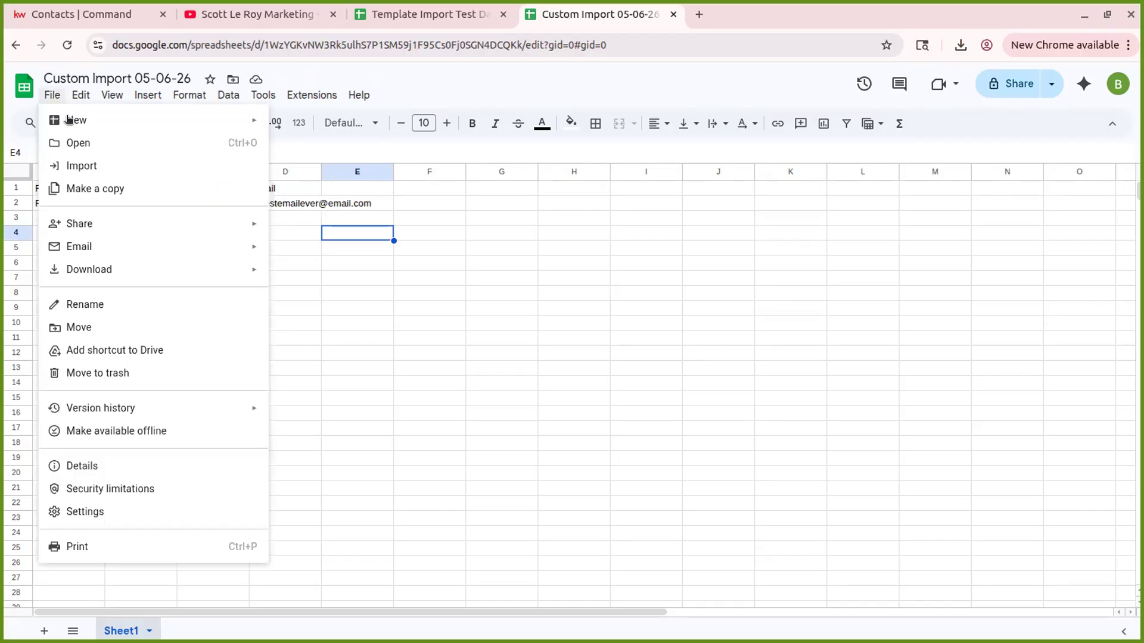
mouse_move(248, 269)
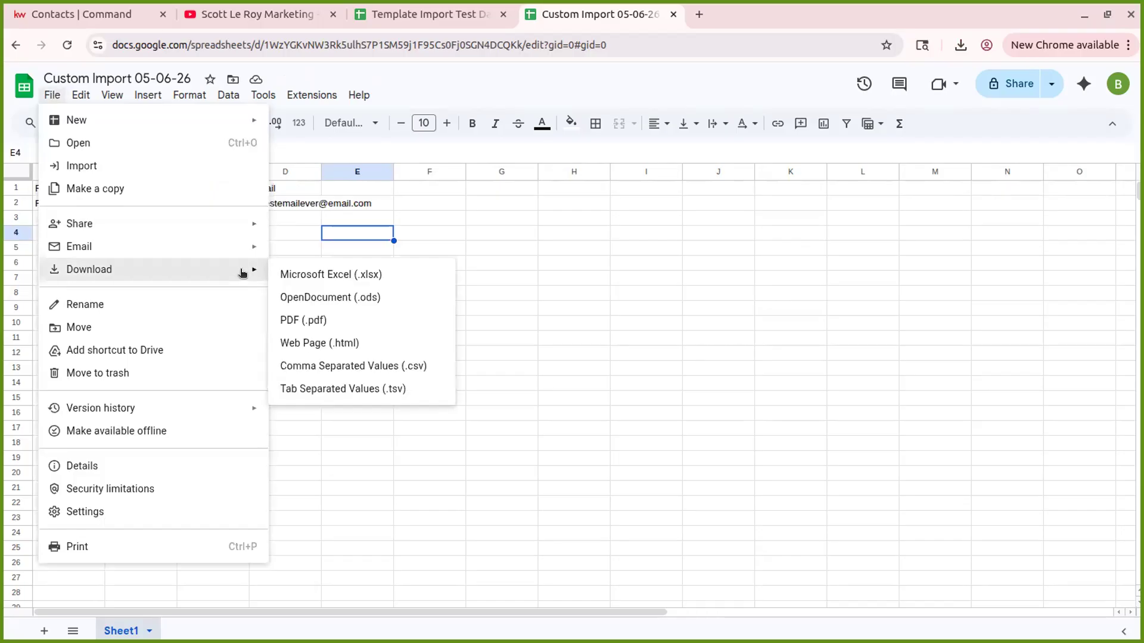
click(342, 373)
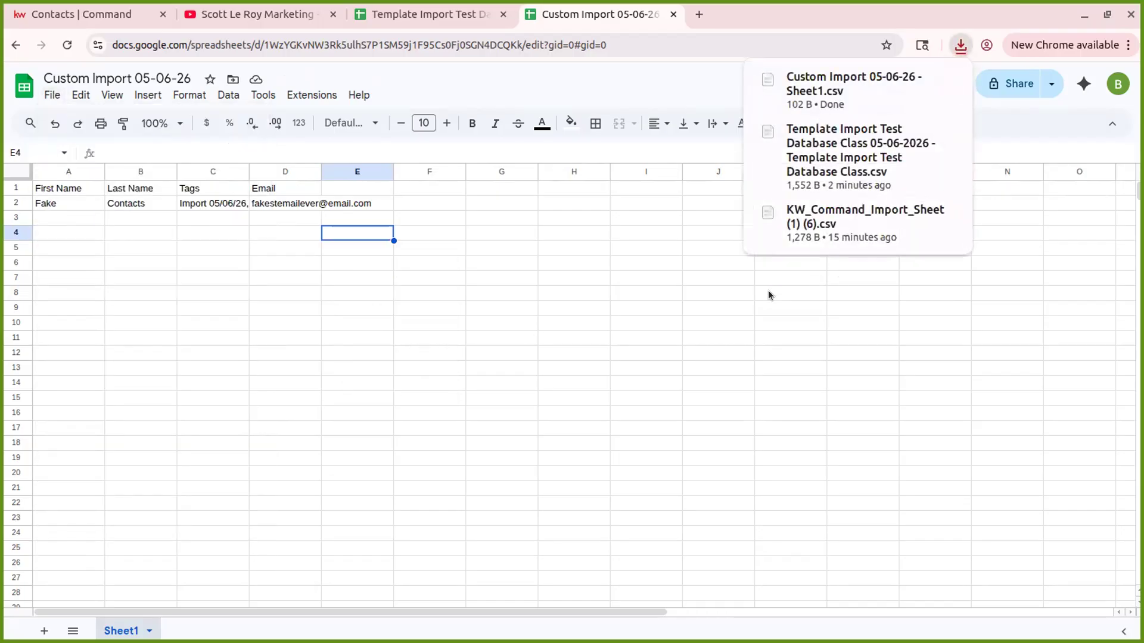
click(67, 14)
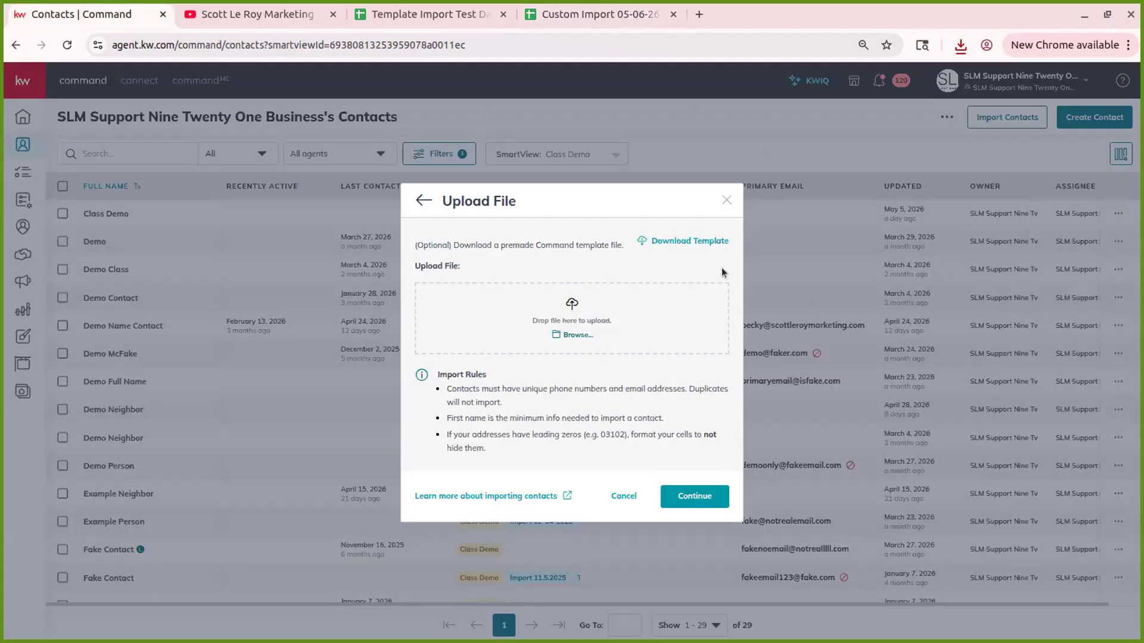
- Start a new contact import keeping the business as owner and the team account as primary assignee
click(727, 200)
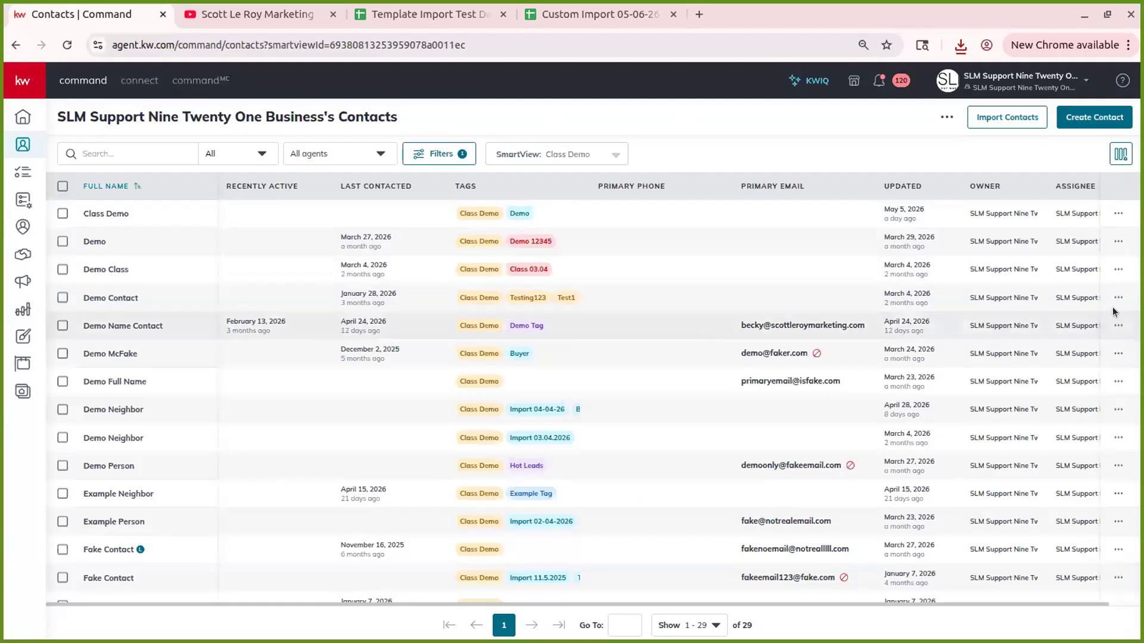
click(1001, 121)
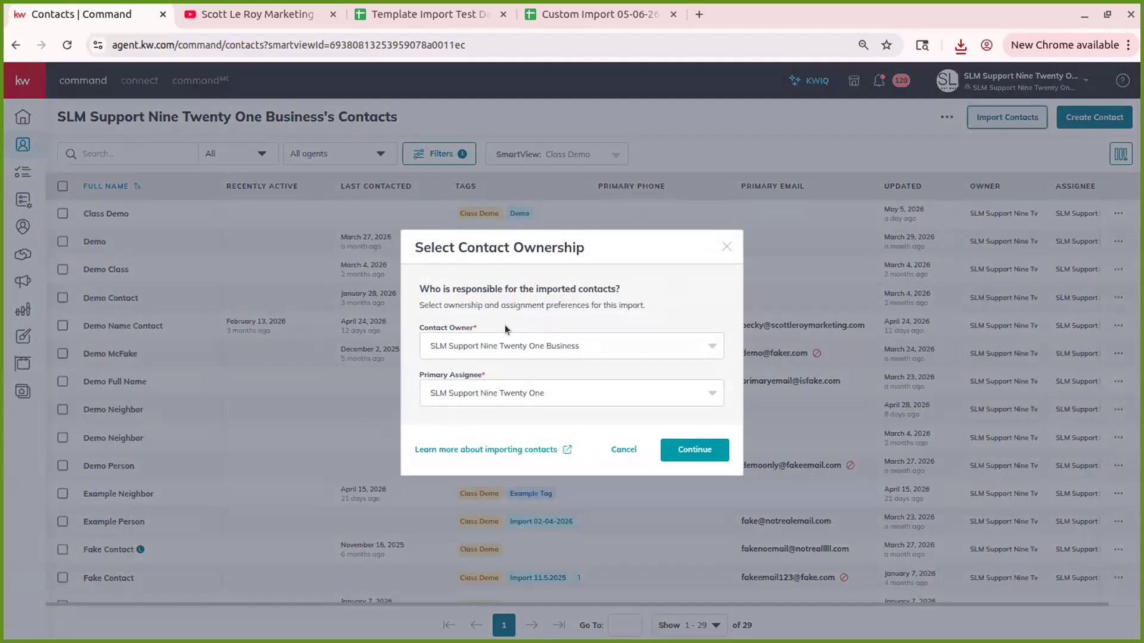
click(564, 342)
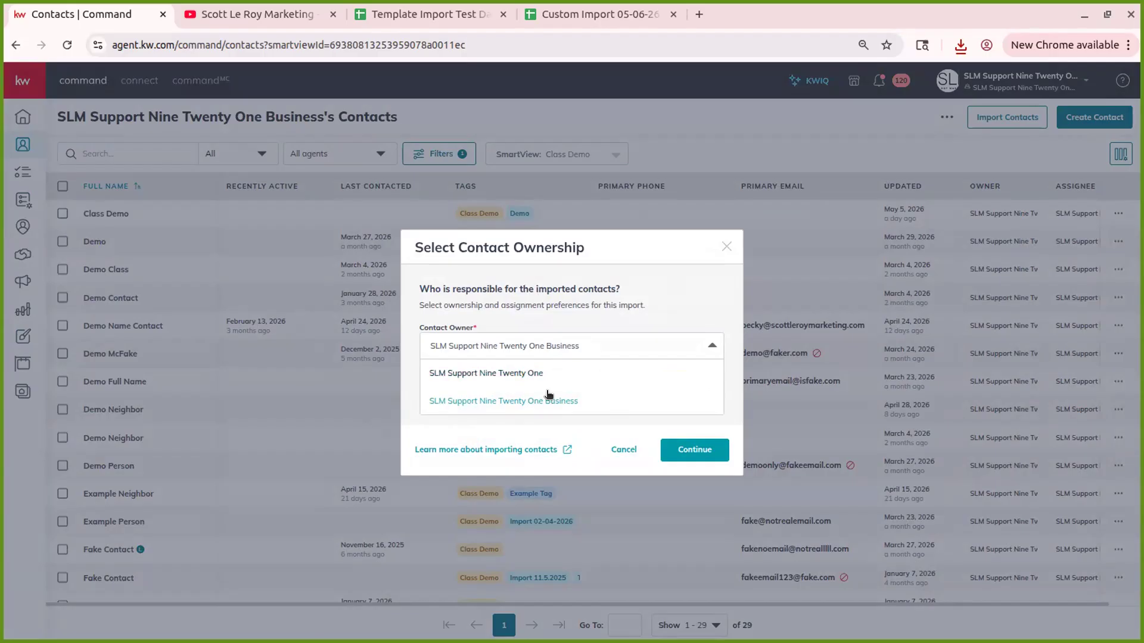
click(592, 291)
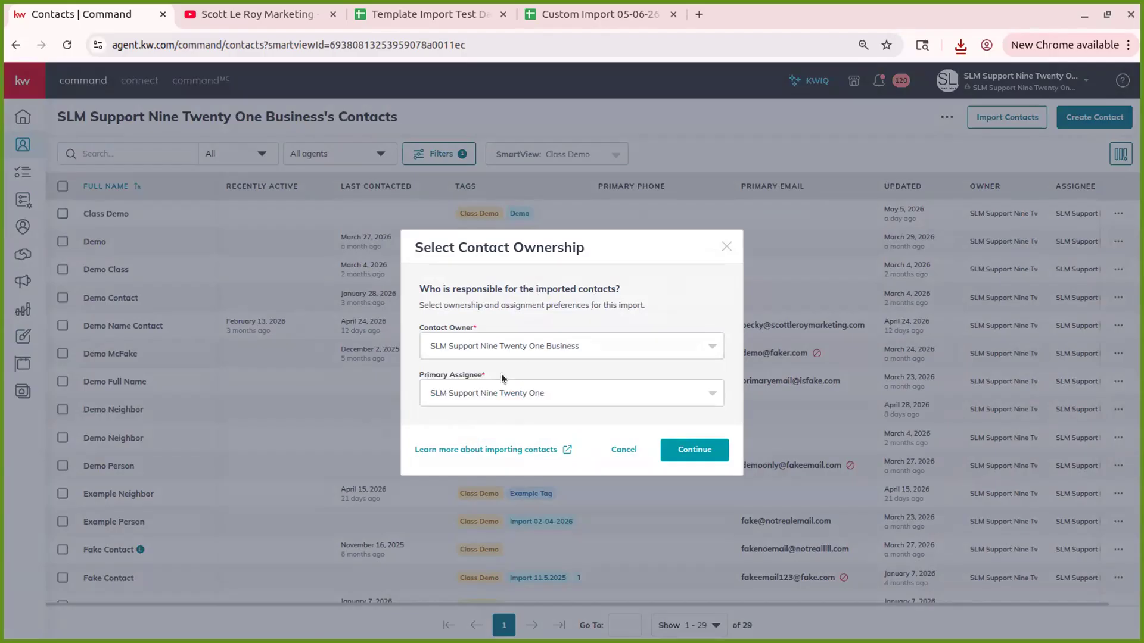
click(572, 346)
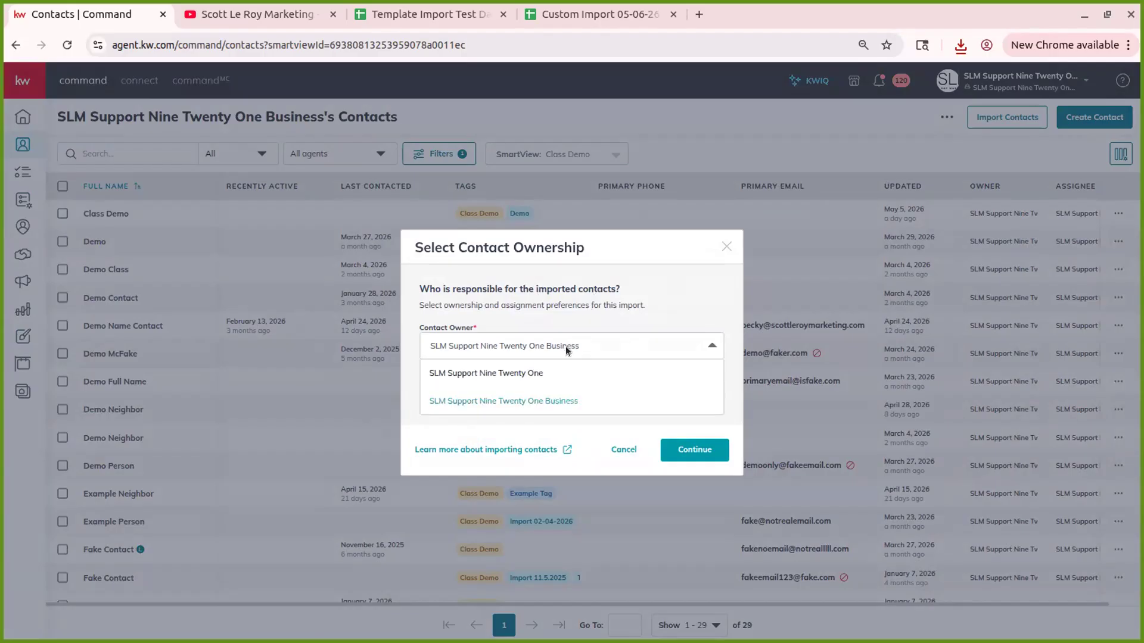
click(566, 345)
click(516, 393)
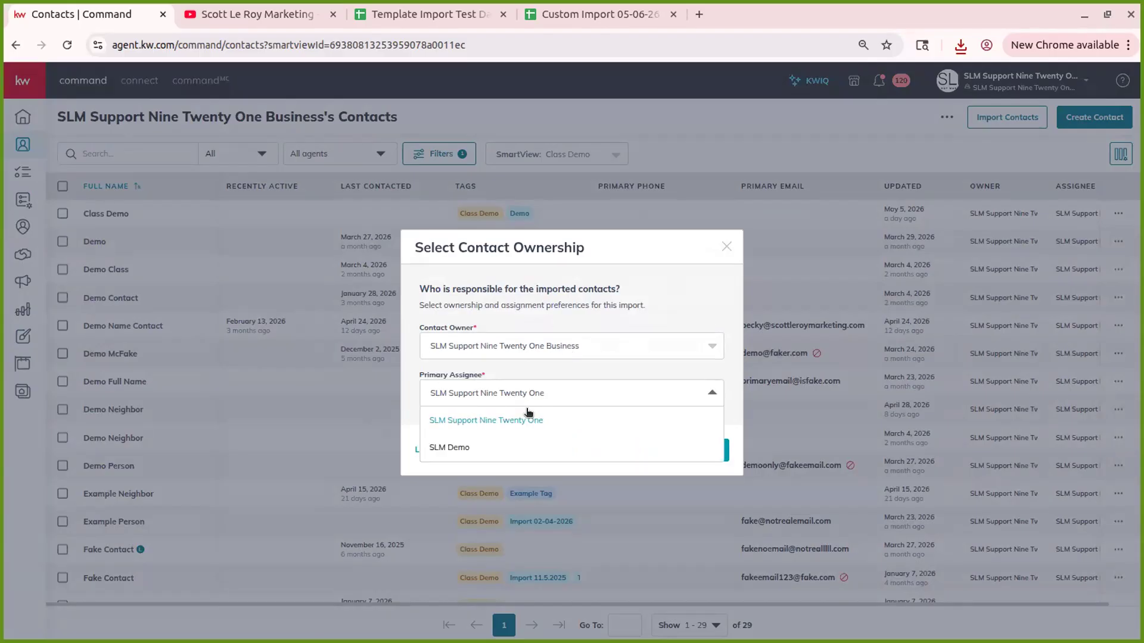
click(511, 365)
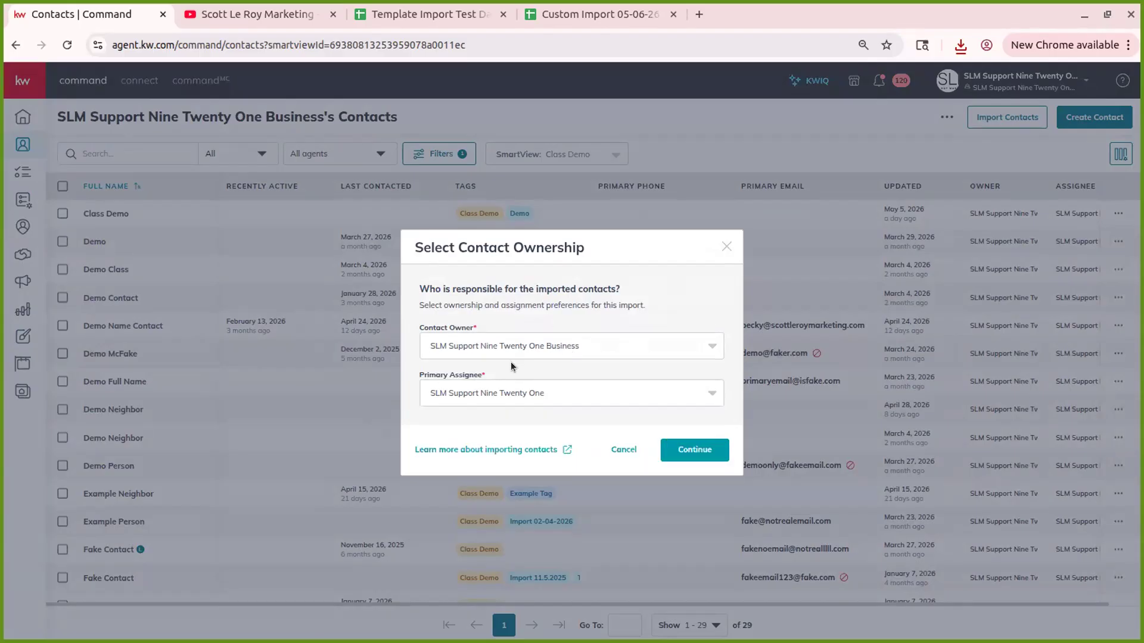
click(697, 452)
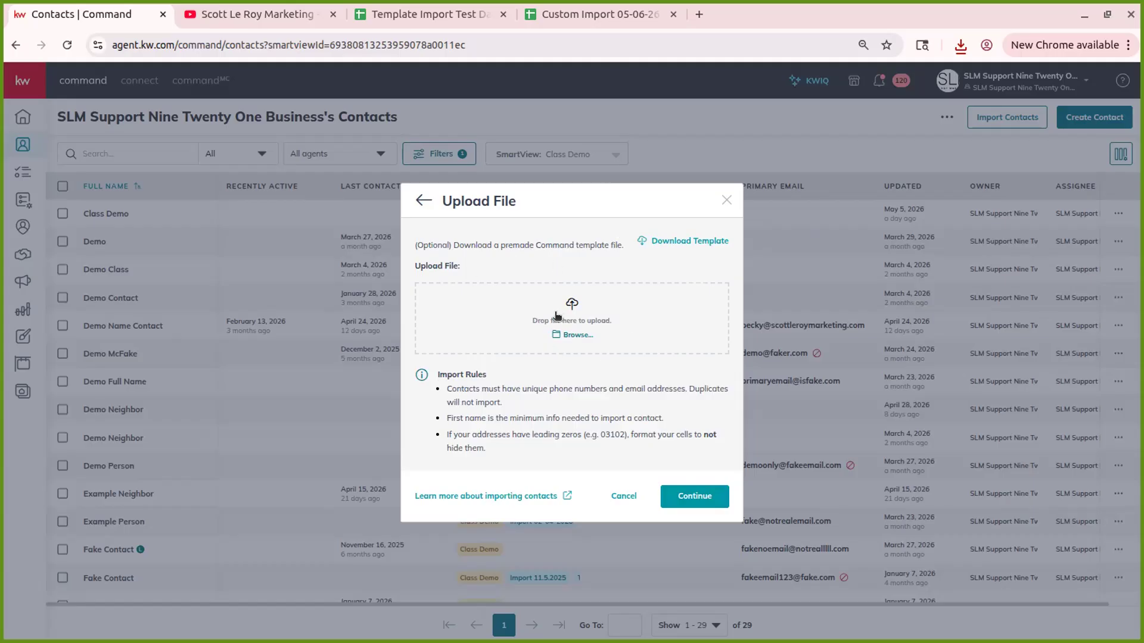
- Upload the Template Import Test Database Class CSV from recent downloads
click(954, 54)
drag(871, 183, 580, 323)
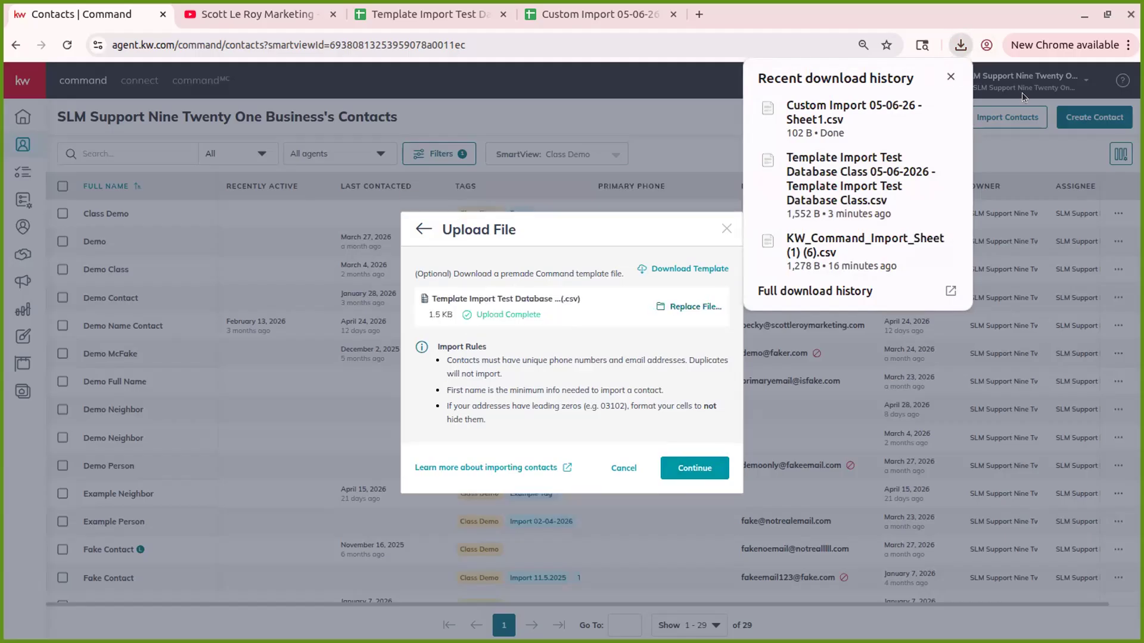
click(950, 76)
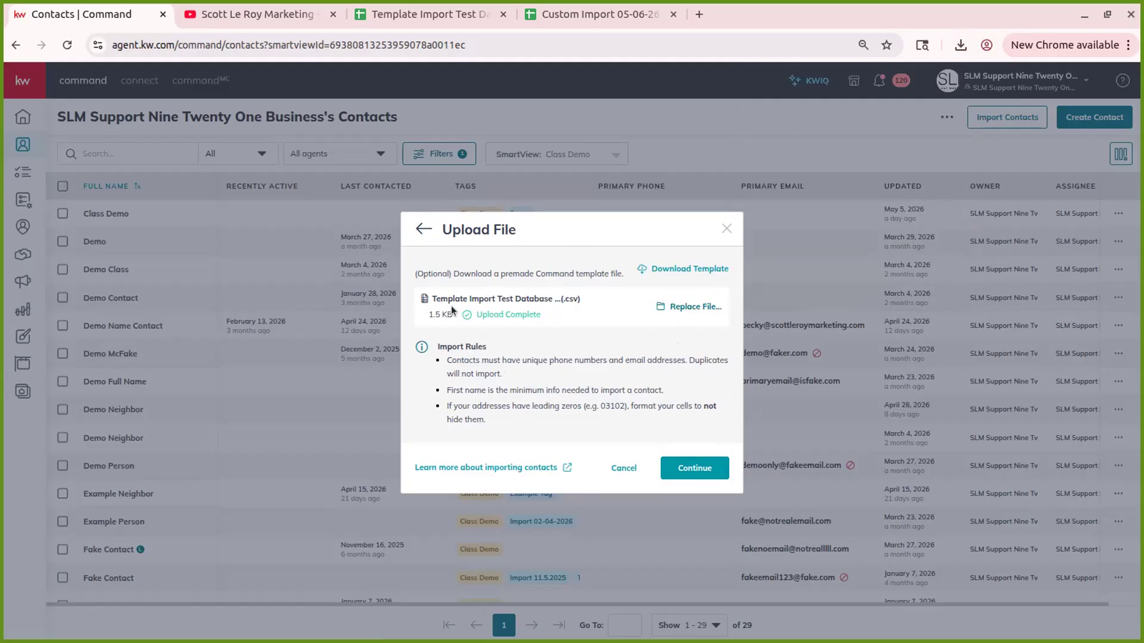
click(683, 472)
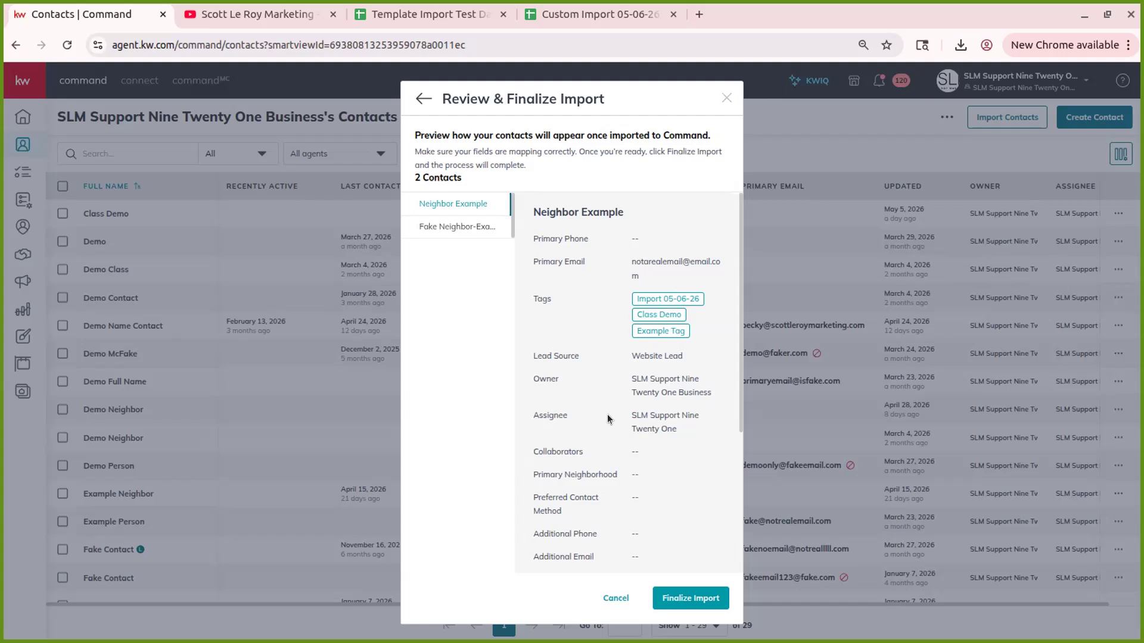
- Preview each of the two imported contacts, then finalize the import
click(476, 233)
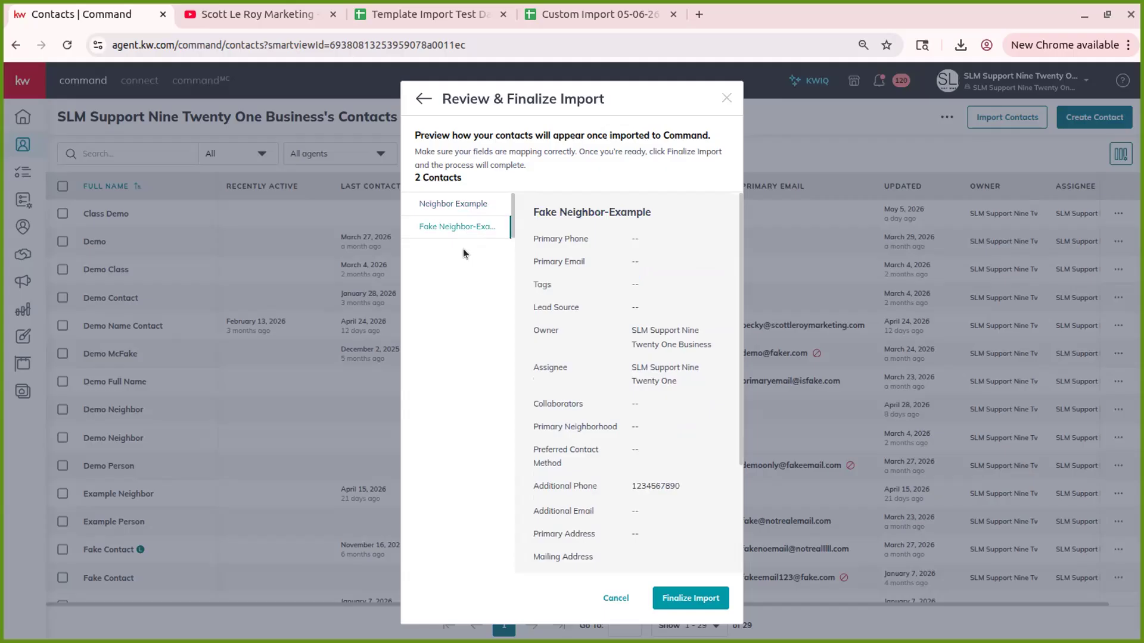
click(443, 202)
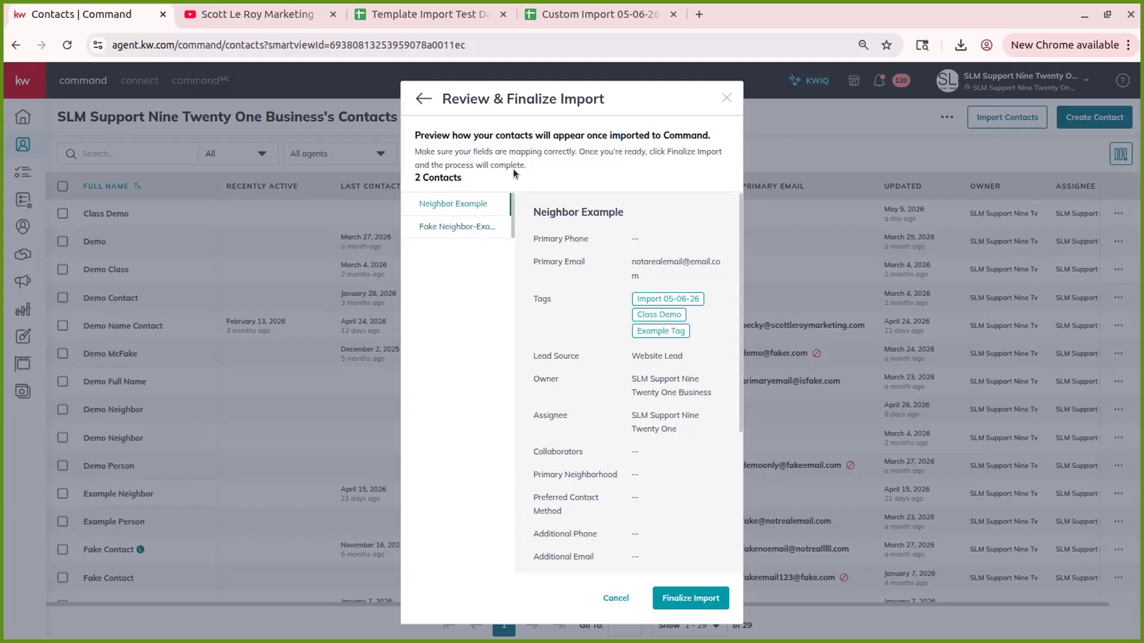
scroll(656, 245, down, 3)
scroll(642, 251, up, 3)
scroll(642, 251, down, 3)
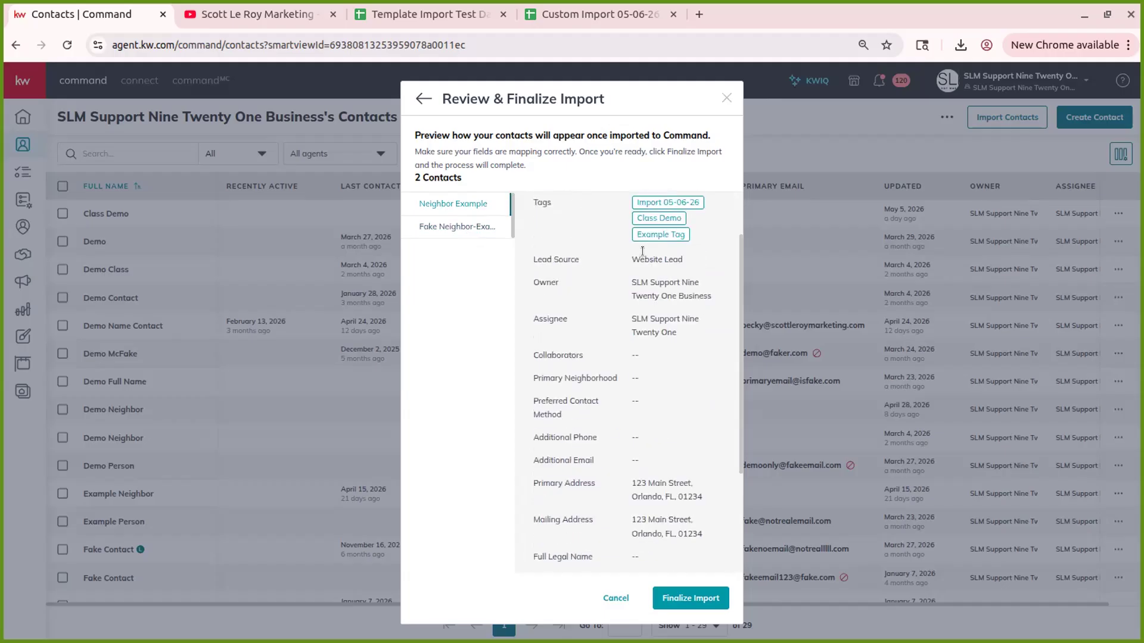
scroll(620, 507, up, 3)
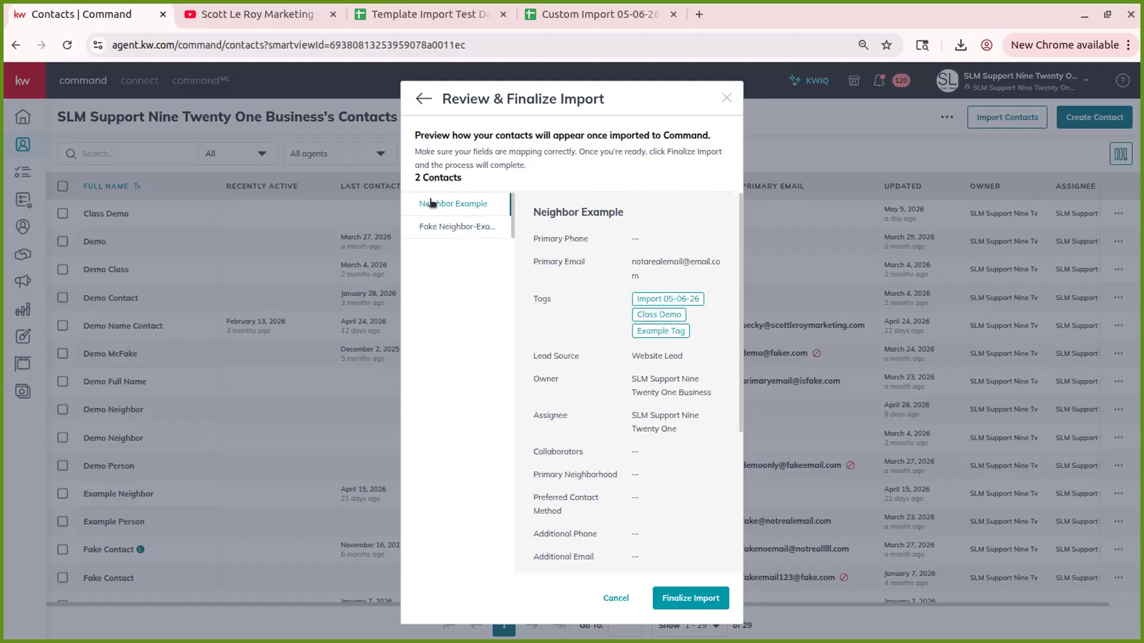
click(445, 225)
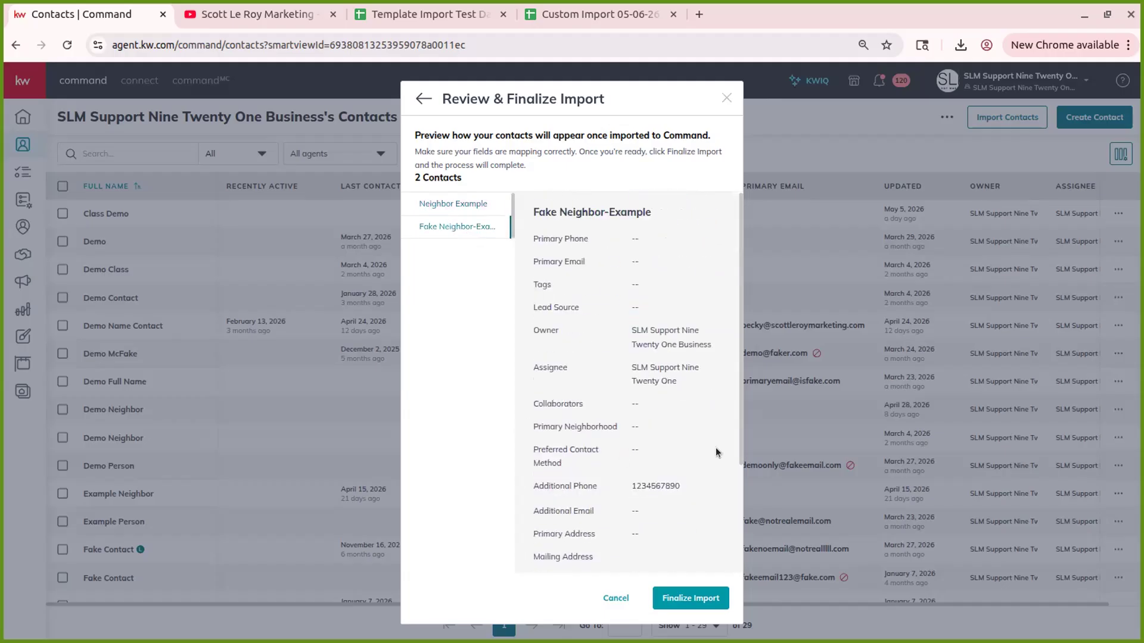
scroll(679, 361, down, 3)
scroll(678, 363, up, 3)
click(682, 591)
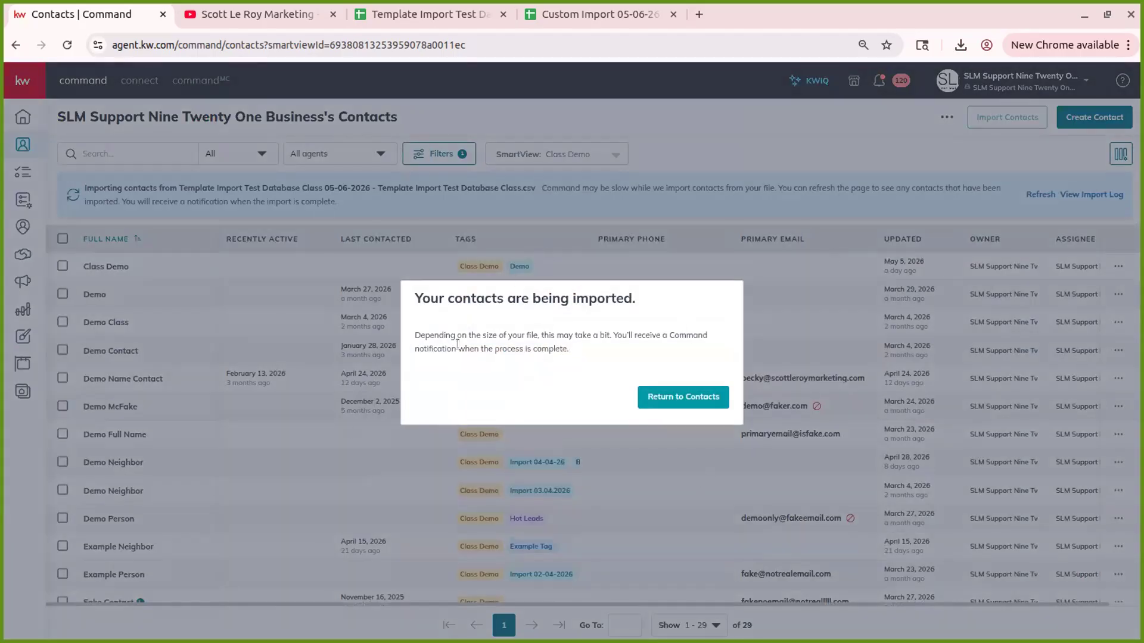
- Reload the contacts list, check notifications for the template import result, and start another import
click(671, 397)
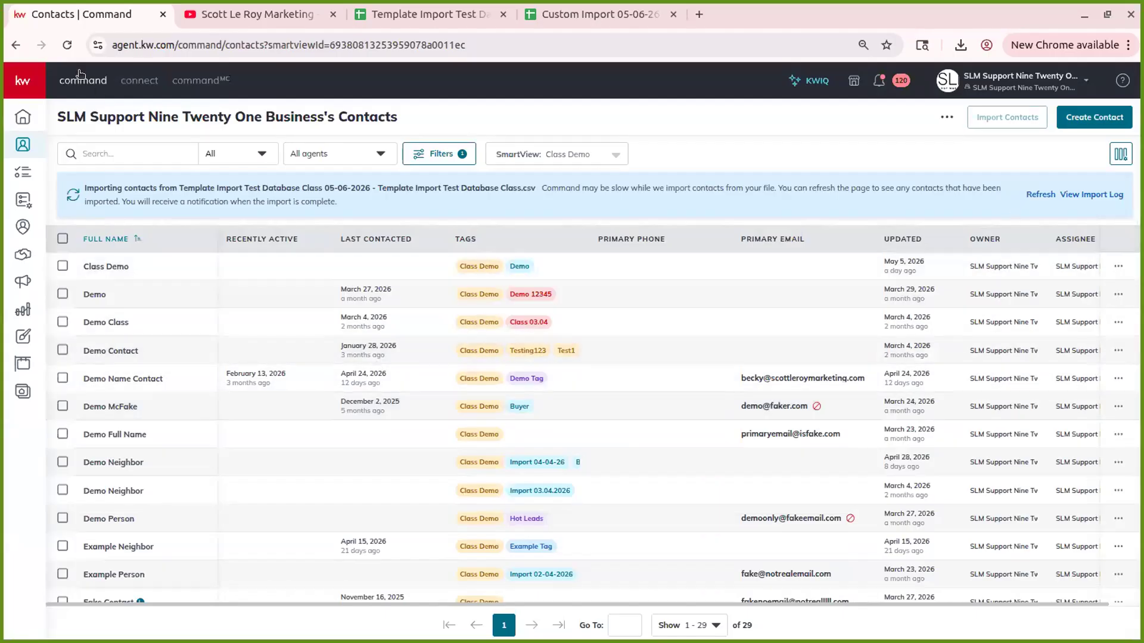
click(70, 48)
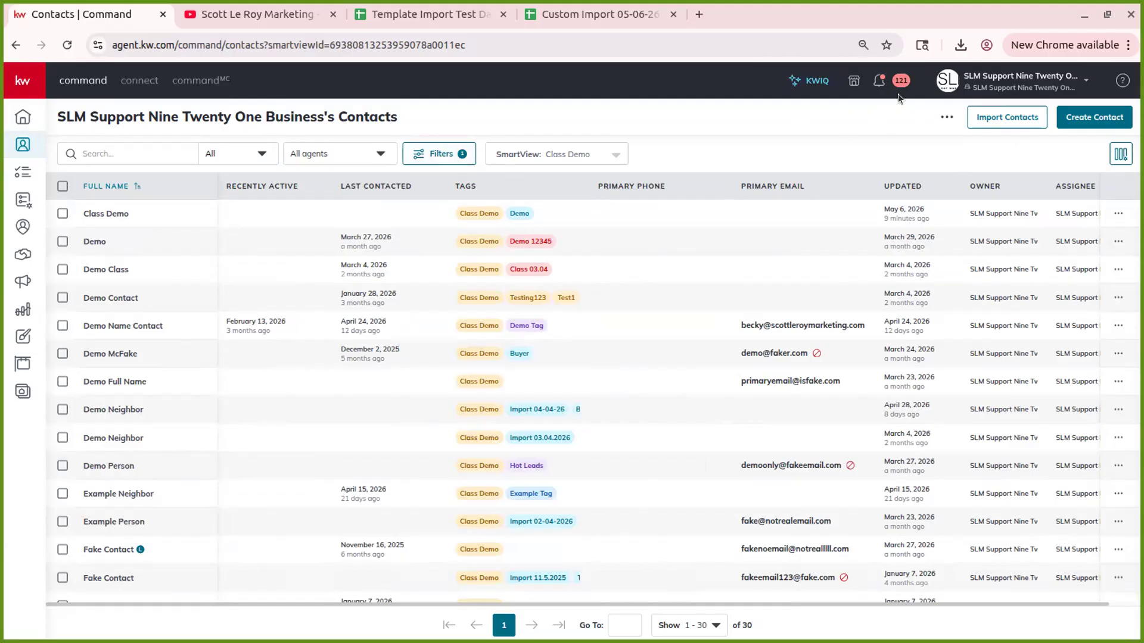
click(875, 80)
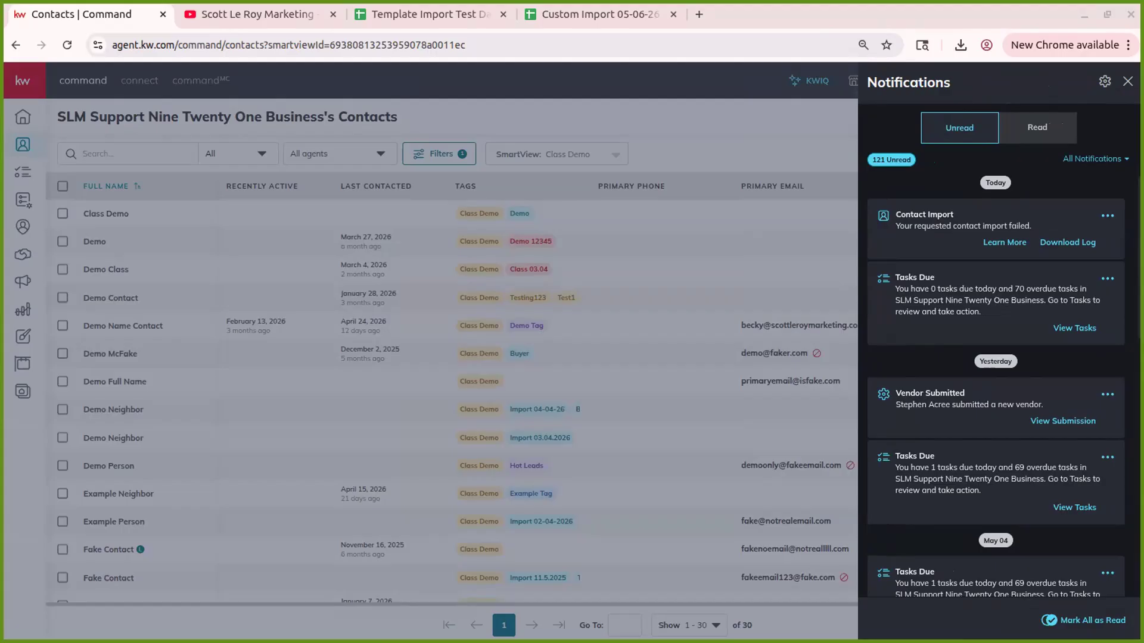
click(1128, 82)
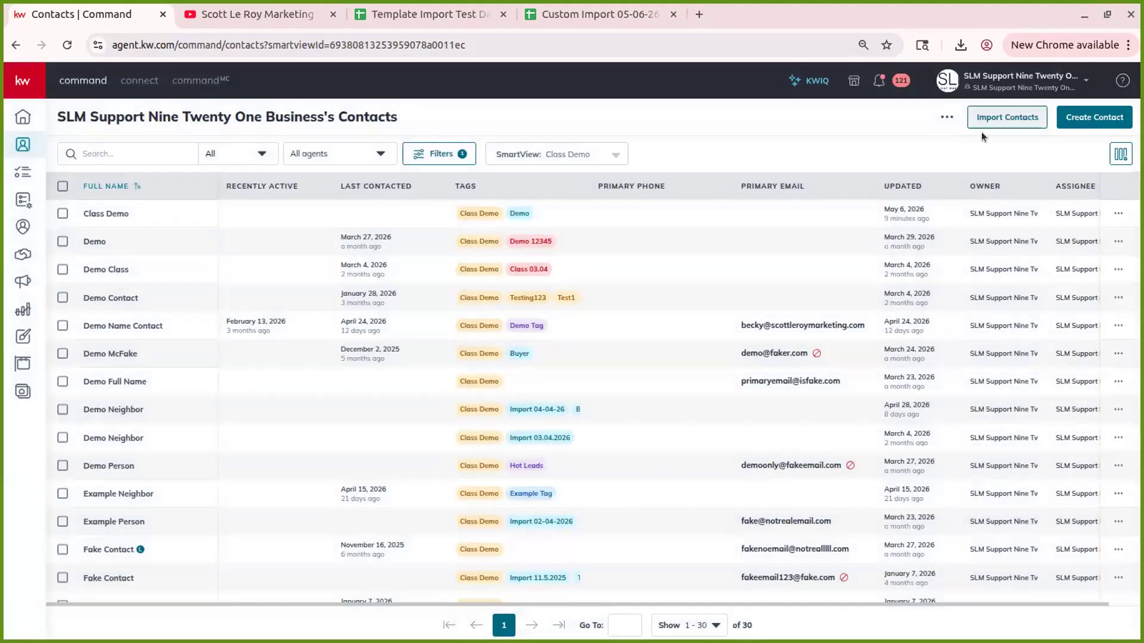
click(1013, 118)
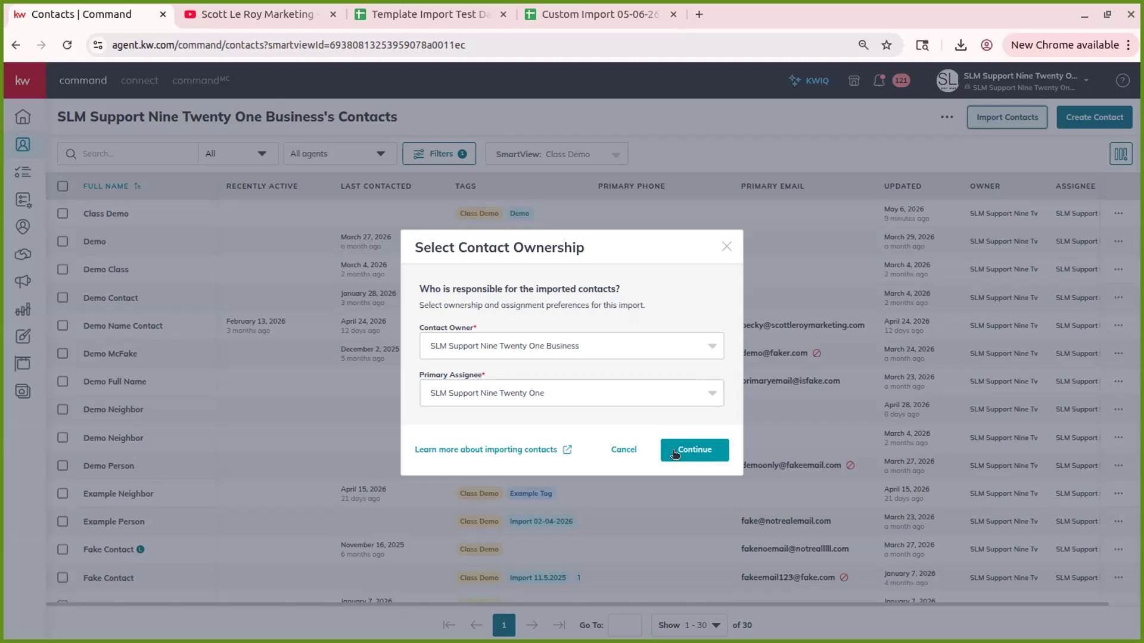
click(693, 451)
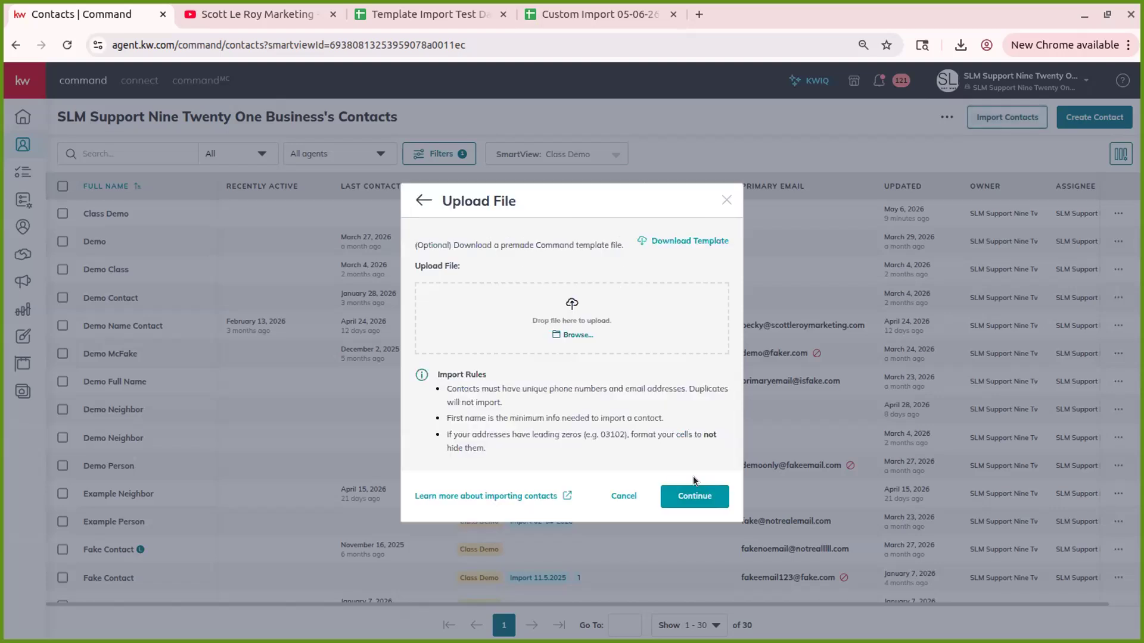
click(956, 42)
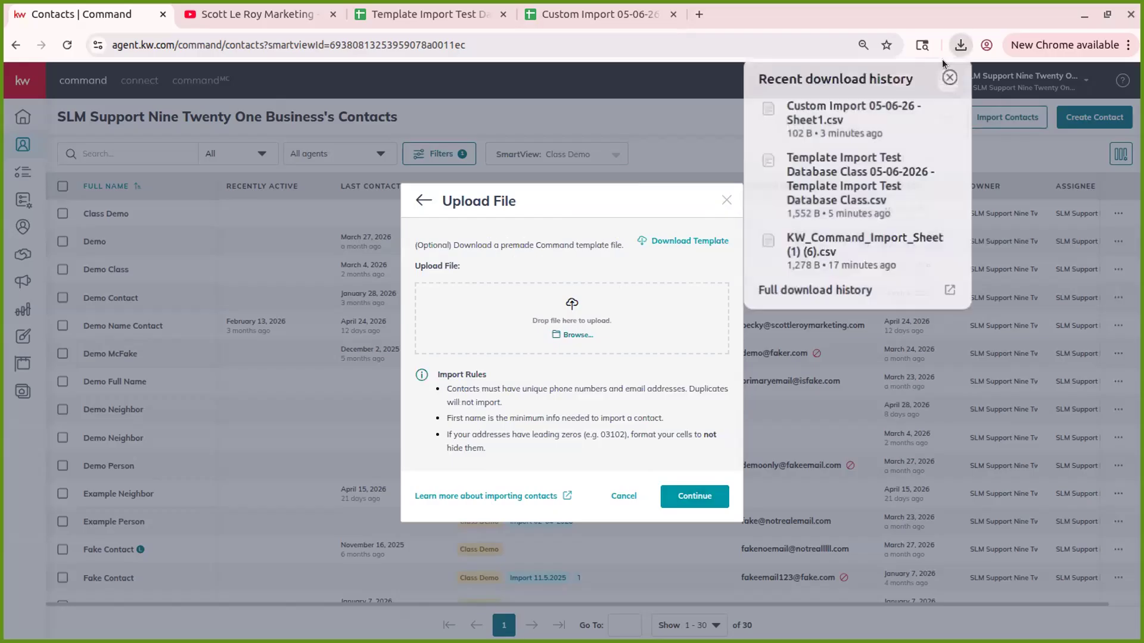
drag(849, 119, 575, 345)
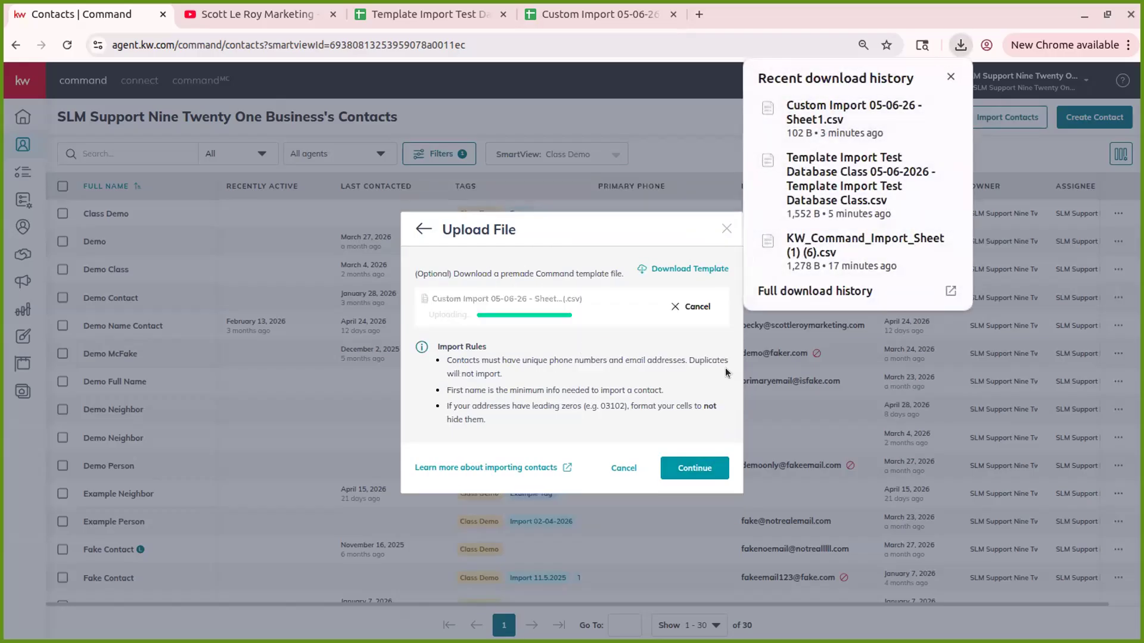
click(675, 471)
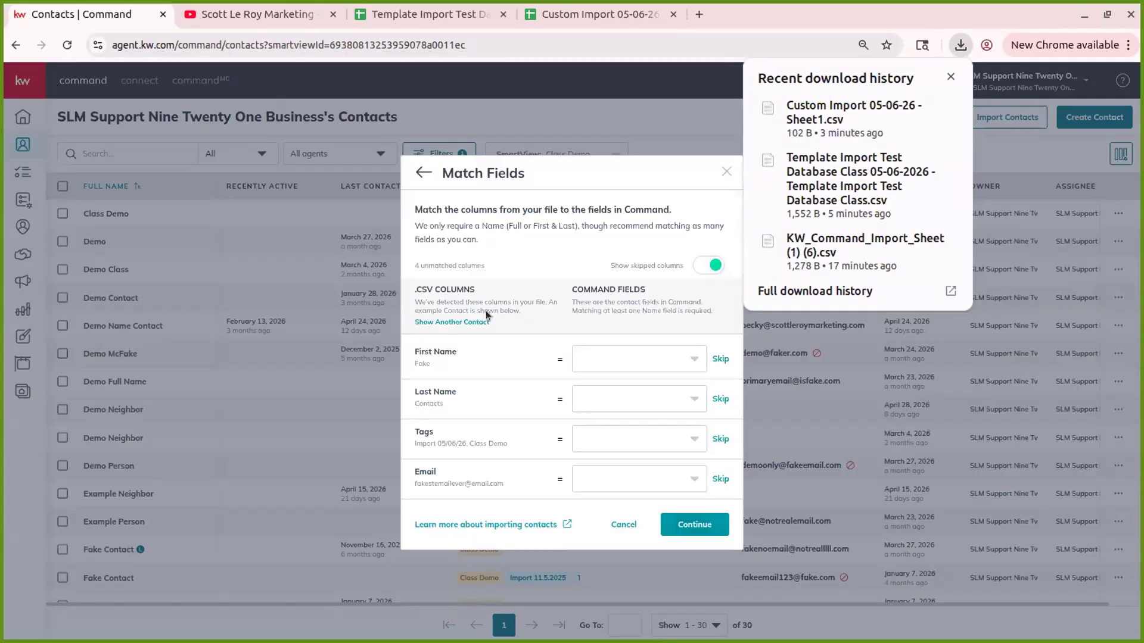
click(948, 77)
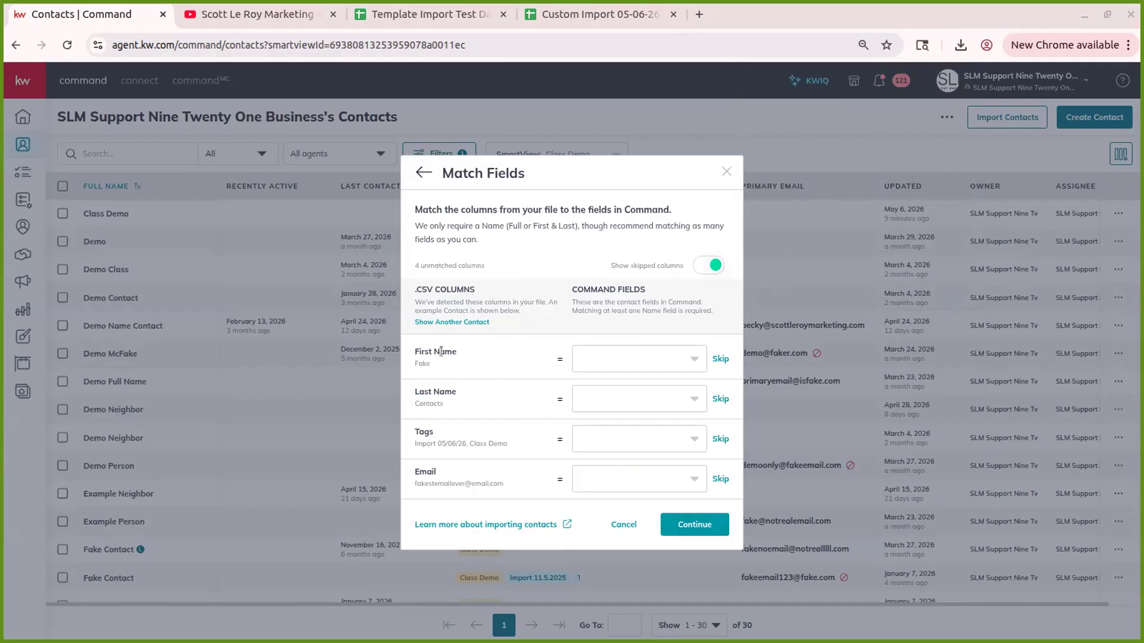
click(597, 14)
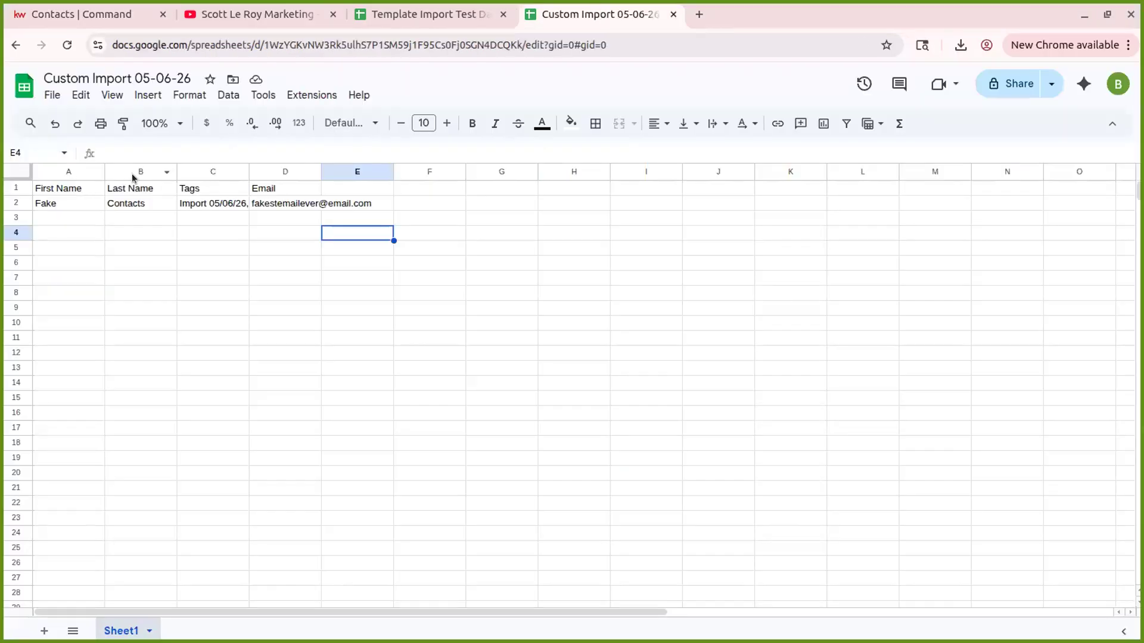
click(68, 18)
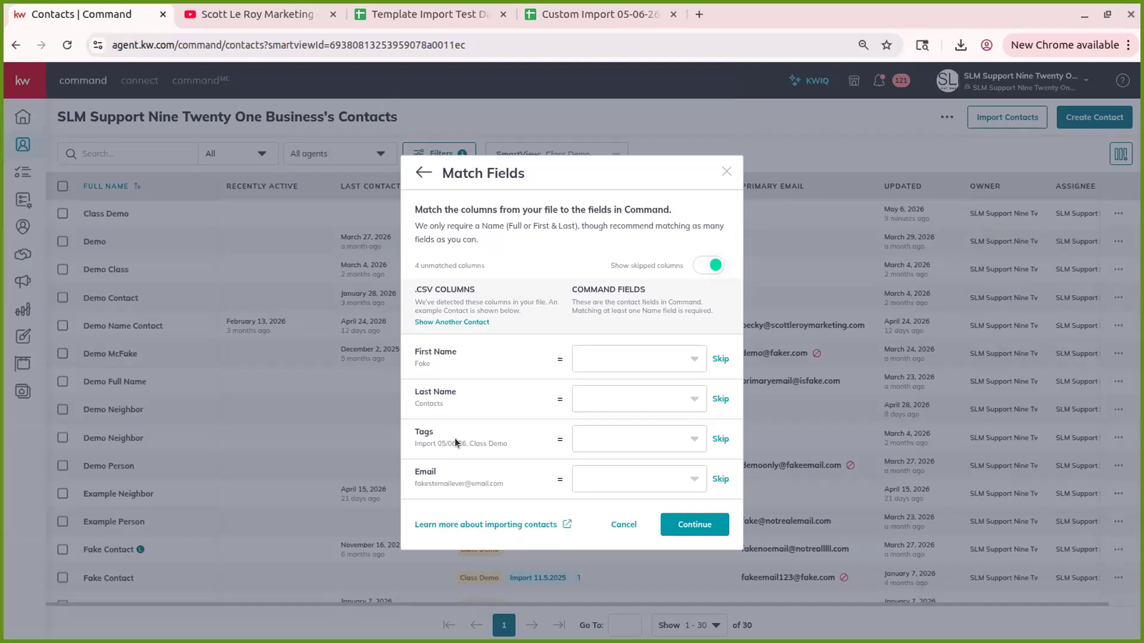
- Map First Name, Last Name, Tags and Email (as Primary Email) to Command fields
click(637, 351)
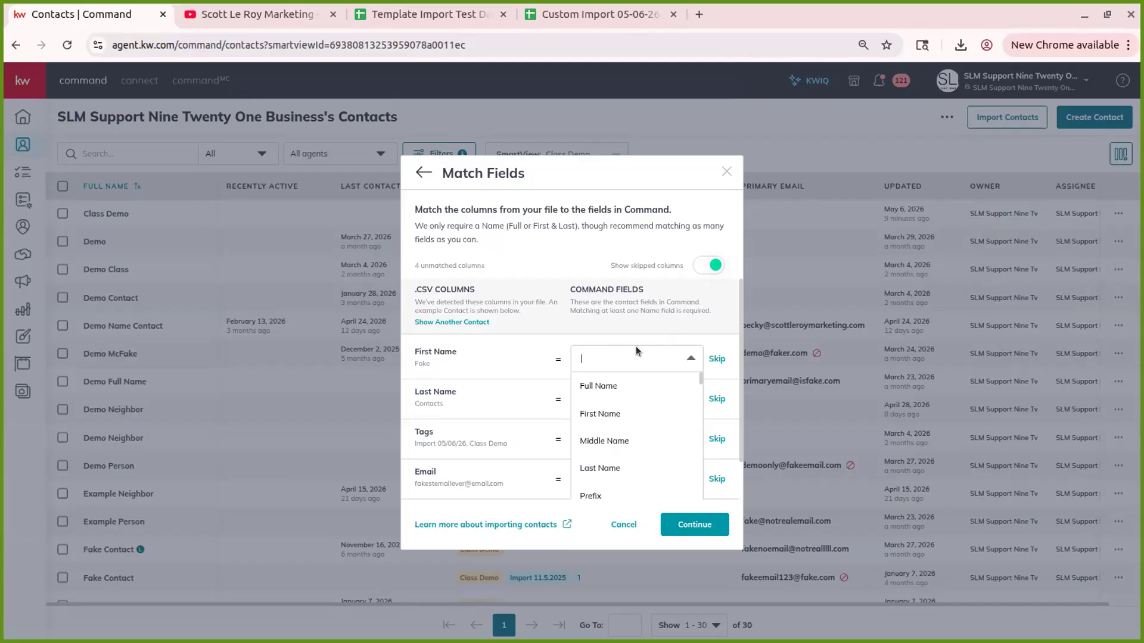
click(627, 413)
click(632, 400)
click(614, 455)
click(610, 435)
text(tags)
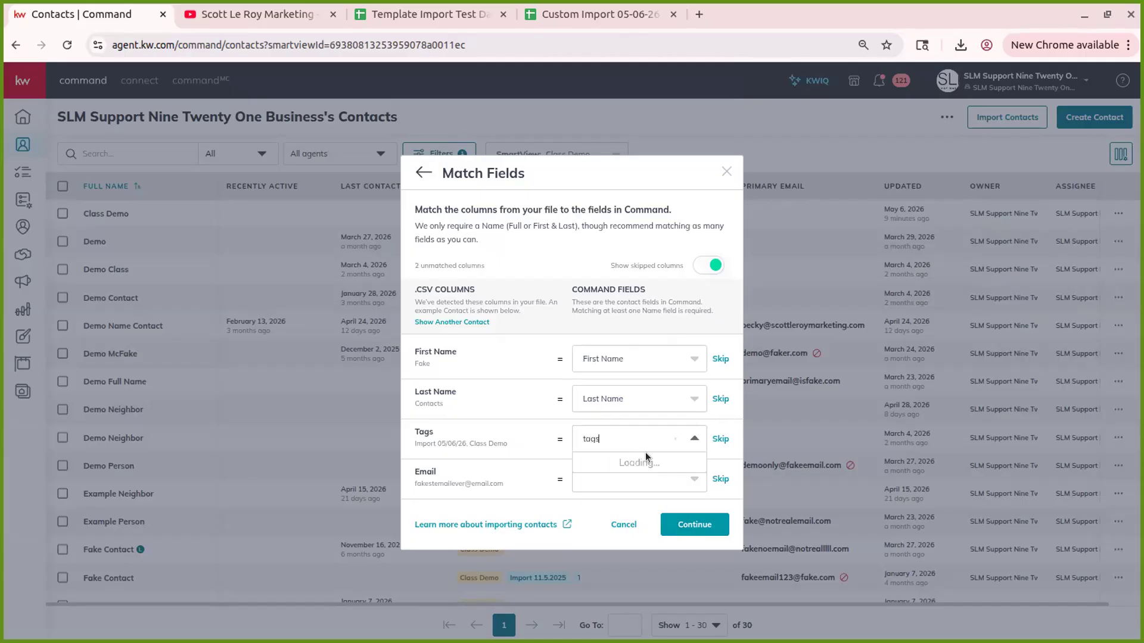
click(625, 468)
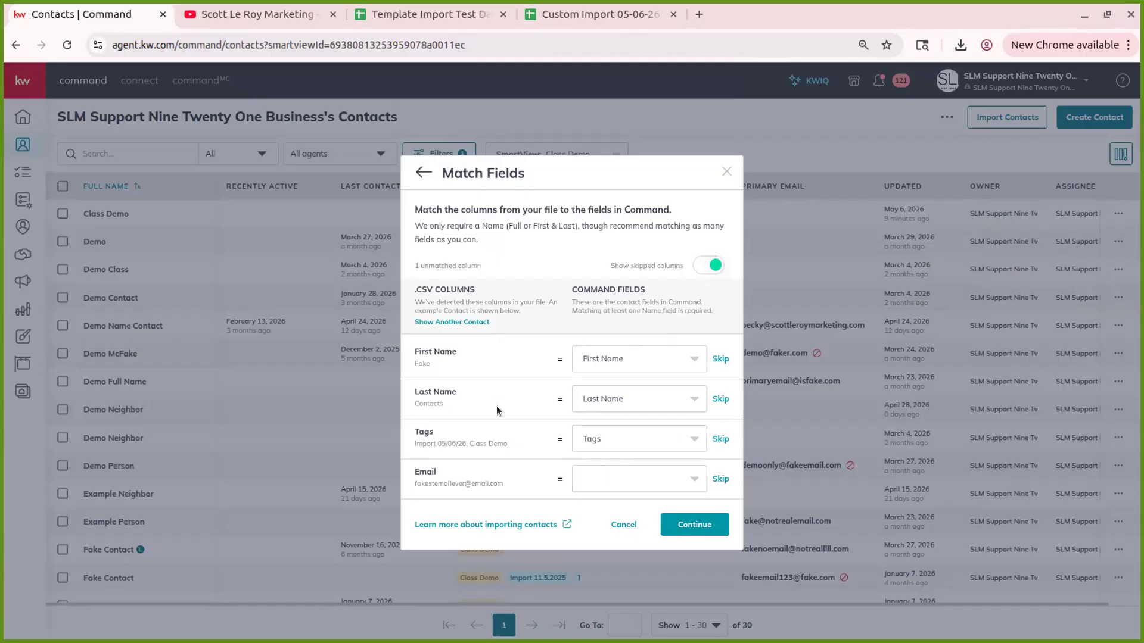
click(625, 482)
text(email)
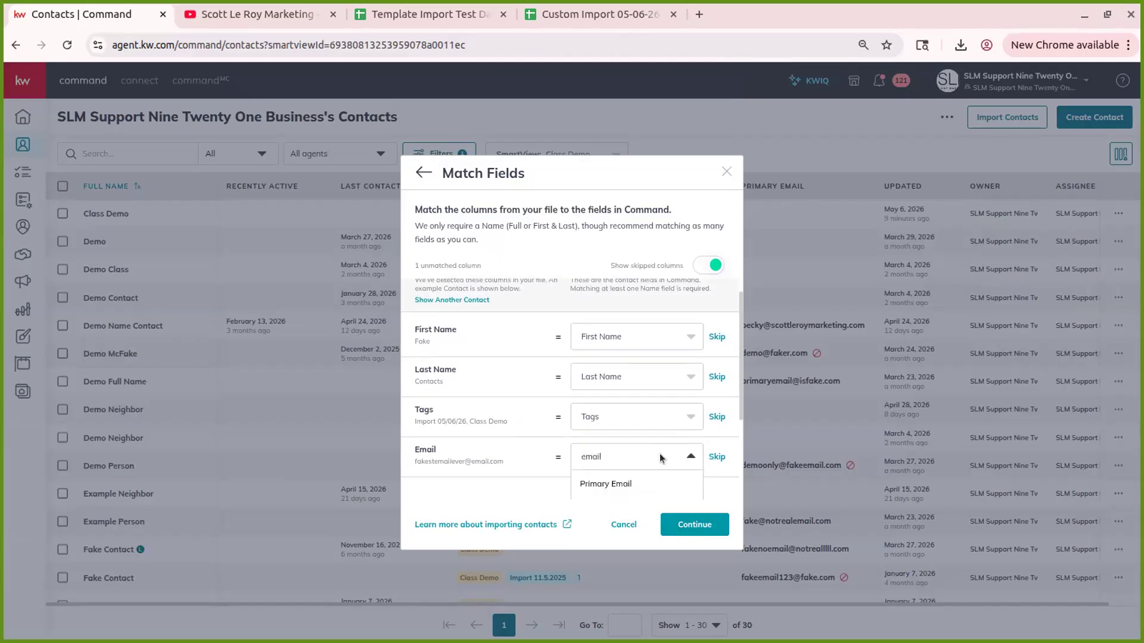
scroll(660, 458, down, 2)
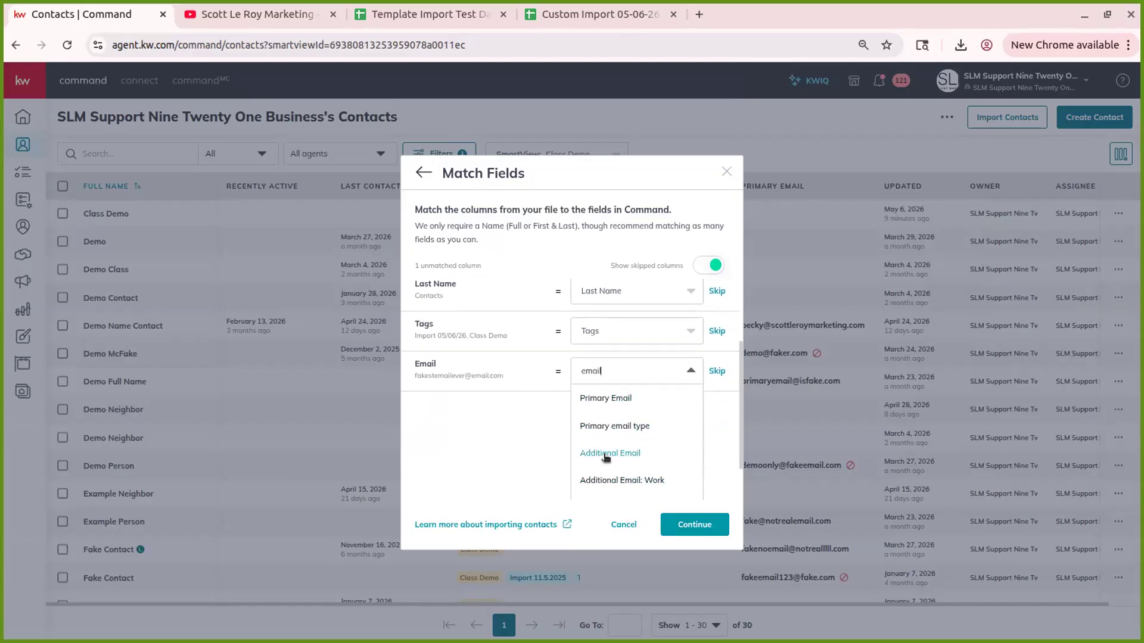
click(630, 401)
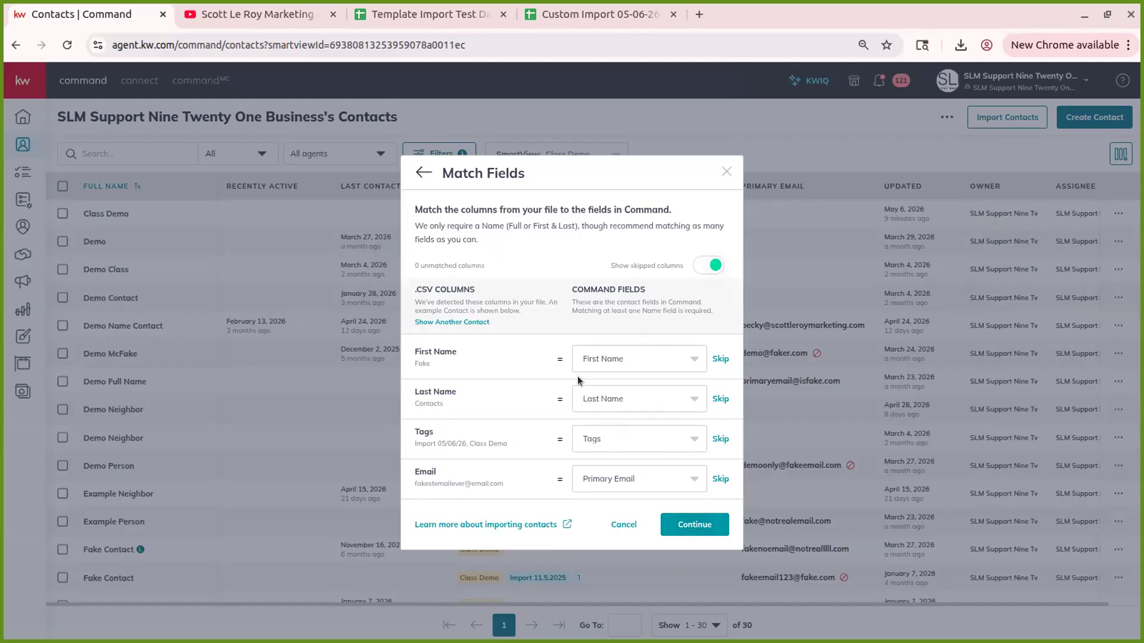
- Compare against the template sheet, then continue to the import review
click(462, 17)
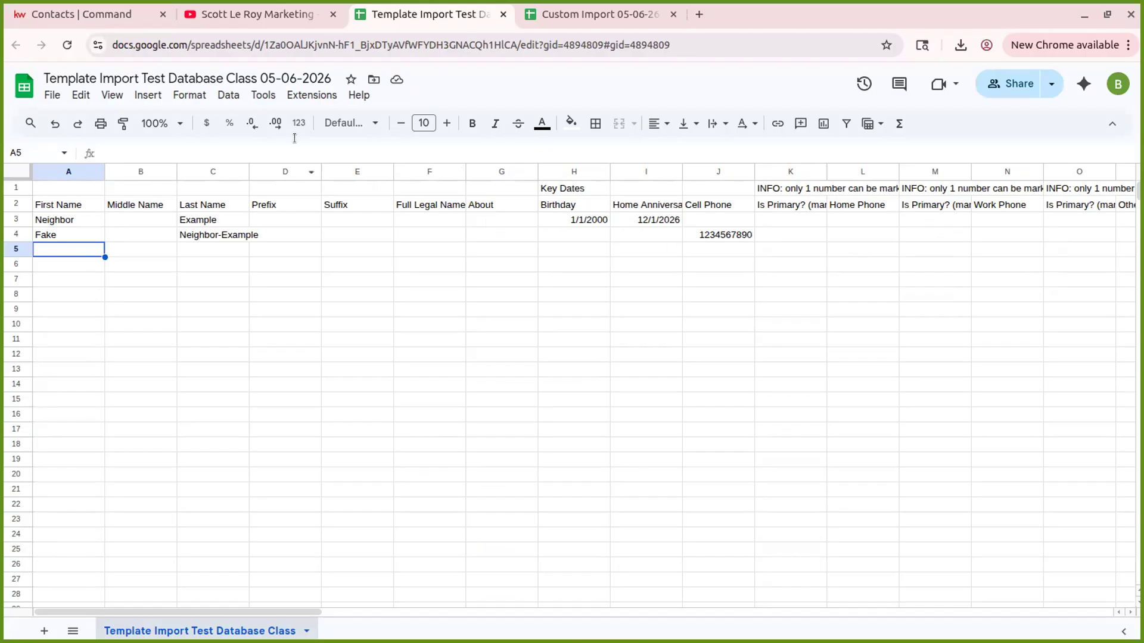
click(66, 18)
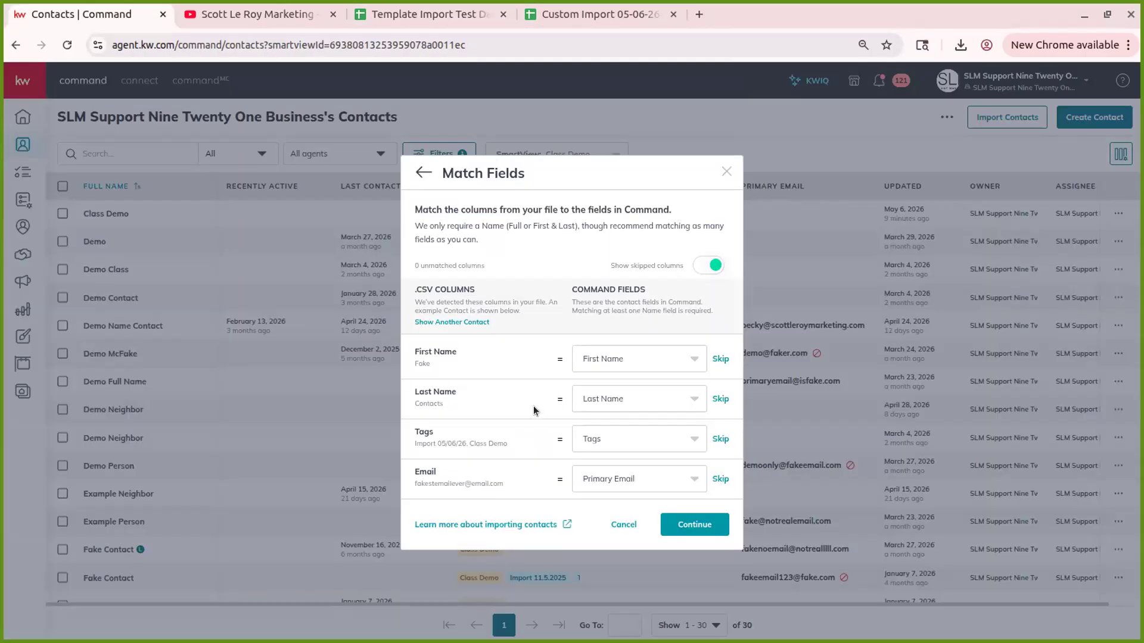
click(685, 527)
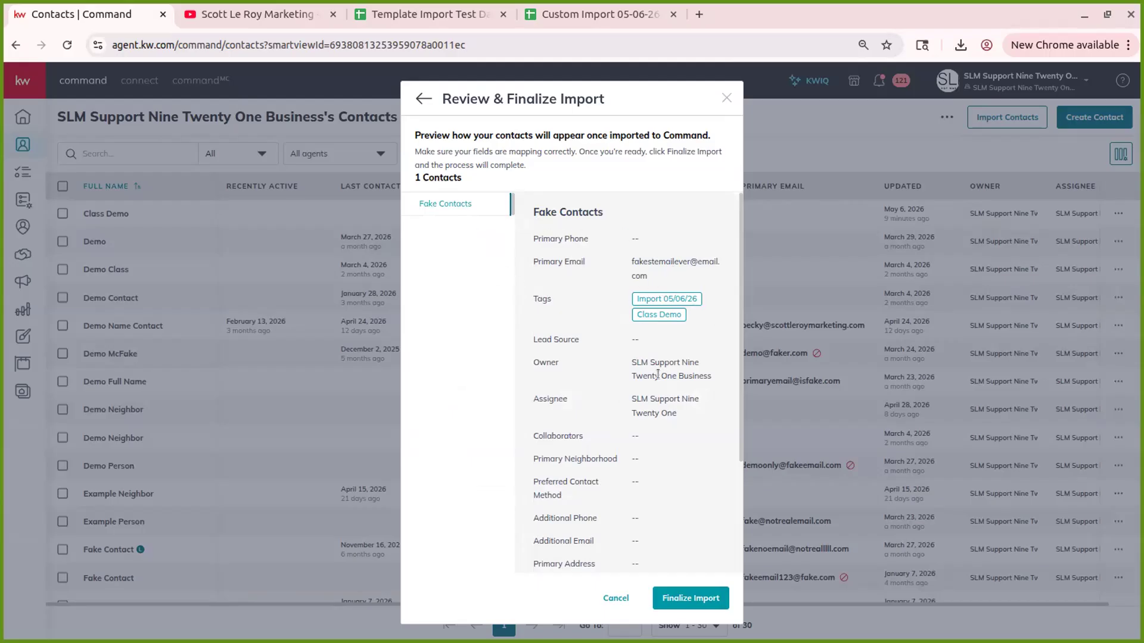
- Review the one-contact preview from Custom Import 05-06-26 - Sheet1.csv and finalize it
scroll(660, 345, down, 3)
scroll(660, 344, up, 3)
click(676, 594)
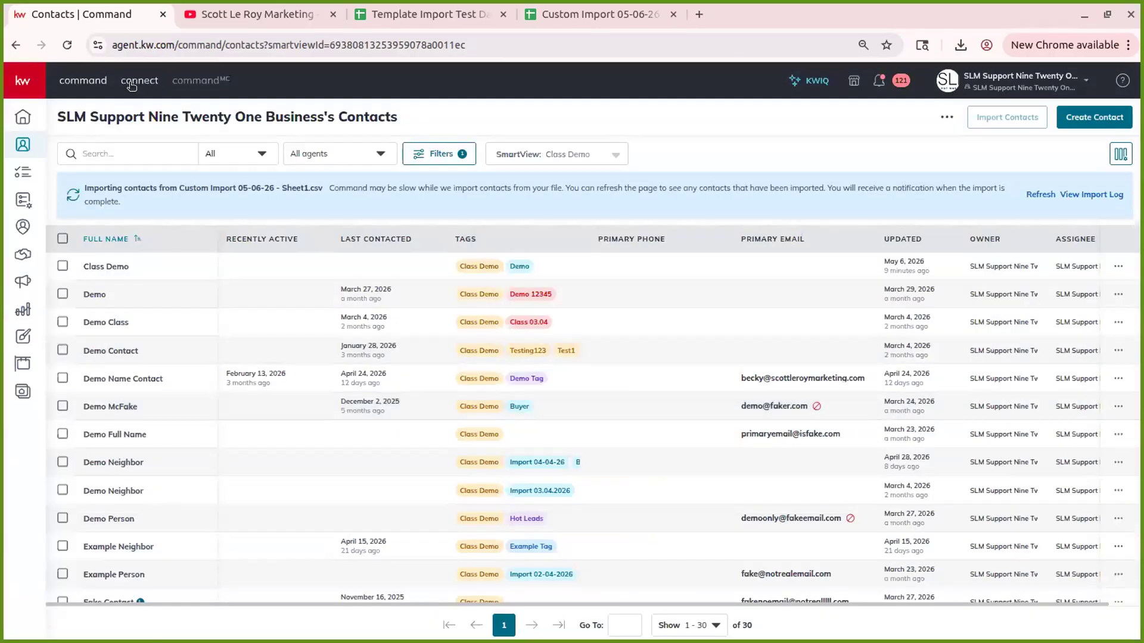
- Reload contacts to 31 and download the failed Contact Import's log from notifications
click(64, 45)
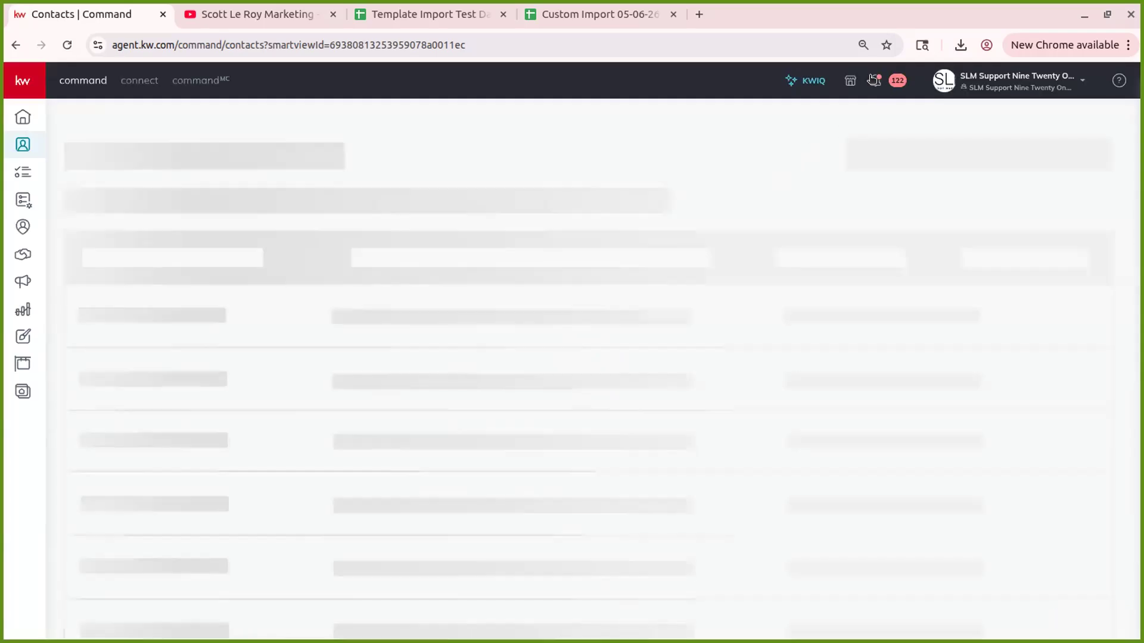
click(881, 79)
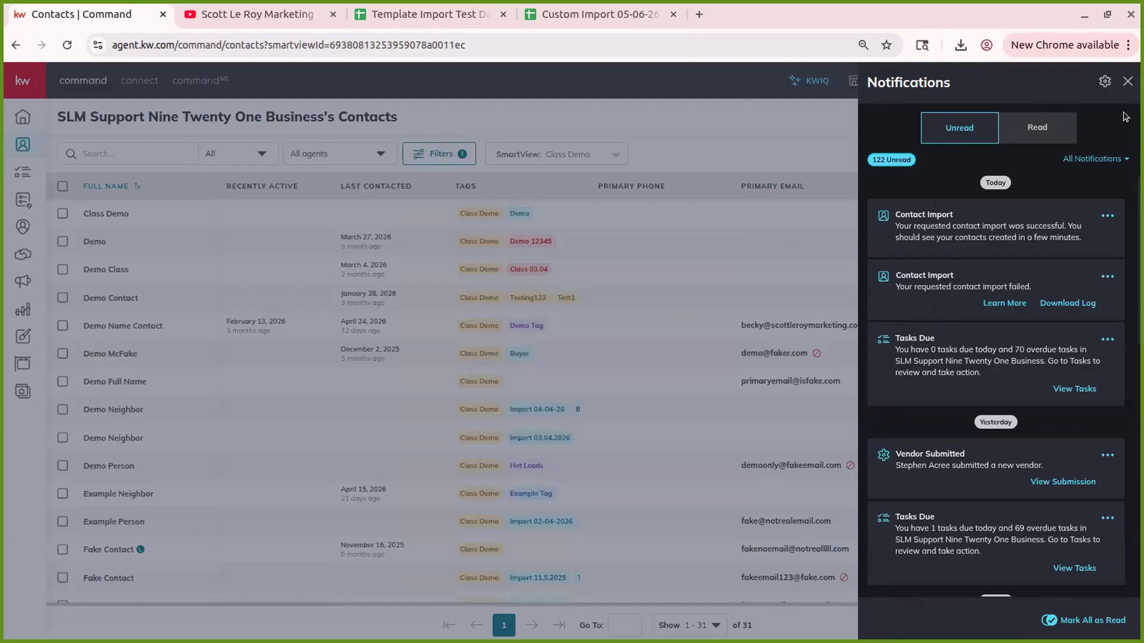
click(1127, 82)
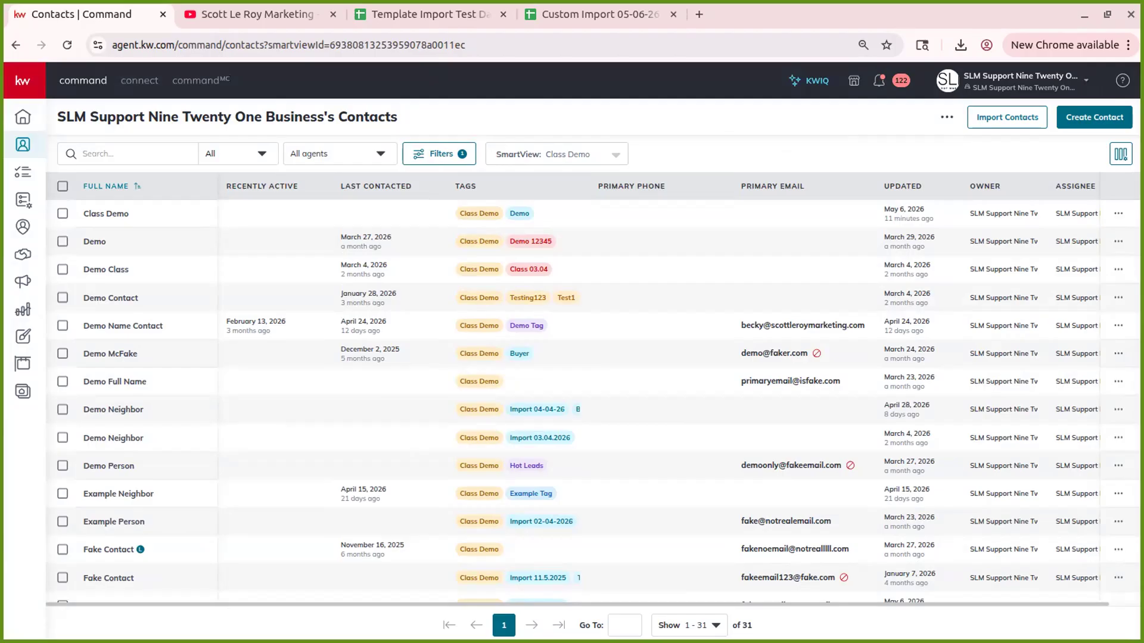
click(878, 84)
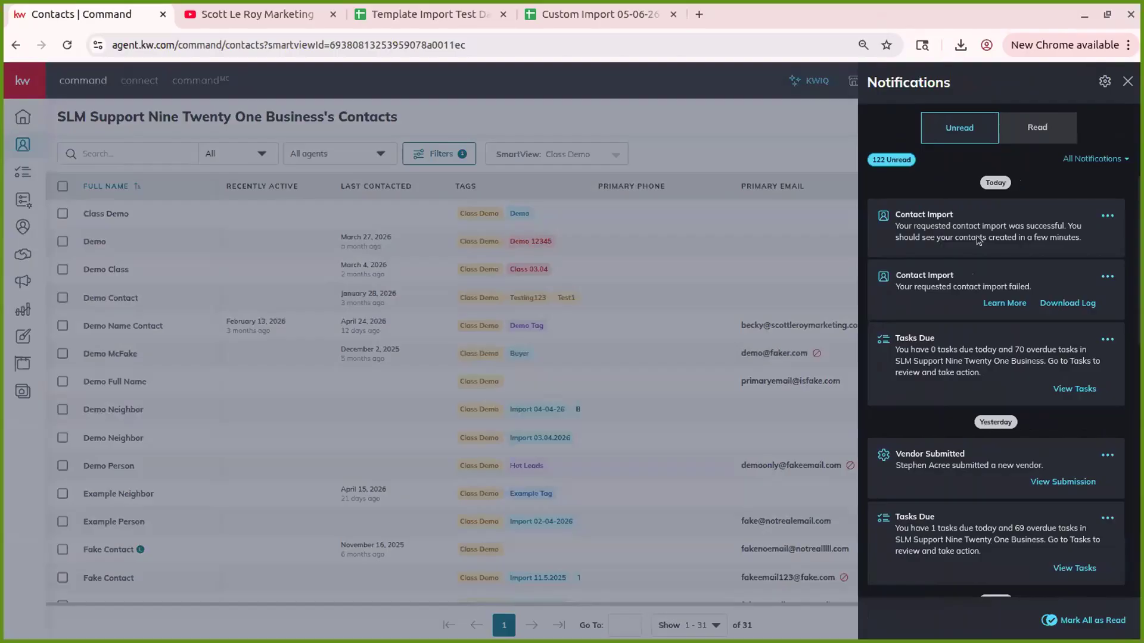
click(1080, 304)
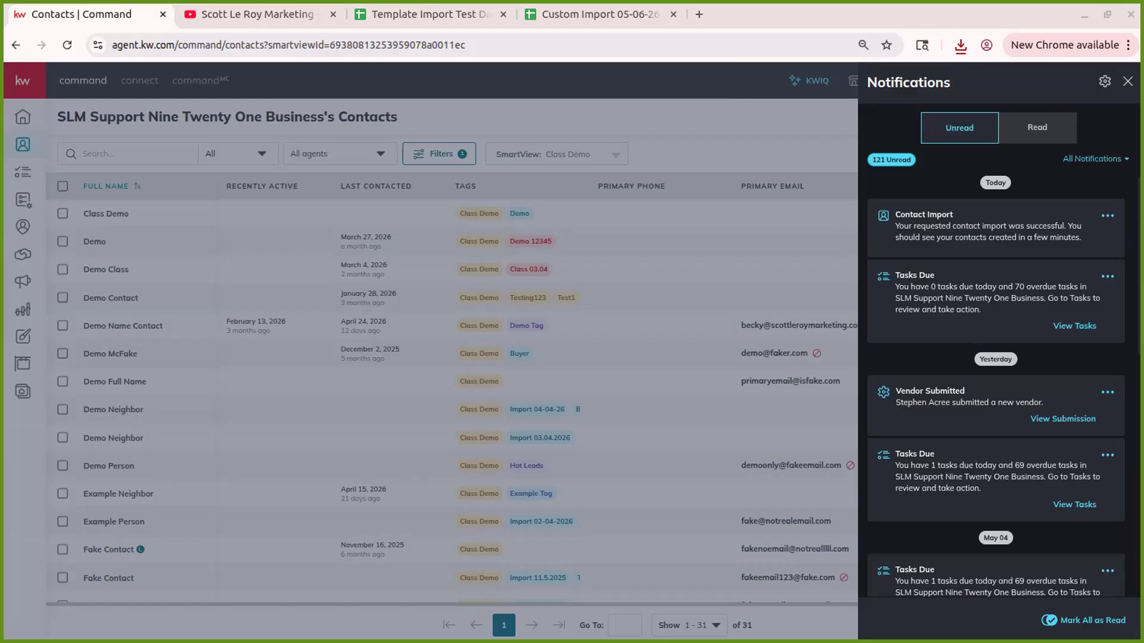
click(442, 316)
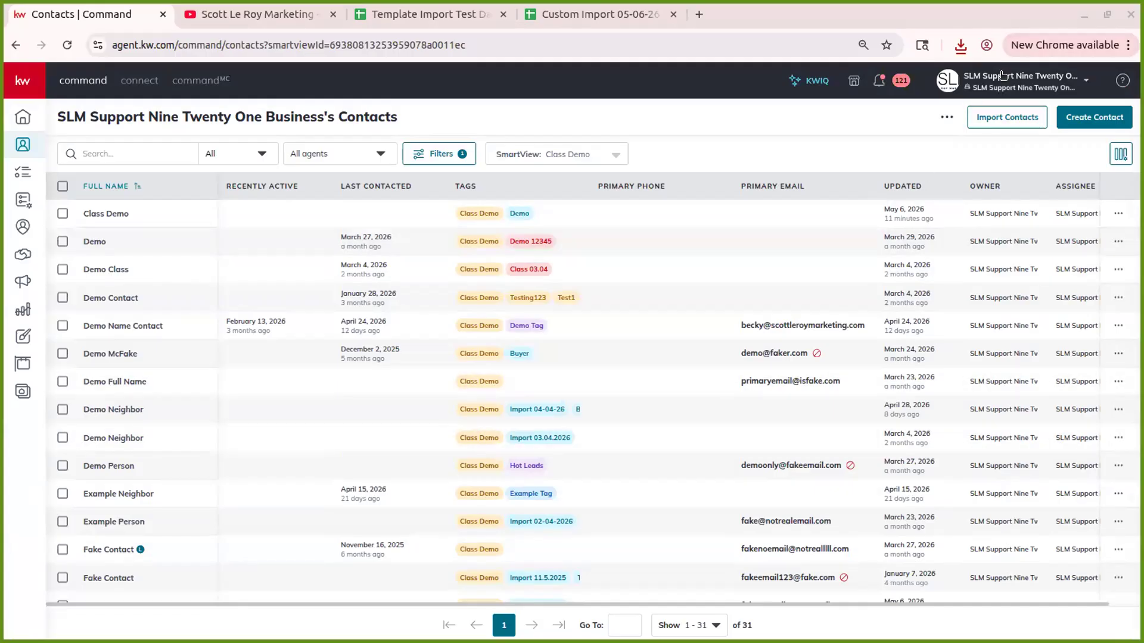
- Review the already-read notifications in the Read tab
click(881, 81)
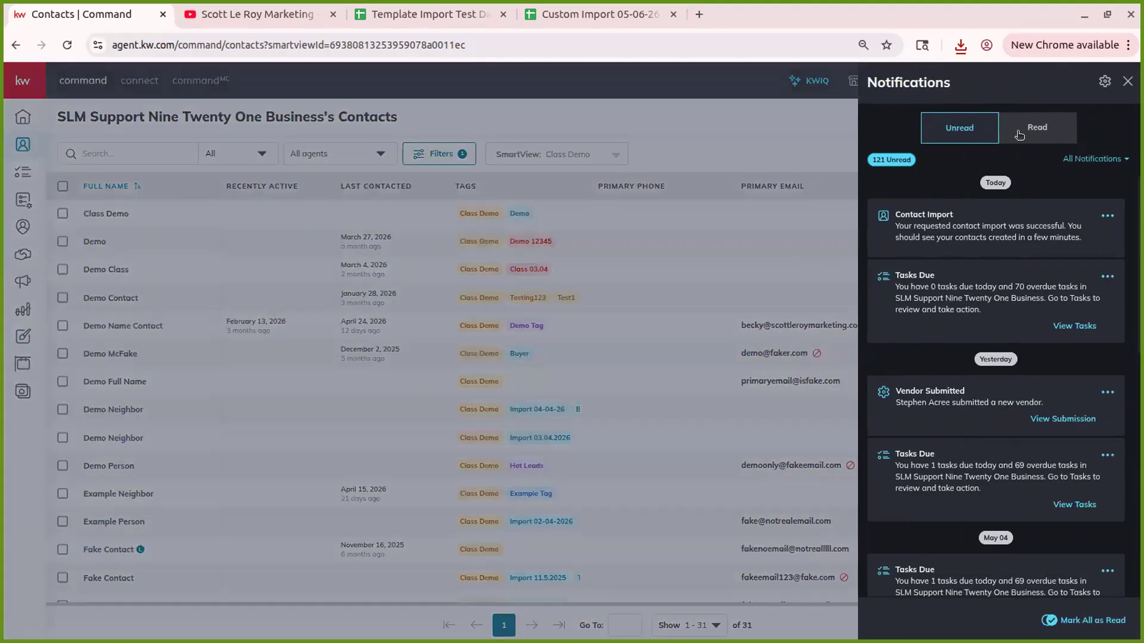
click(1020, 134)
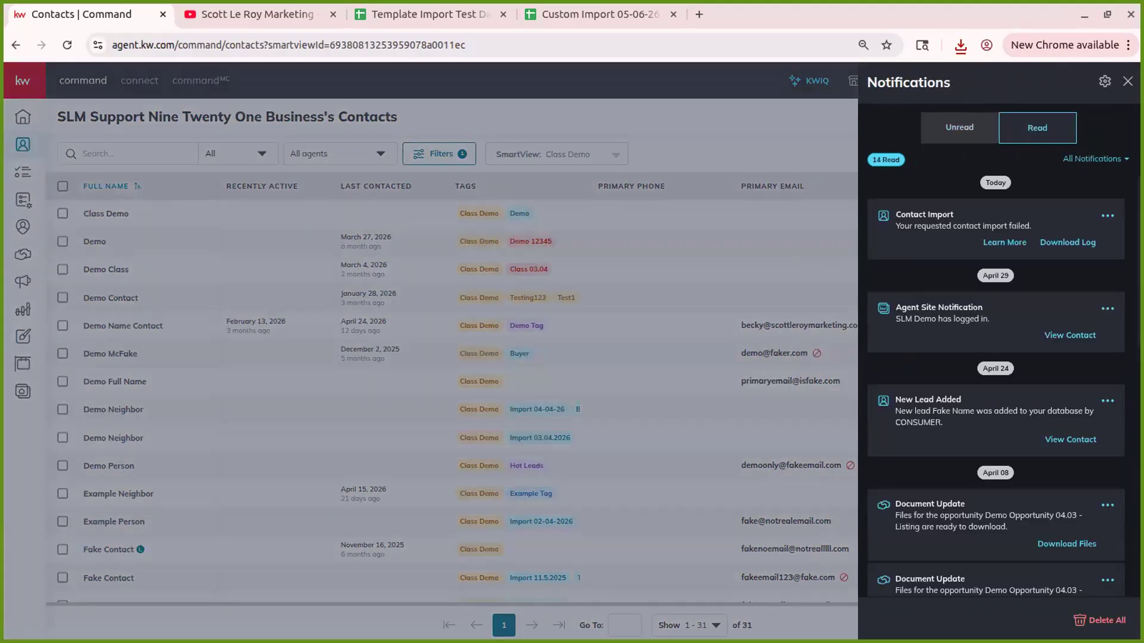
click(1124, 80)
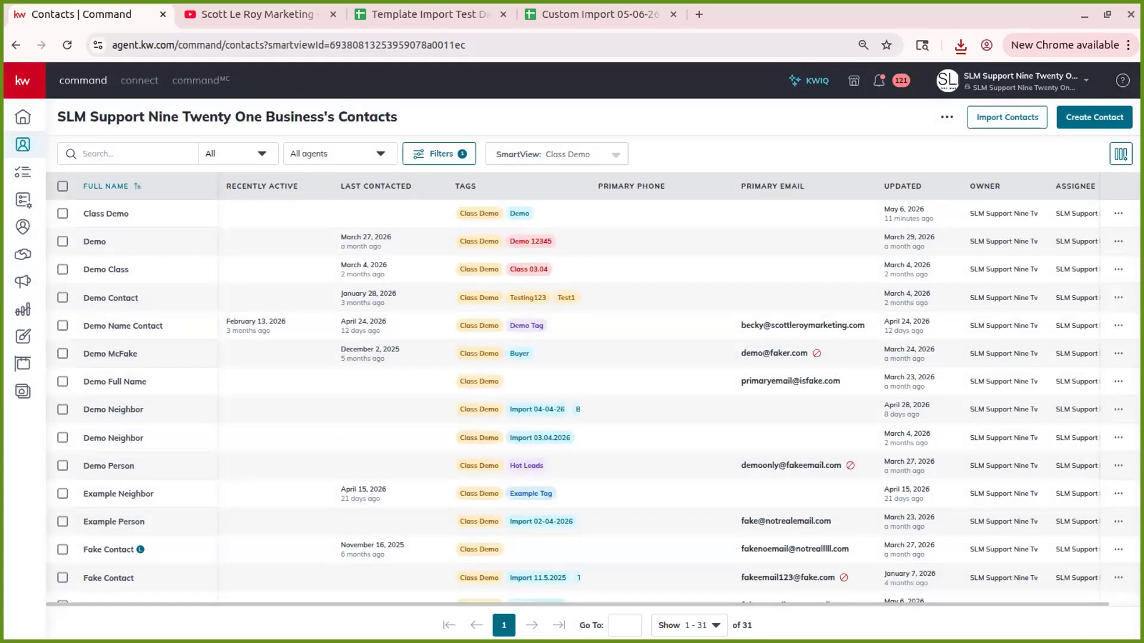
- Go to Settings > Command Settings > My Logs > Imports and reload the page
click(1007, 82)
click(962, 258)
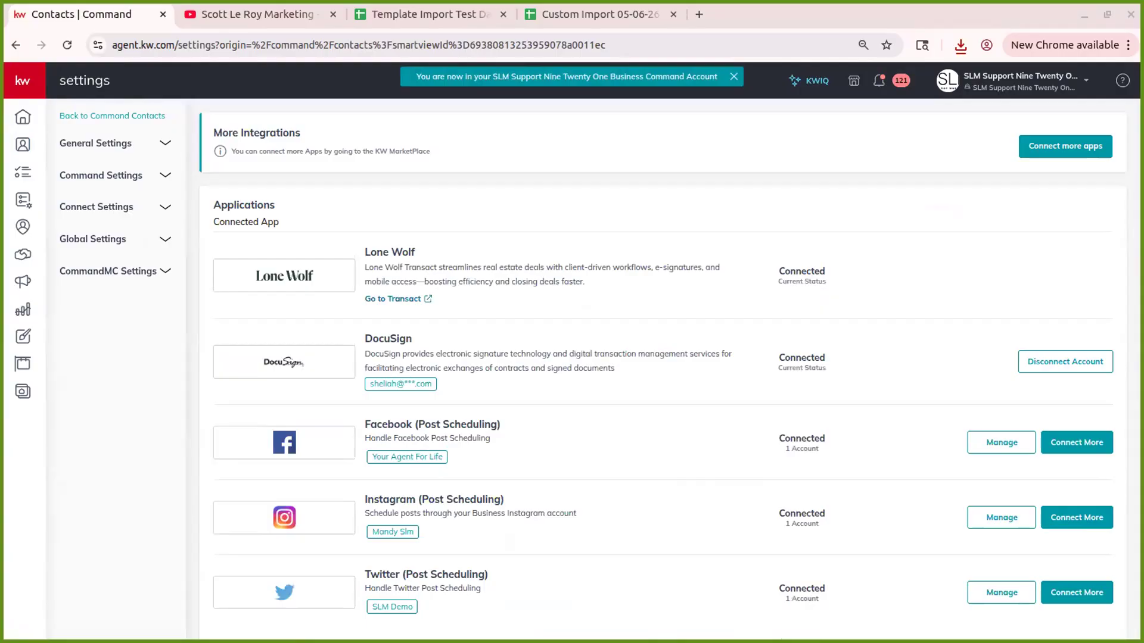
click(112, 173)
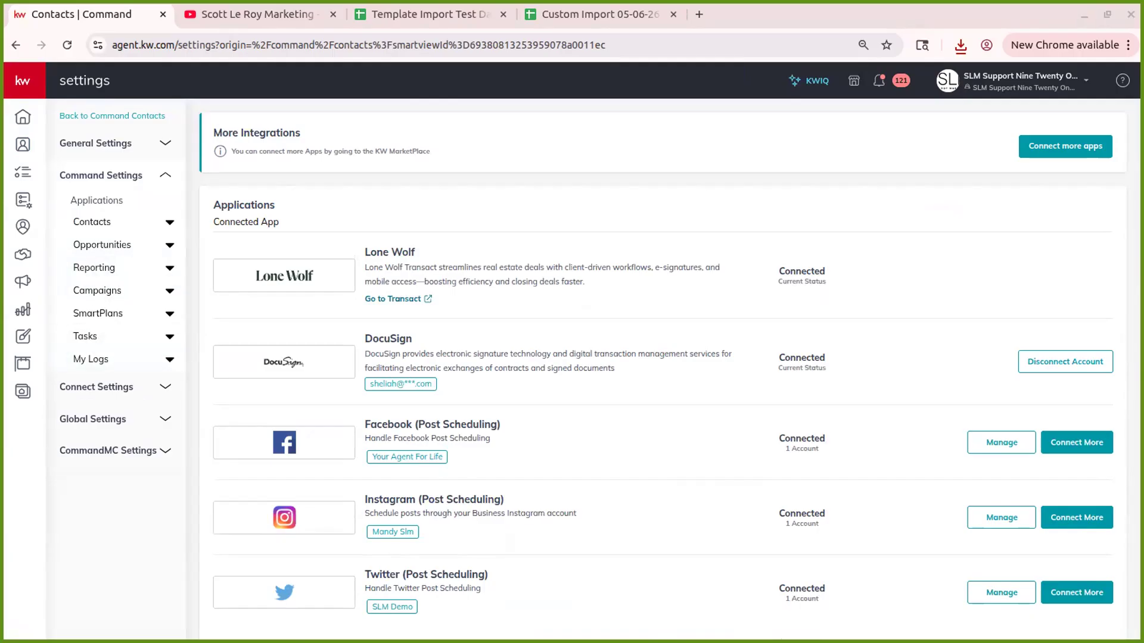
click(116, 360)
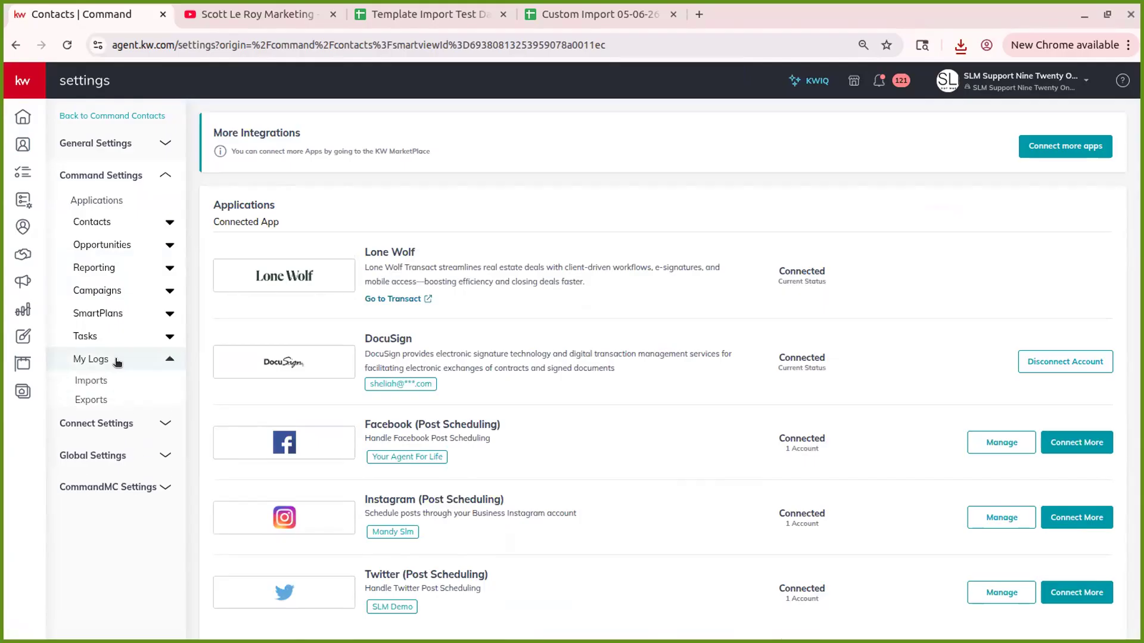
click(94, 384)
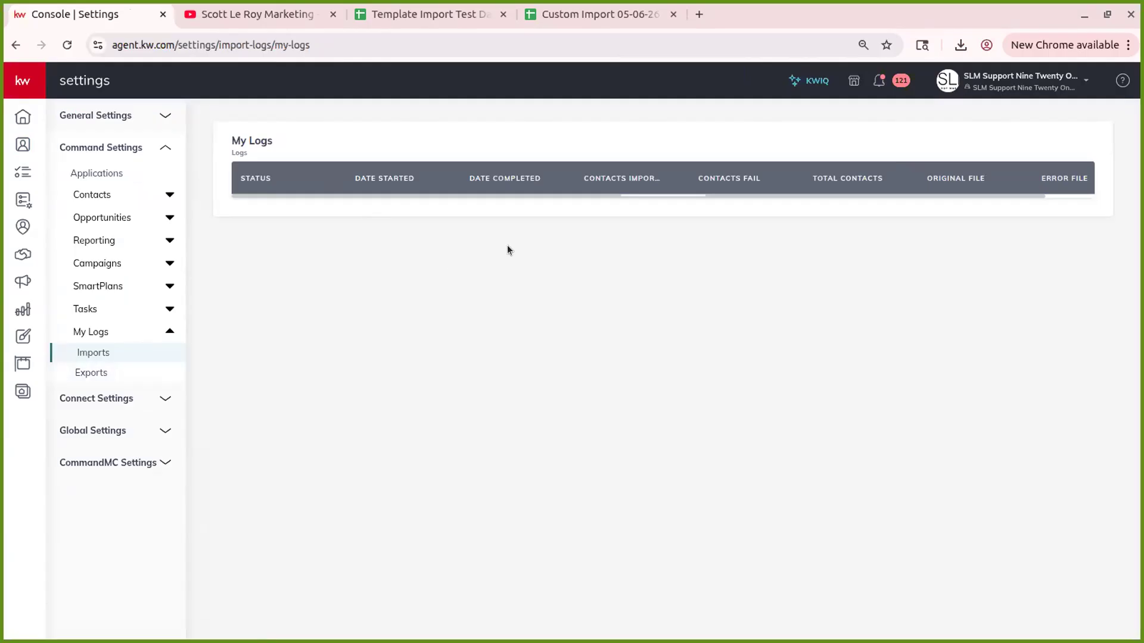
click(67, 45)
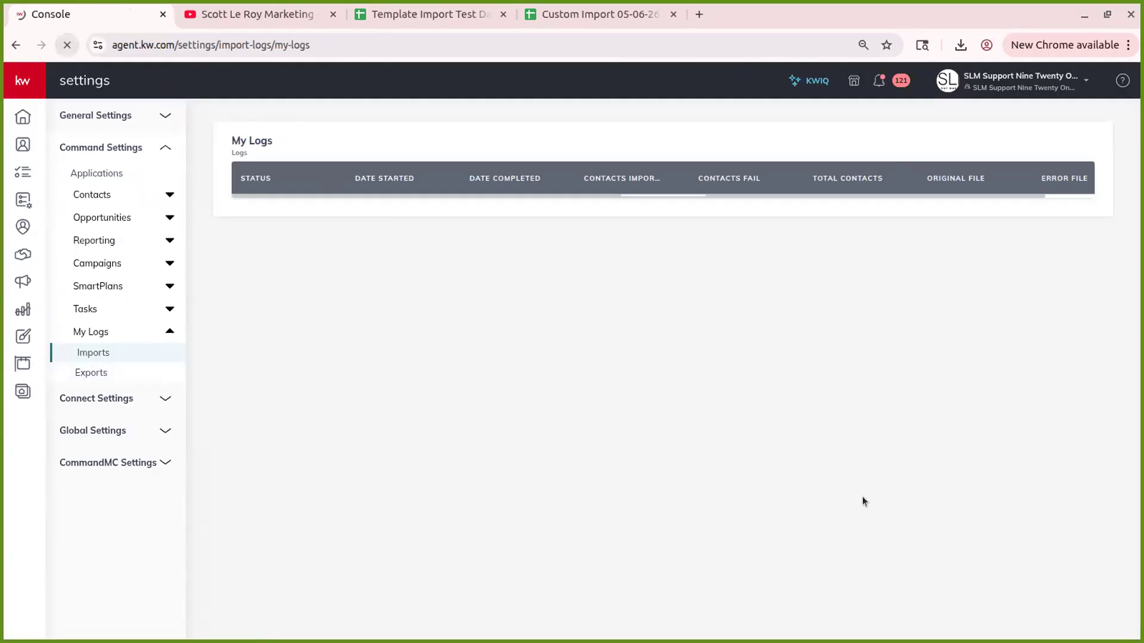
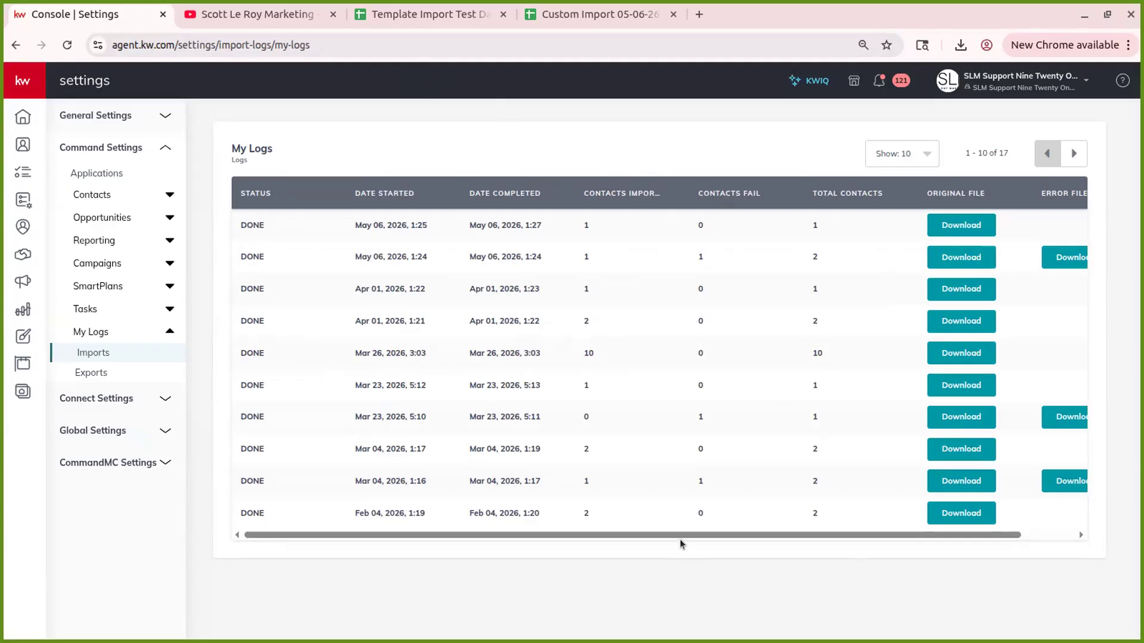
- Scroll the import logs table right until the Error File column is visible
mouse_move(689, 533)
mouse_down()
mouse_move(714, 534)
mouse_move(678, 535)
mouse_up()
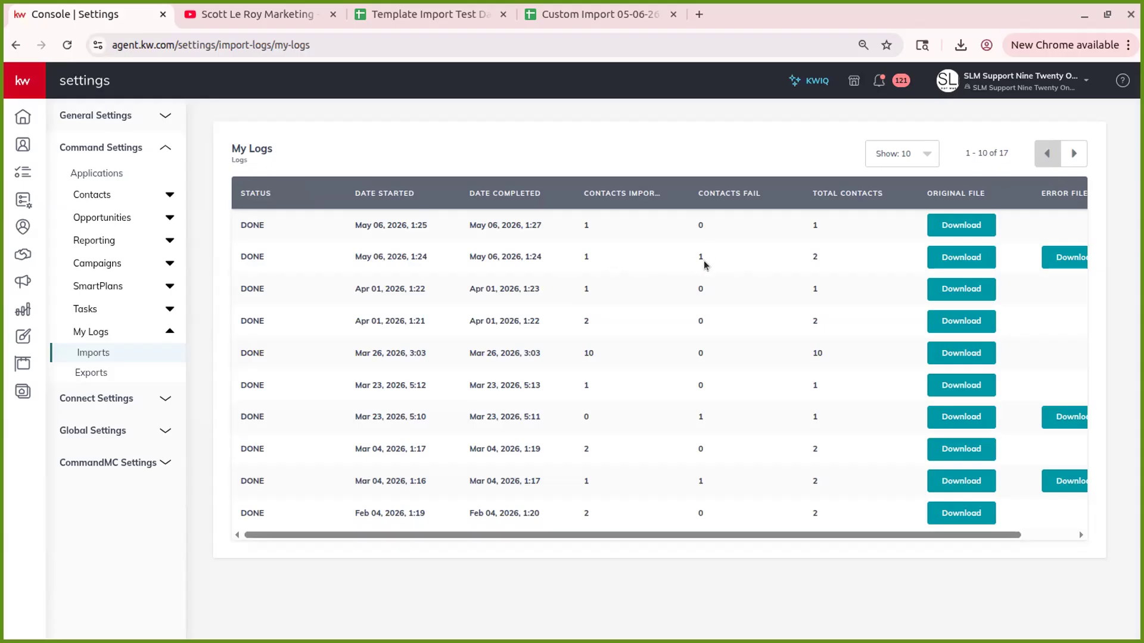
drag(629, 535, 683, 535)
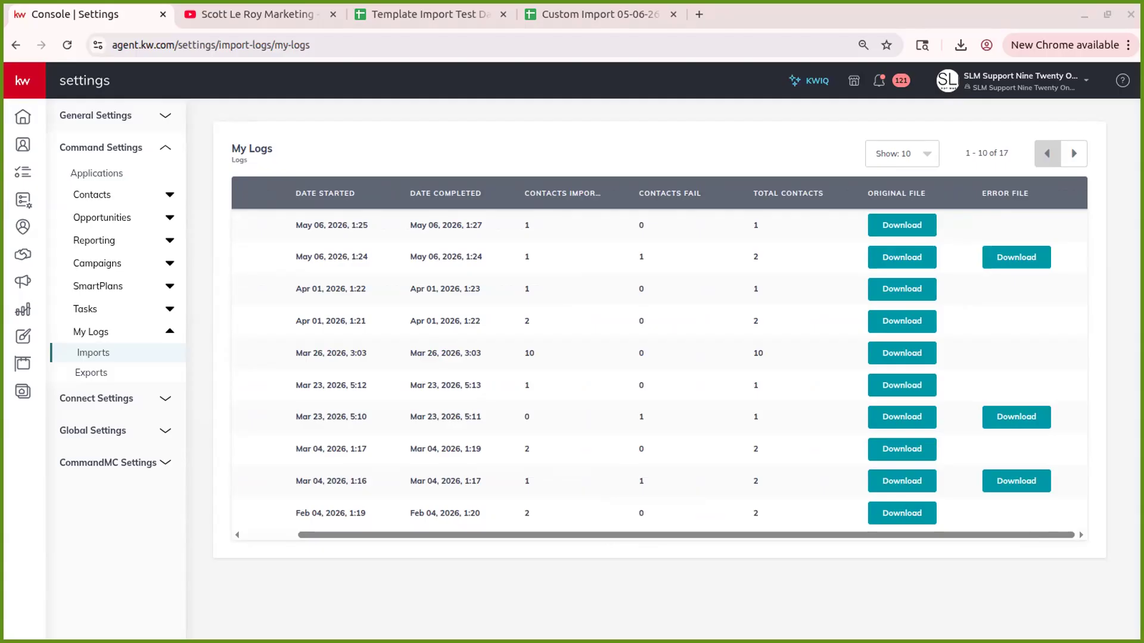
- Load the error file's Sheets link in a new tab and scroll row 3 to its error columns
click(699, 13)
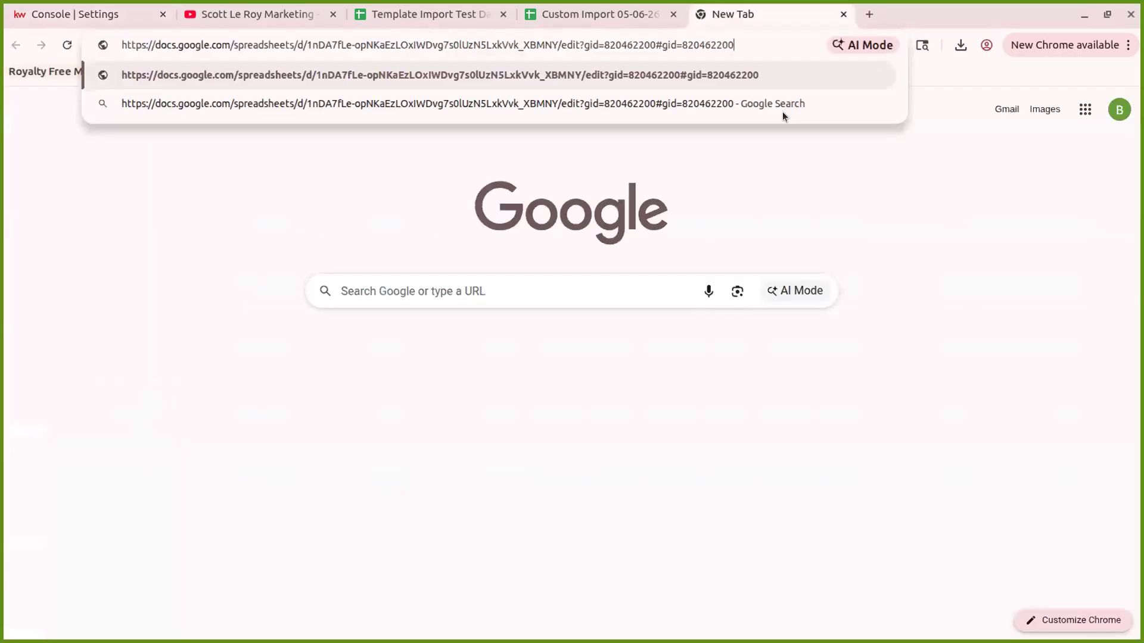
key(Return)
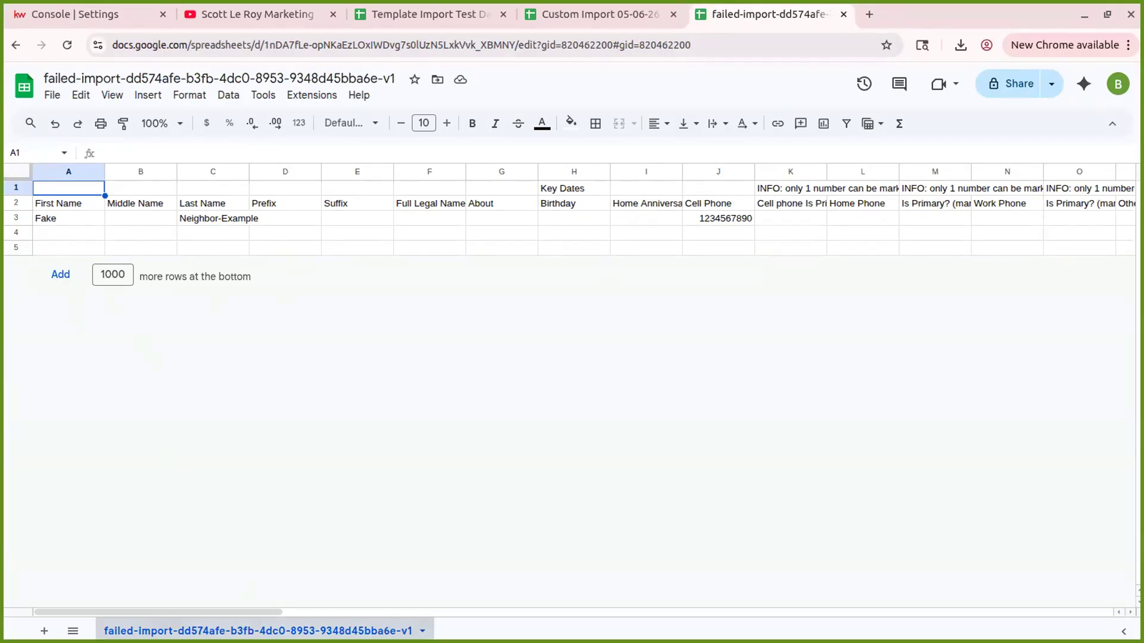
mouse_move(199, 613)
mouse_down()
mouse_move(256, 609)
mouse_move(197, 611)
mouse_up()
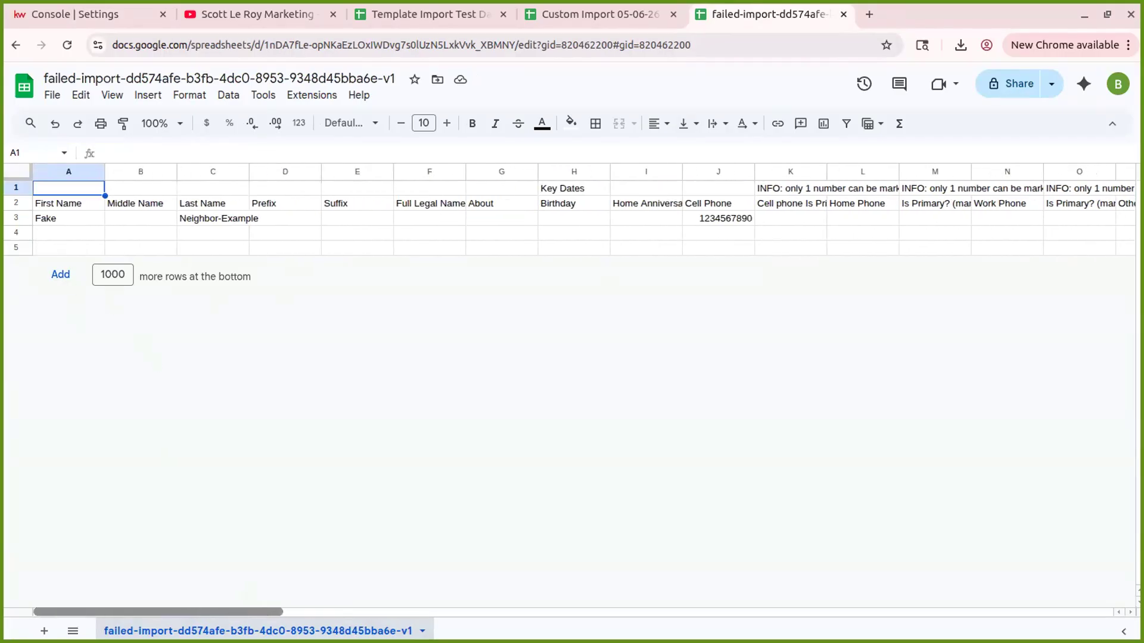
click(16, 218)
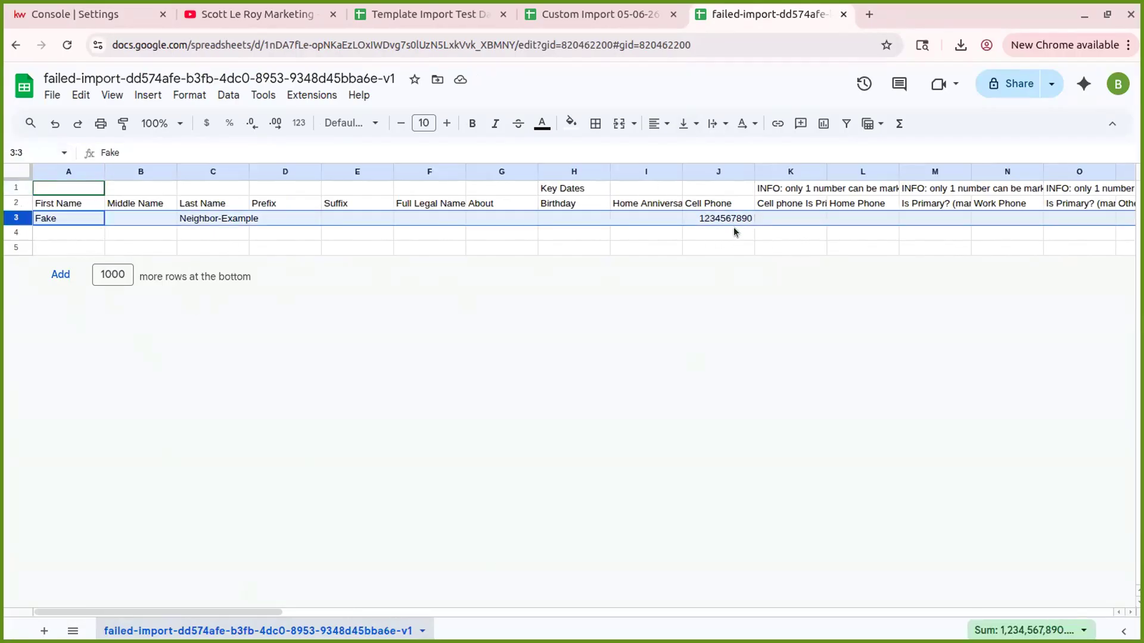
drag(270, 610, 1135, 343)
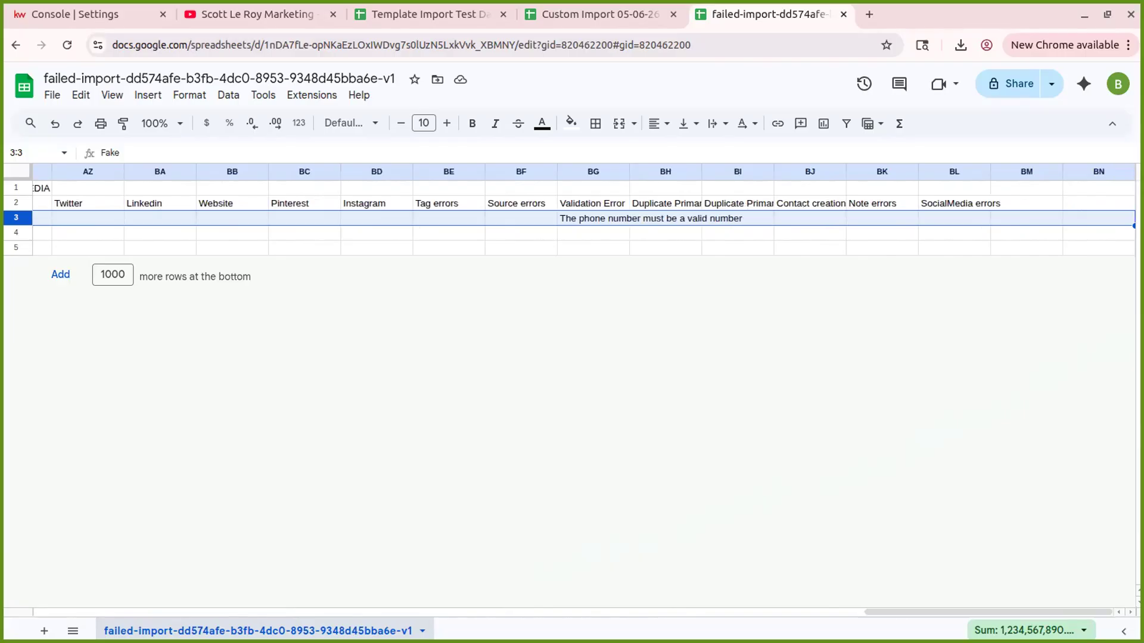
- Read the BE–BI error columns and the BG3 validation message, then close the sheet
click(451, 171)
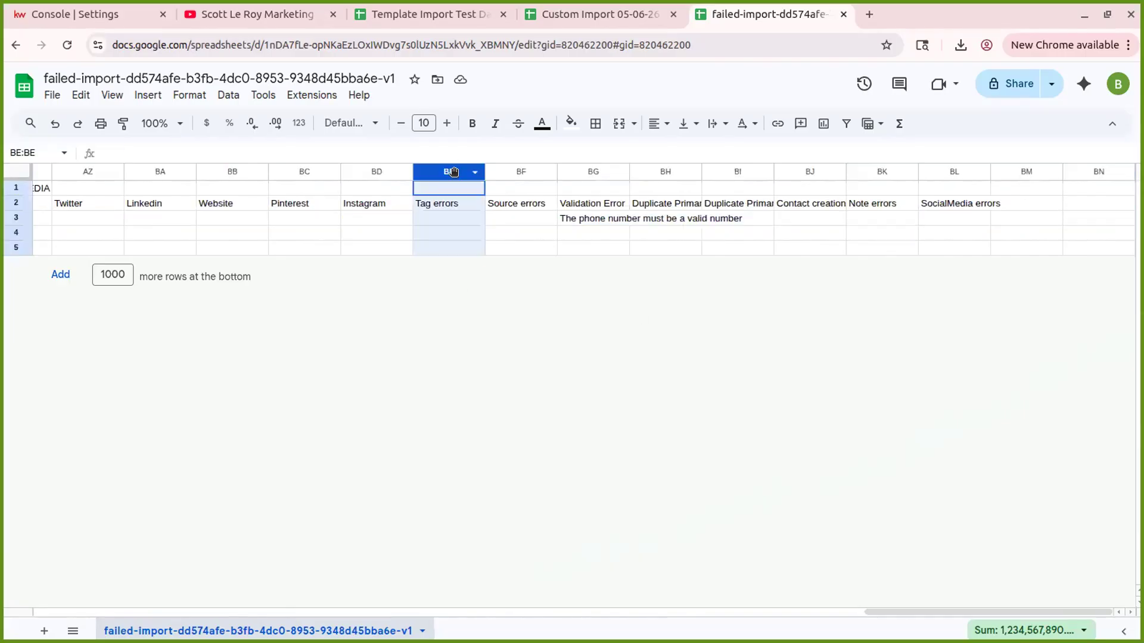
click(522, 172)
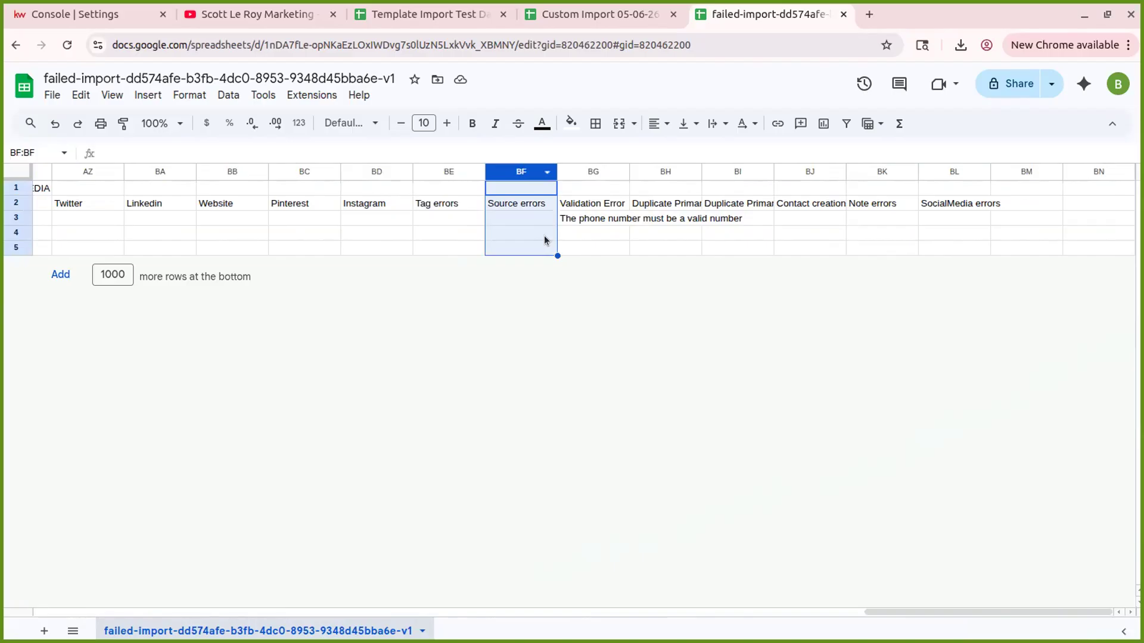
click(586, 171)
click(589, 217)
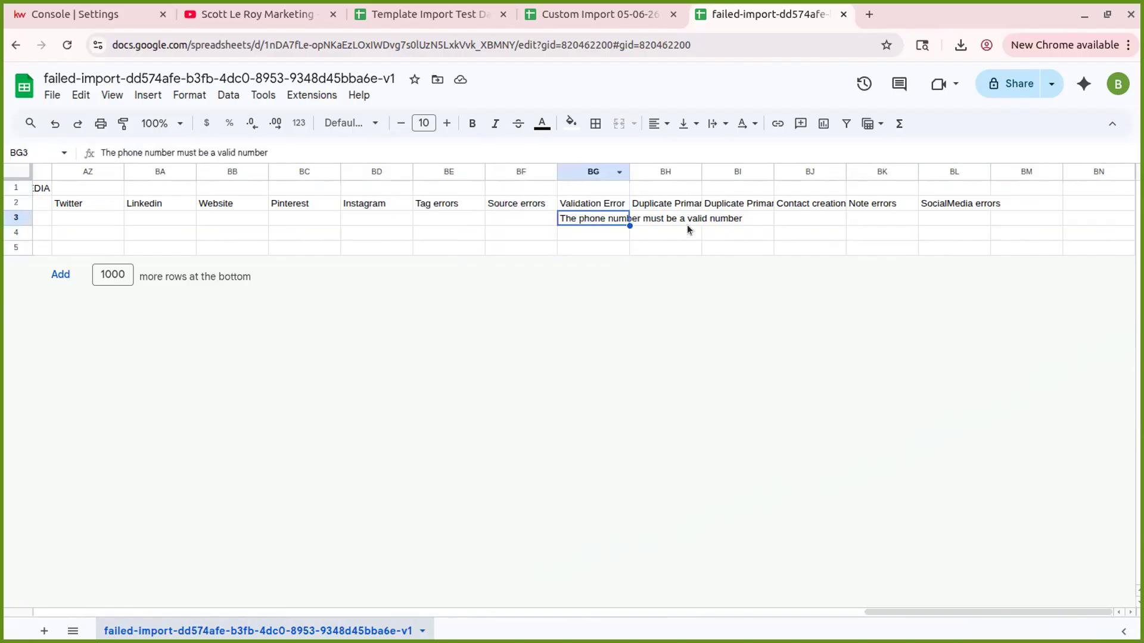
drag(1086, 612, 1080, 495)
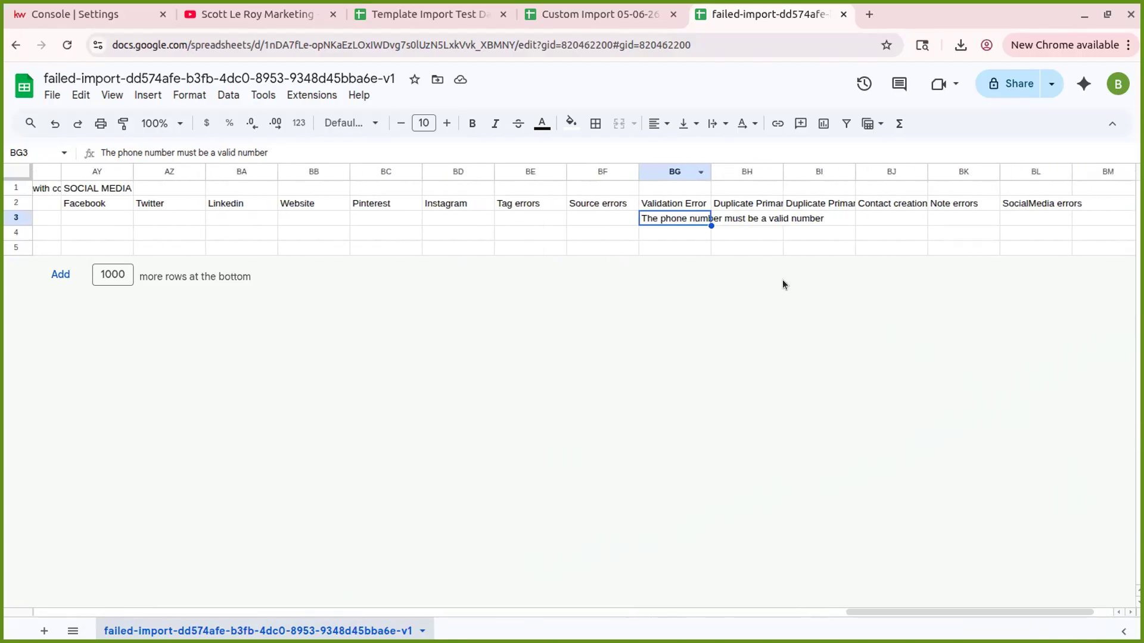
click(751, 172)
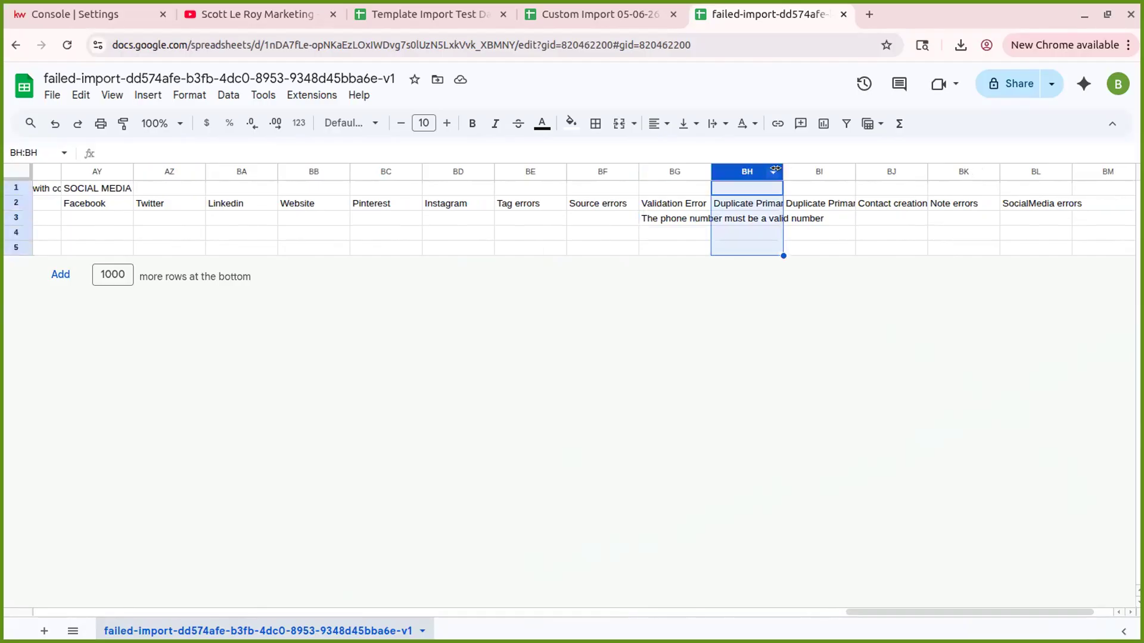
click(773, 204)
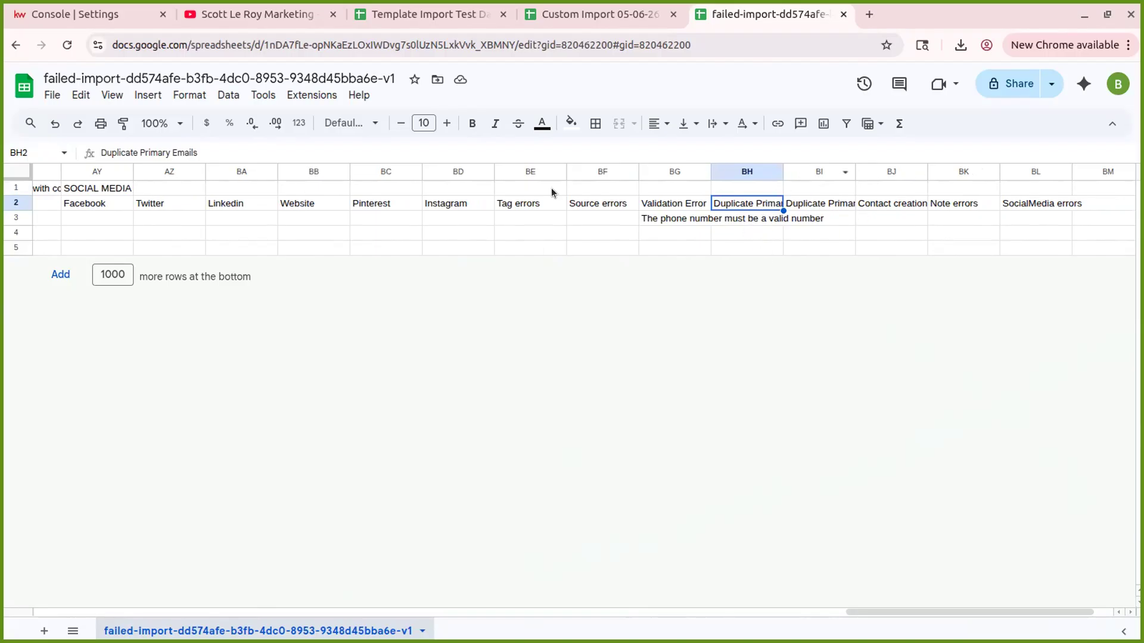
click(798, 173)
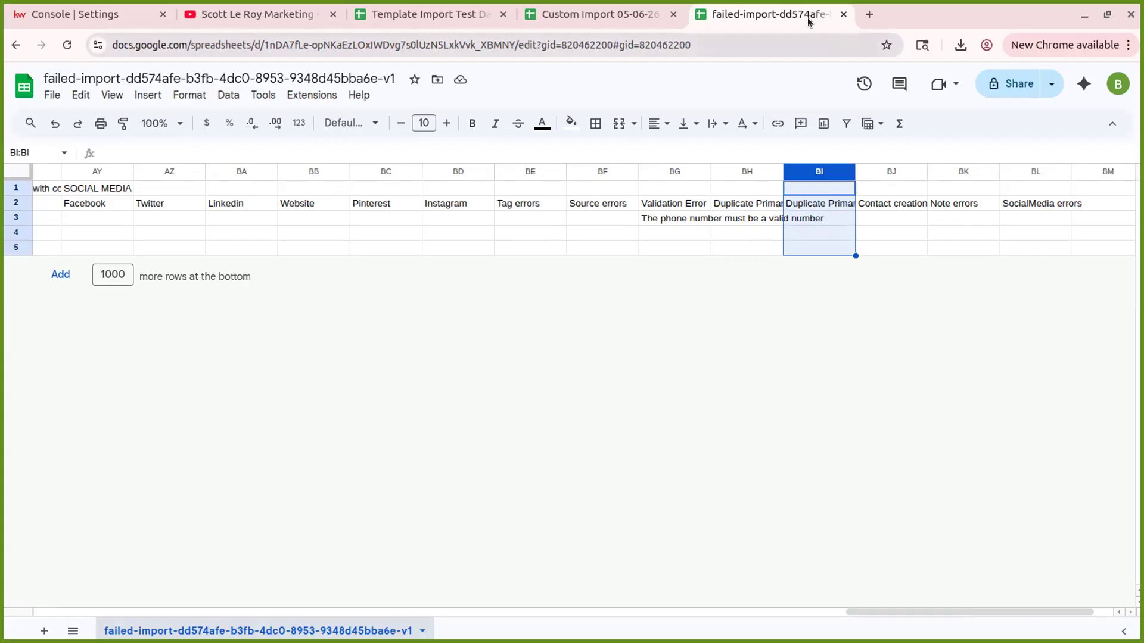
click(845, 15)
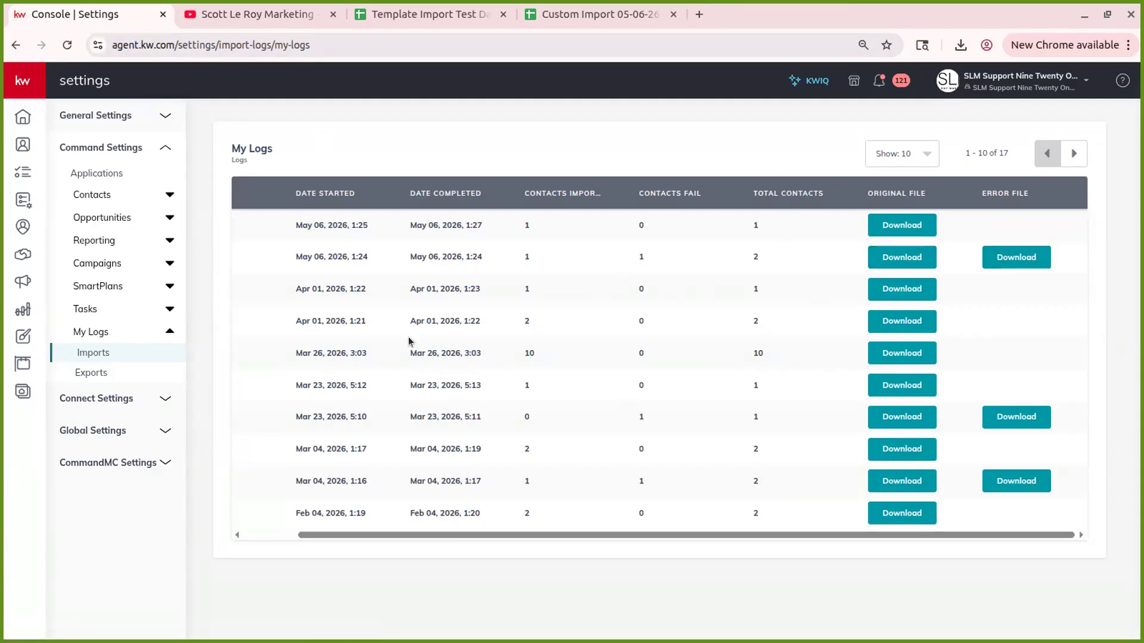
- From Home, go to the Contacts list and start a new contact with Create Contact
click(39, 119)
click(22, 145)
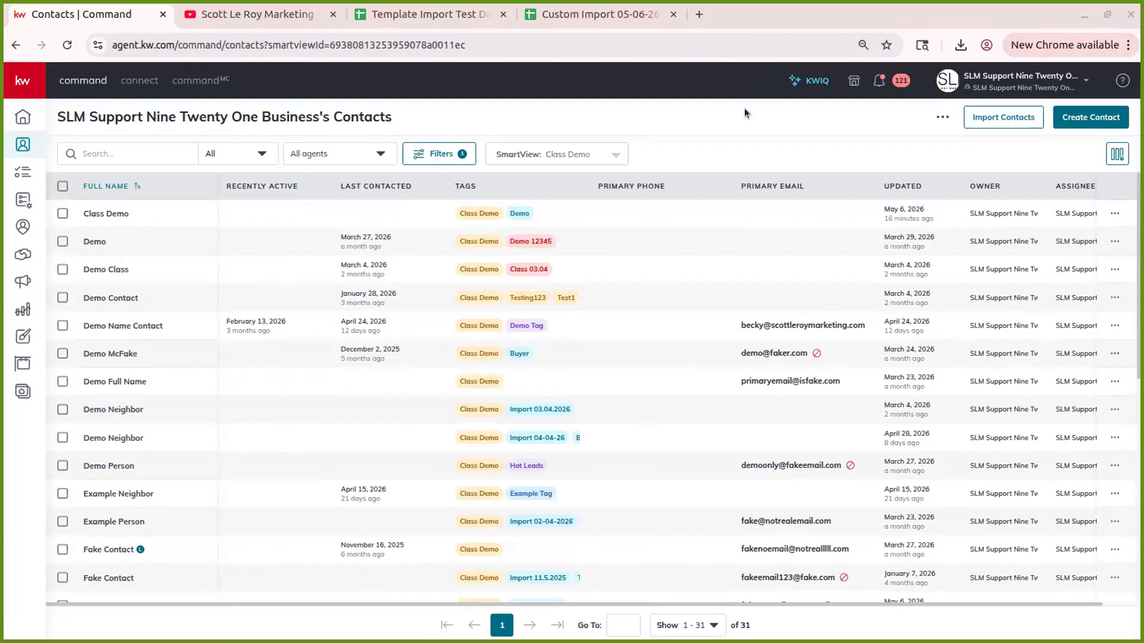
click(1085, 117)
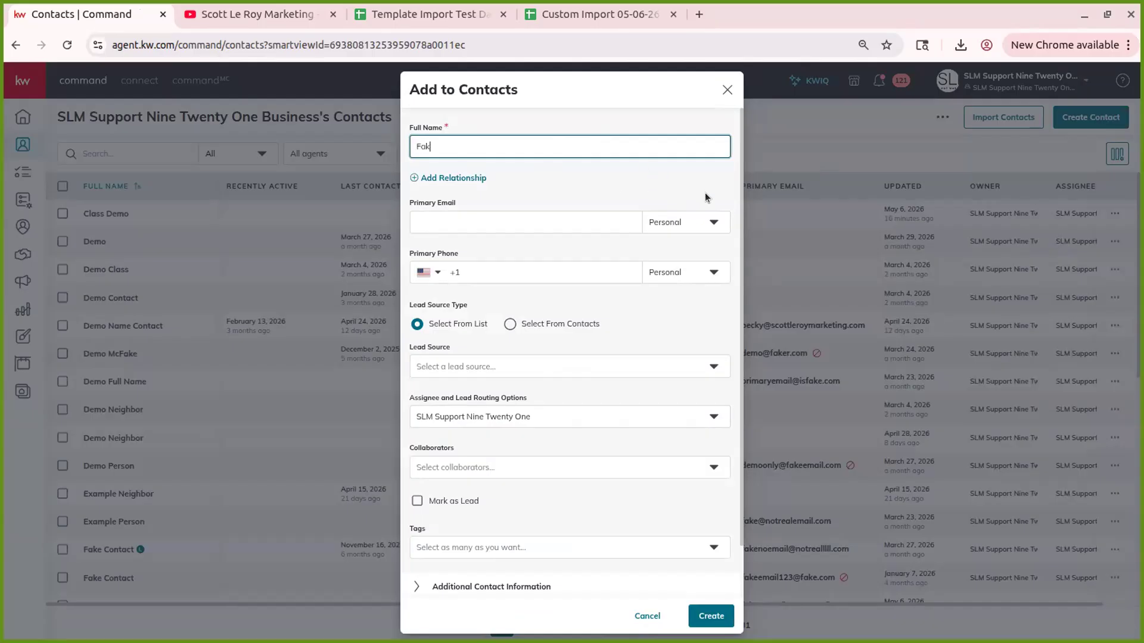
- Finish the full name Fakest Contact and add Demo Contact as a relationship
text(Contact)
click(470, 178)
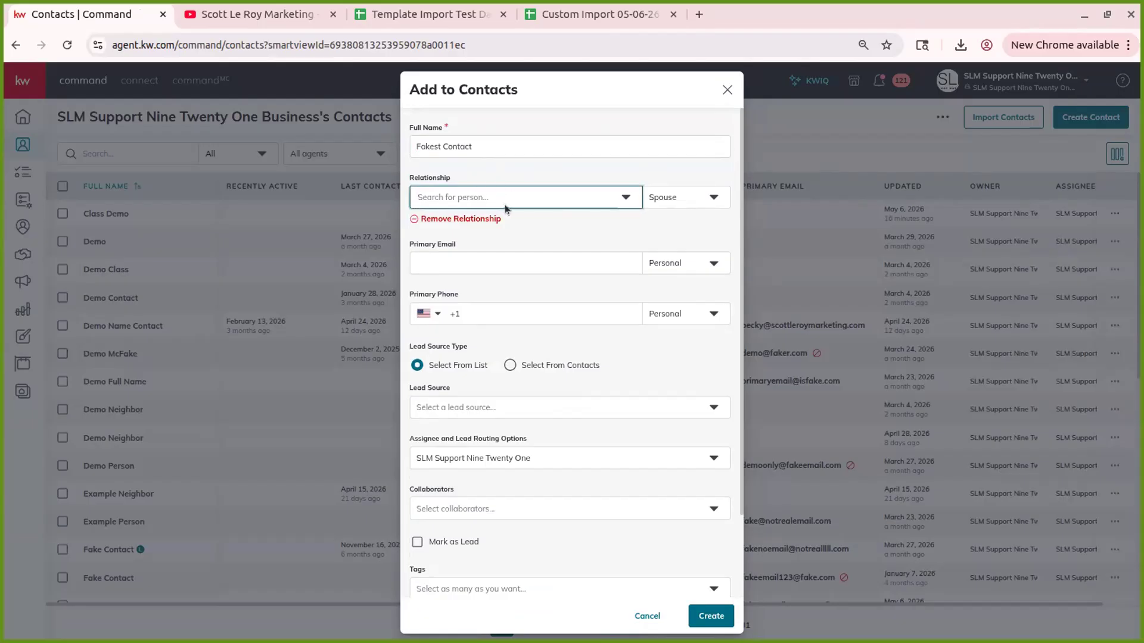
text(demo)
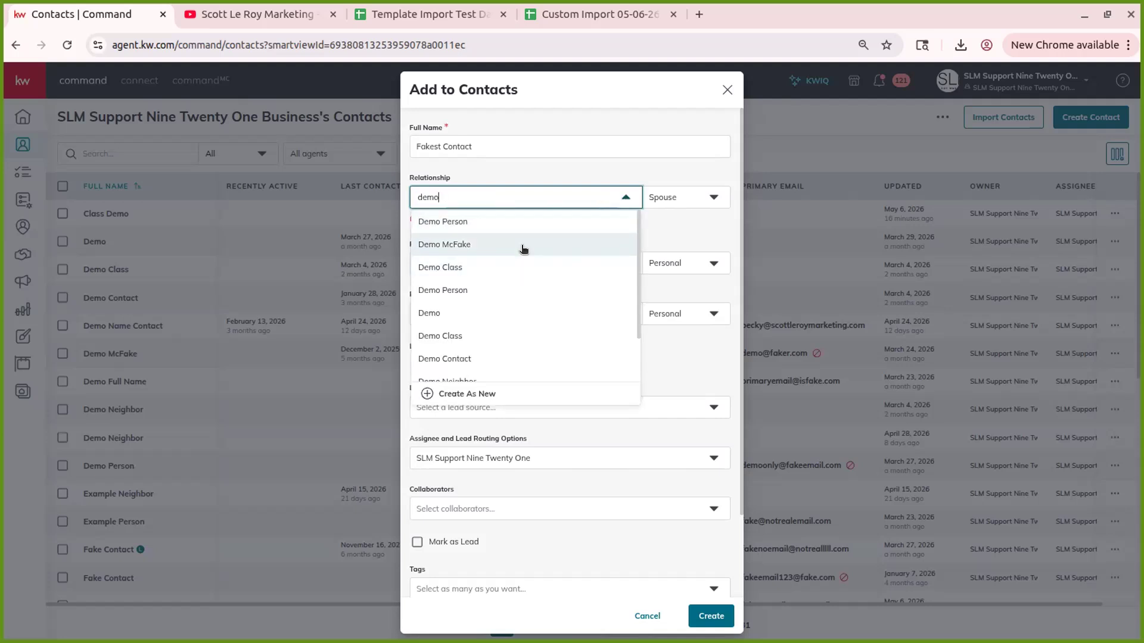
click(499, 357)
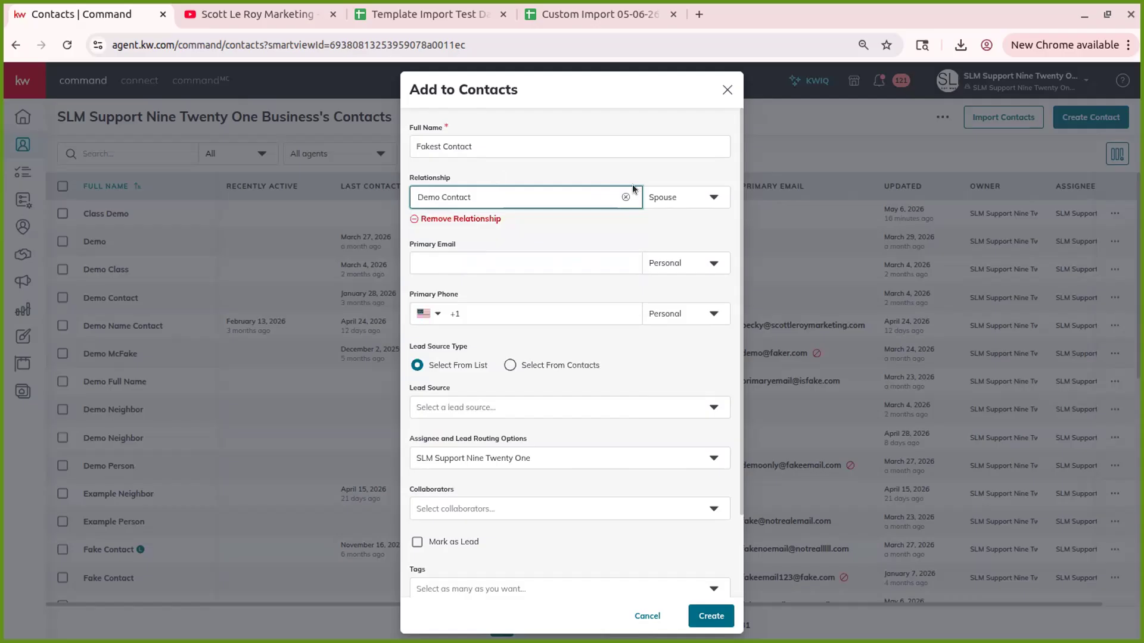
- Change the Demo Contact relationship type from Spouse to Sibling
click(684, 196)
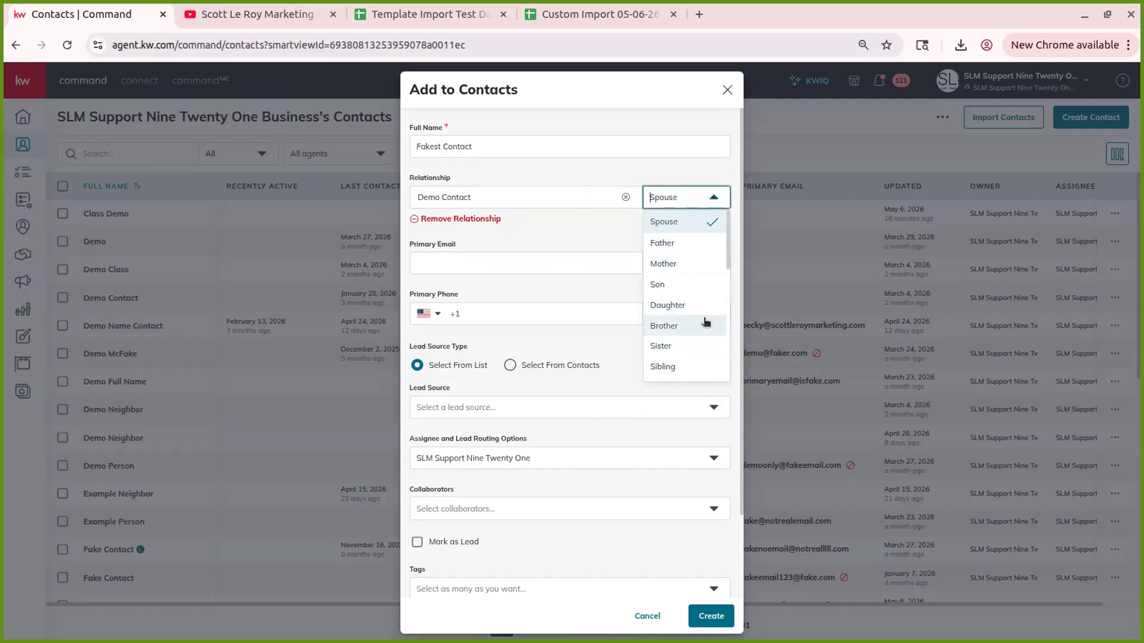
scroll(669, 324, down, 5)
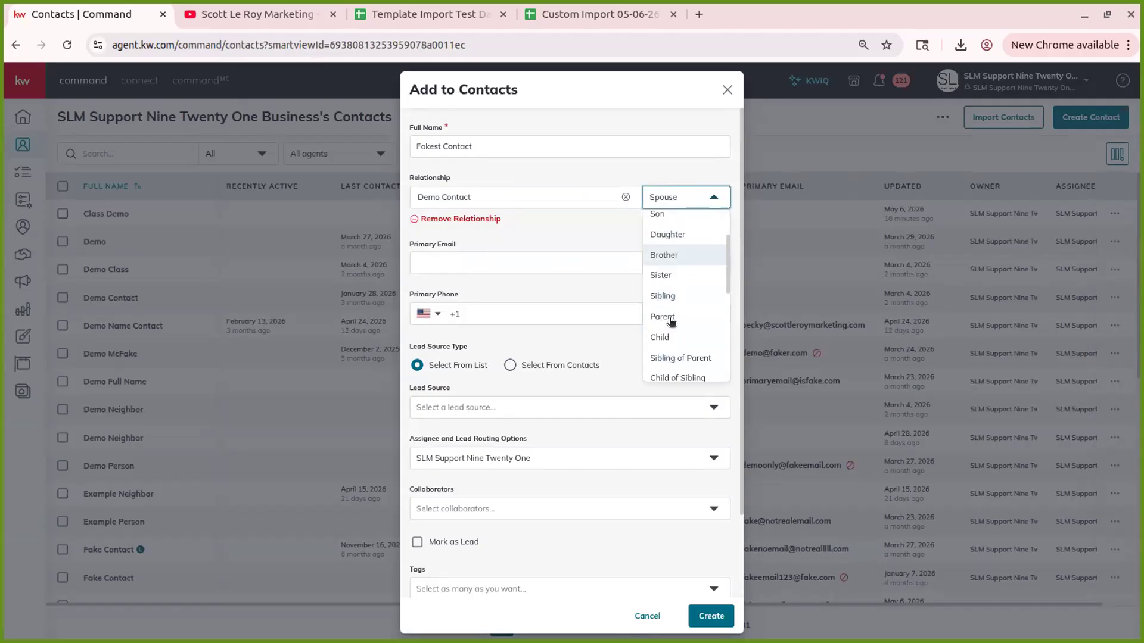
scroll(694, 268, down, 3)
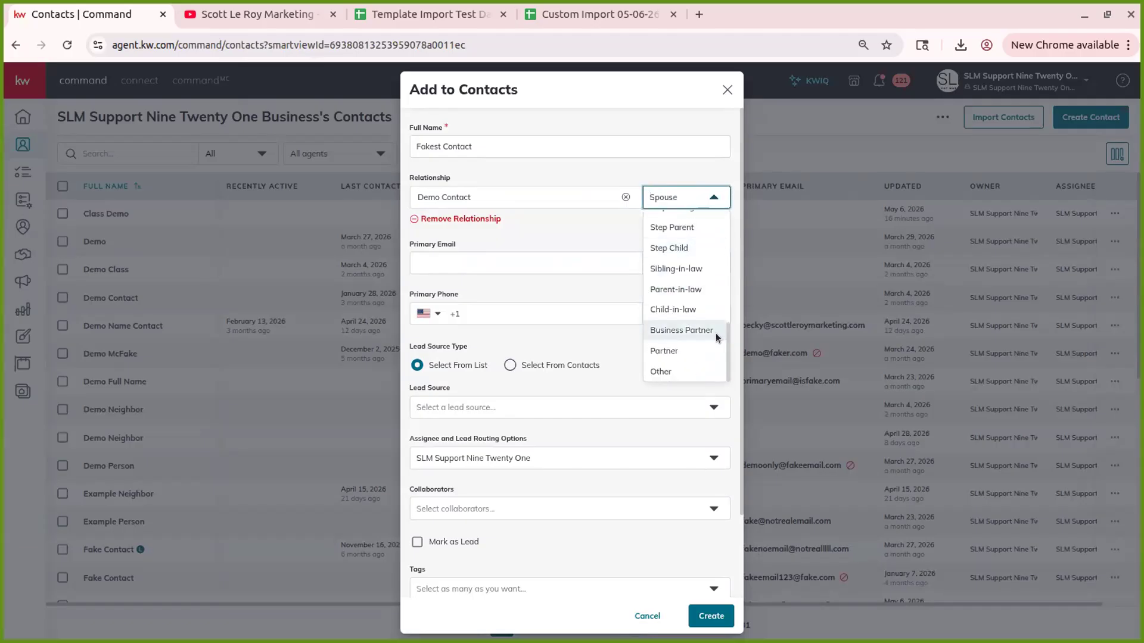
scroll(686, 310, up, 3)
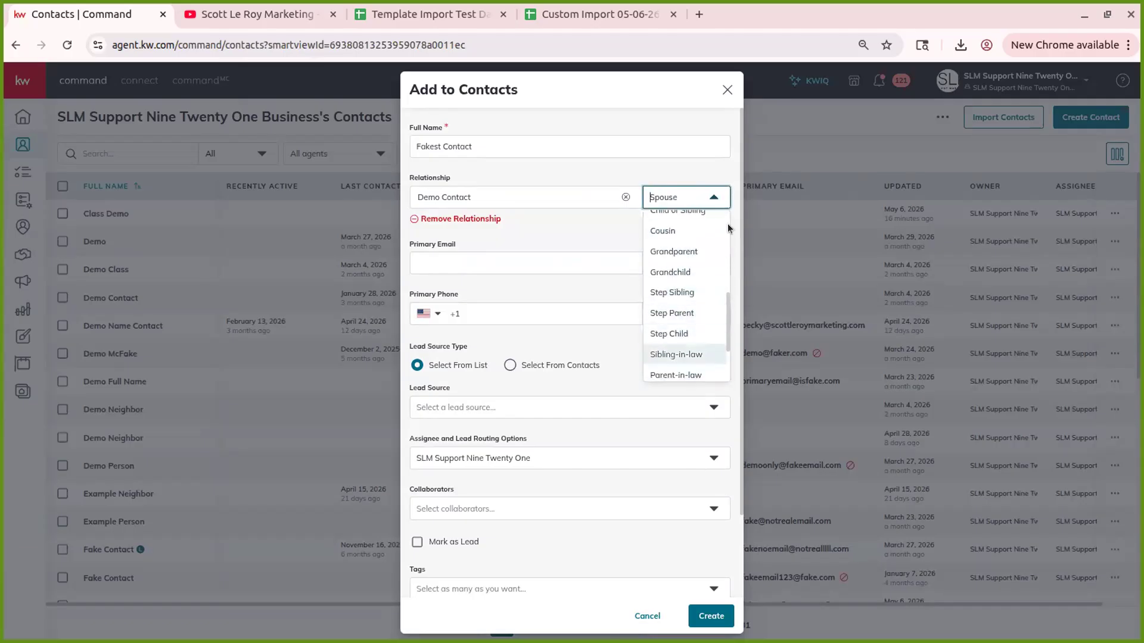
scroll(677, 262, down, 2)
scroll(679, 333, up, 10)
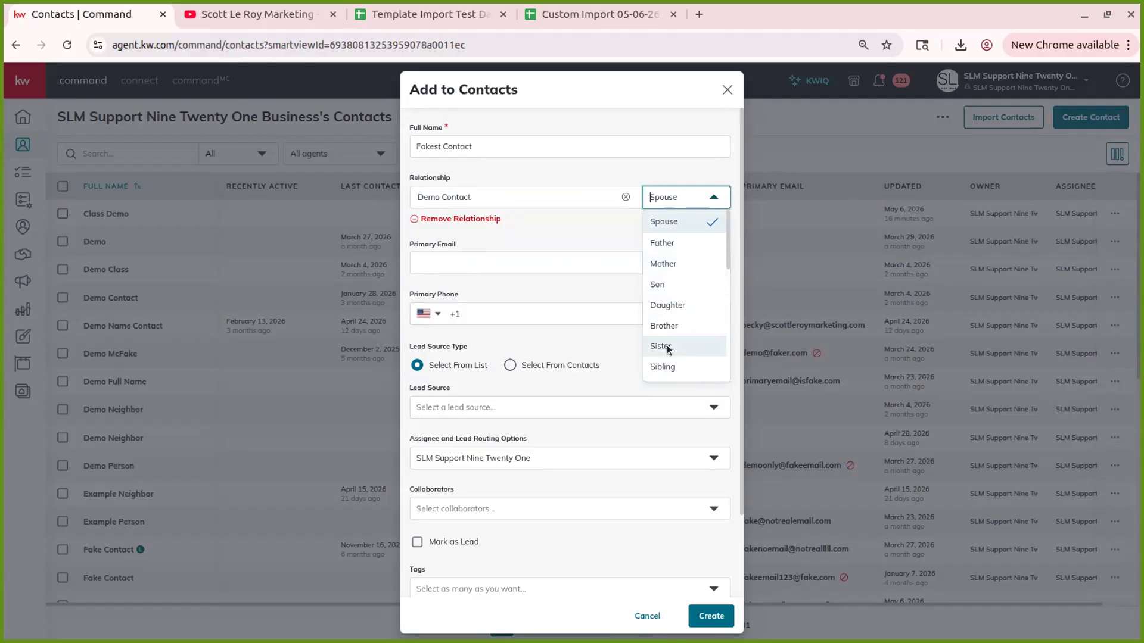
click(663, 366)
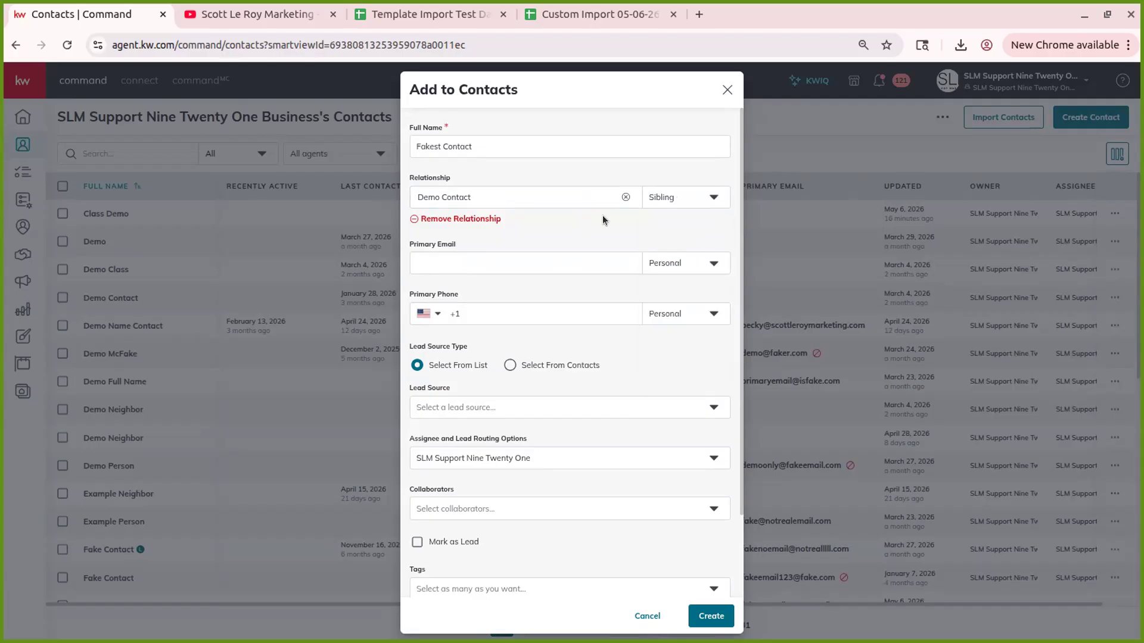
click(430, 262)
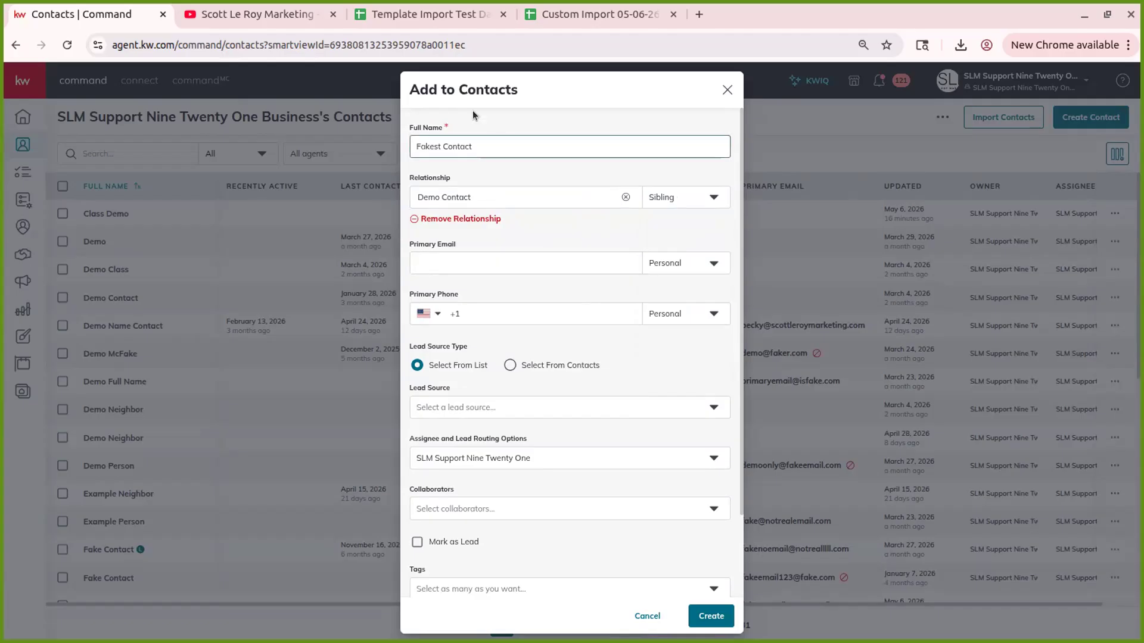
click(446, 143)
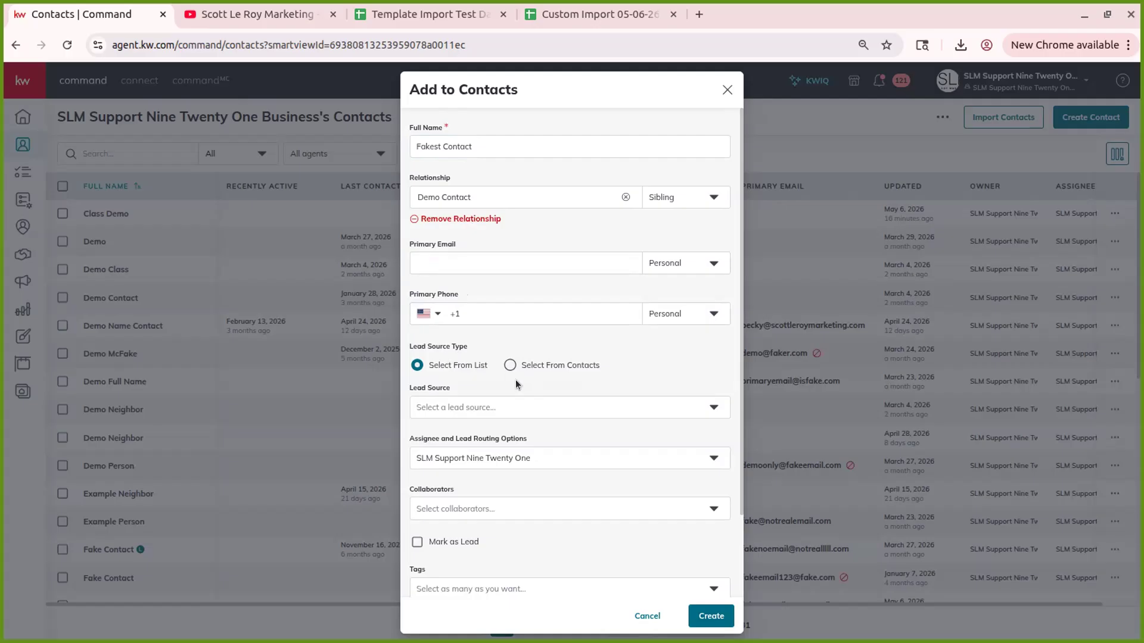
- Browse the lead source list and choose Website Lead
click(479, 405)
scroll(492, 525, down, 1)
scroll(493, 470, up, 2)
scroll(483, 488, down, 4)
scroll(494, 464, up, 4)
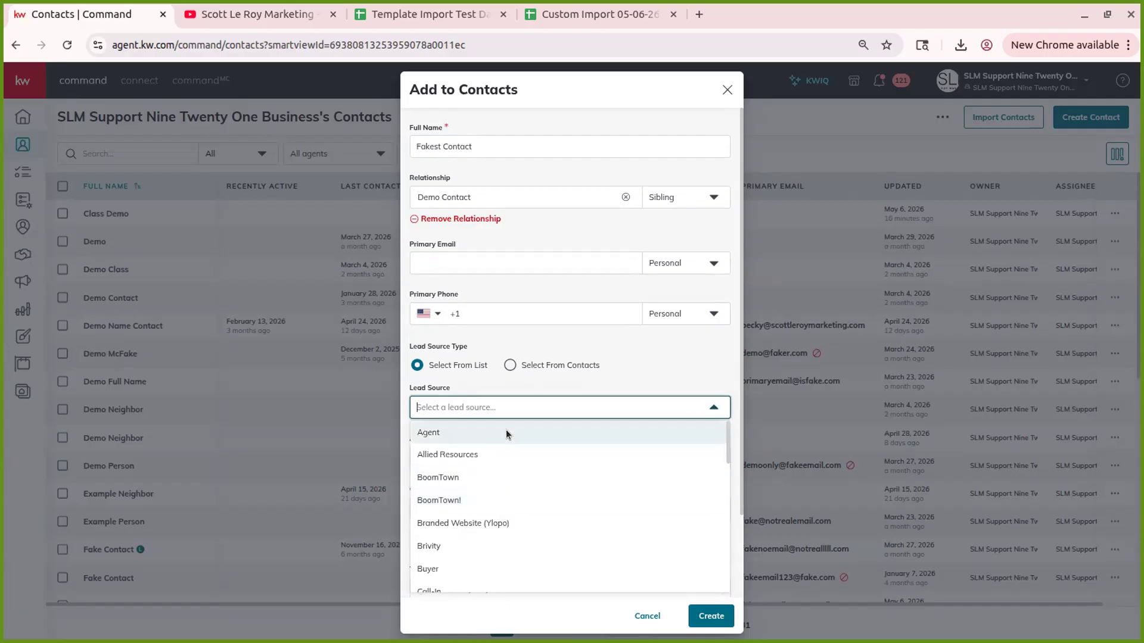
click(588, 349)
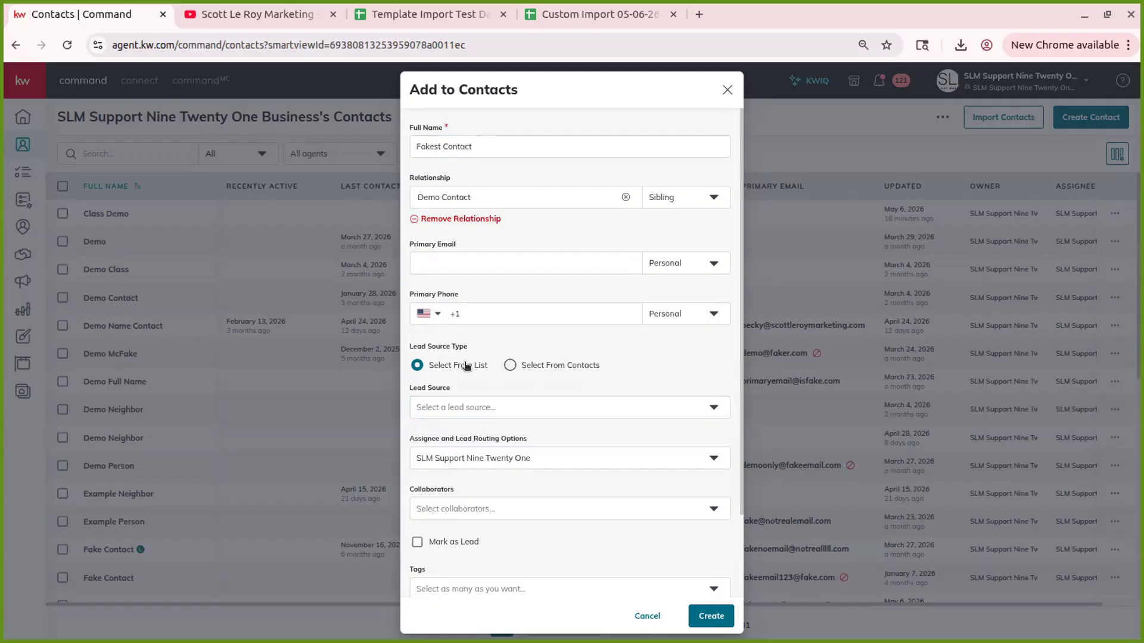
click(446, 407)
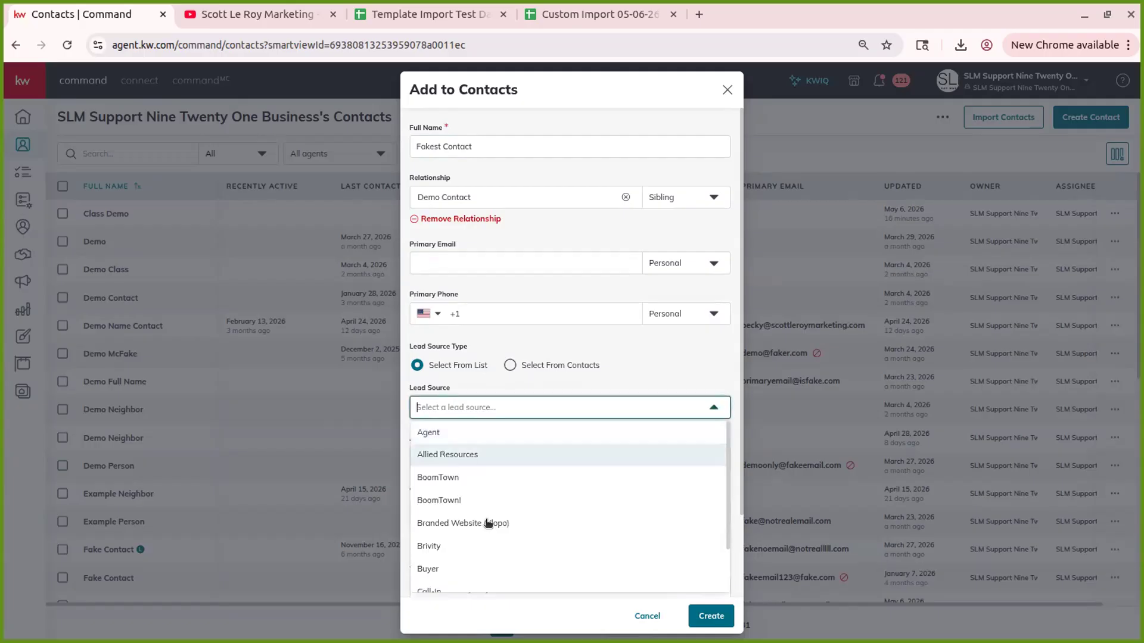
scroll(488, 463, down, 1)
scroll(491, 464, down, 8)
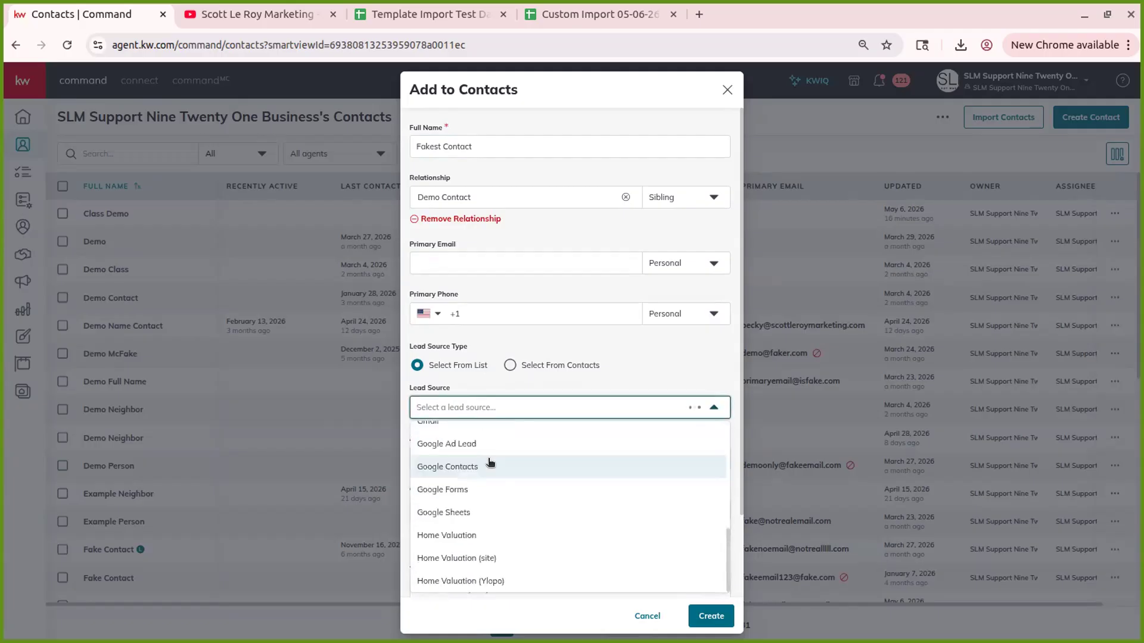
scroll(488, 459, down, 3)
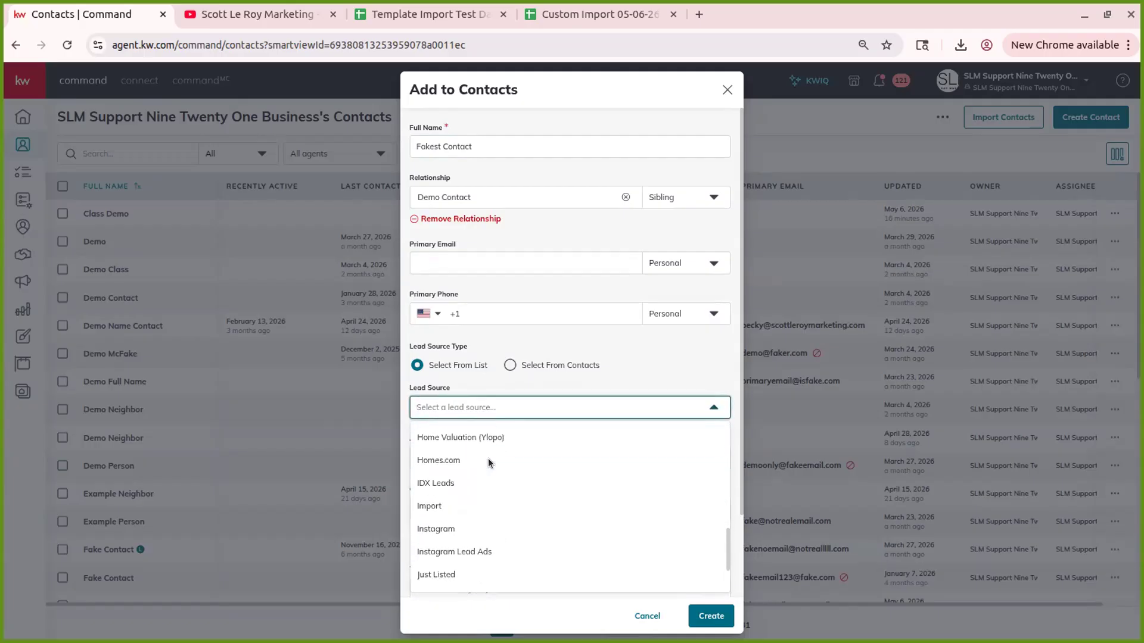
text(web)
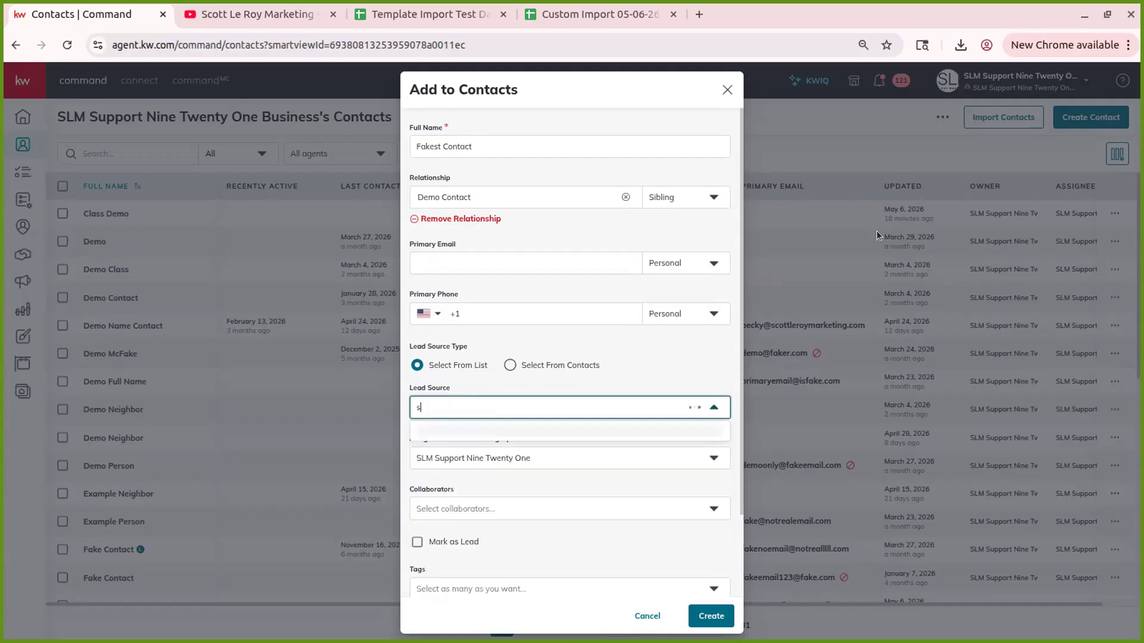
text(site)
click(466, 434)
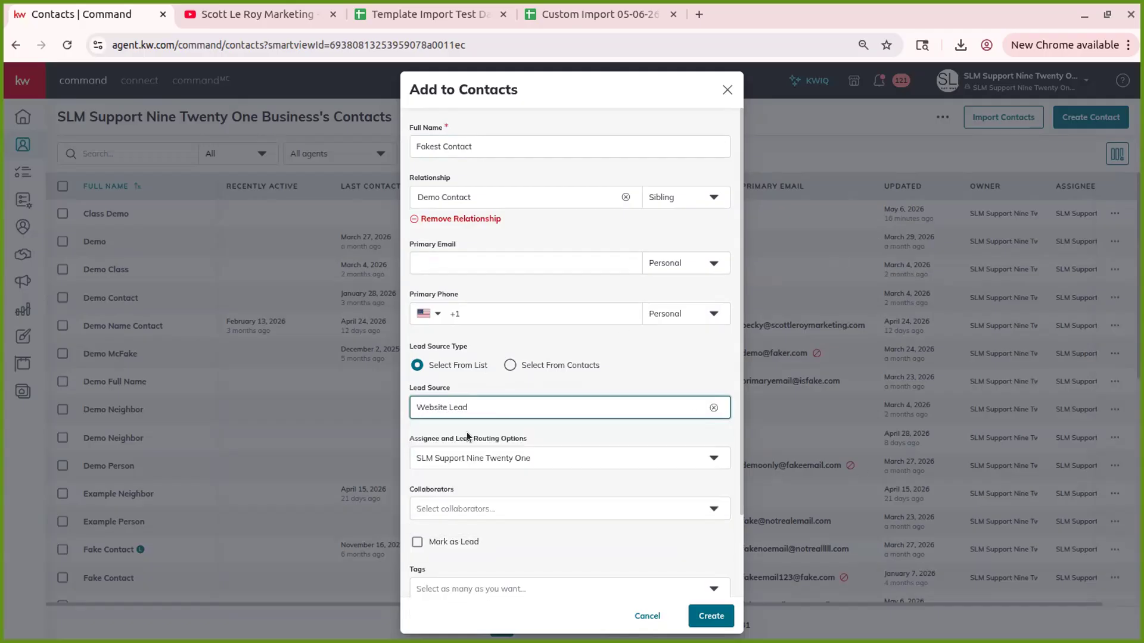
- Switch the lead source to Select From Contacts with Demo Contact as Lead Contact
click(558, 366)
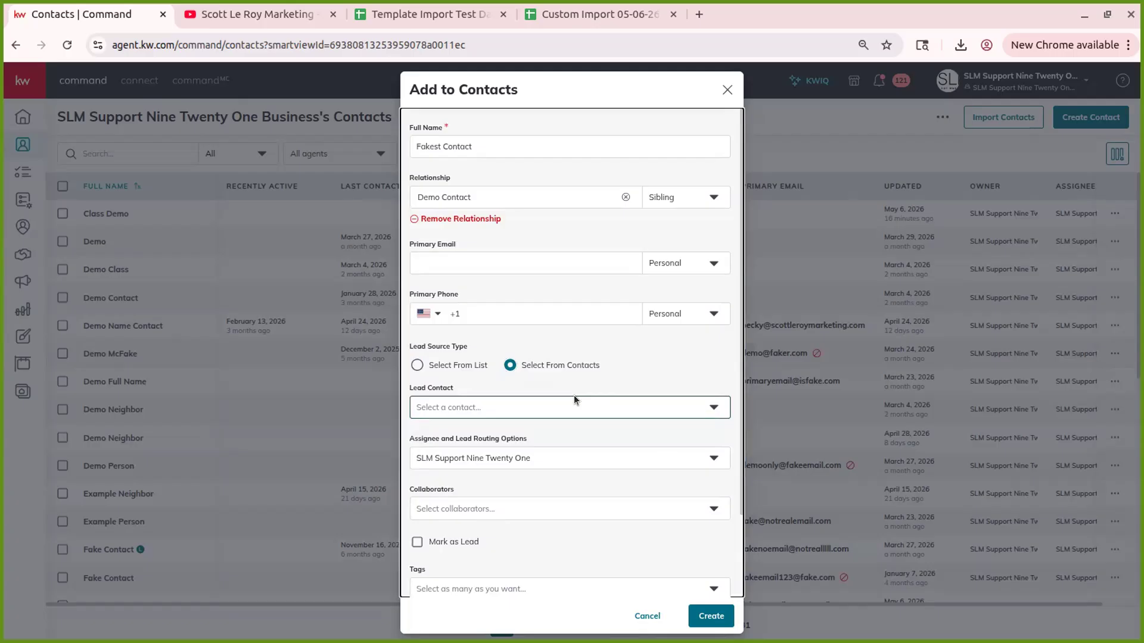
click(439, 408)
text(demo contact)
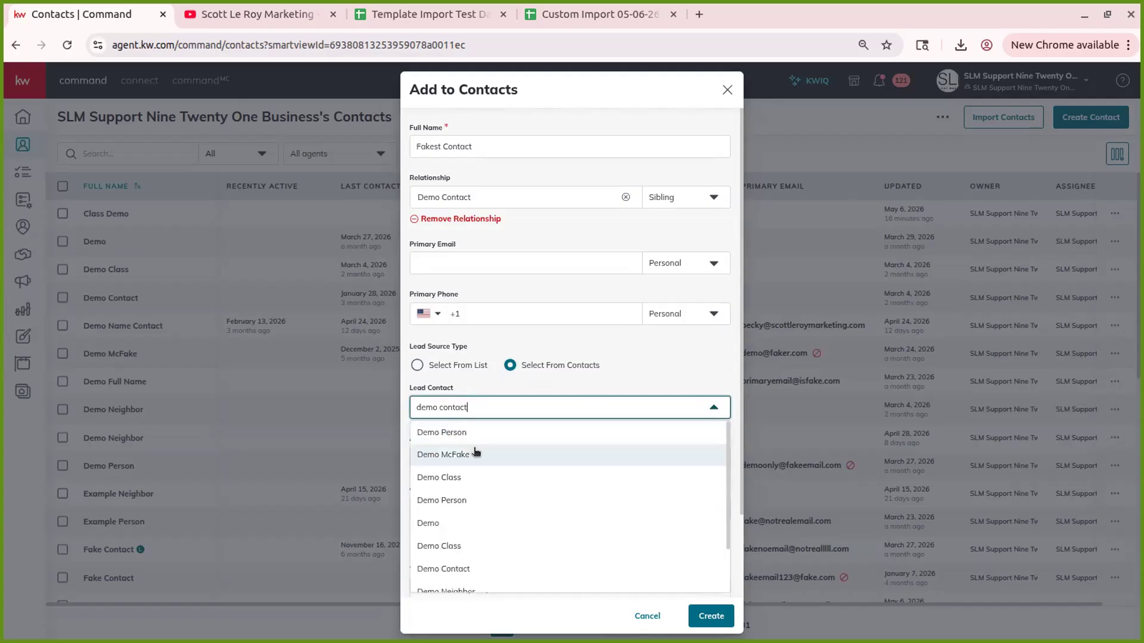
click(480, 433)
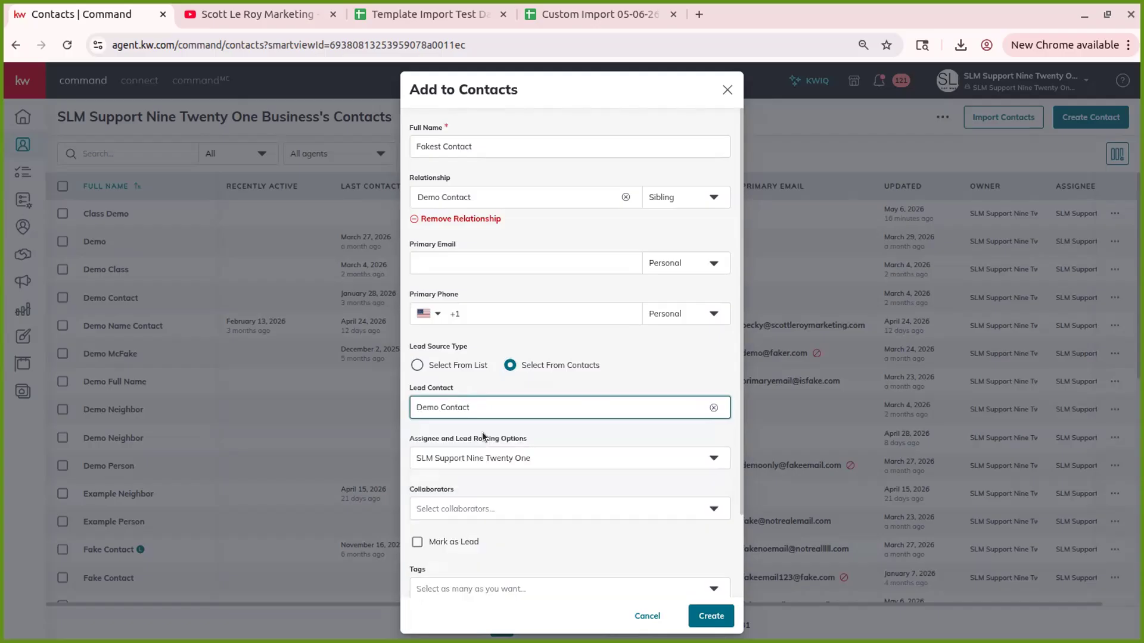
click(690, 361)
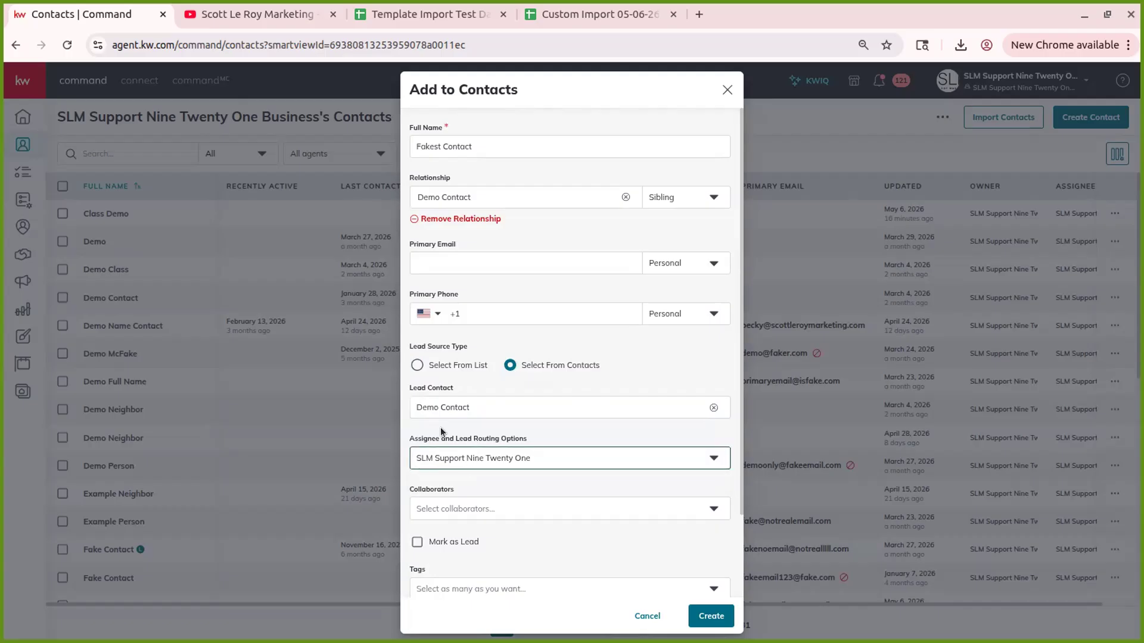
- Keep the current assignee, add SLM Demo as collaborator, and check Mark as Lead
click(534, 457)
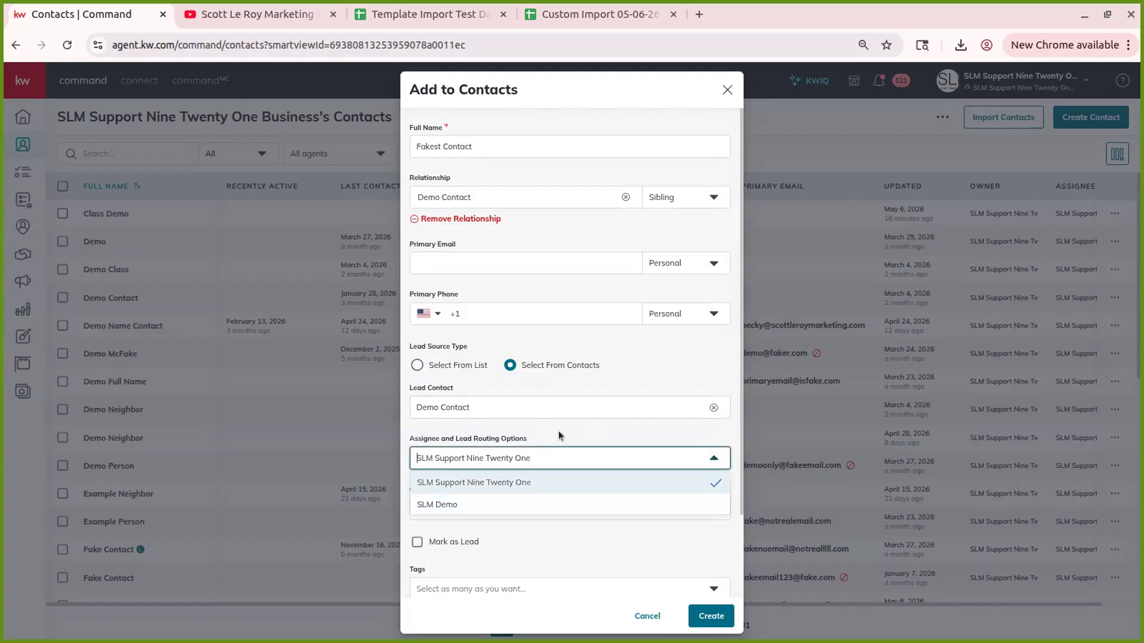
click(538, 427)
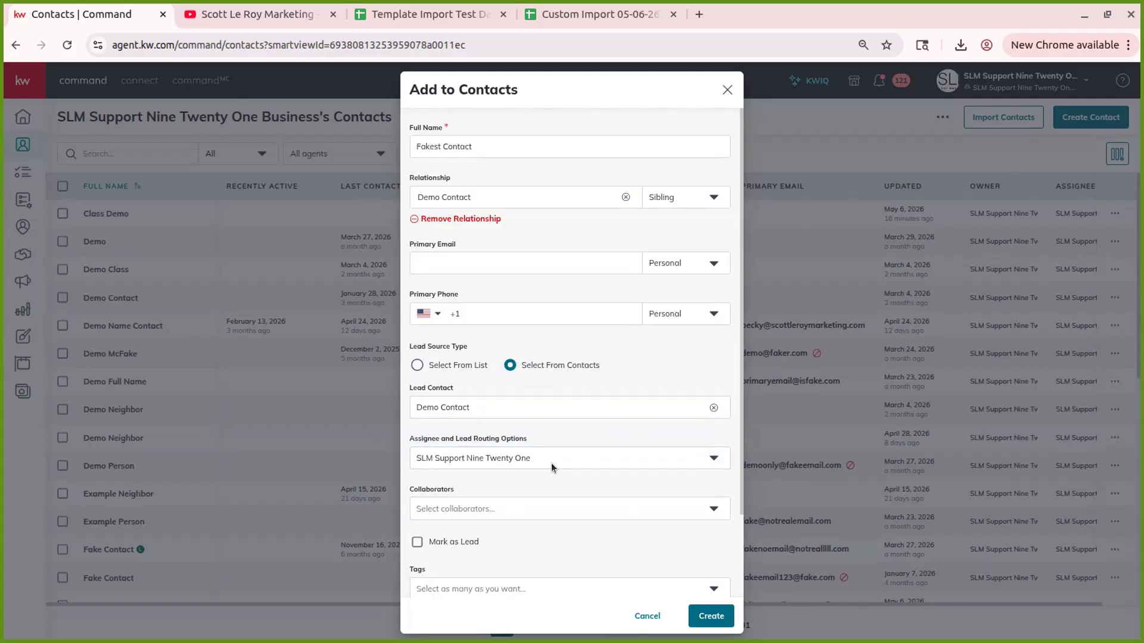
scroll(560, 476, down, 2)
click(482, 411)
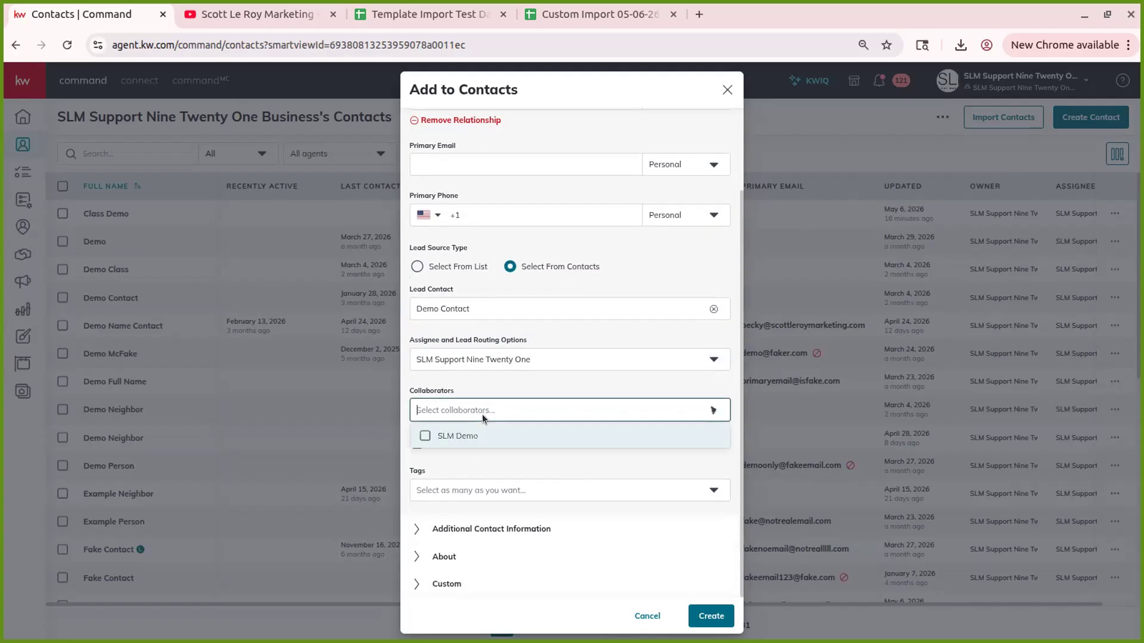
click(448, 439)
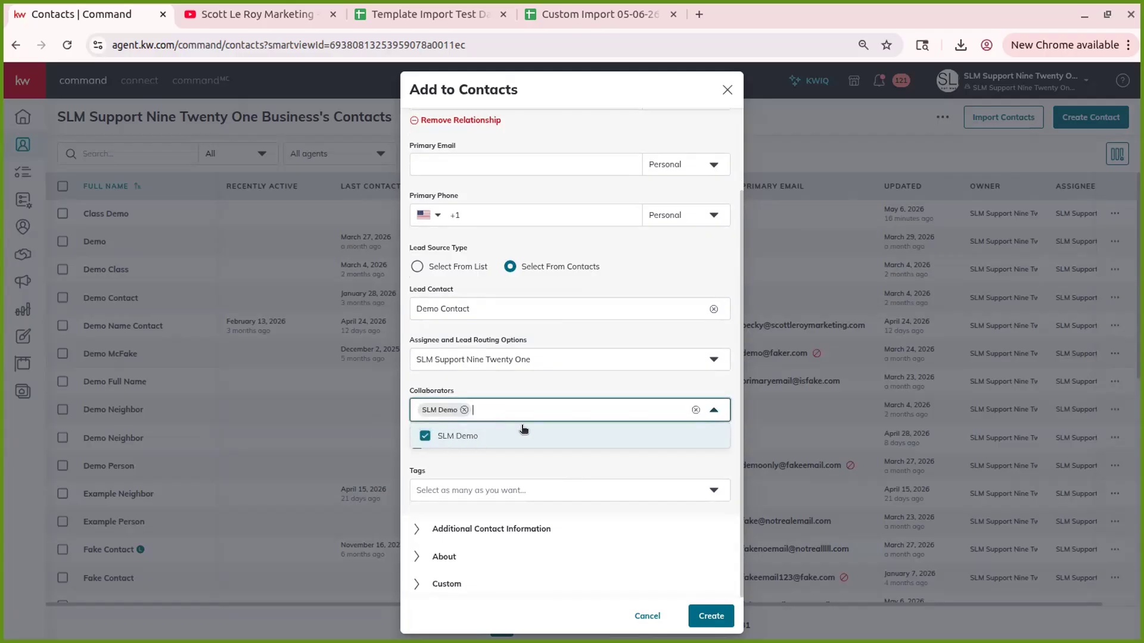
click(518, 386)
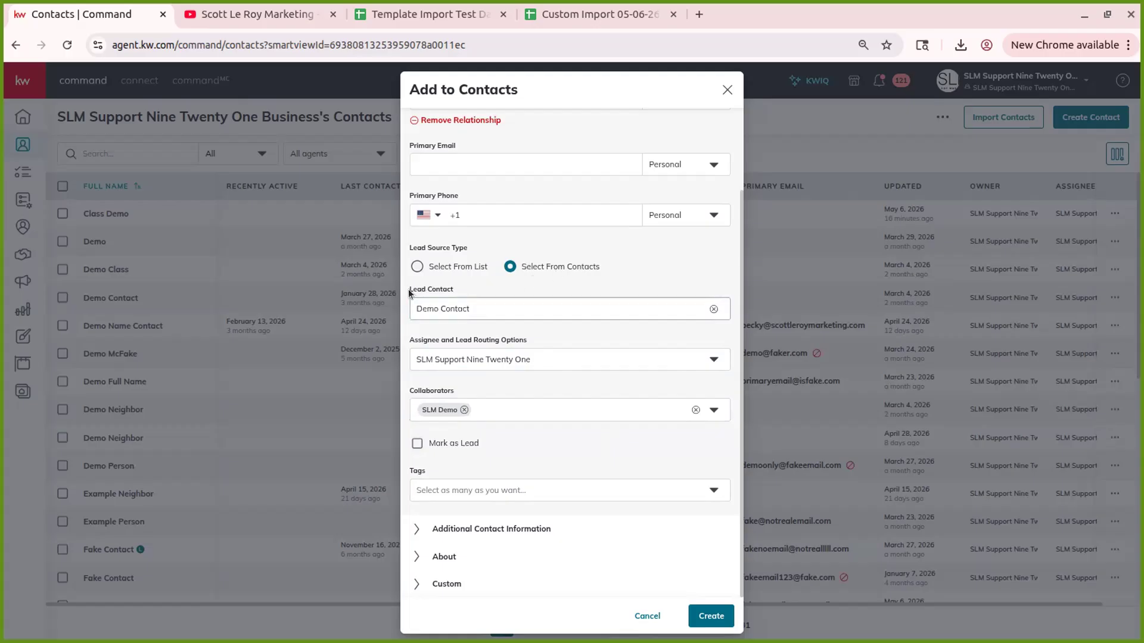
click(466, 443)
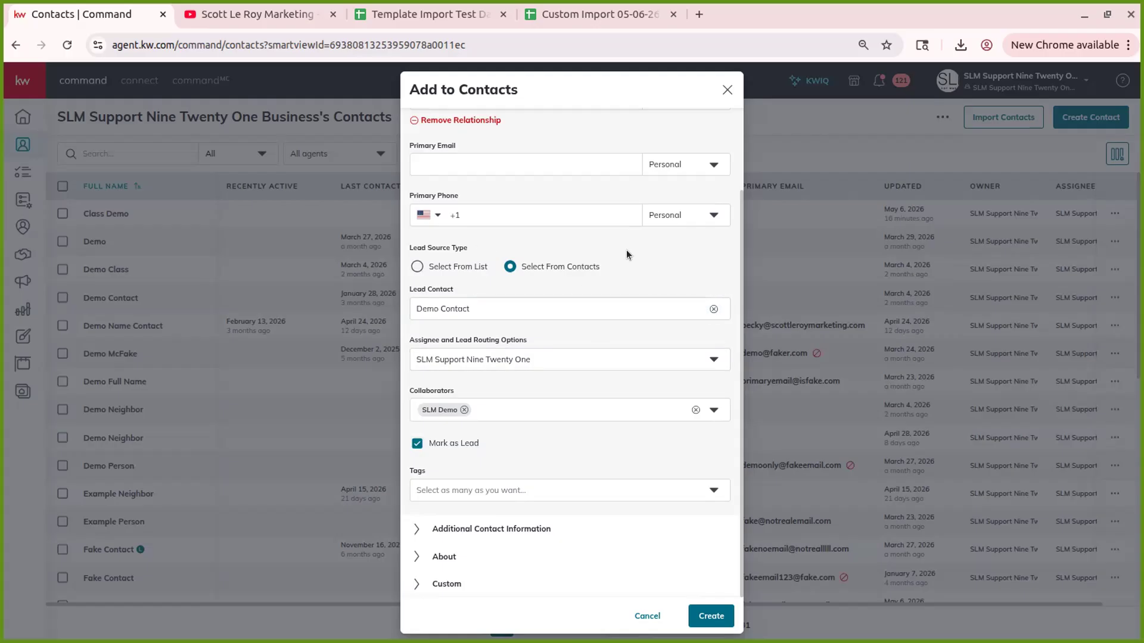
- Add the Class Demo and Demo tags, then expand Additional Contact Information
click(560, 490)
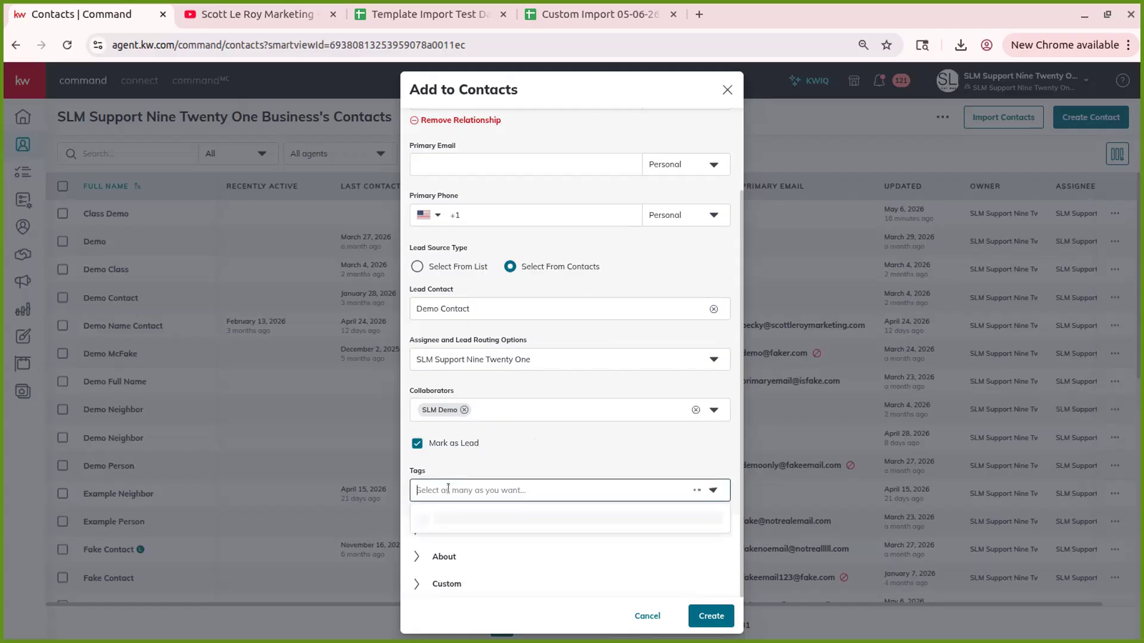
text(class)
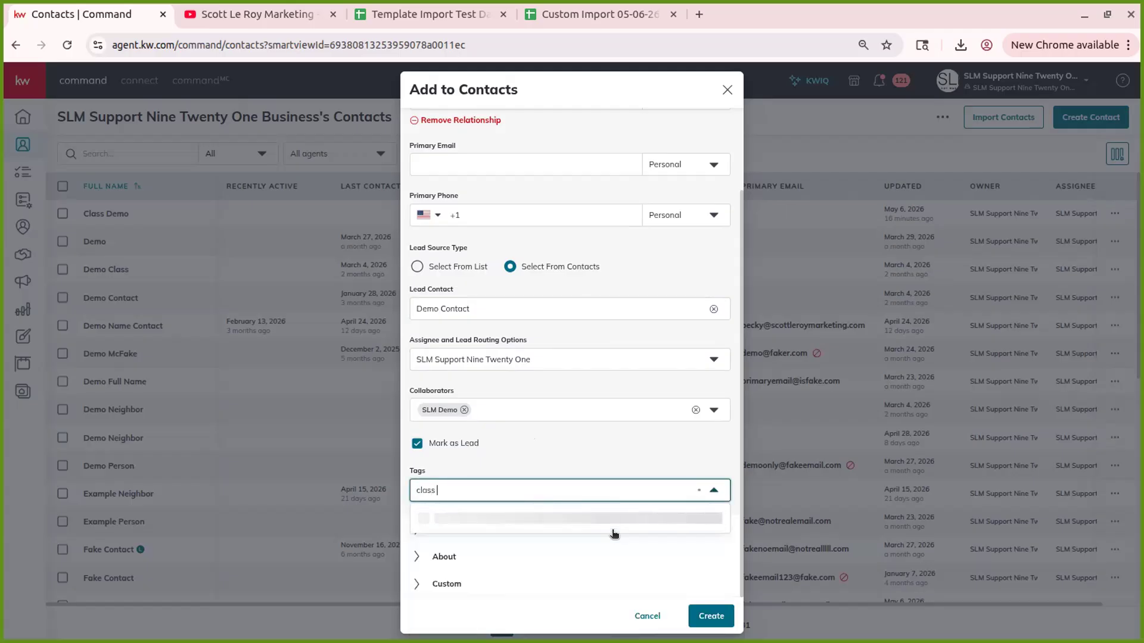
text( demo)
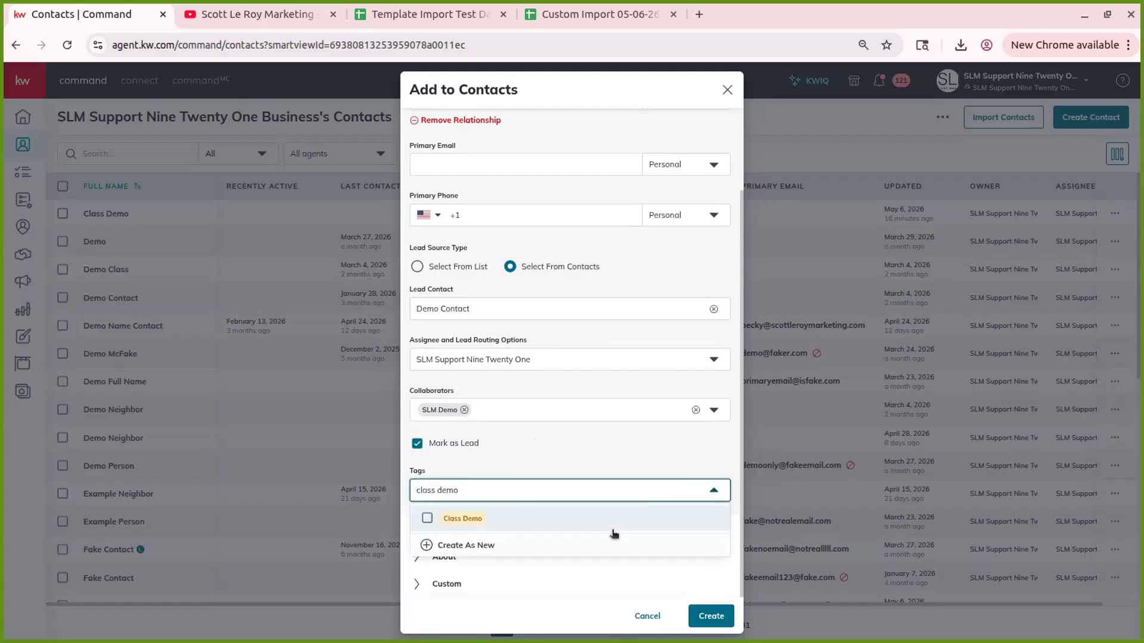
click(538, 526)
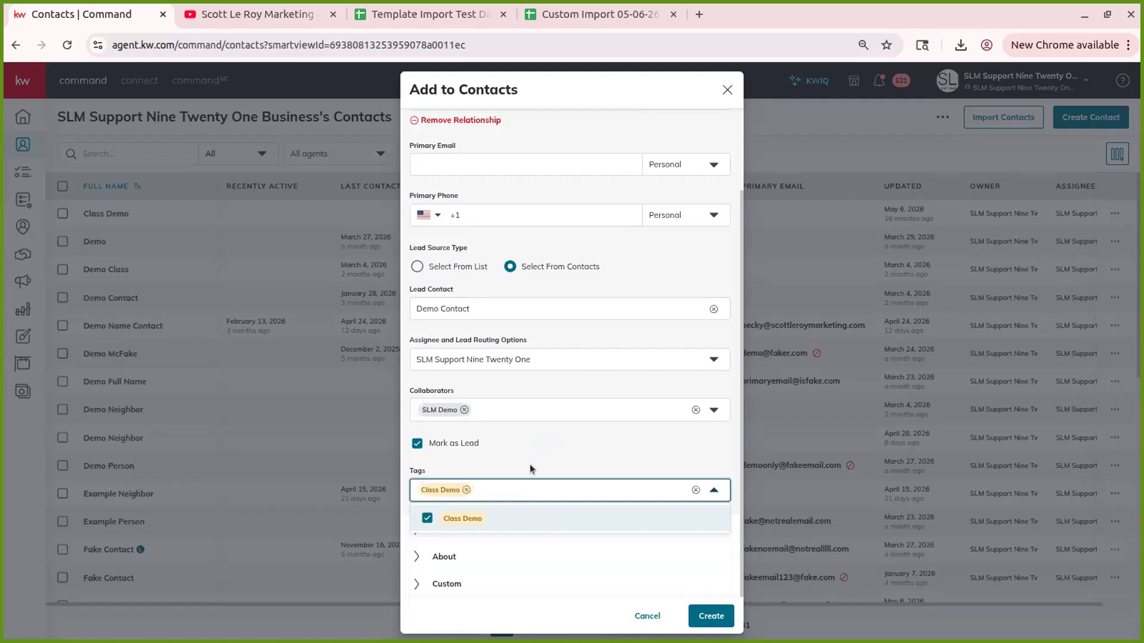
click(497, 451)
click(497, 485)
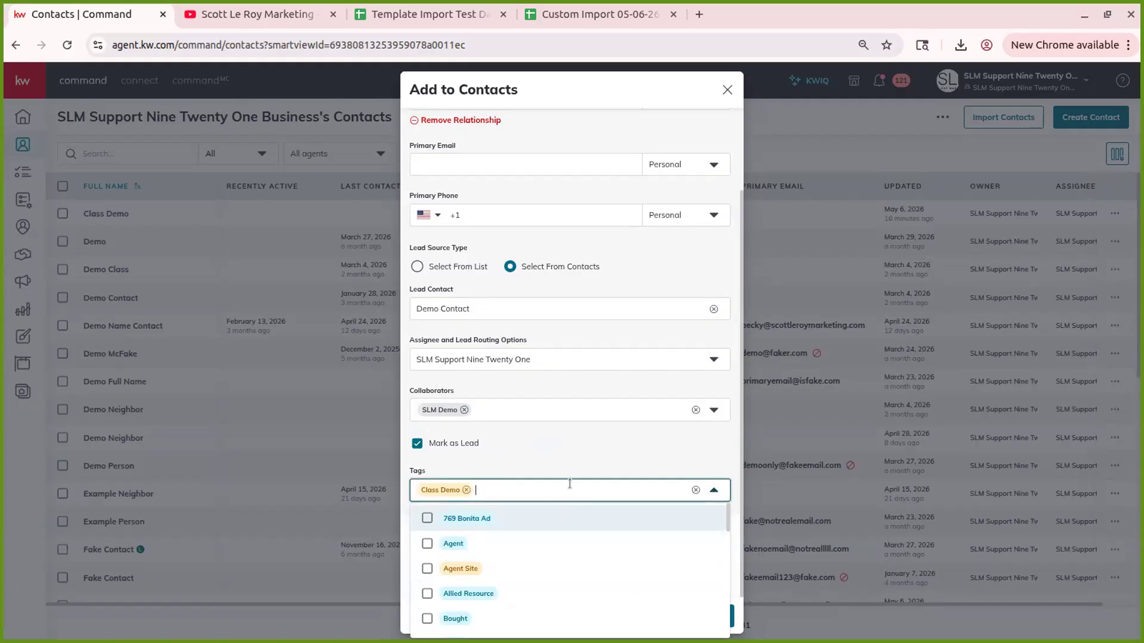
text(demo)
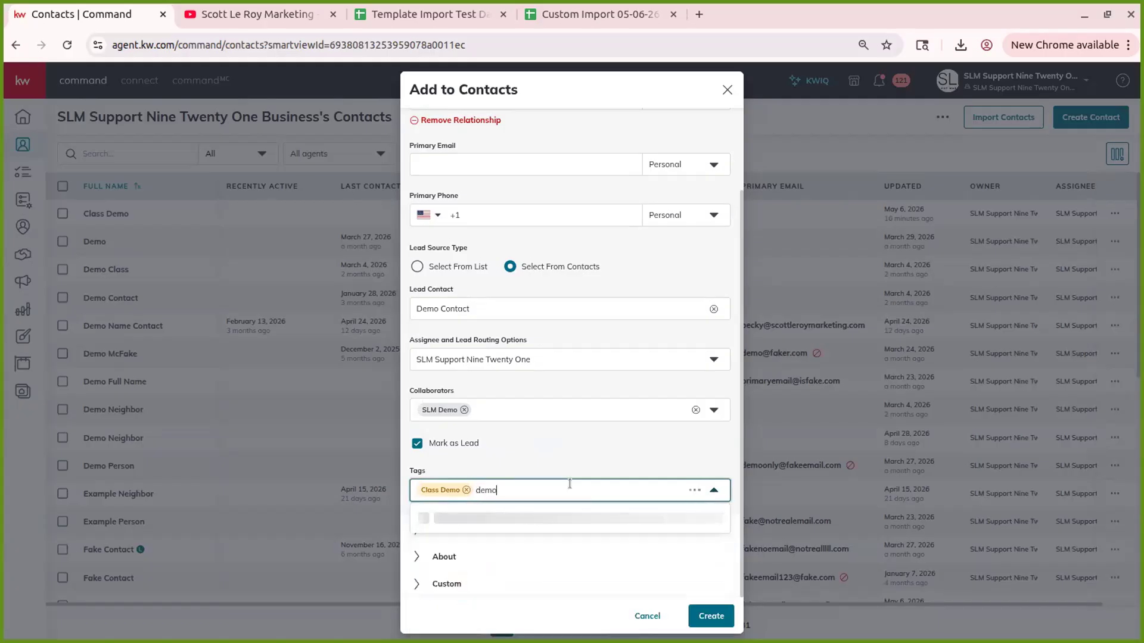
click(451, 544)
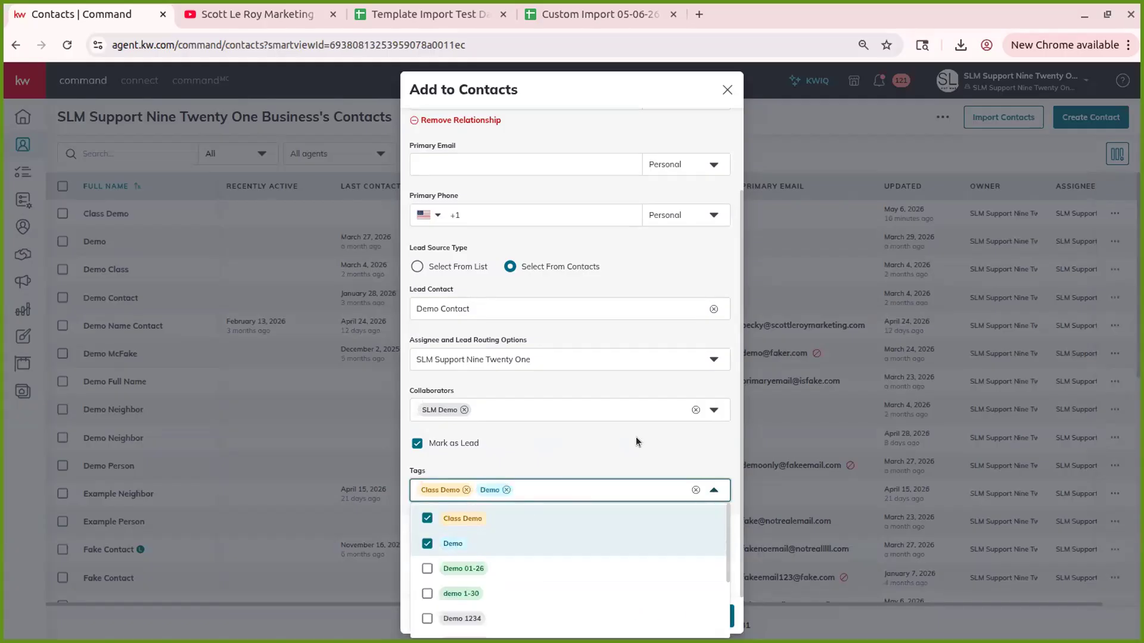
click(636, 435)
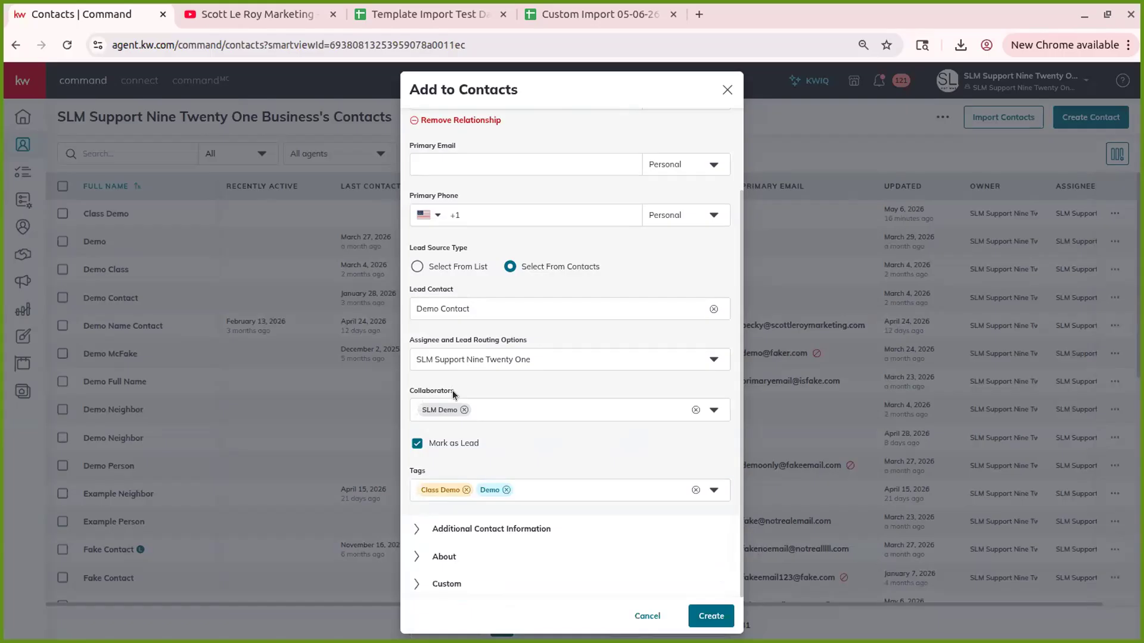
click(456, 528)
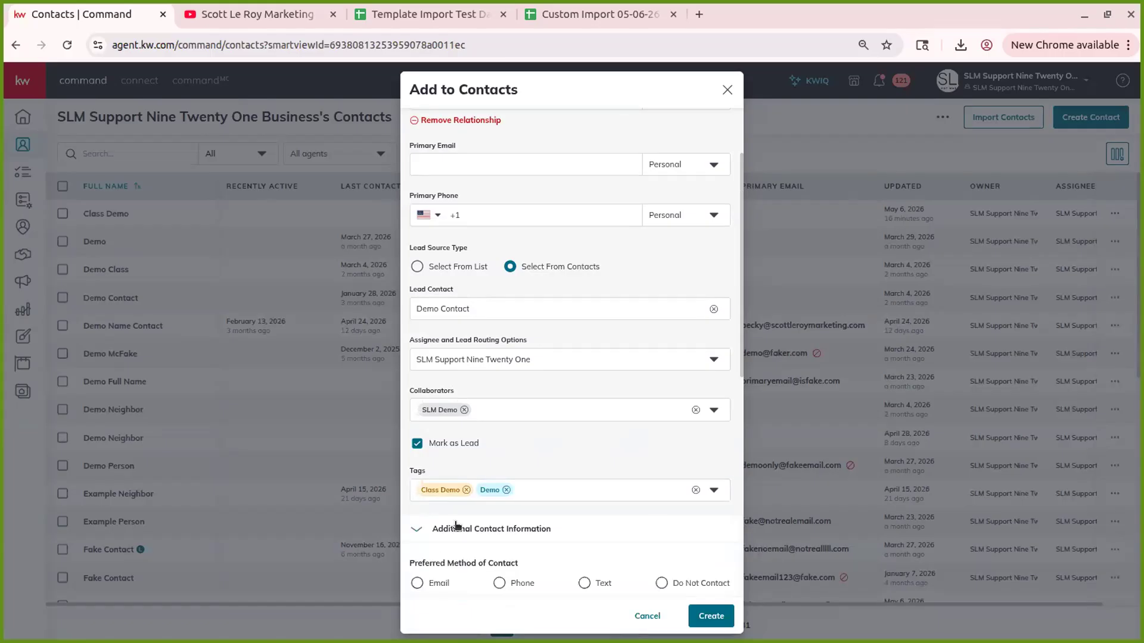
- Expand the About section, check Description, and browse Company Name without choosing one
scroll(513, 499, down, 5)
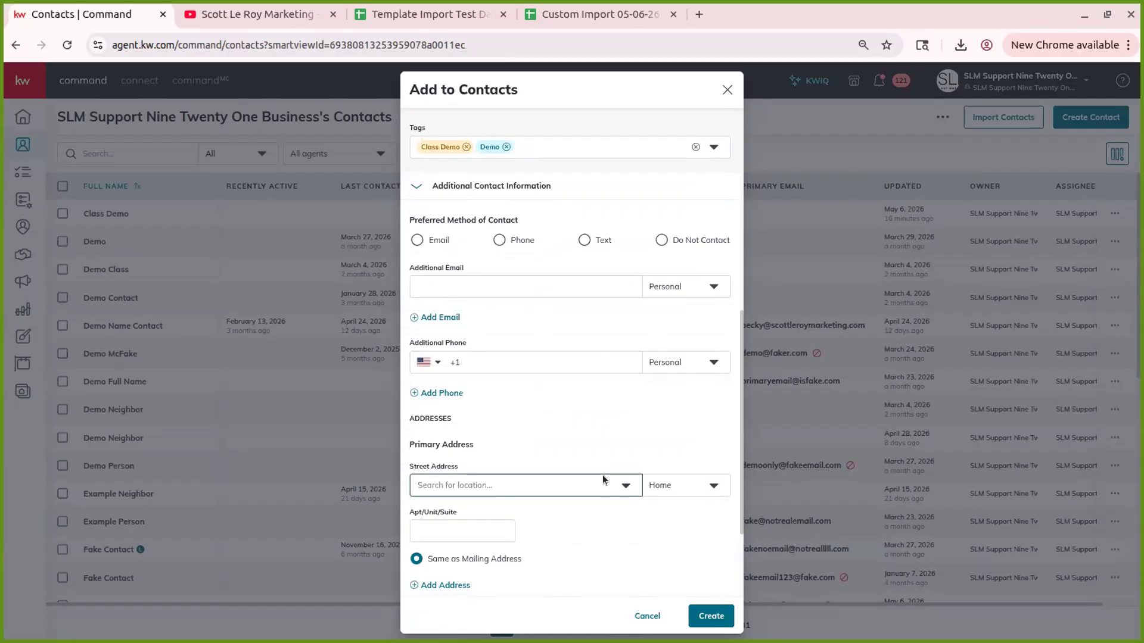
scroll(498, 430, down, 3)
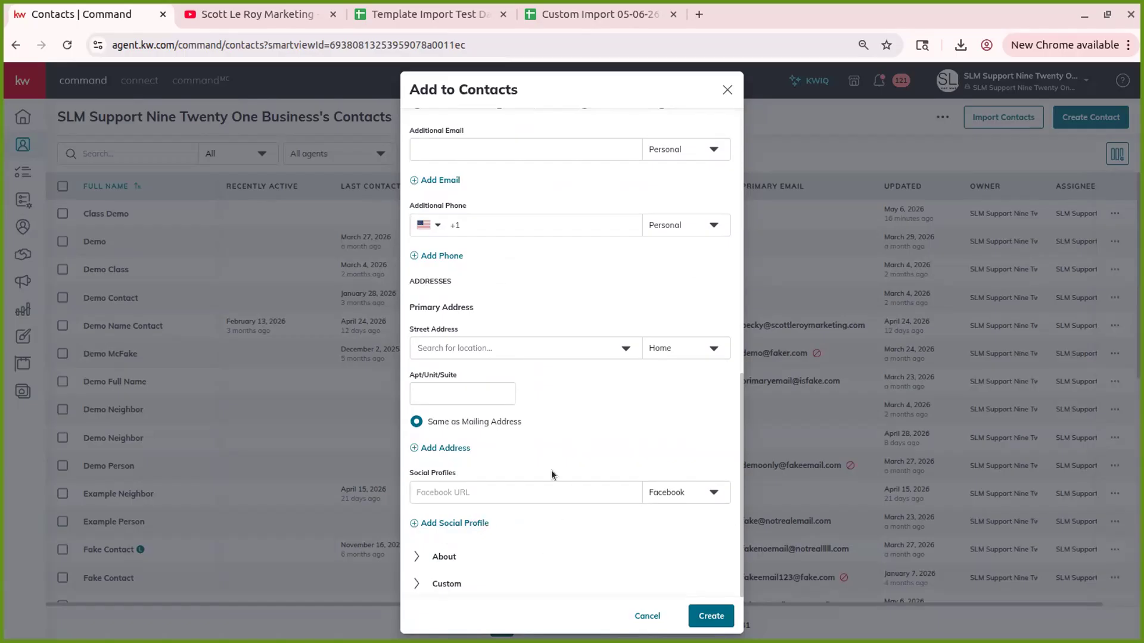
click(477, 557)
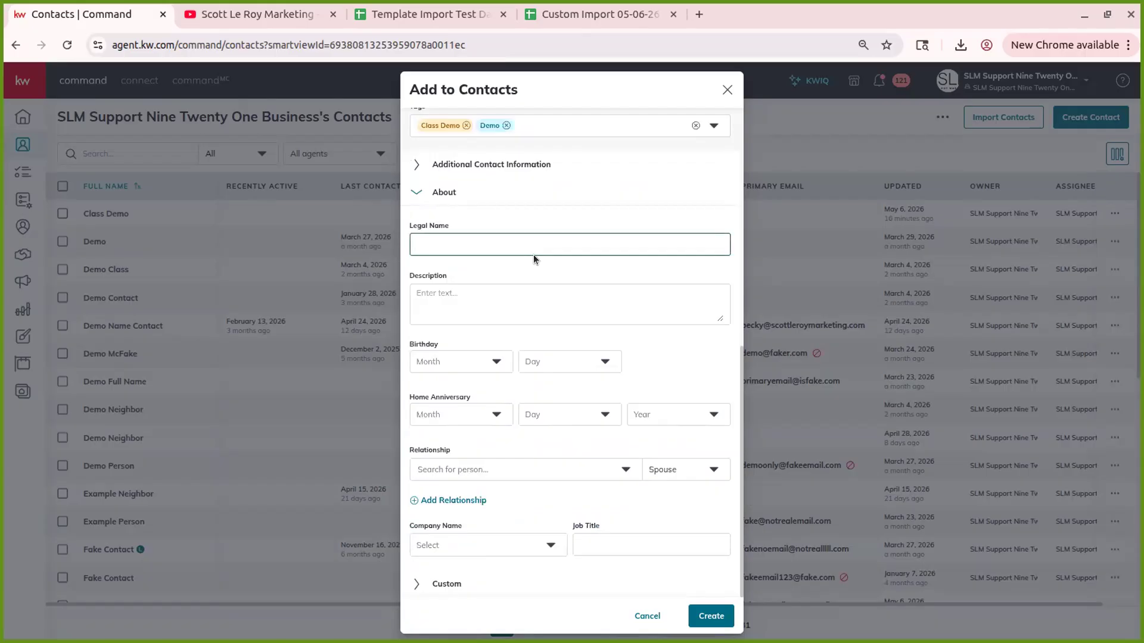
click(482, 298)
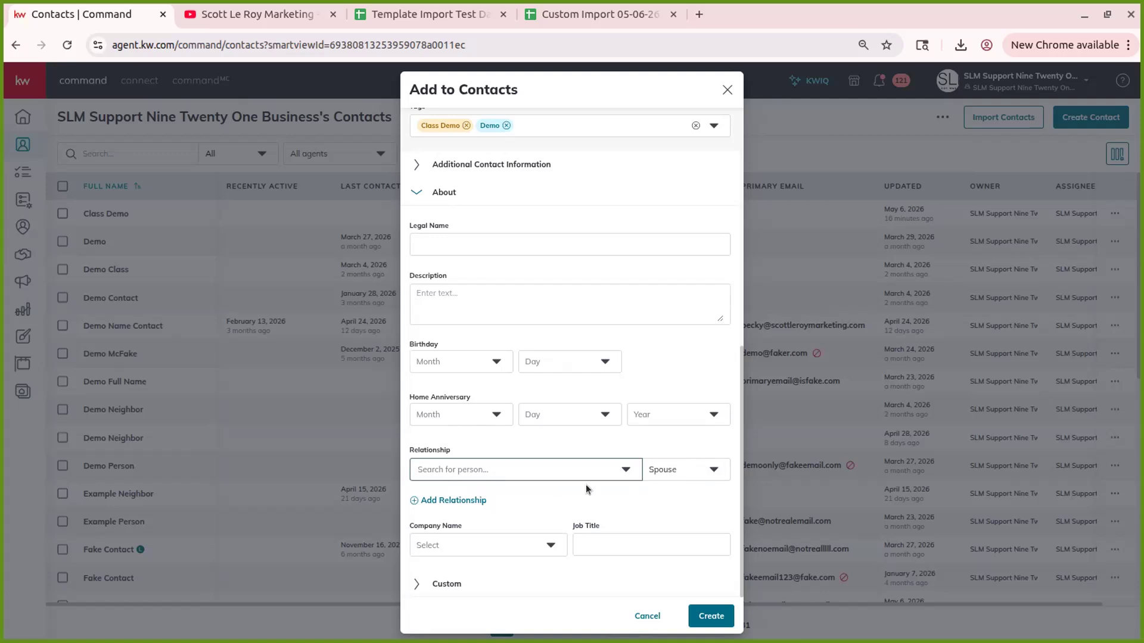
scroll(566, 380, up, 10)
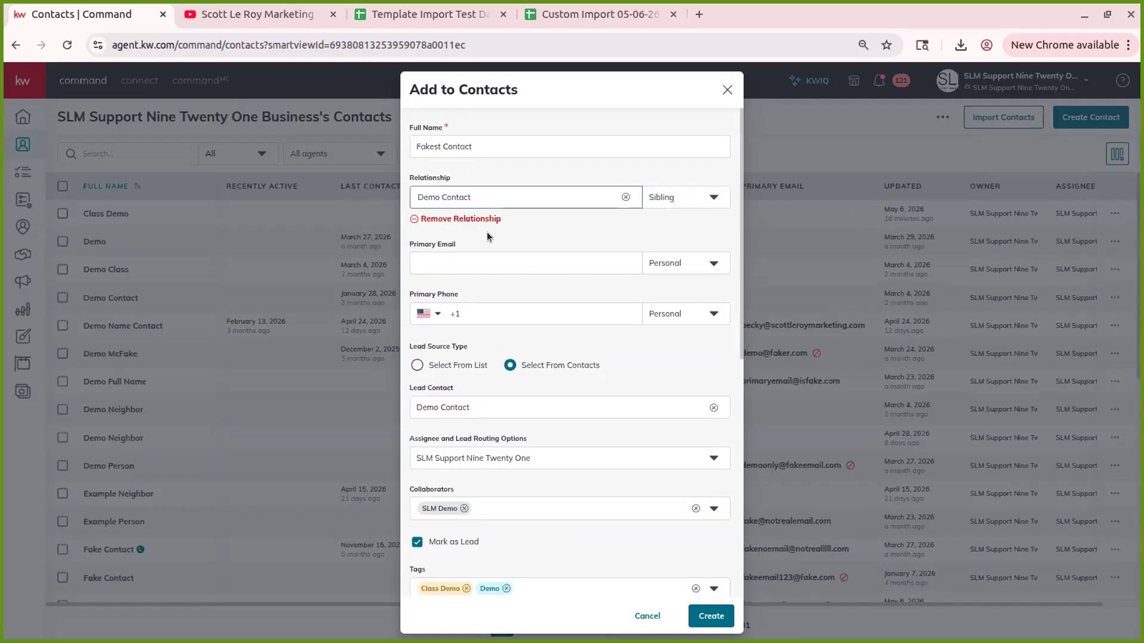
scroll(503, 196, down, 8)
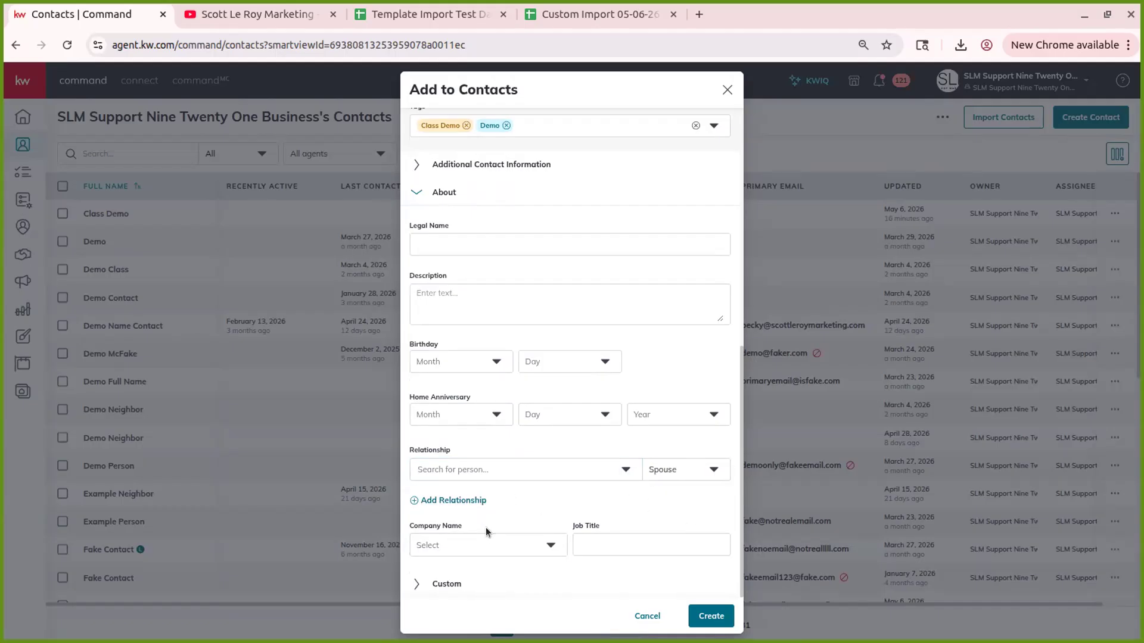
click(442, 545)
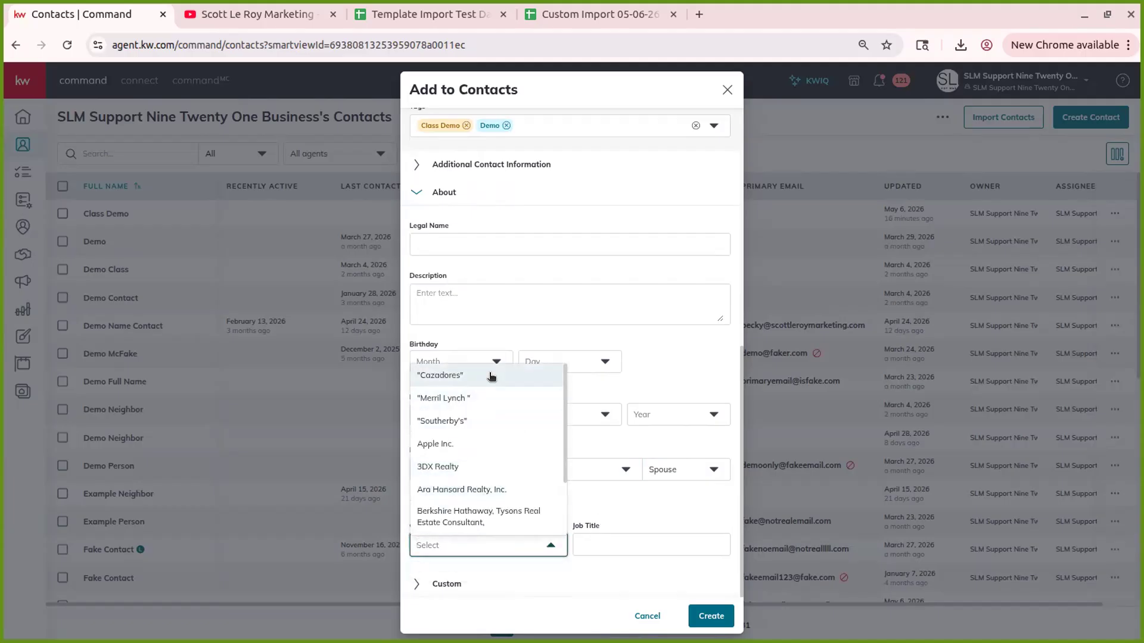
click(682, 495)
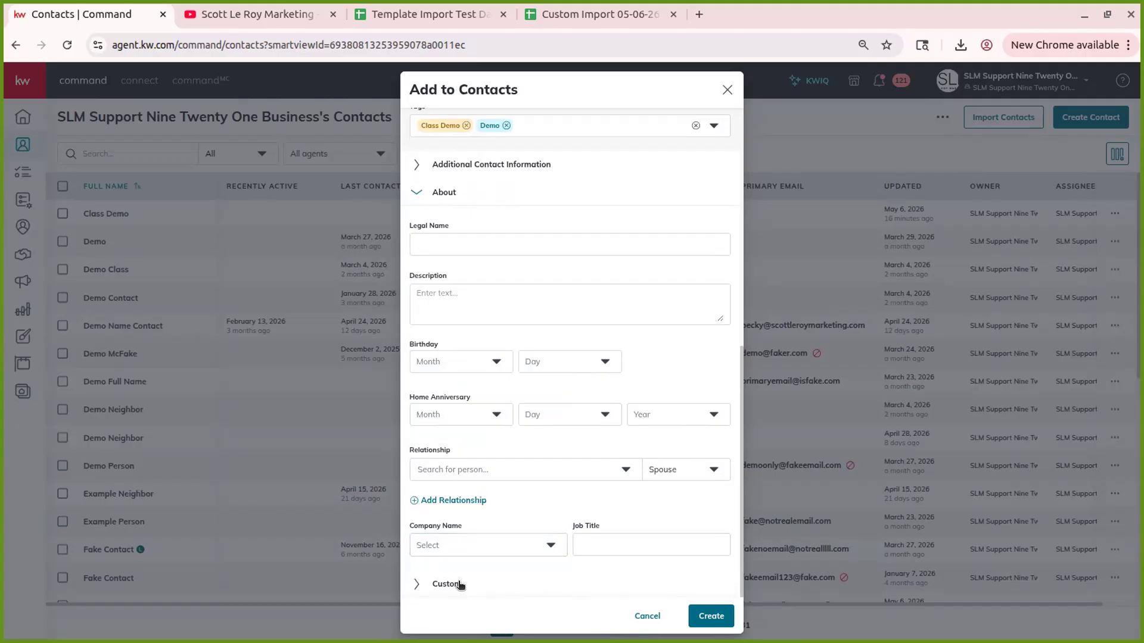
- Collapse About and expand the Custom section to its Favorite Superhero field
click(416, 192)
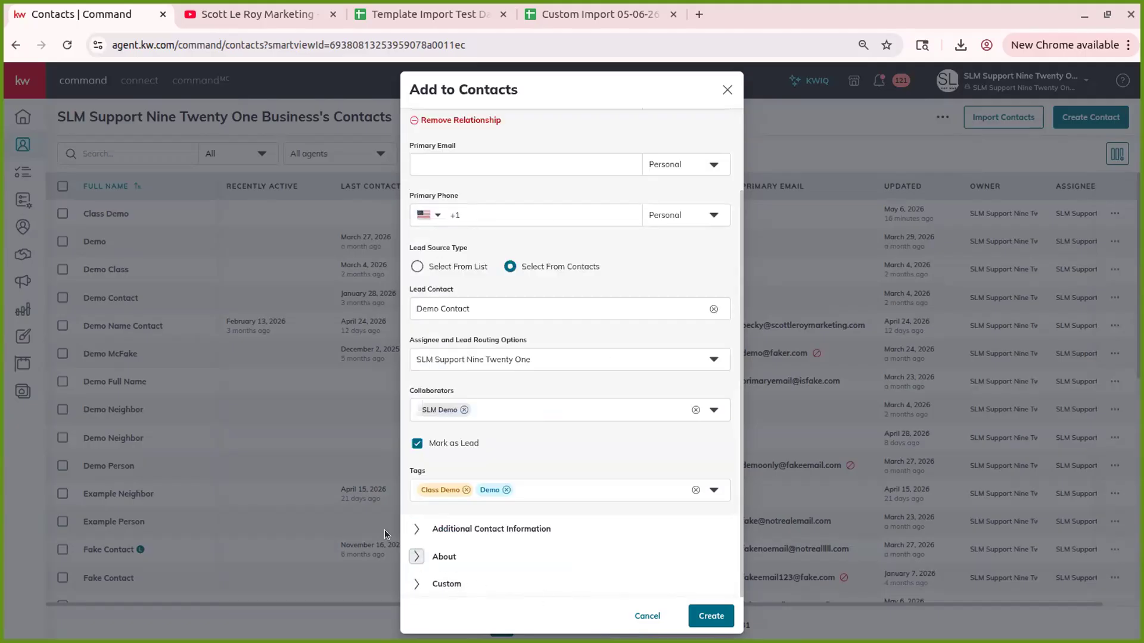
click(416, 584)
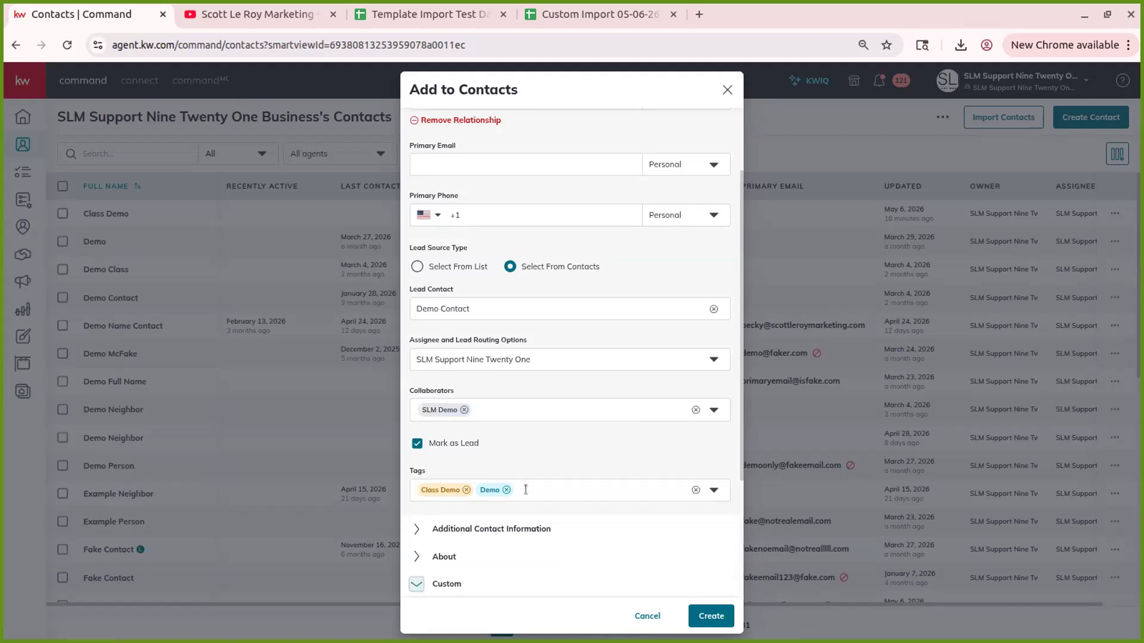
scroll(525, 490, down, 3)
click(477, 442)
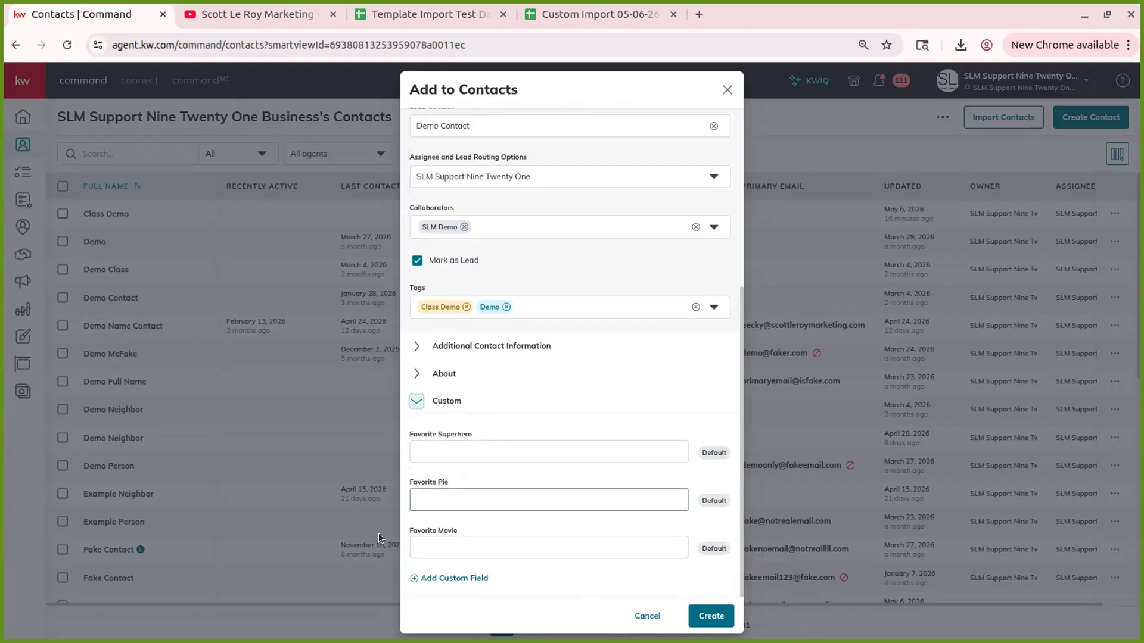
- Add a custom field, browse existing ones, and create Kids Names as new
click(445, 578)
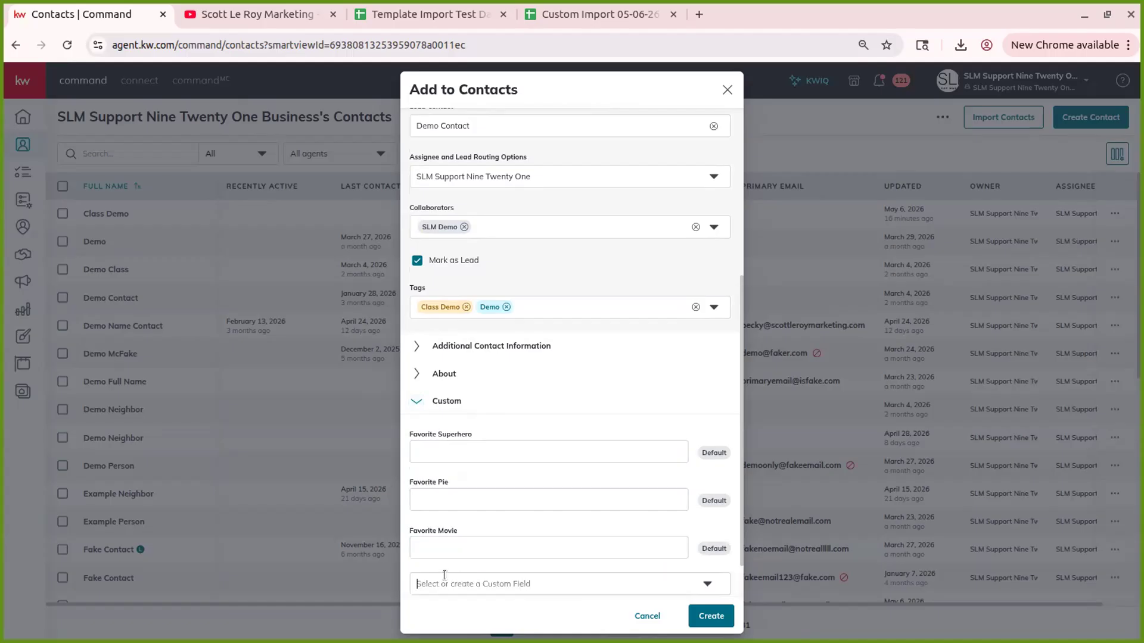
scroll(474, 531, down, 1)
click(485, 524)
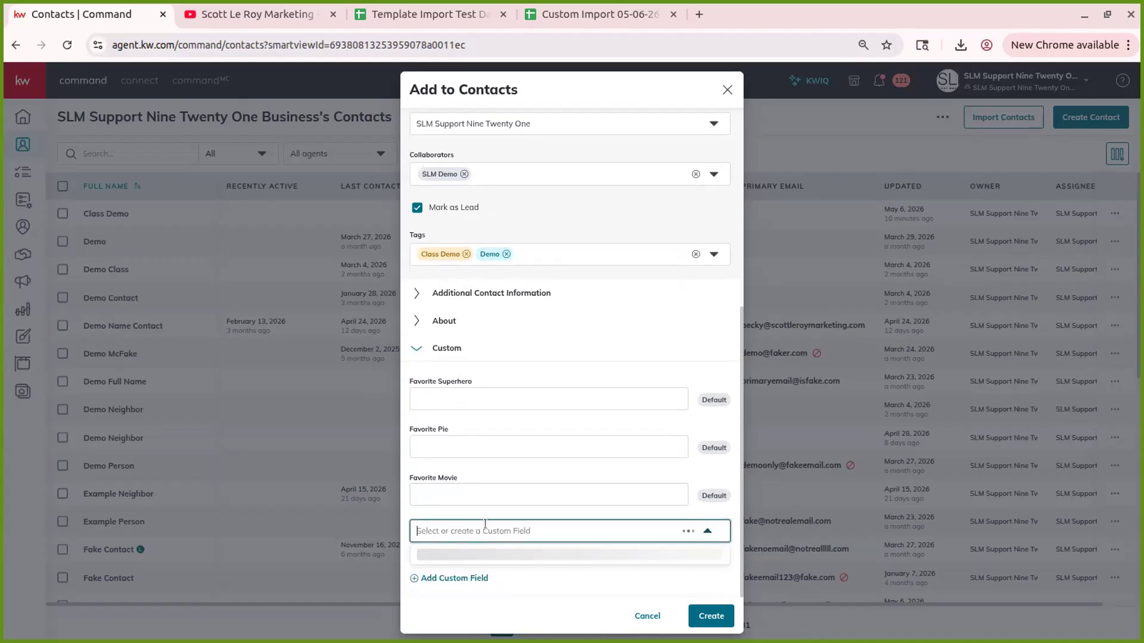
scroll(505, 566, down, 2)
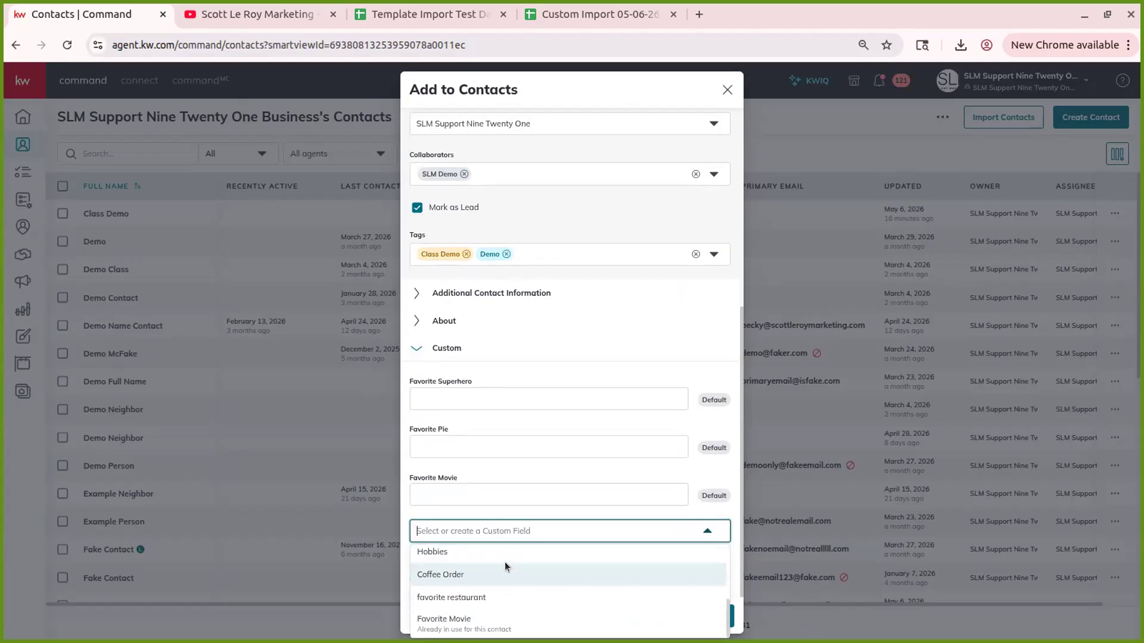
scroll(505, 566, up, 3)
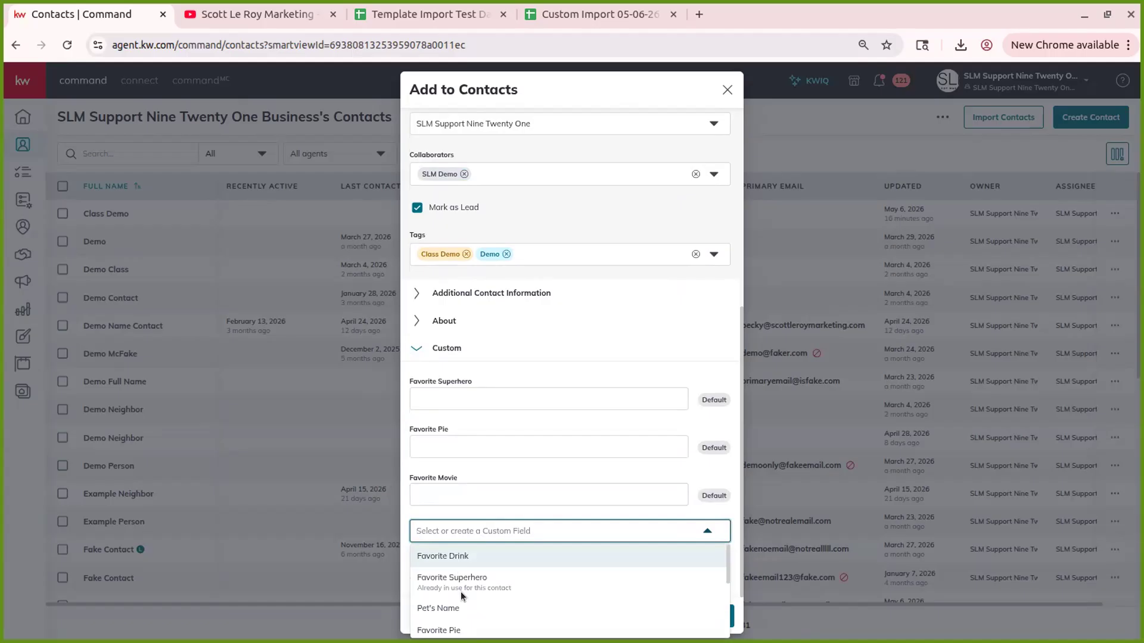
scroll(460, 592, down, 2)
scroll(465, 584, up, 2)
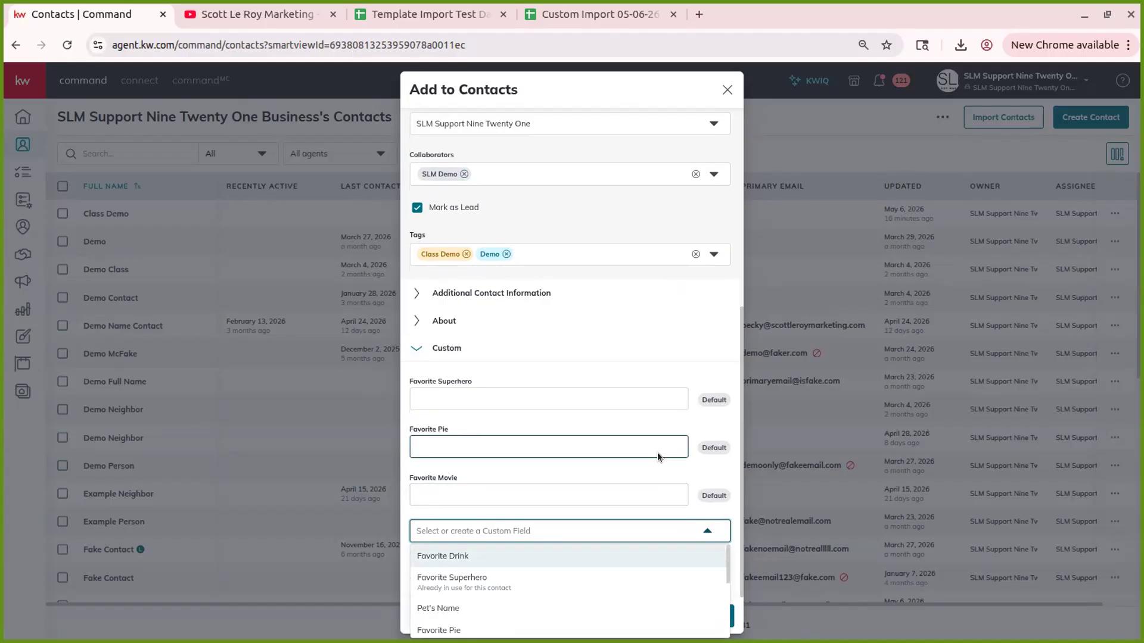
text(K)
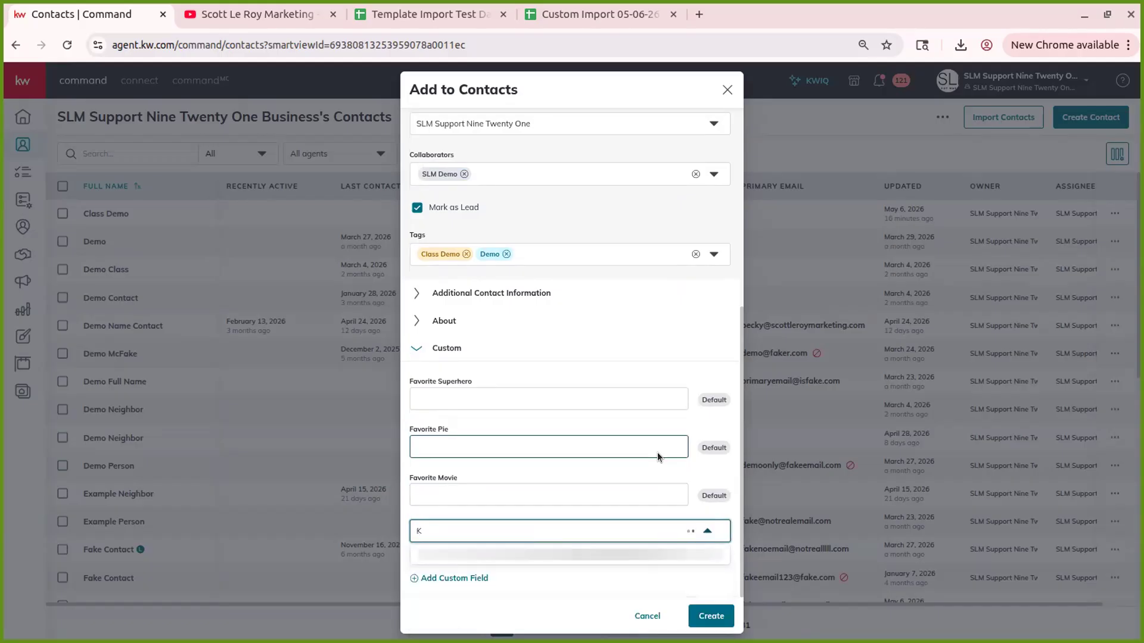
text(ids )
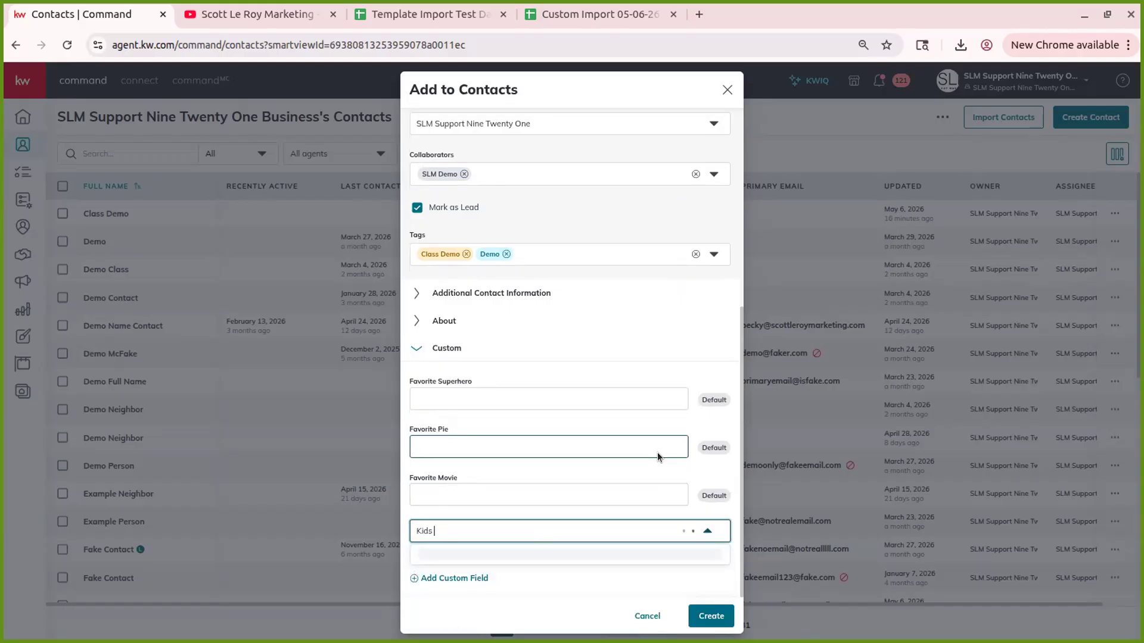
text(Names)
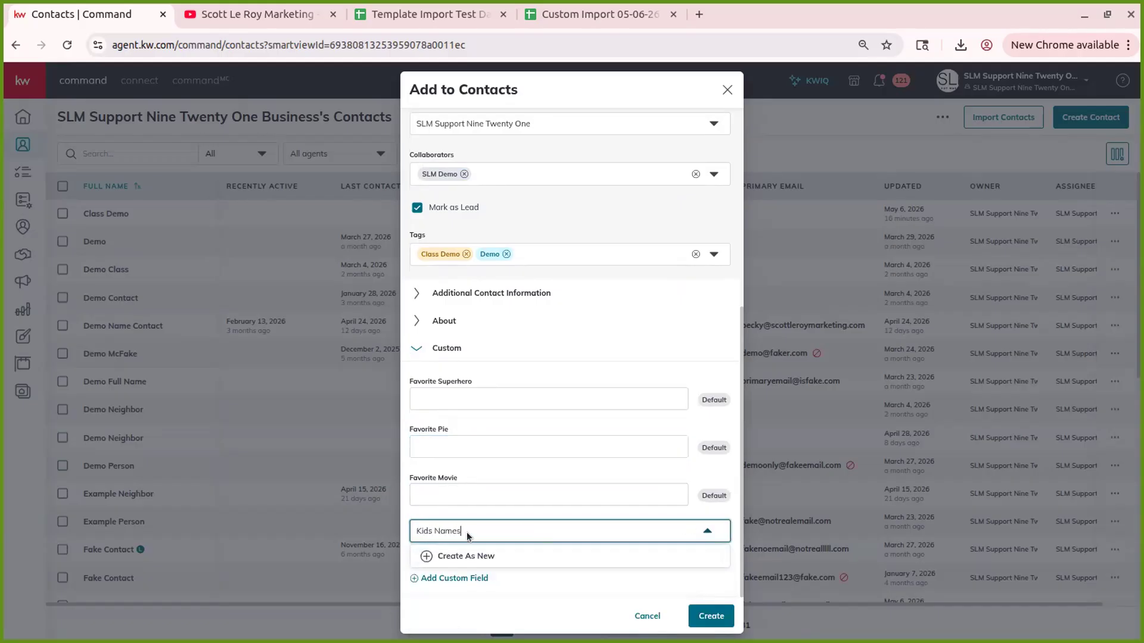
click(480, 557)
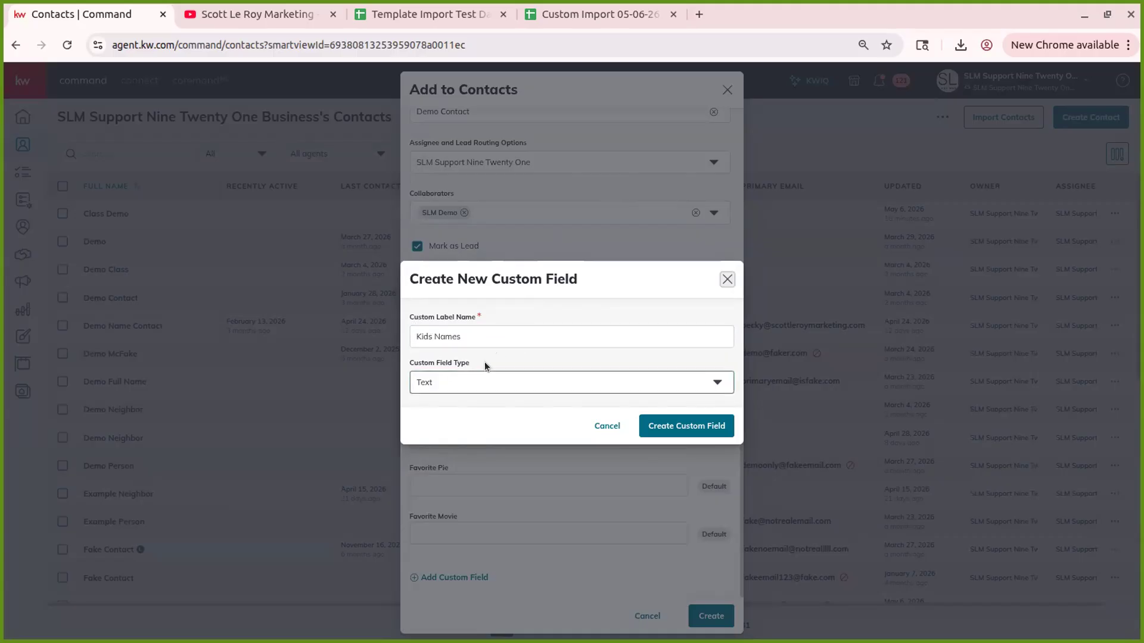
- Try Dropdown, settle on Text type, and create the Kids Names custom field
click(441, 377)
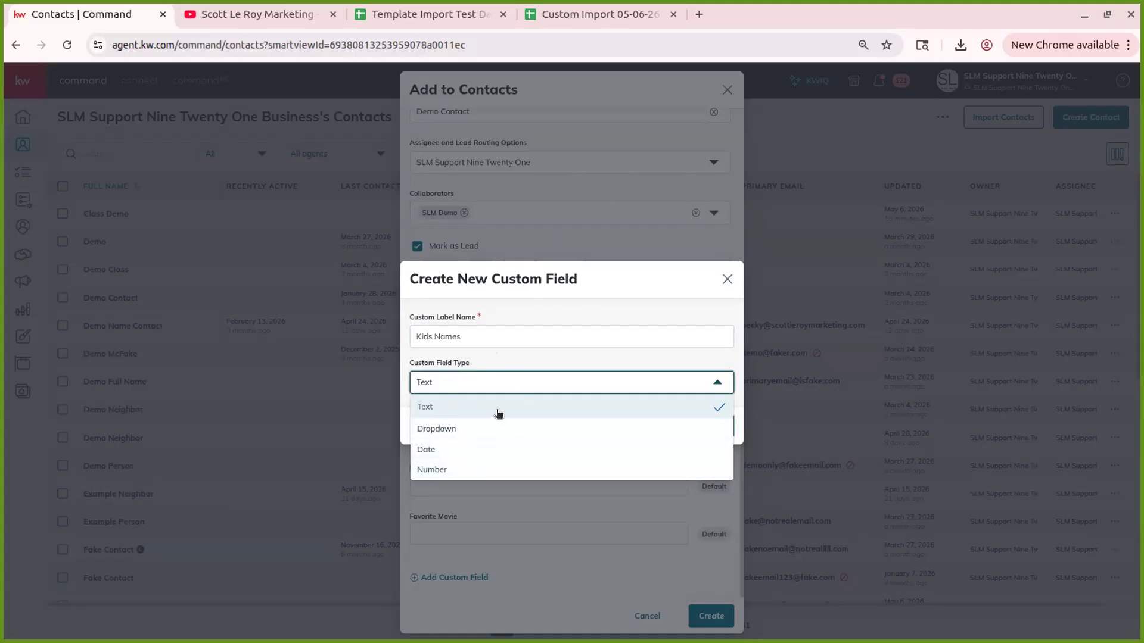
click(480, 428)
click(523, 399)
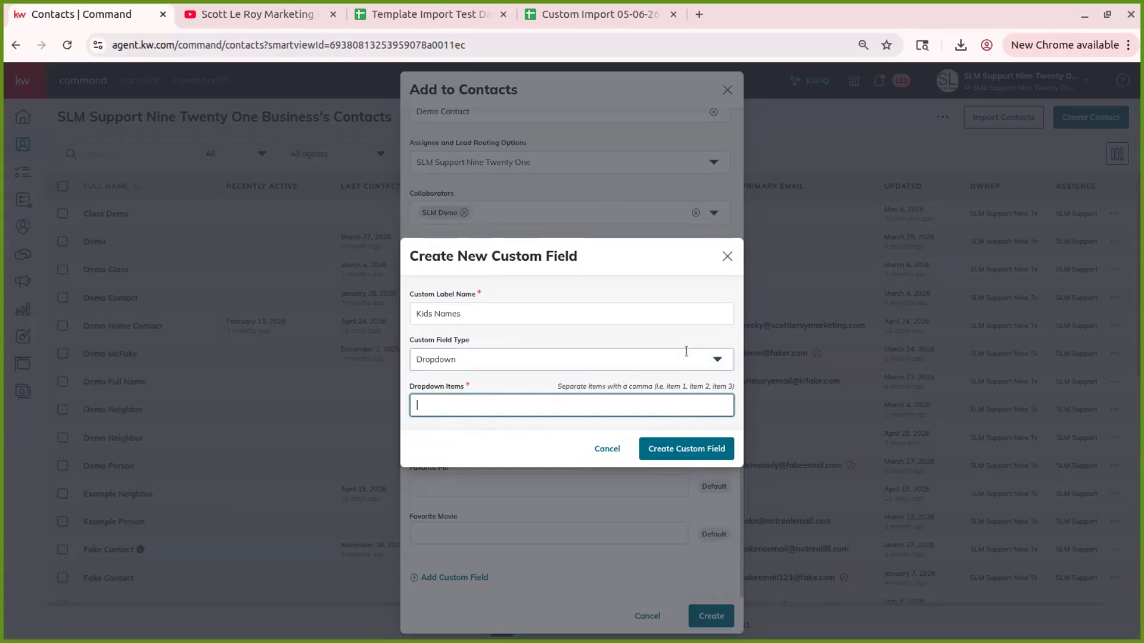
click(660, 356)
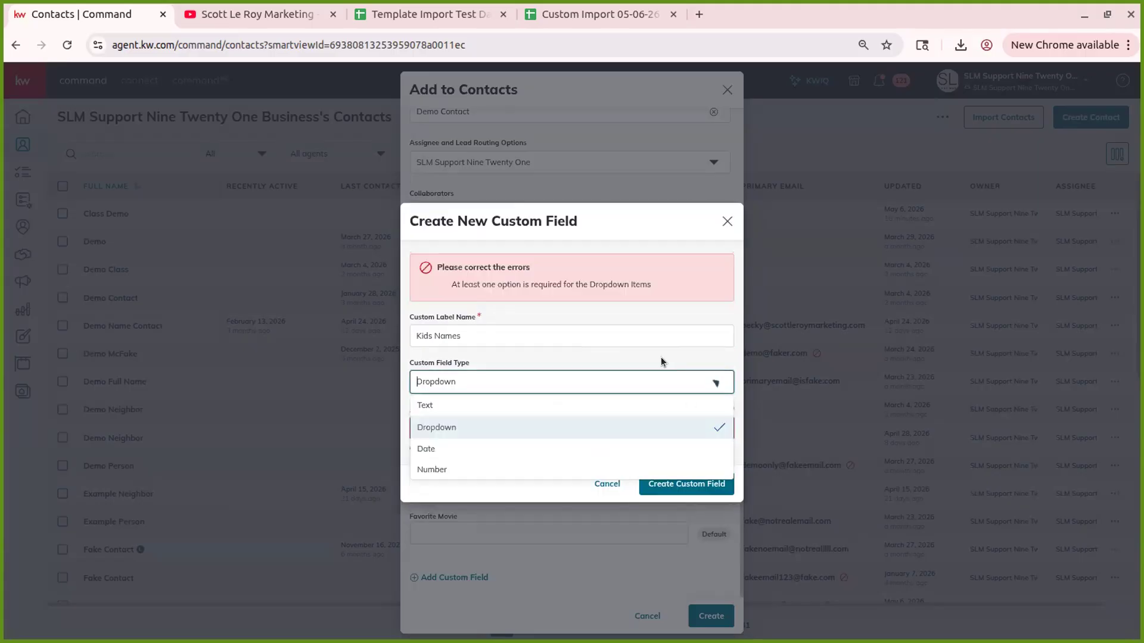
click(477, 400)
click(482, 382)
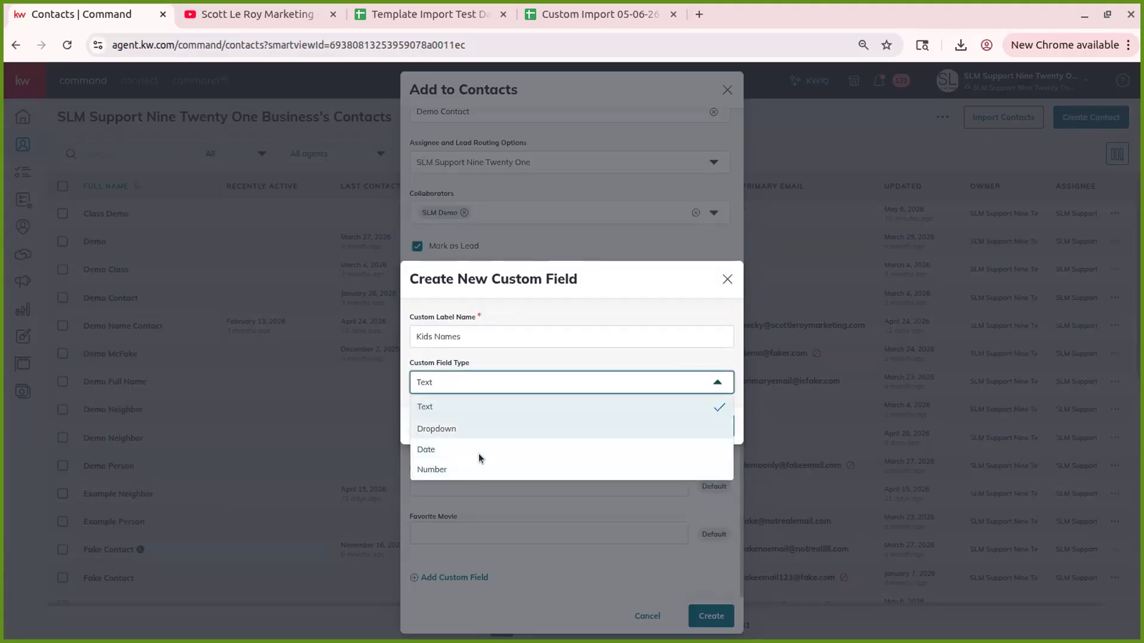
click(498, 359)
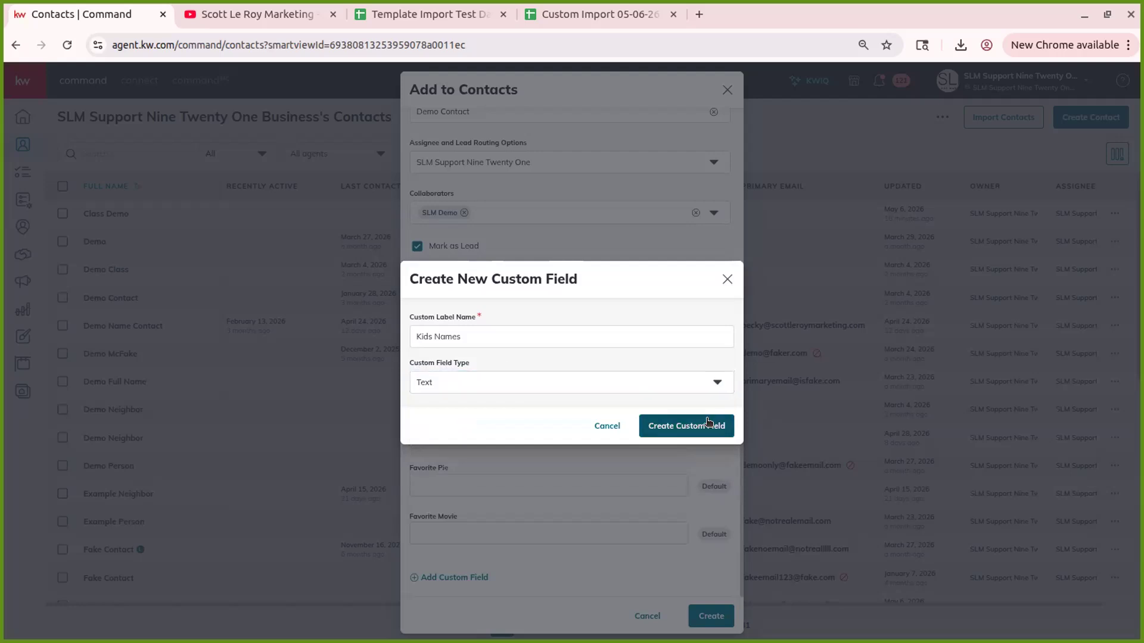
click(696, 433)
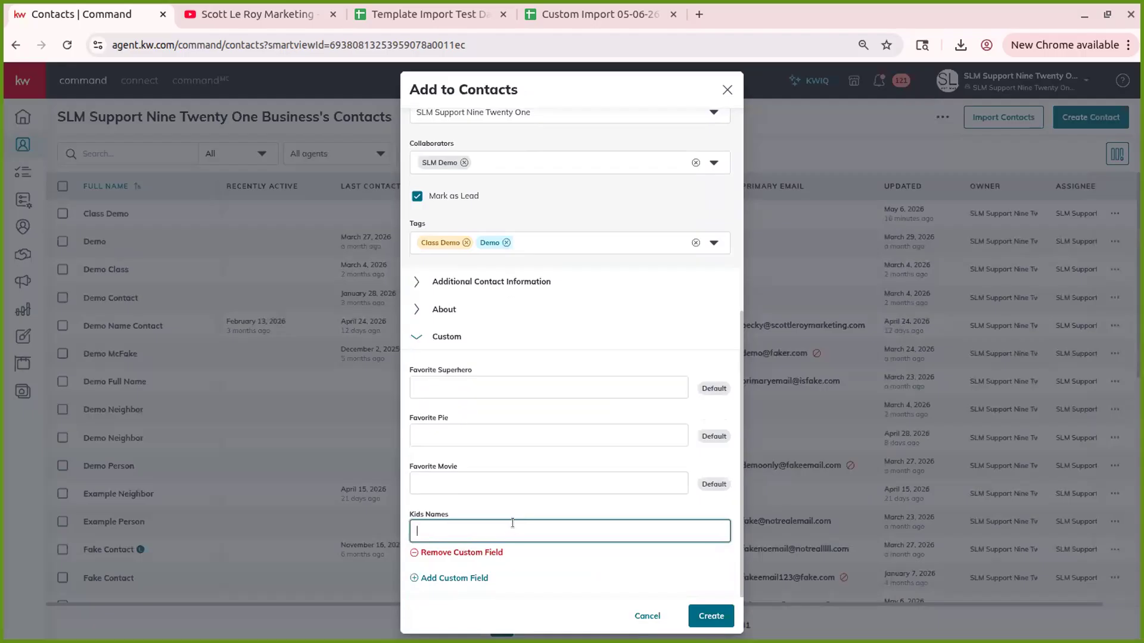
click(553, 502)
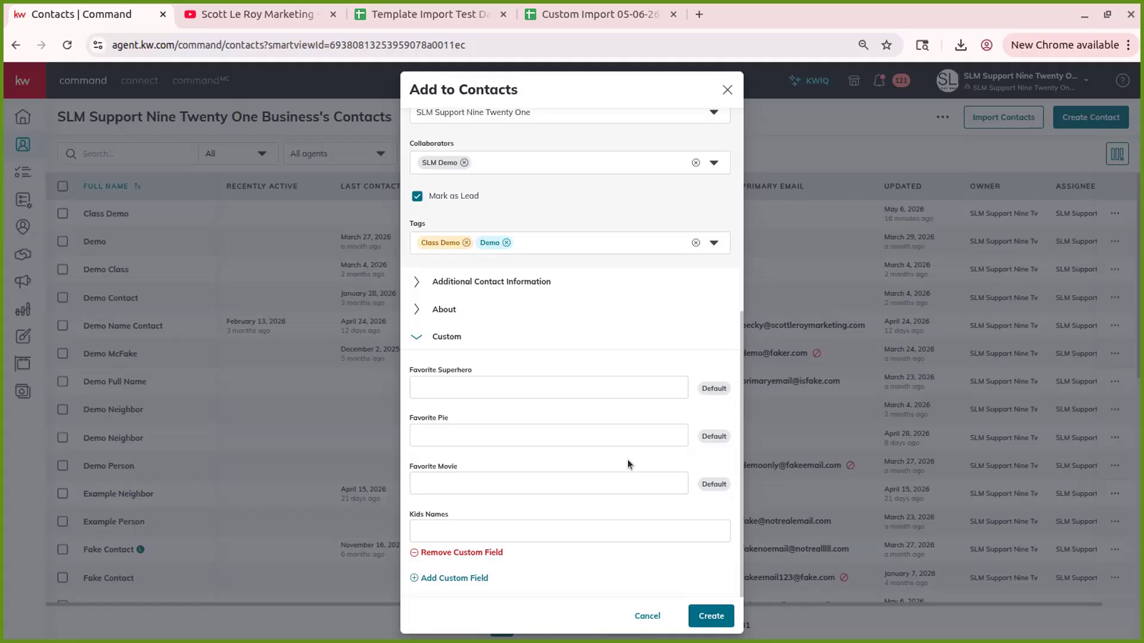
click(619, 473)
click(527, 392)
- Create the new contact and uncheck Mark as Lead on its profile
click(712, 616)
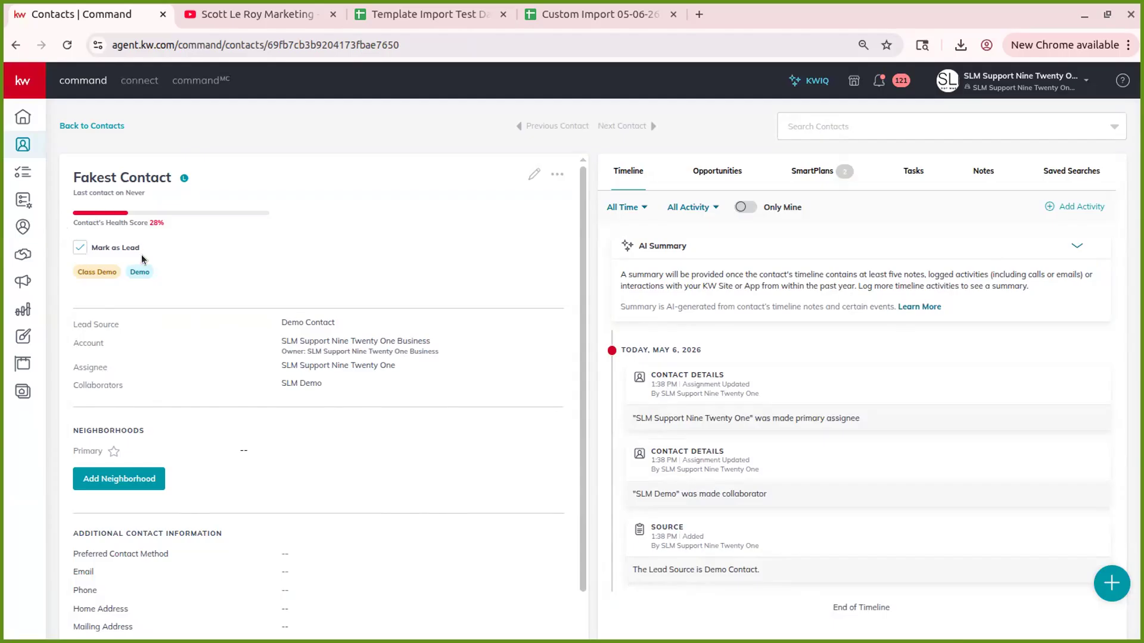
click(75, 240)
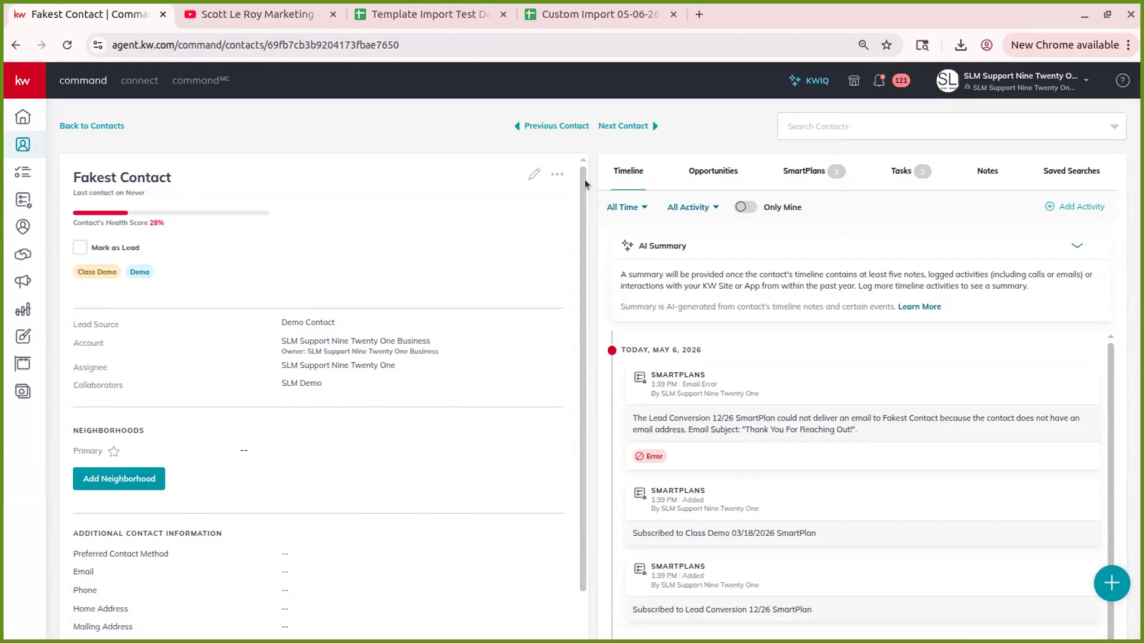
- Review the contact's Edit Contact form, including additional information, and cancel without changes
click(534, 174)
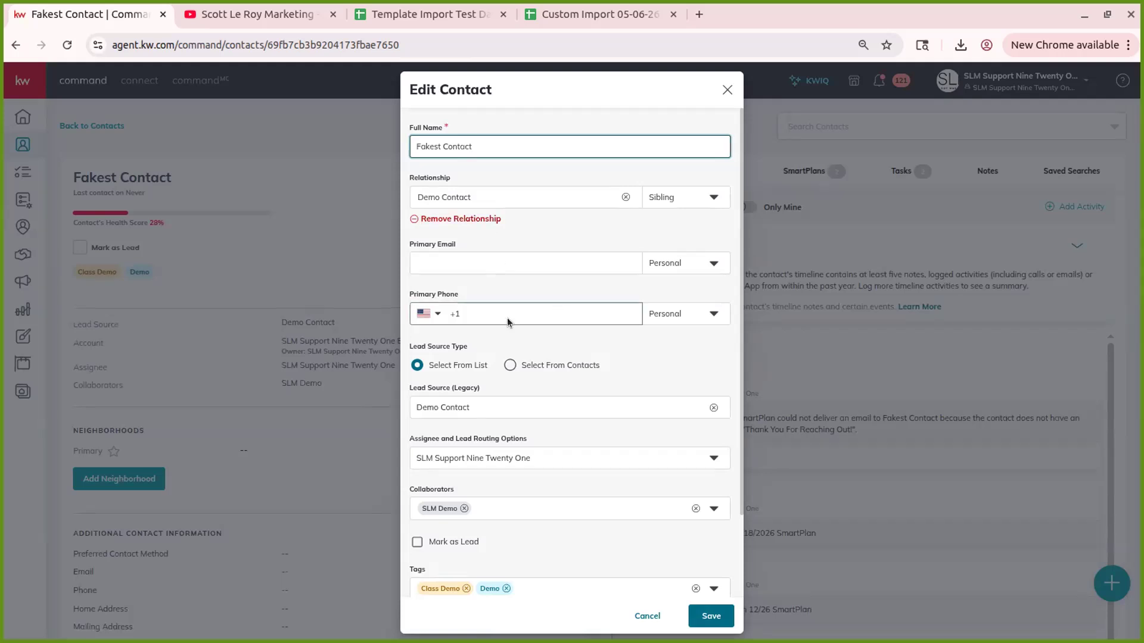
click(727, 89)
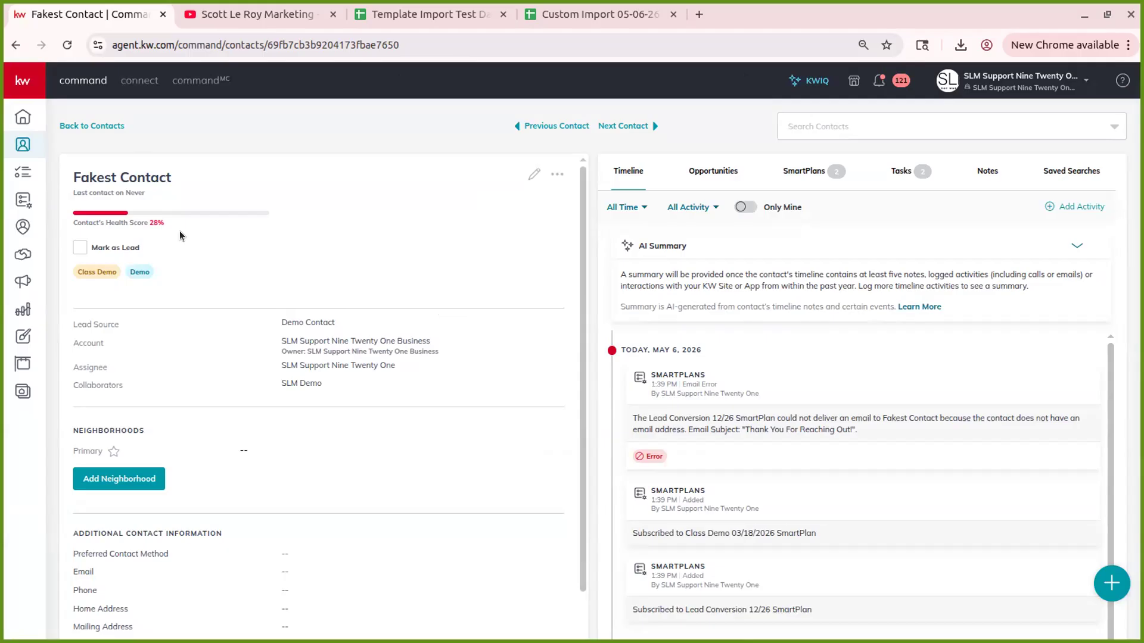
click(532, 174)
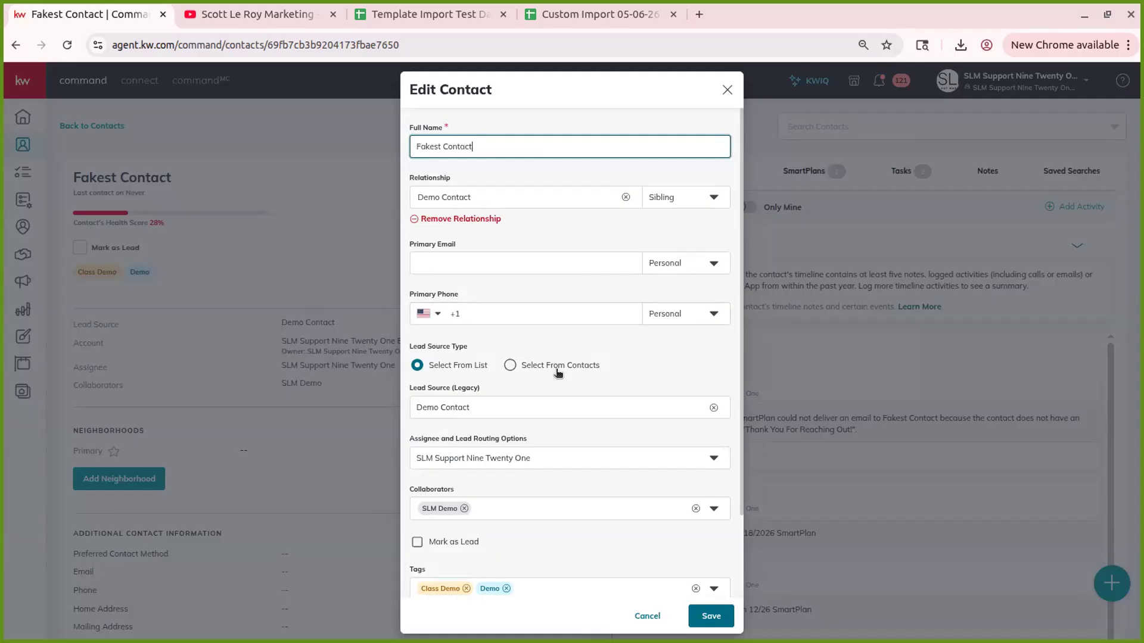
scroll(542, 471, down, 2)
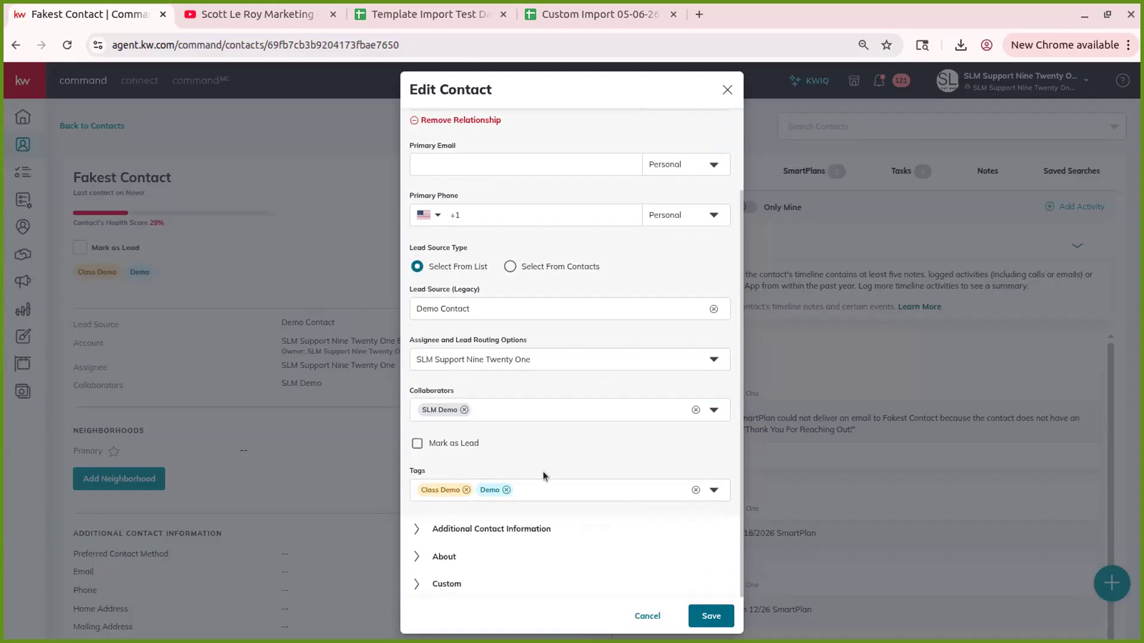
click(536, 529)
click(649, 616)
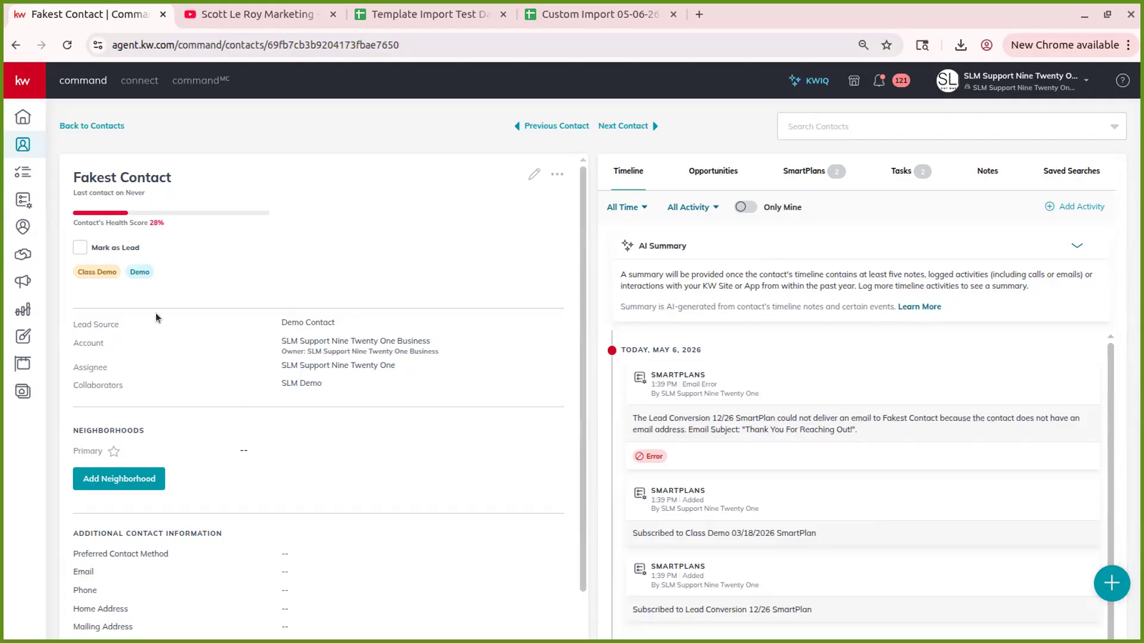
- Add Waterford-Orlando via an Orlando search, then Lake Berge, East Waterford and Sylvan Pond from suggestions
scroll(157, 314, down, 2)
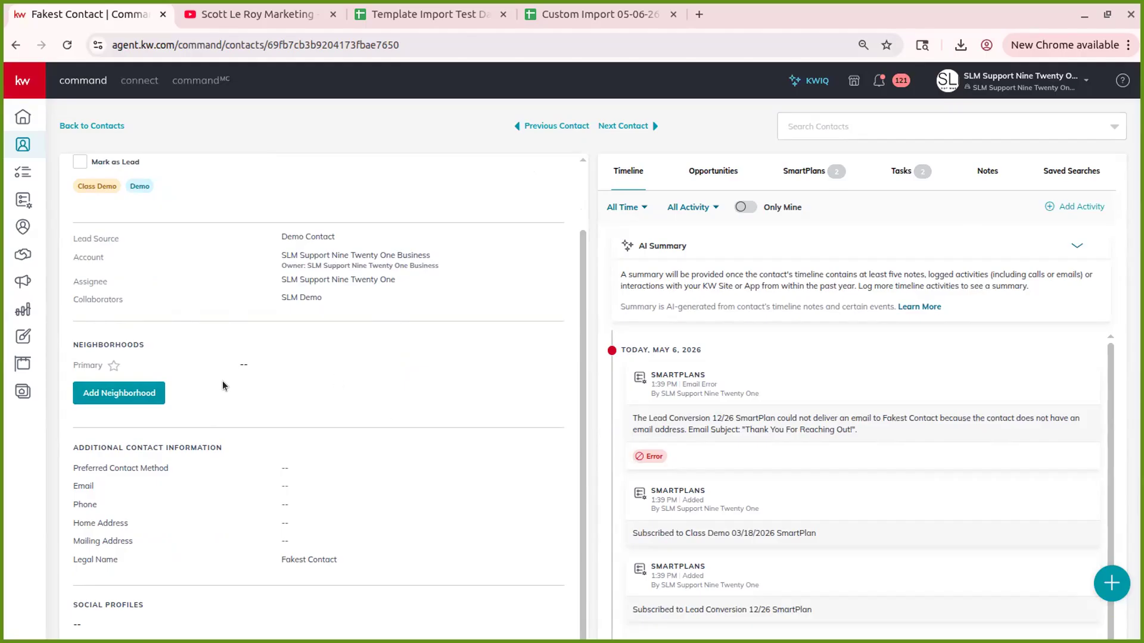
click(120, 388)
click(171, 396)
text(crl)
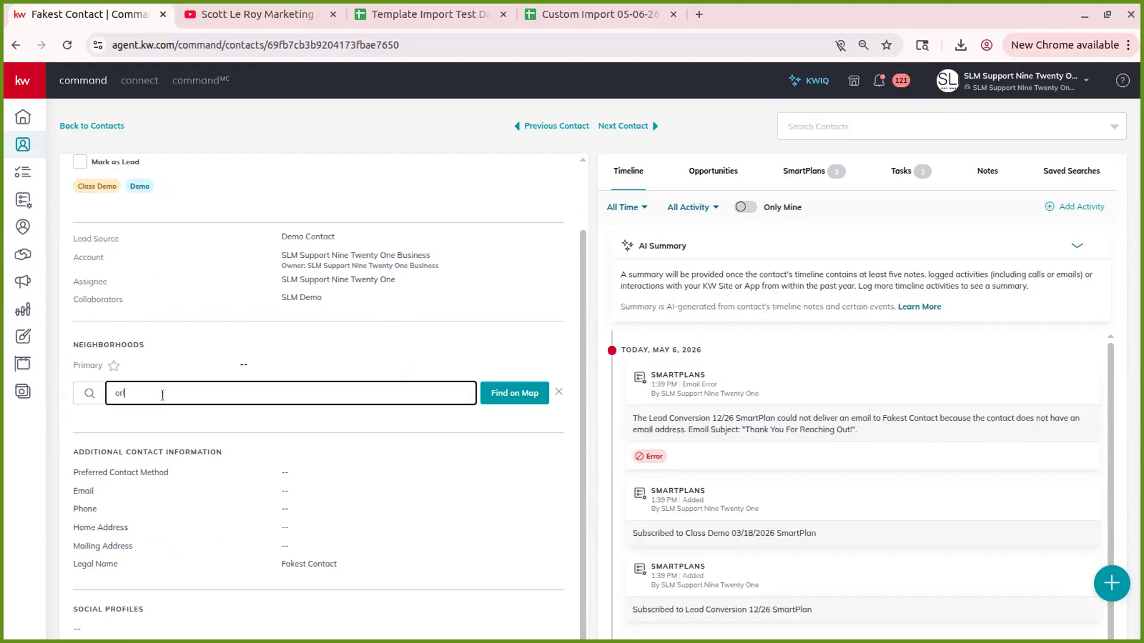
text(ando)
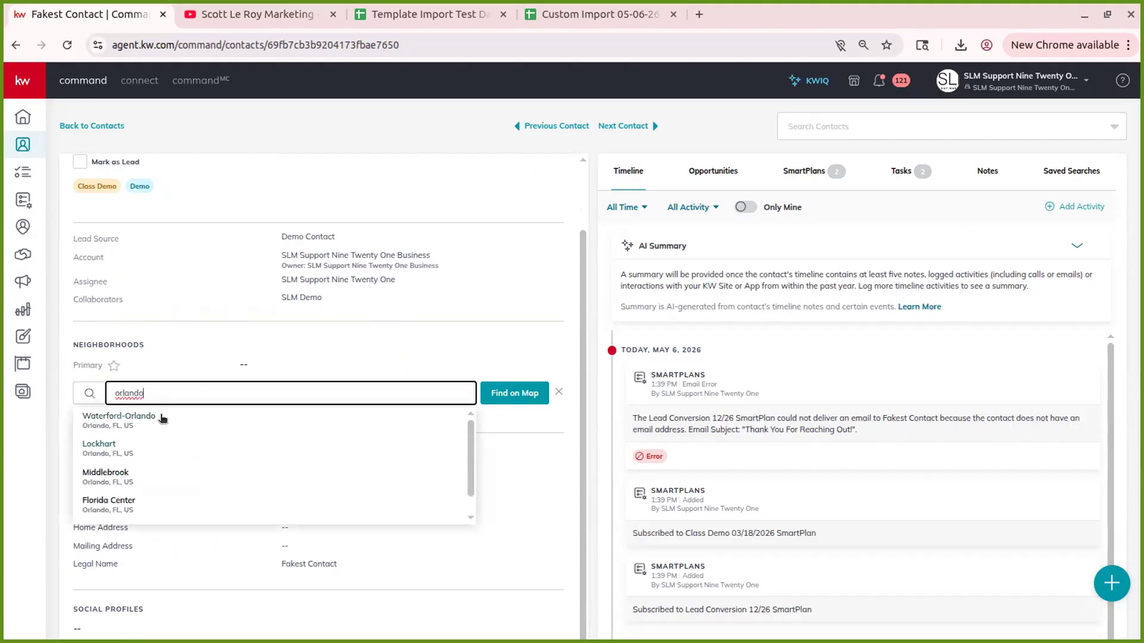
click(162, 419)
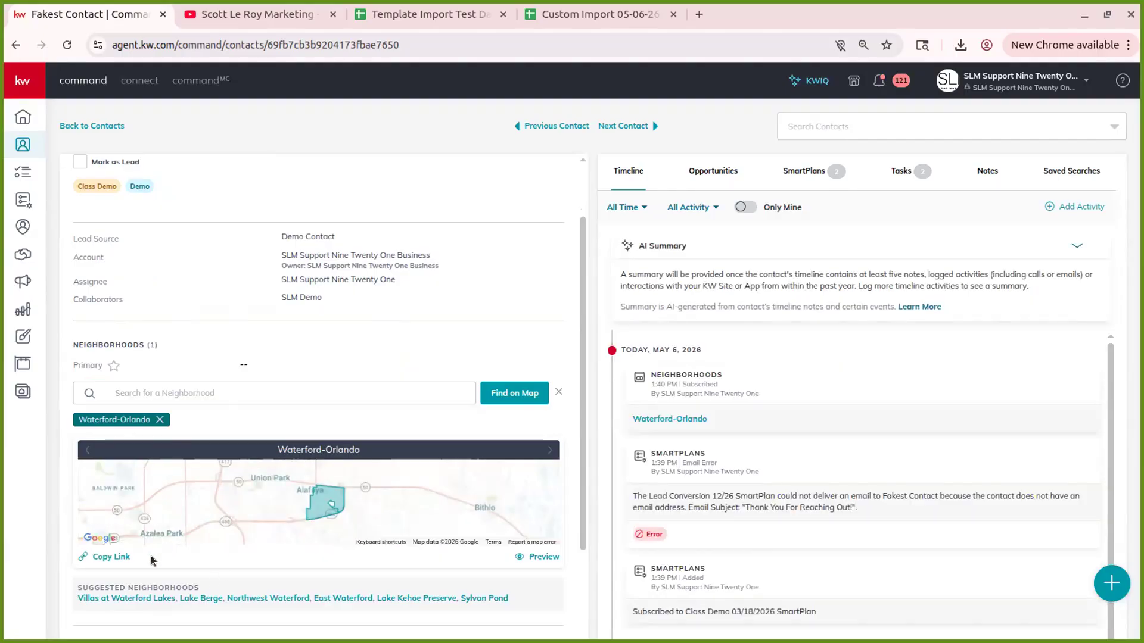
click(201, 598)
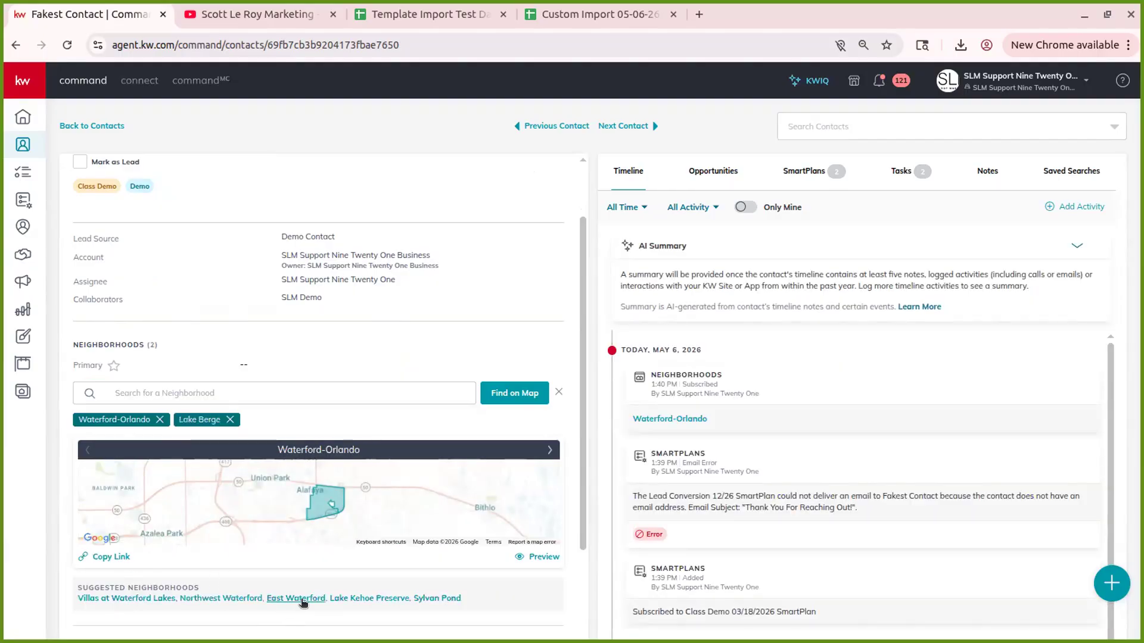
click(293, 598)
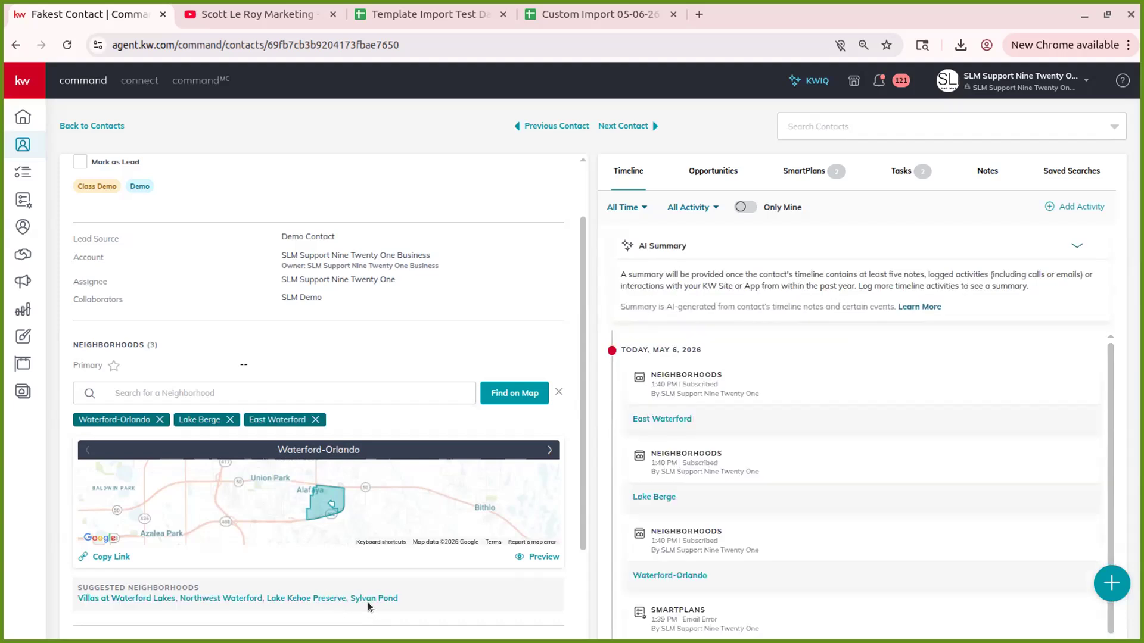
click(373, 598)
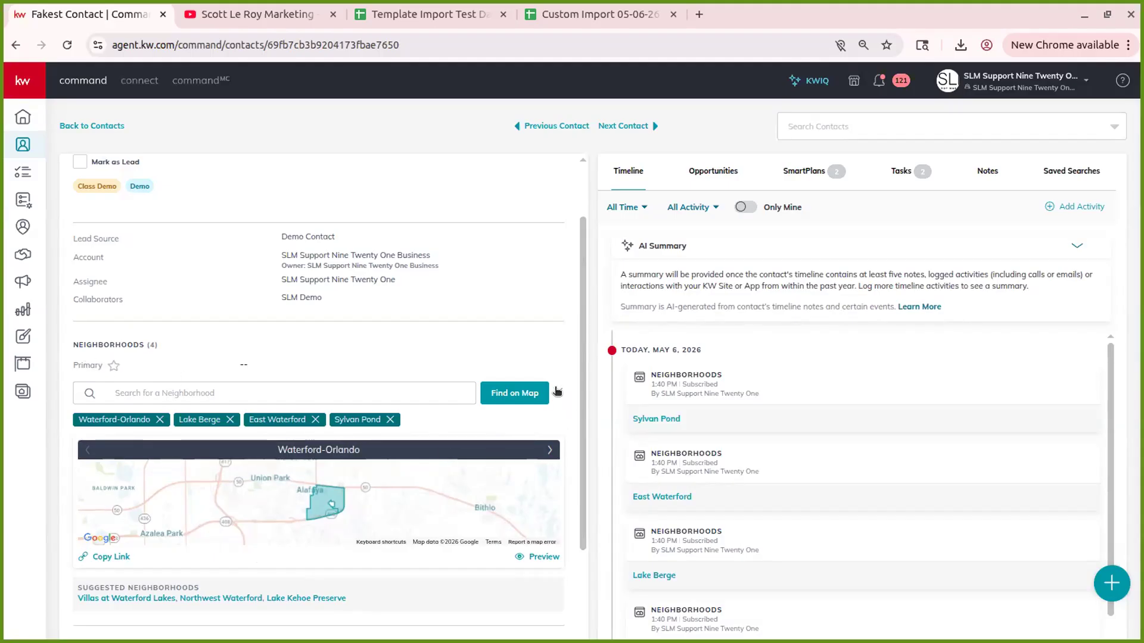
- On the neighborhood map, zoom into Orlando, pick Lake Cherokee, Downtown South and Bel Air, and save
click(523, 397)
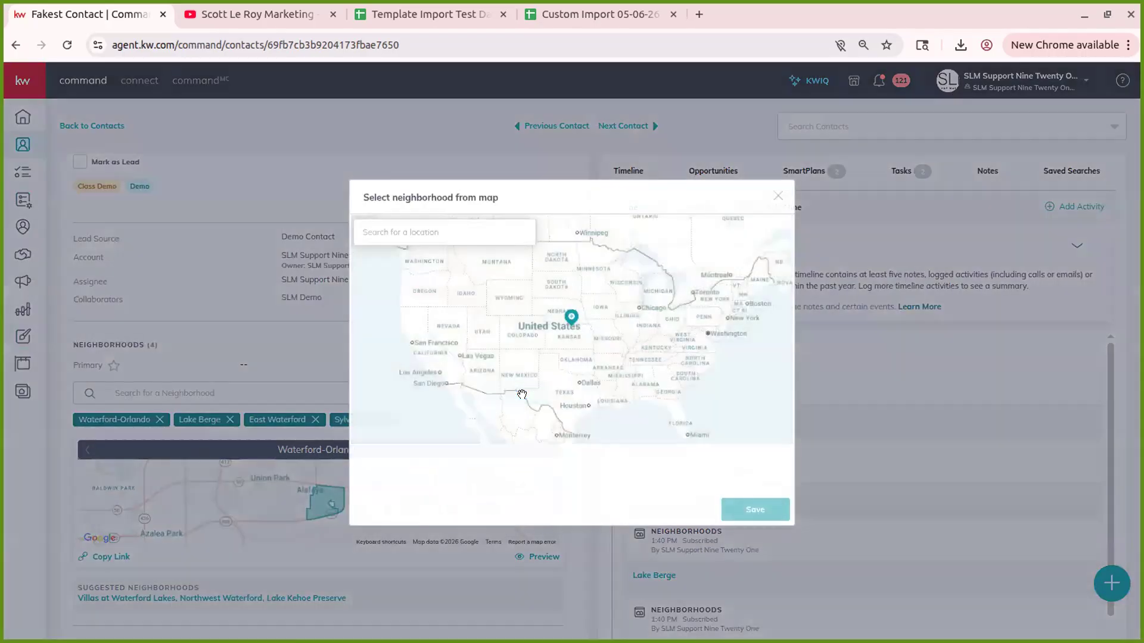
scroll(681, 400, down, 2)
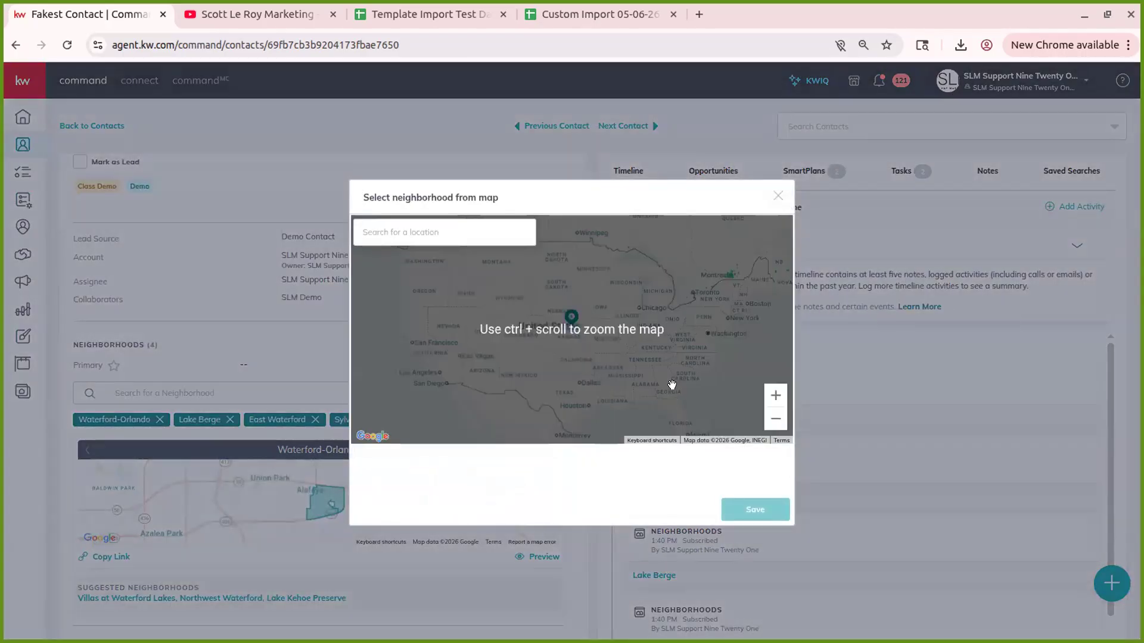
ctrl+scroll(682, 398, up, 5)
scroll(645, 410, up, 4)
scroll(664, 405, up, 3)
ctrl+scroll(600, 346, up, 3)
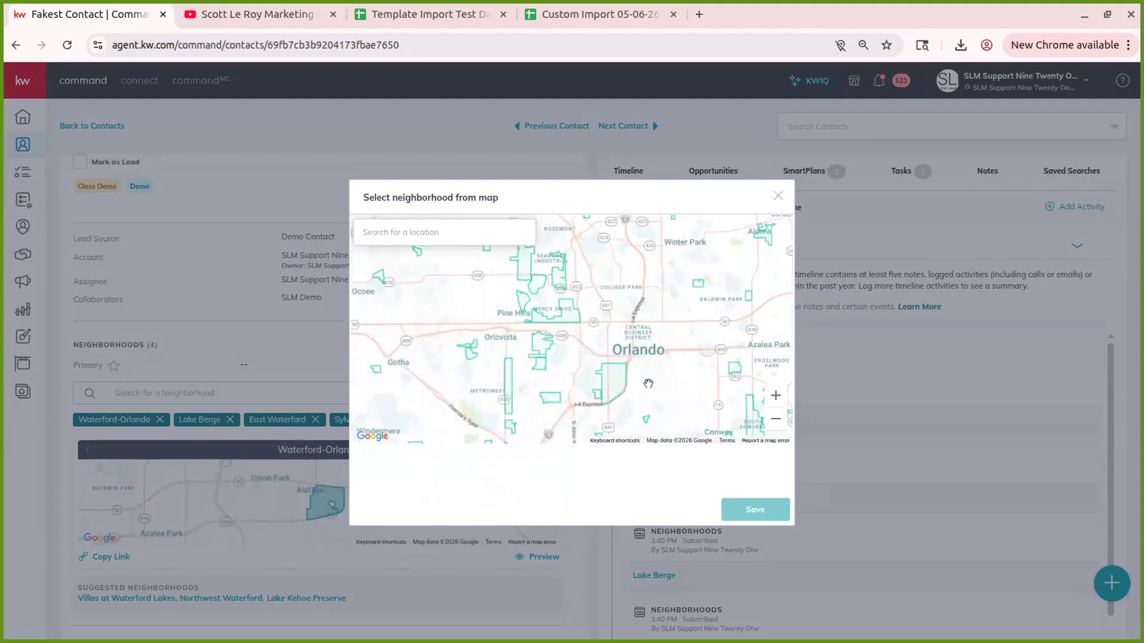
scroll(648, 384, up, 3)
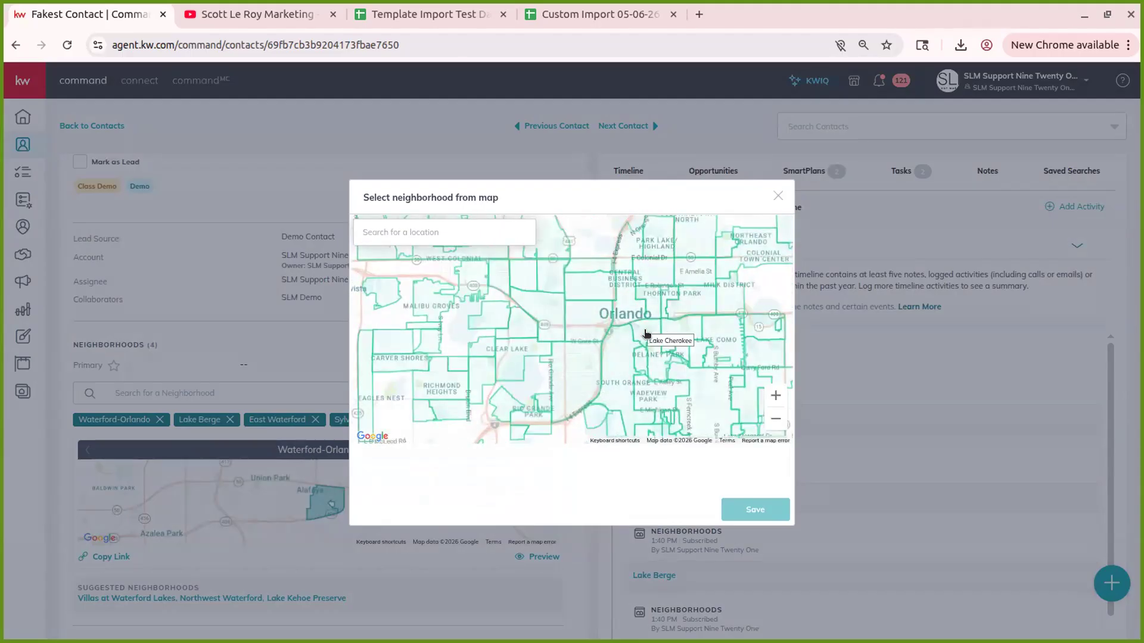
click(646, 335)
click(612, 356)
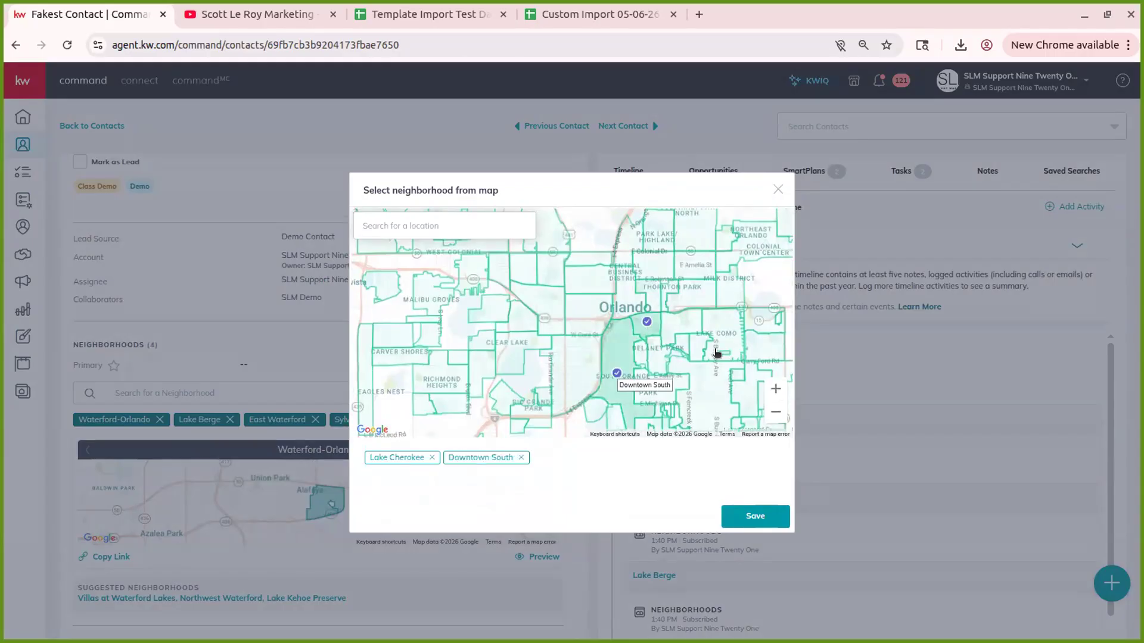
click(694, 341)
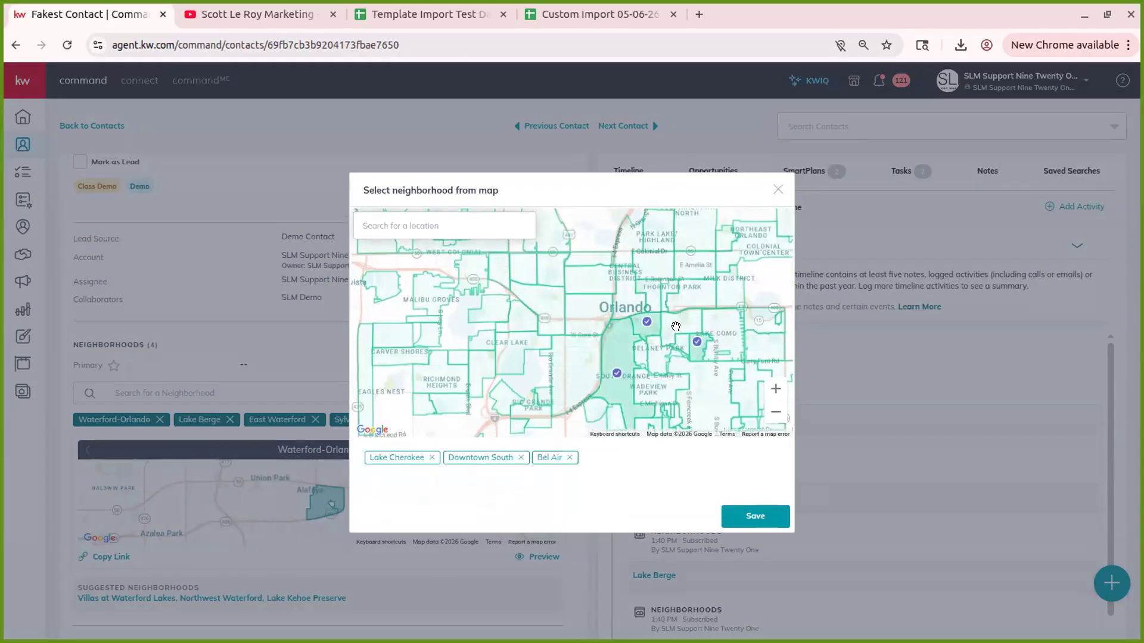
click(744, 516)
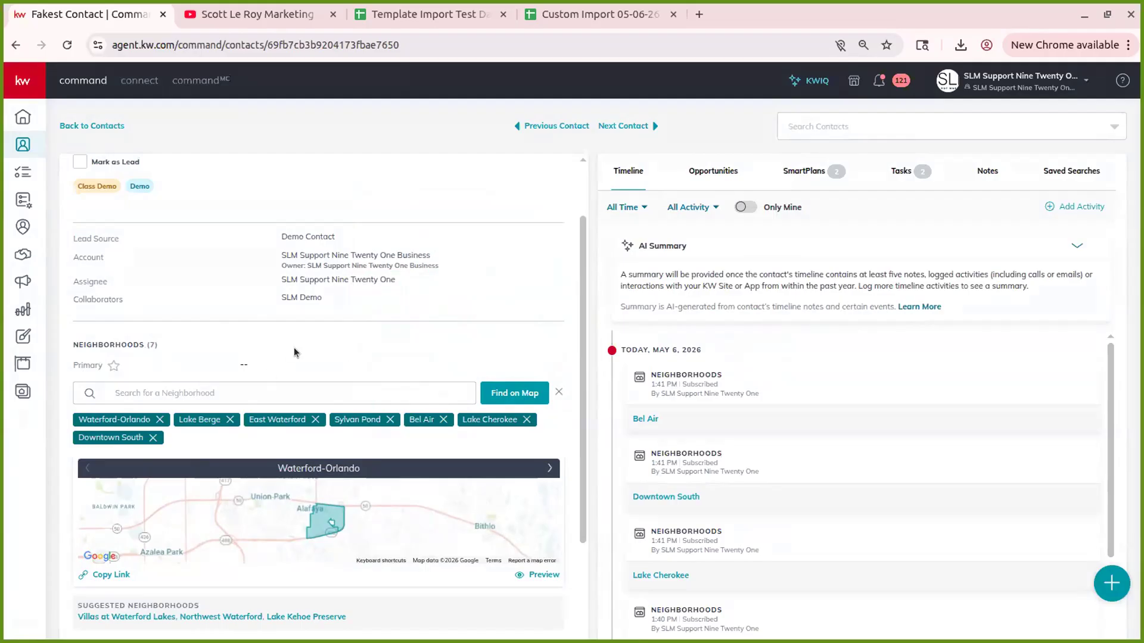
- Page the neighborhood map carousel to East Waterford and open its public Preview page
scroll(383, 579, down, 3)
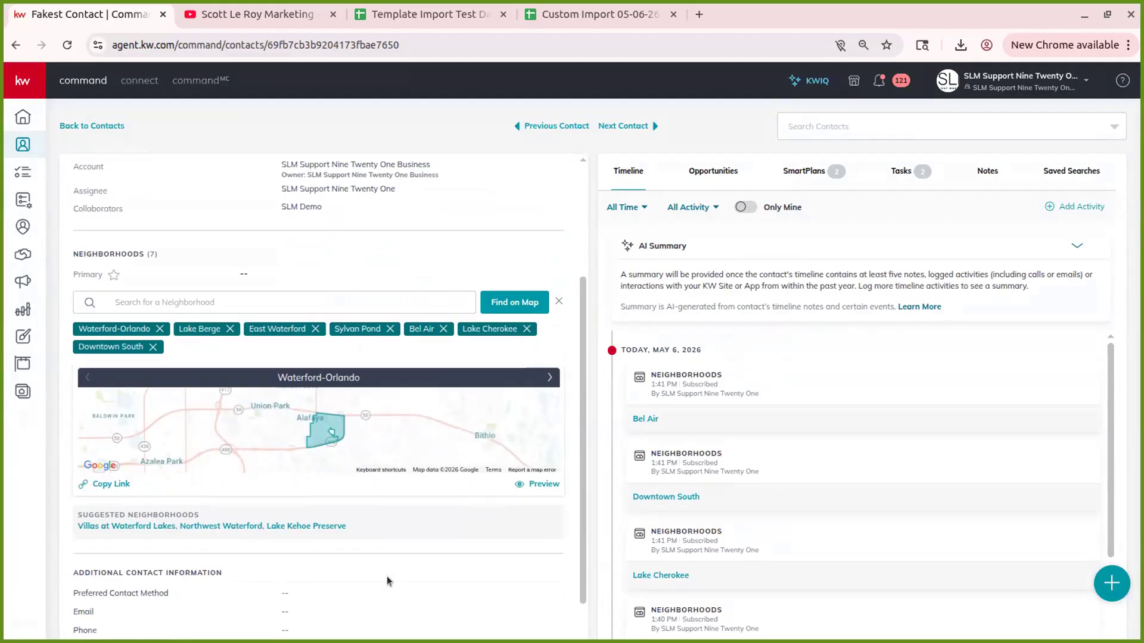
click(549, 297)
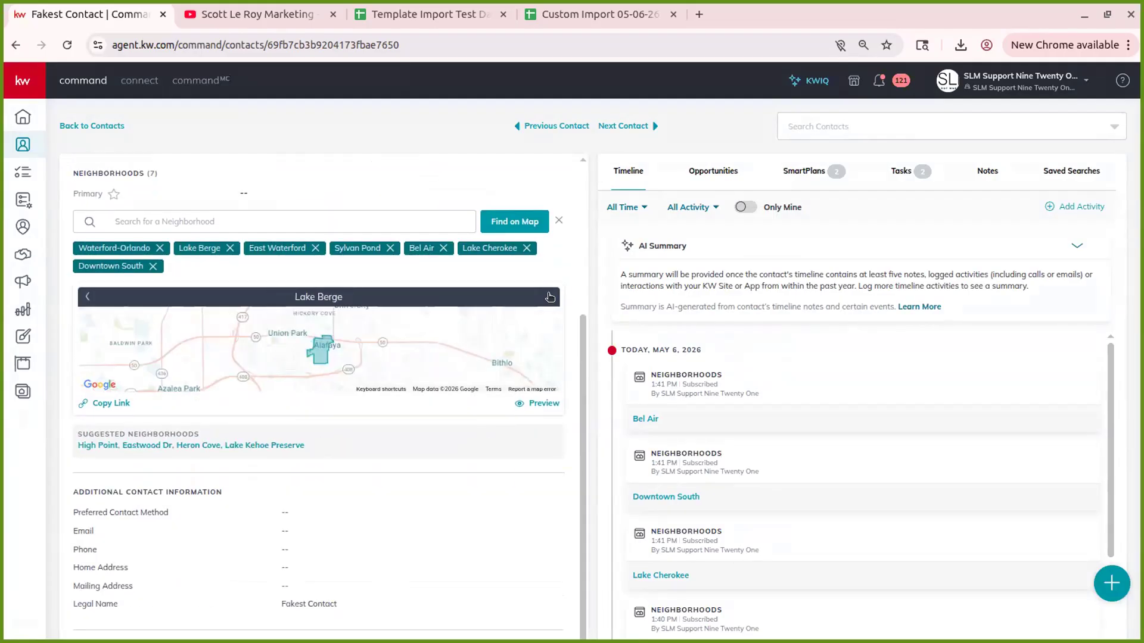
click(549, 296)
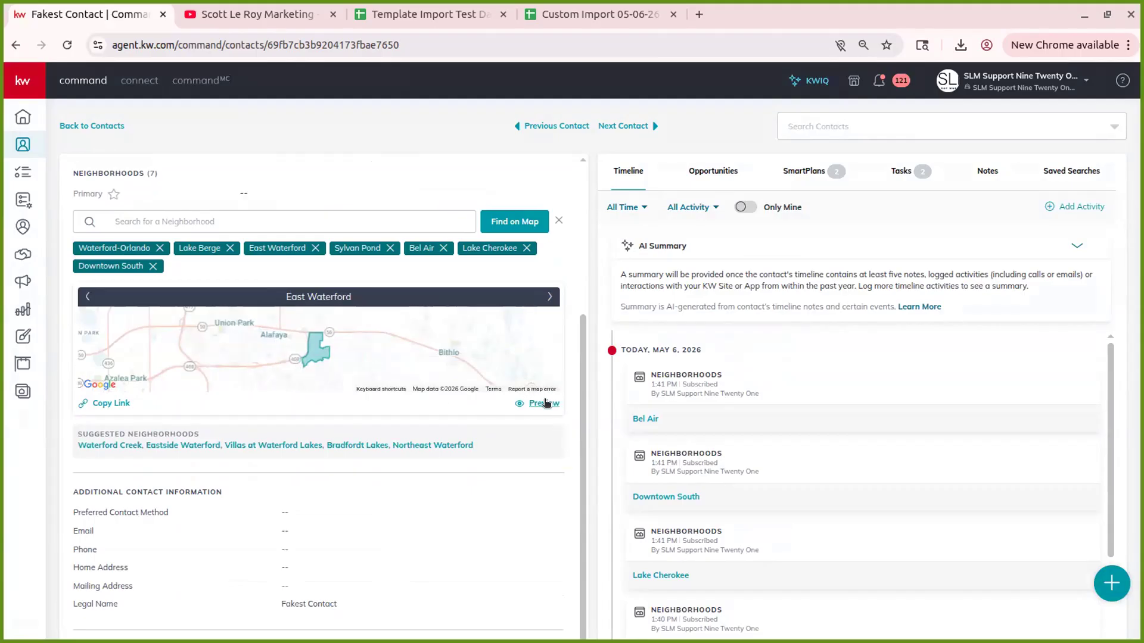
click(544, 403)
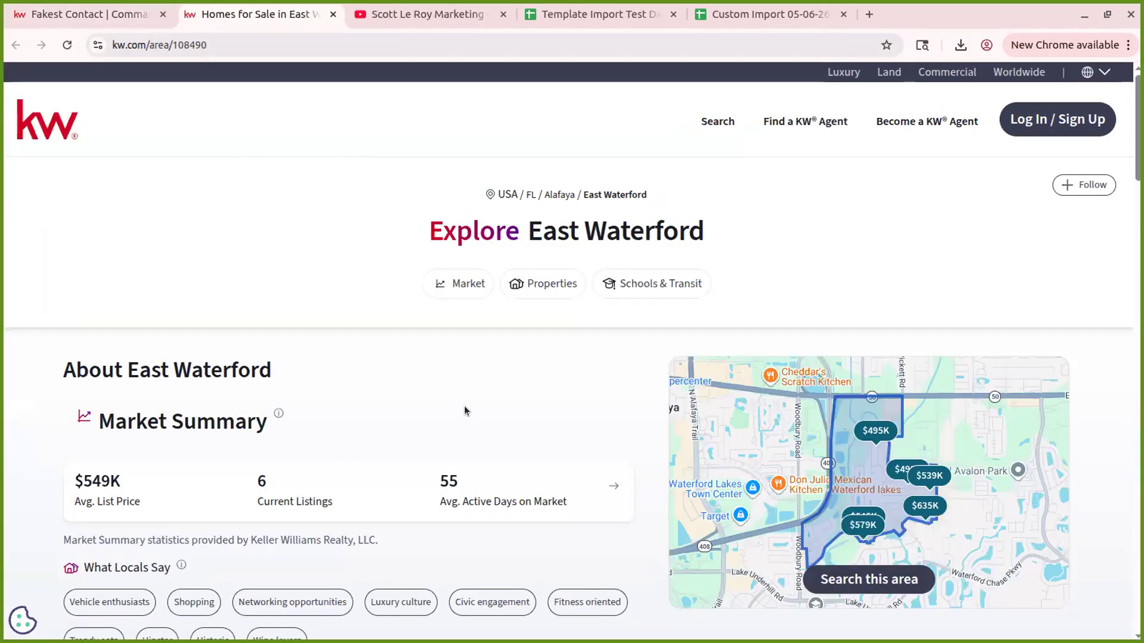
- Prefix the East Waterford page's kw.com address with the agent's branded subdomain and load it
scroll(464, 406, down, 8)
scroll(467, 405, up, 7)
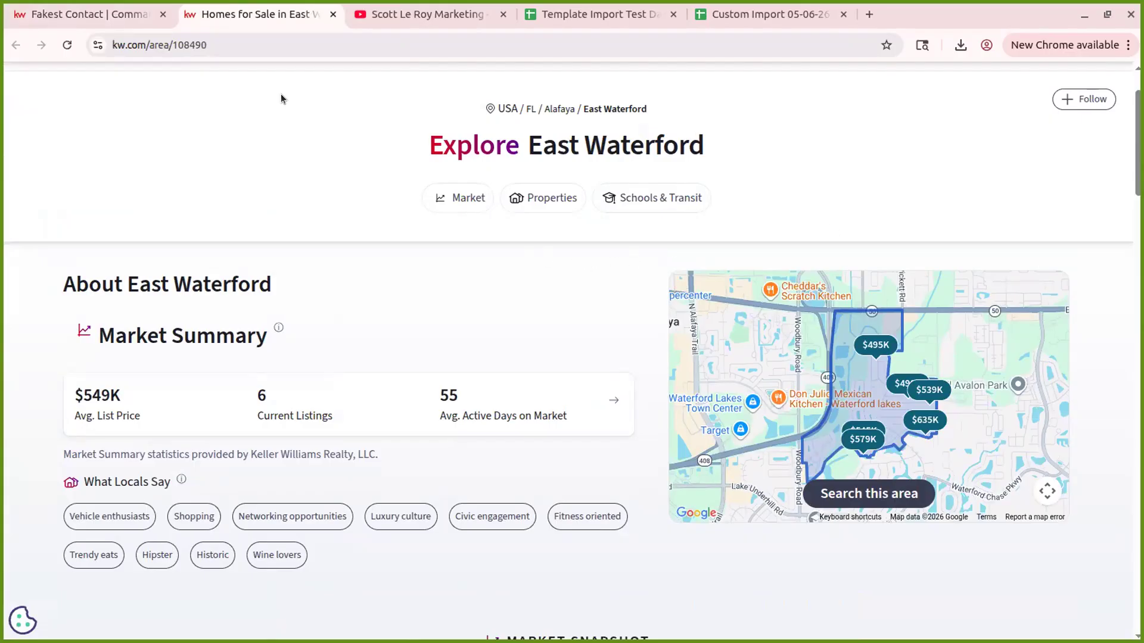
click(109, 12)
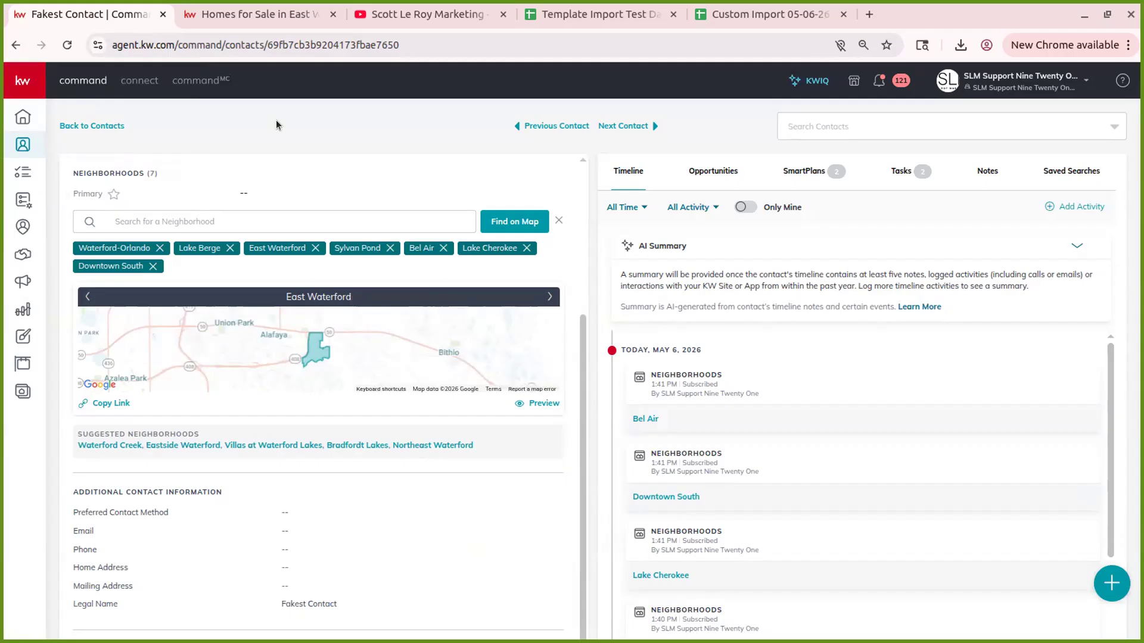
click(232, 18)
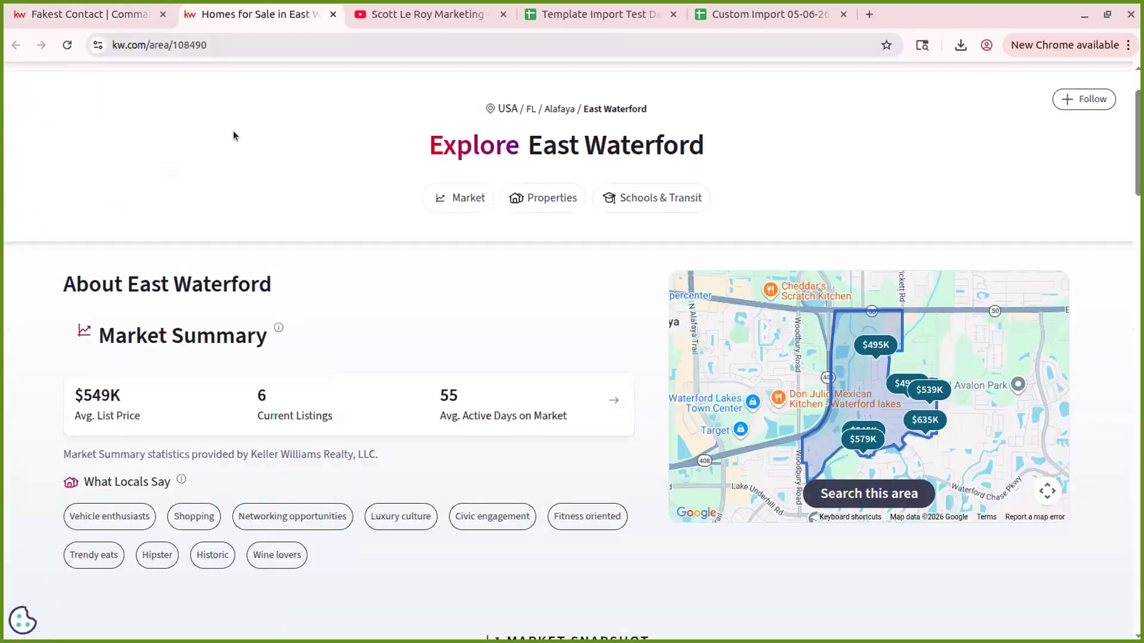
scroll(370, 256, up, 2)
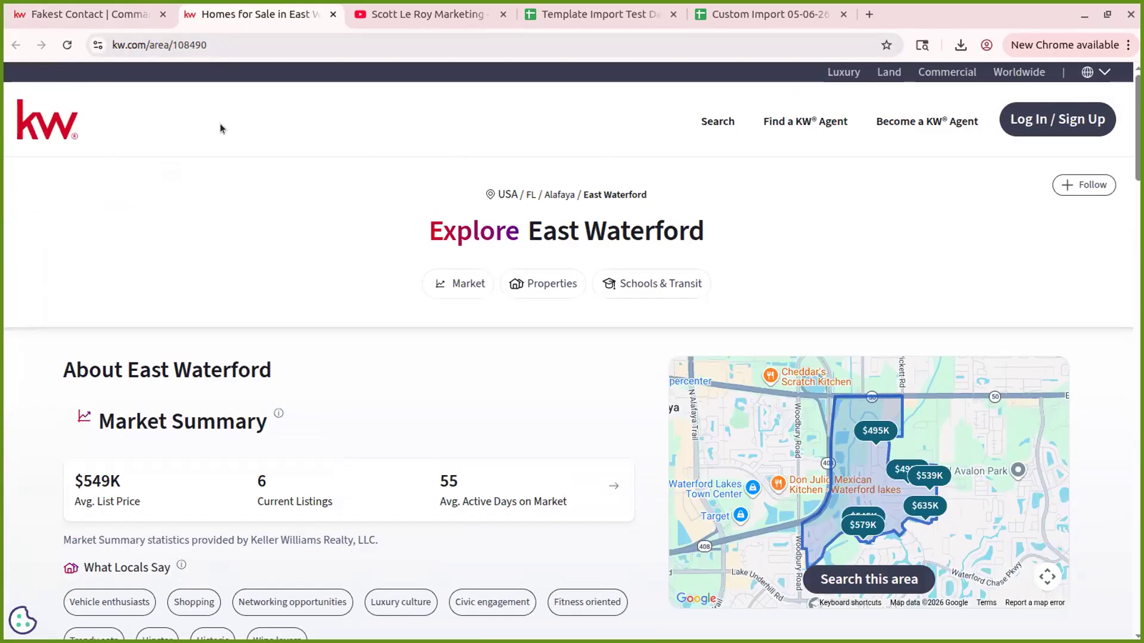
click(126, 46)
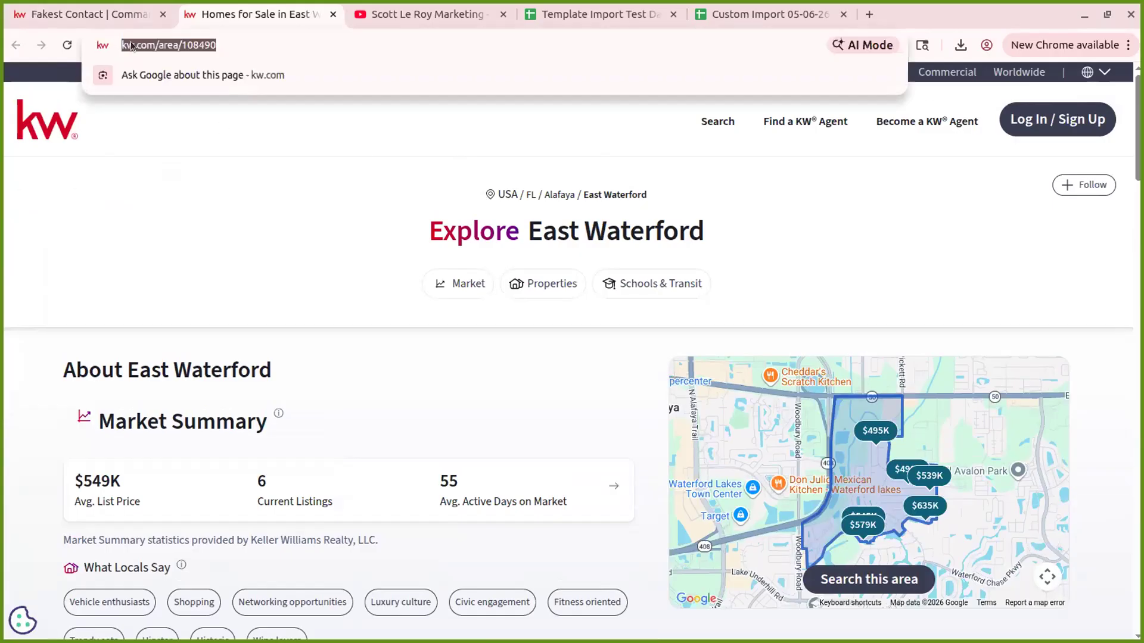
click(118, 46)
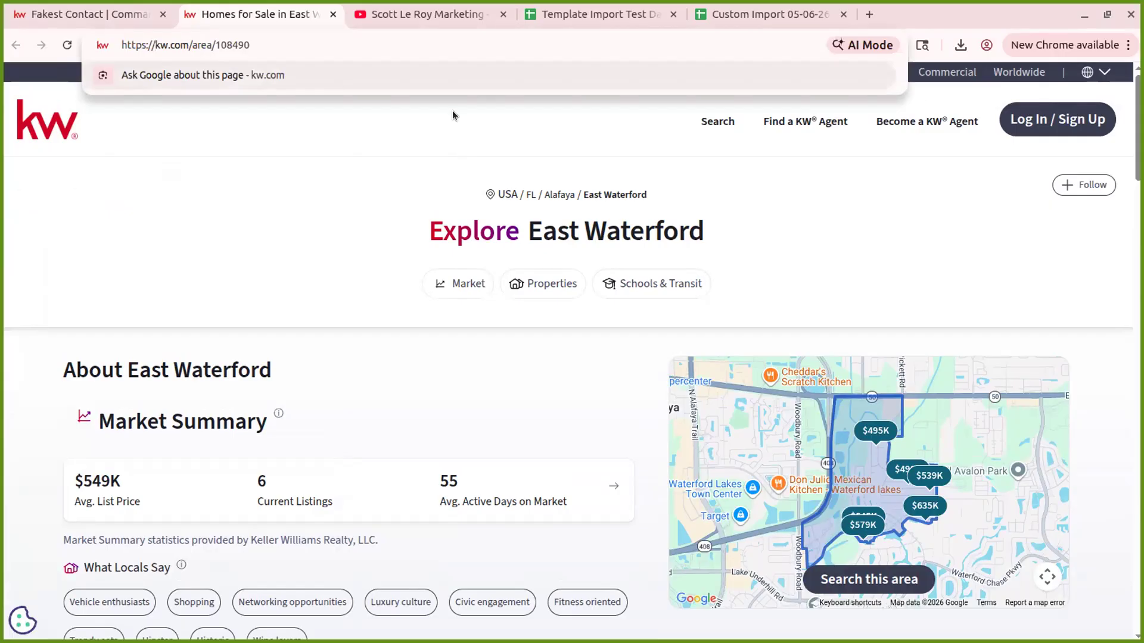
text(scottleroymarketing.)
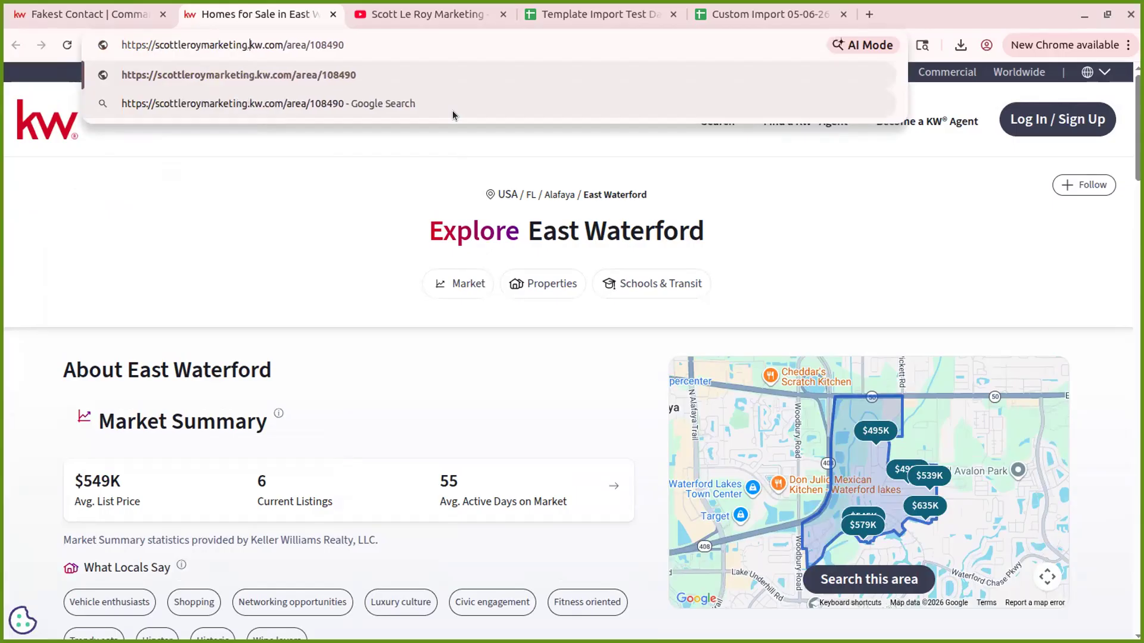
key(Return)
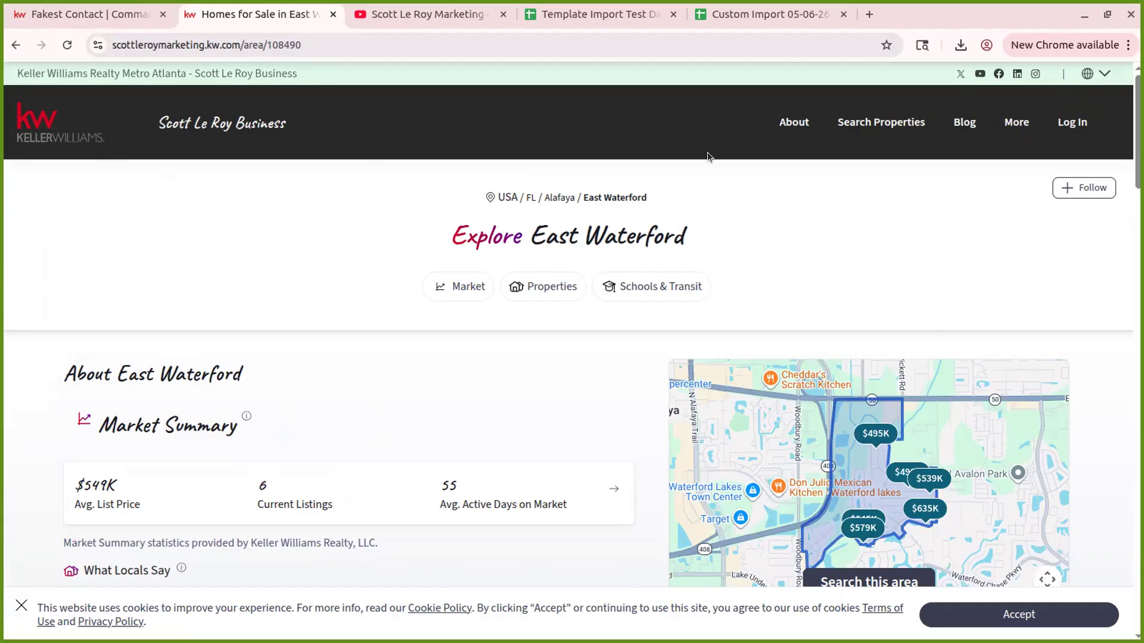
- Scroll through the branded East Waterford page ($549K average list price, 6 listings), then return to the contact tab
scroll(783, 393, down, 1)
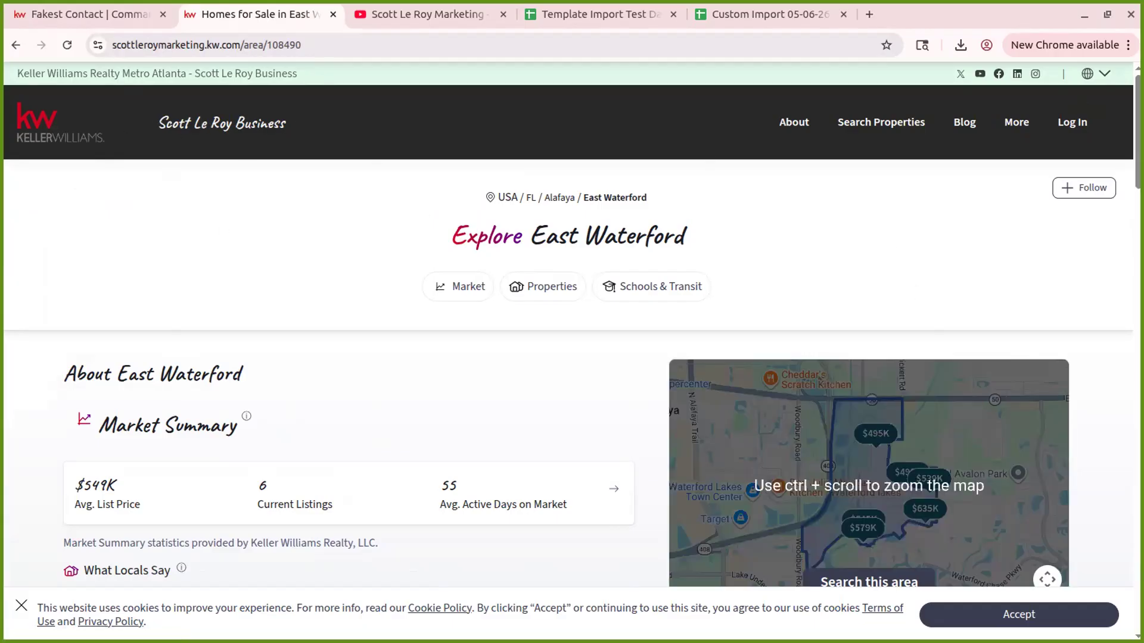
scroll(417, 335, down, 20)
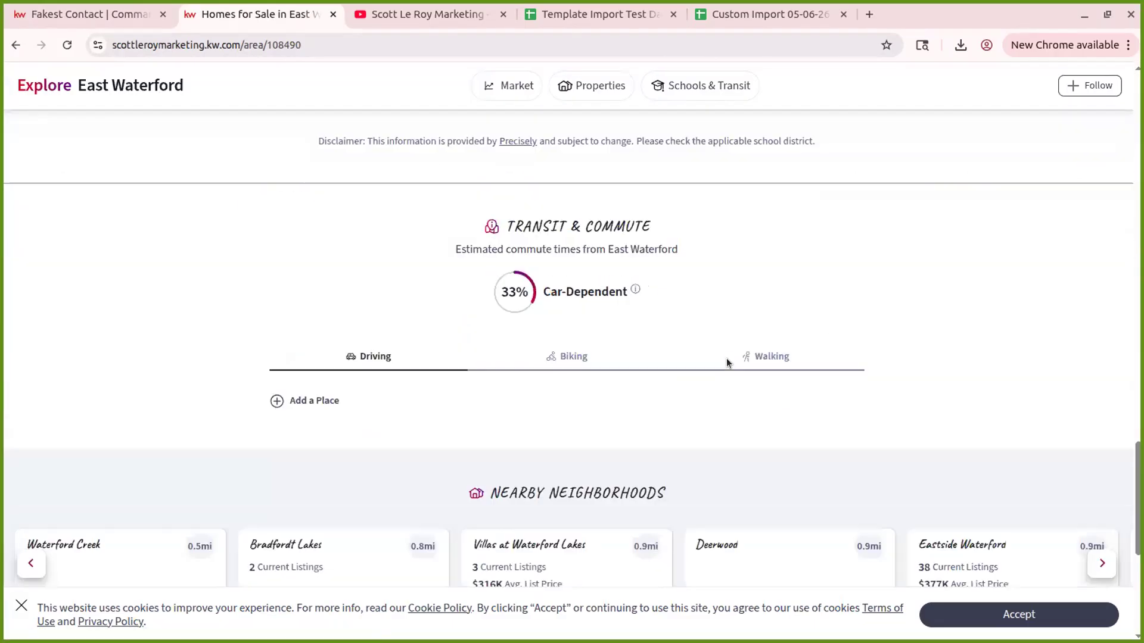
scroll(727, 359, down, 5)
scroll(727, 359, up, 12)
scroll(741, 374, up, 20)
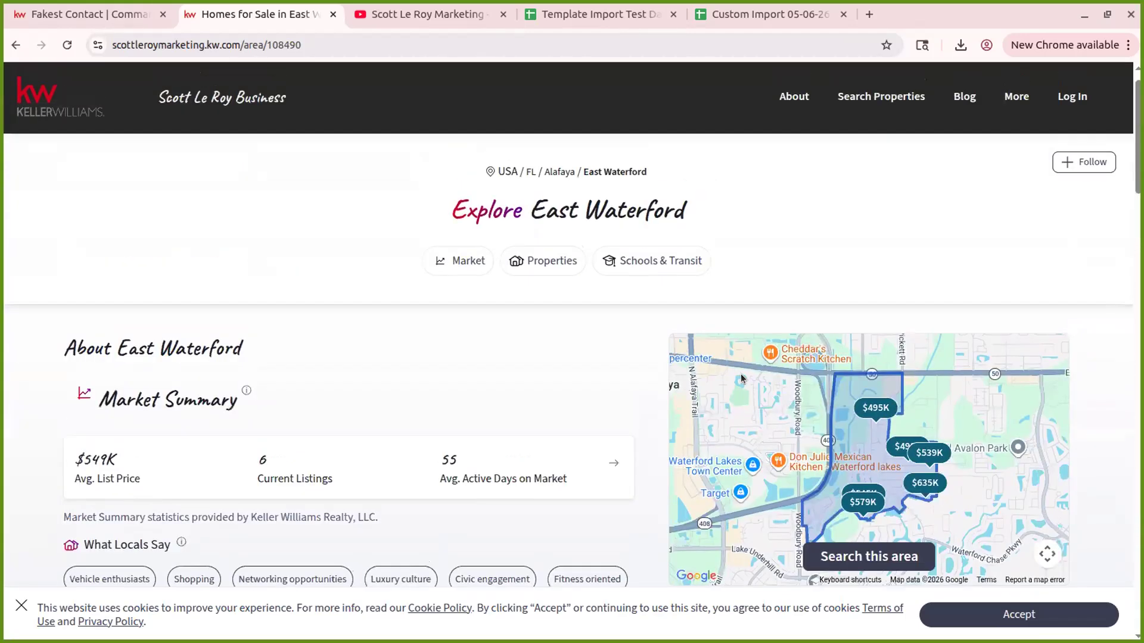
scroll(741, 374, up, 1)
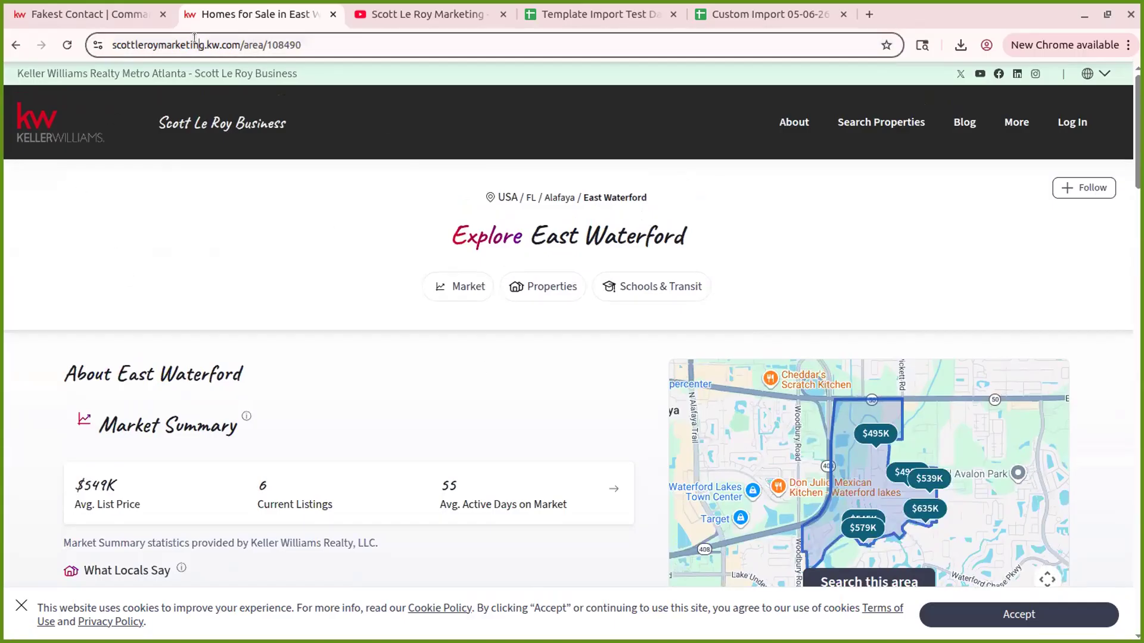
click(312, 49)
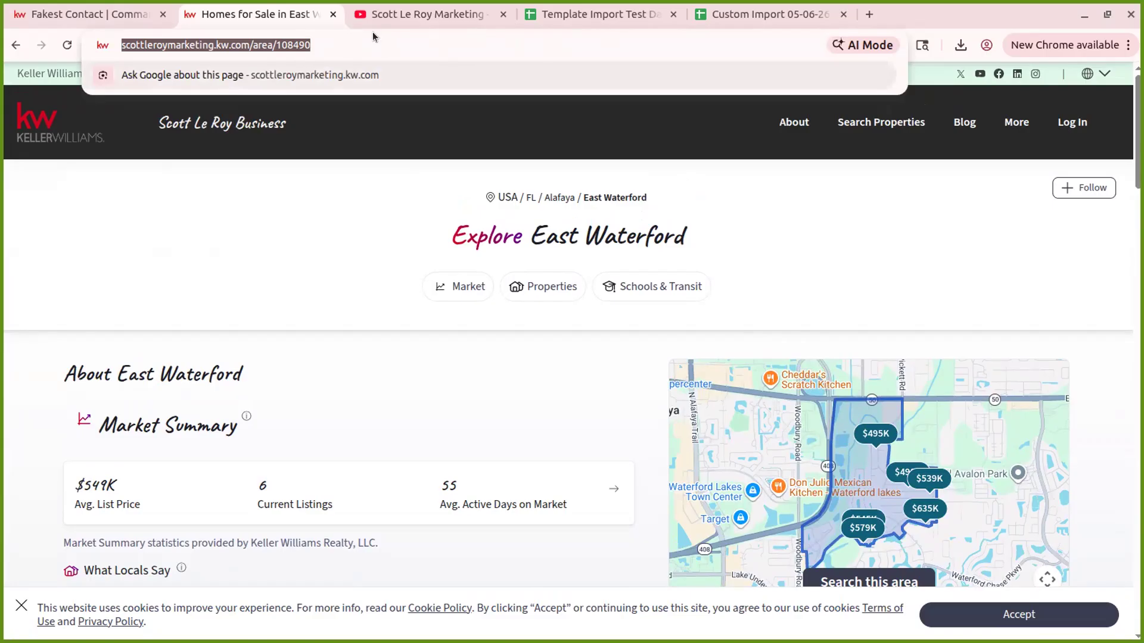
click(87, 15)
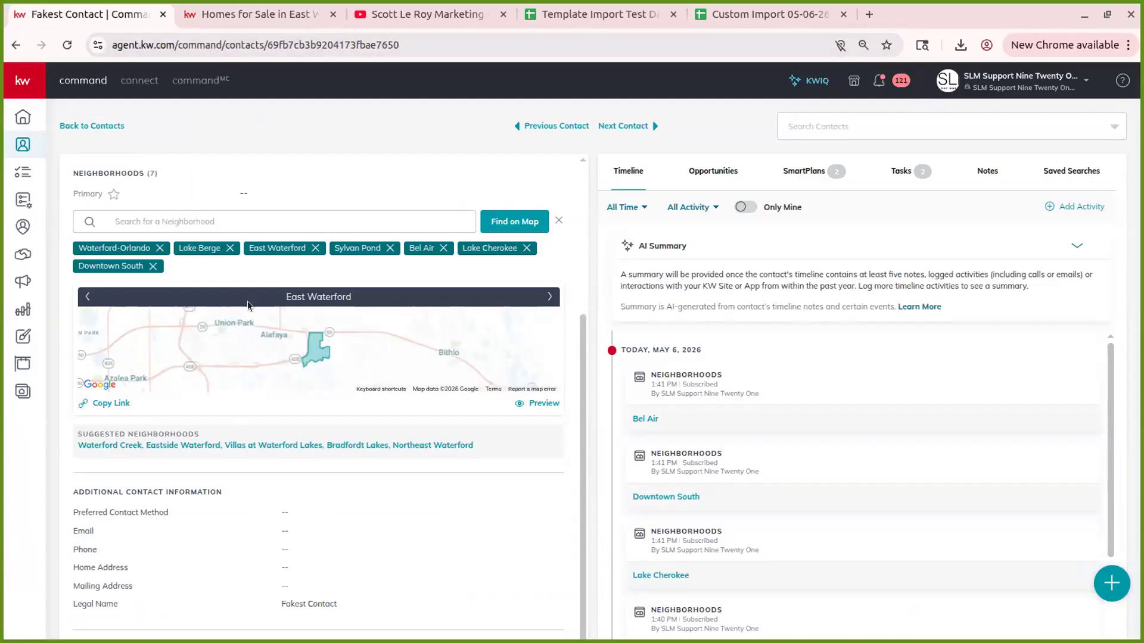
scroll(277, 441, down, 2)
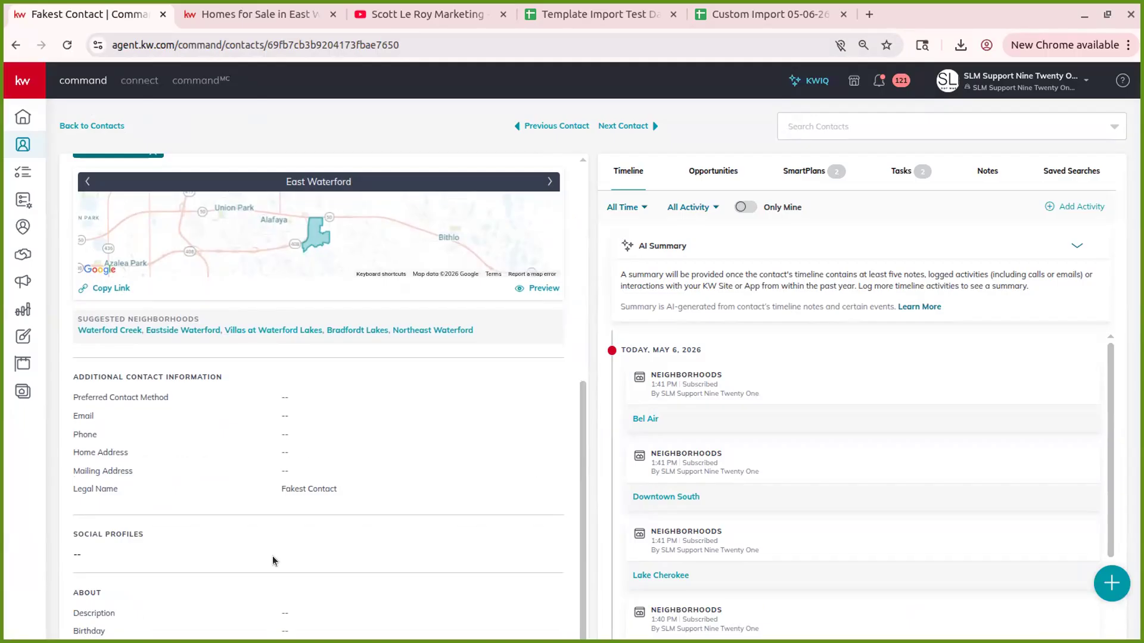
scroll(145, 534, down, 2)
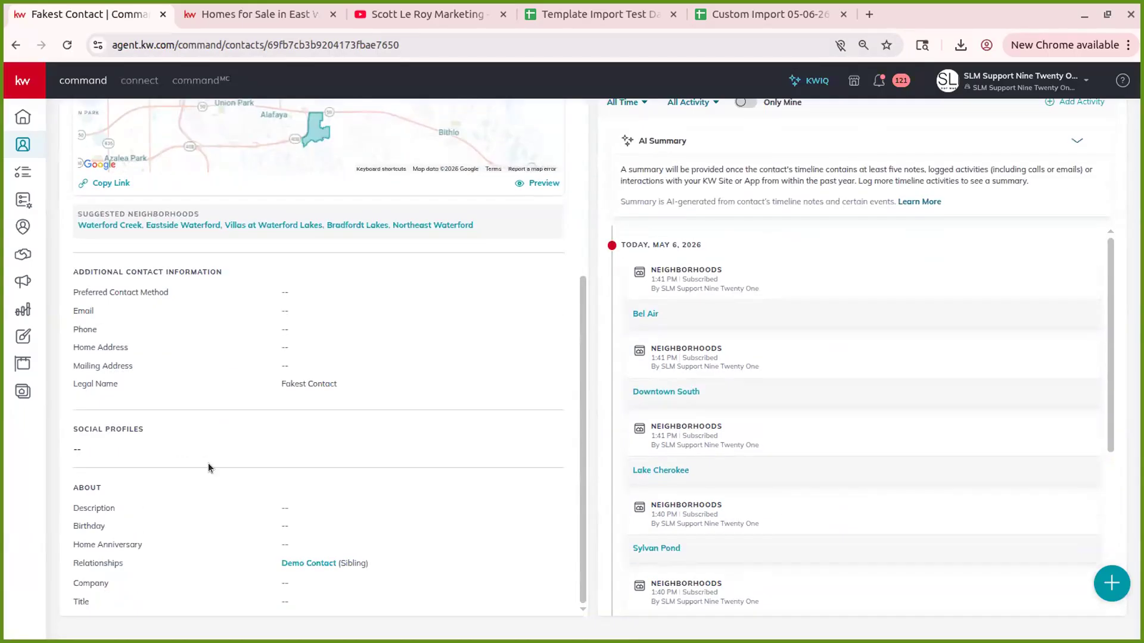
click(303, 564)
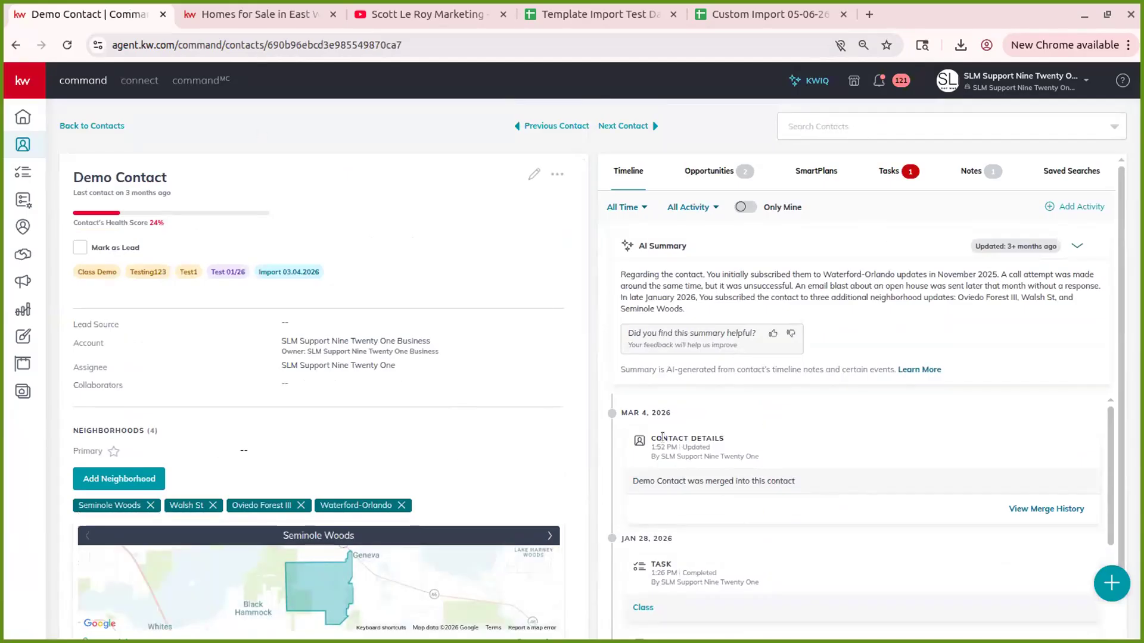
scroll(304, 561, down, 8)
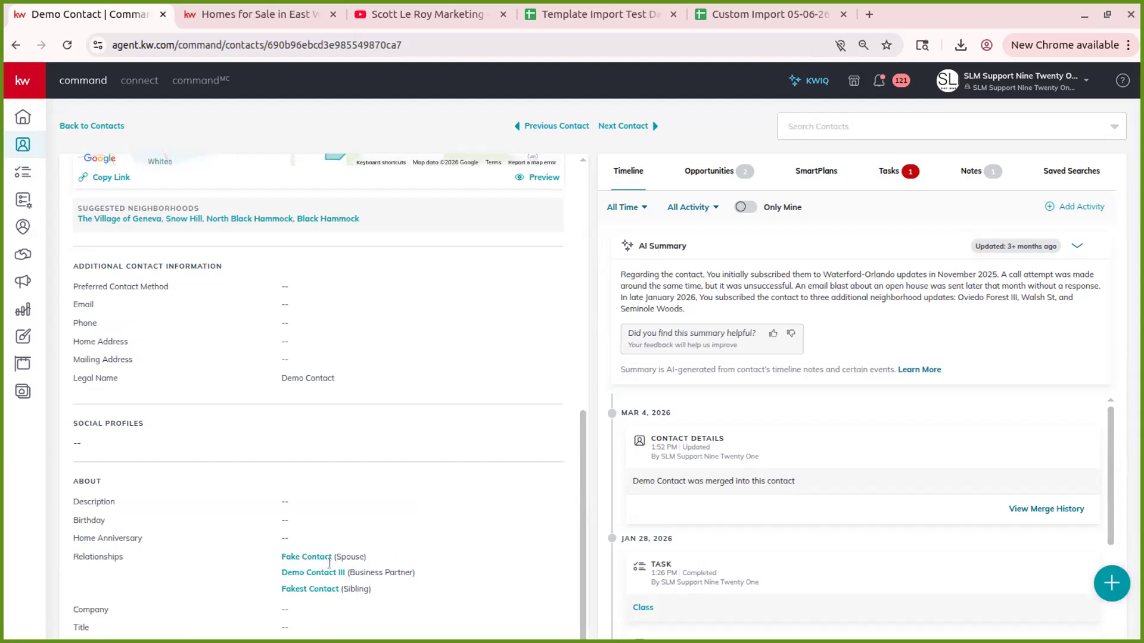
click(327, 589)
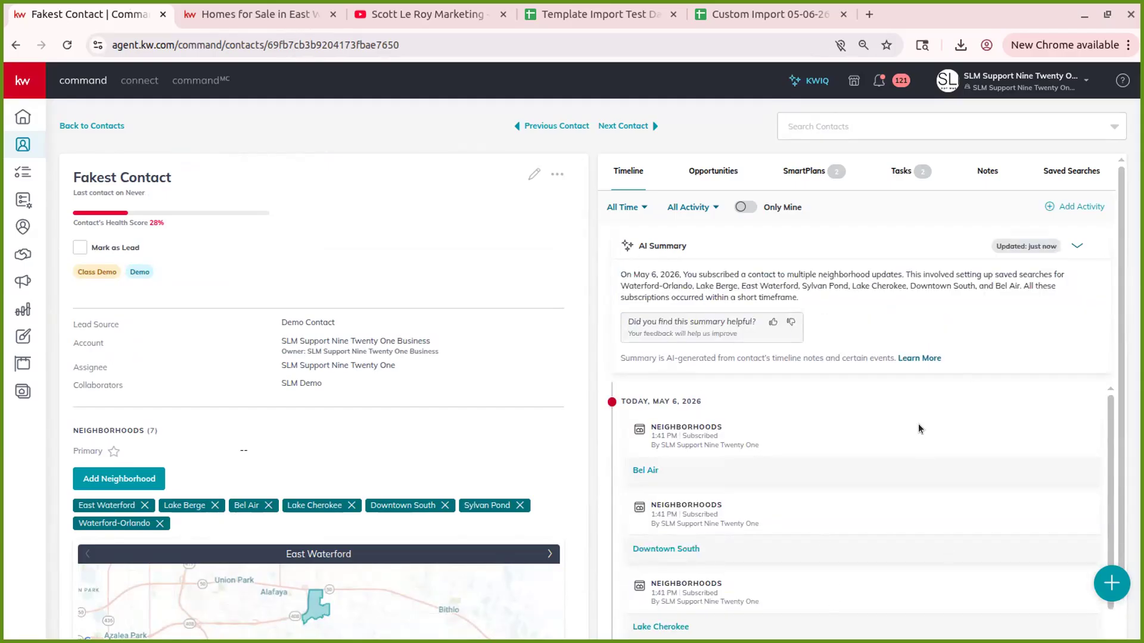
- Filter the timeline to my activity and back to everyone's, then scroll down to End of Timeline
click(746, 207)
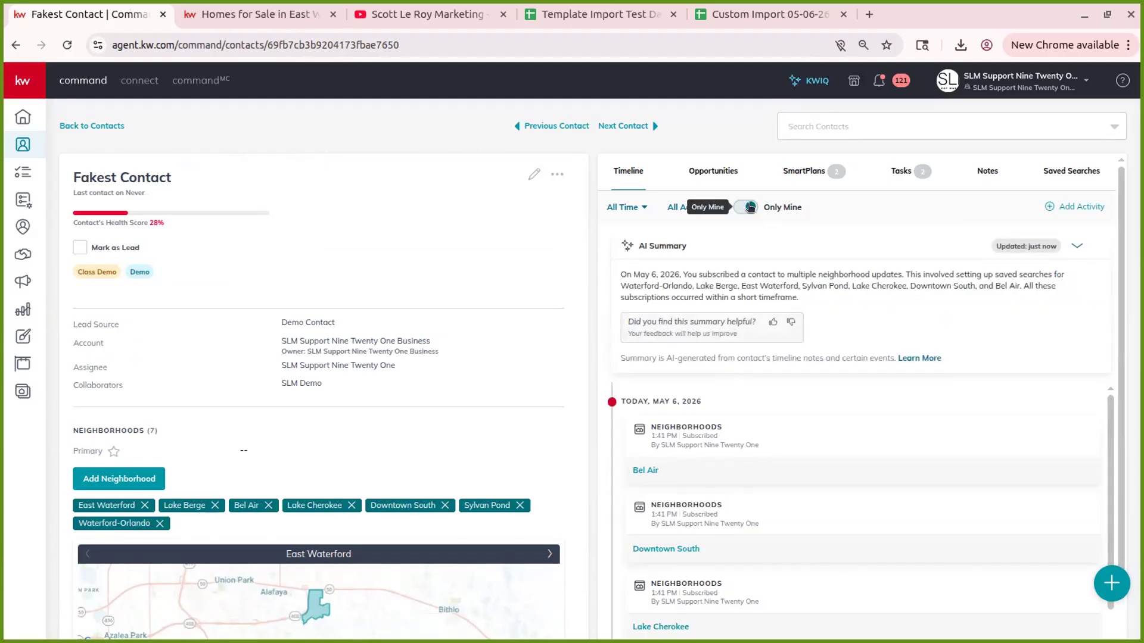
click(744, 205)
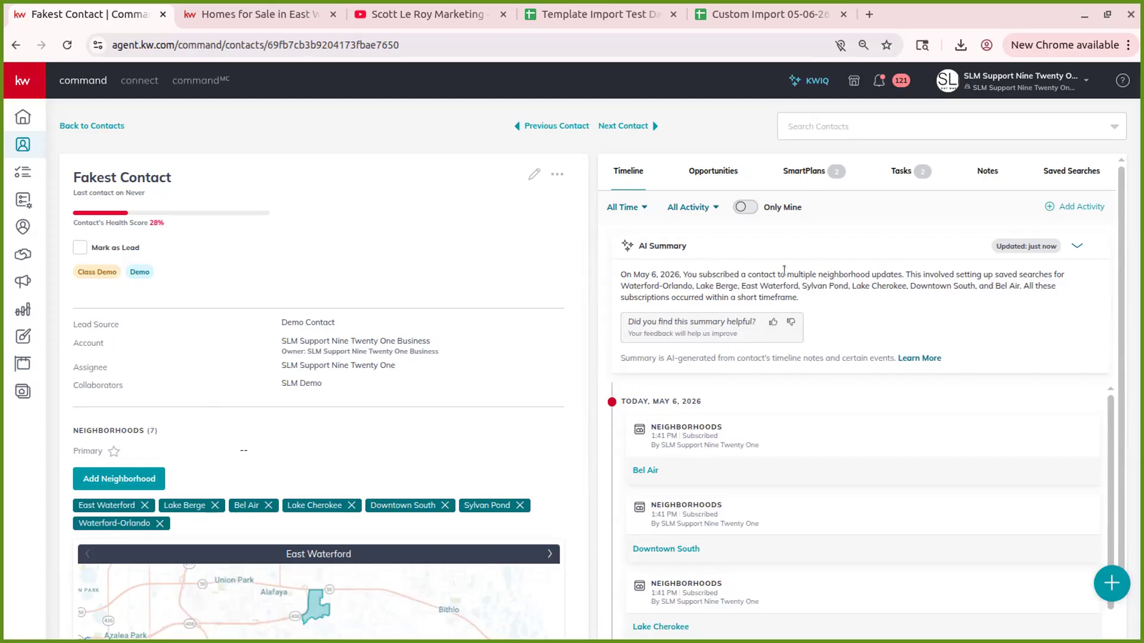
scroll(771, 402, down, 6)
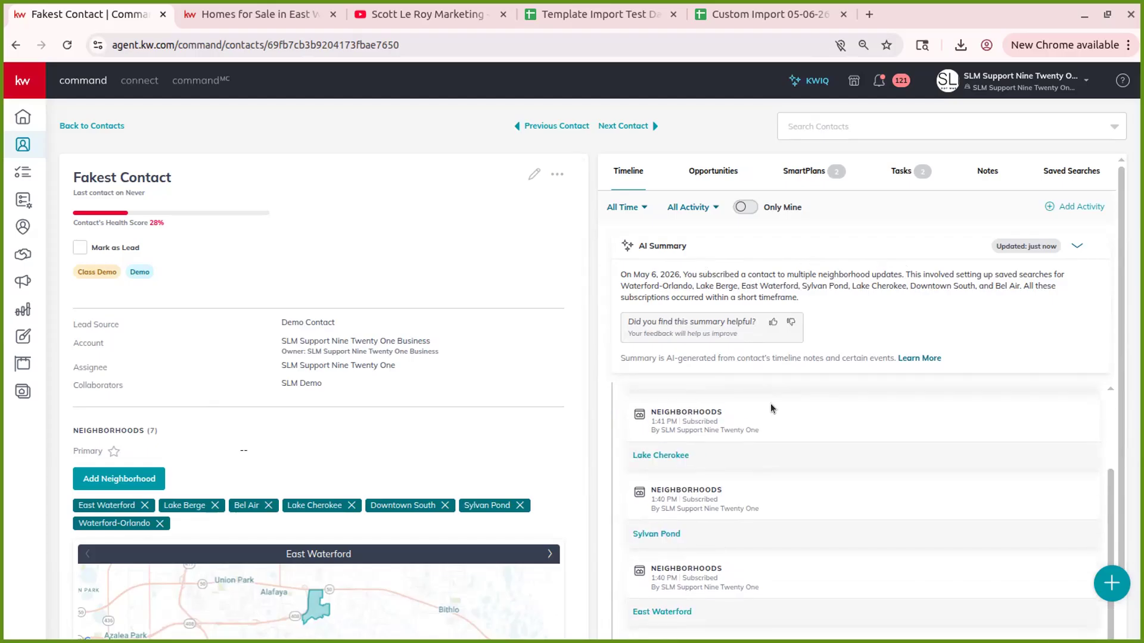
scroll(824, 313, down, 3)
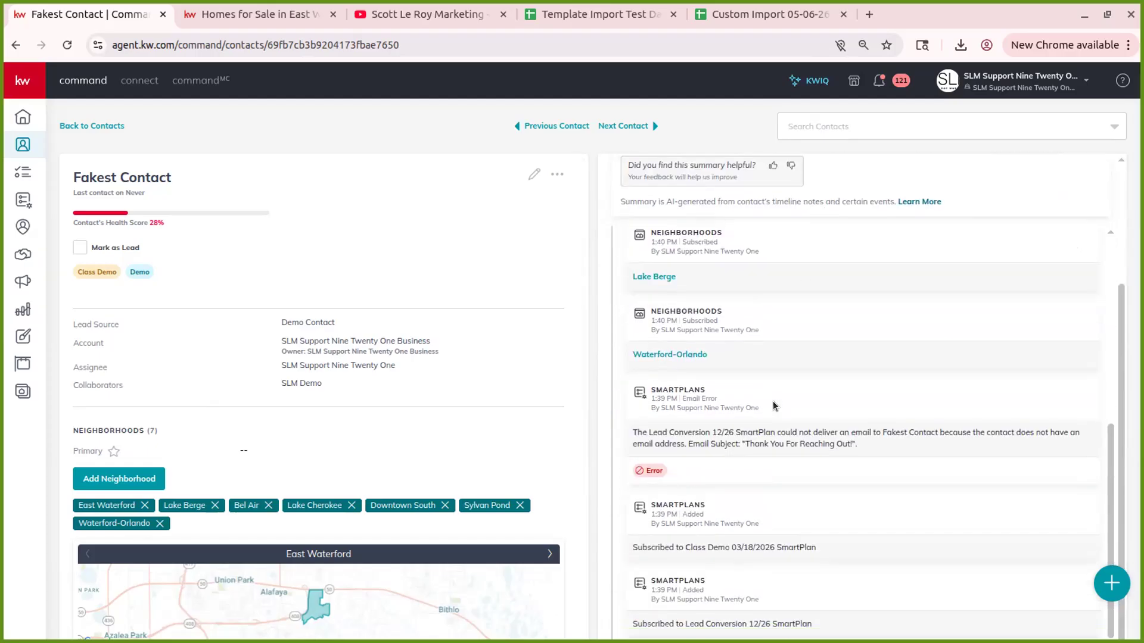
scroll(773, 402, down, 4)
scroll(591, 452, down, 2)
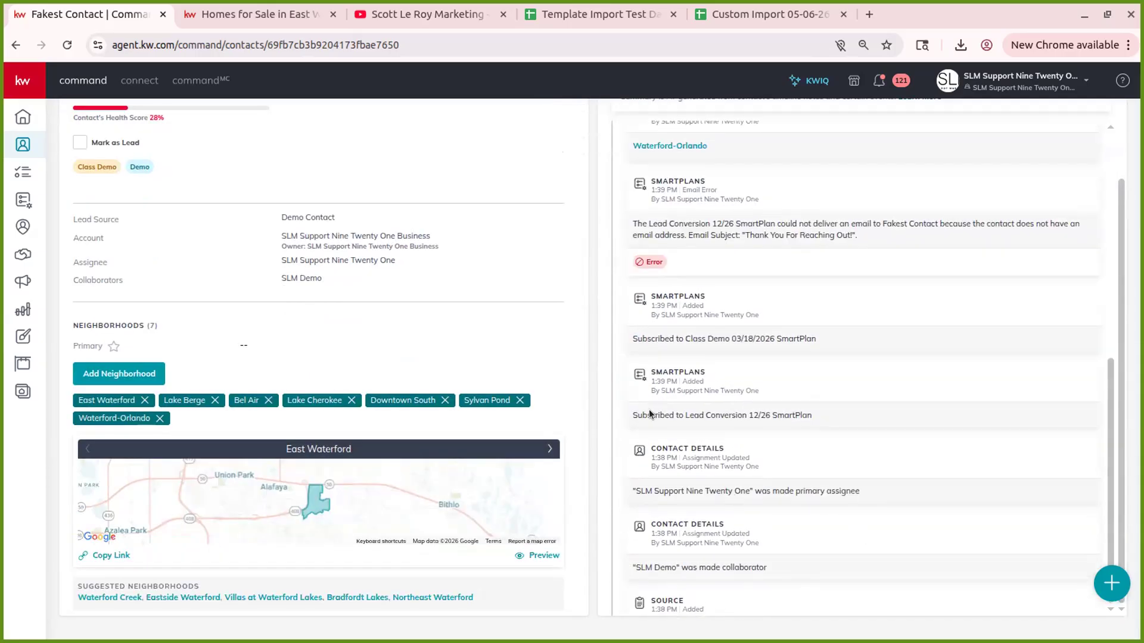
scroll(703, 512, down, 3)
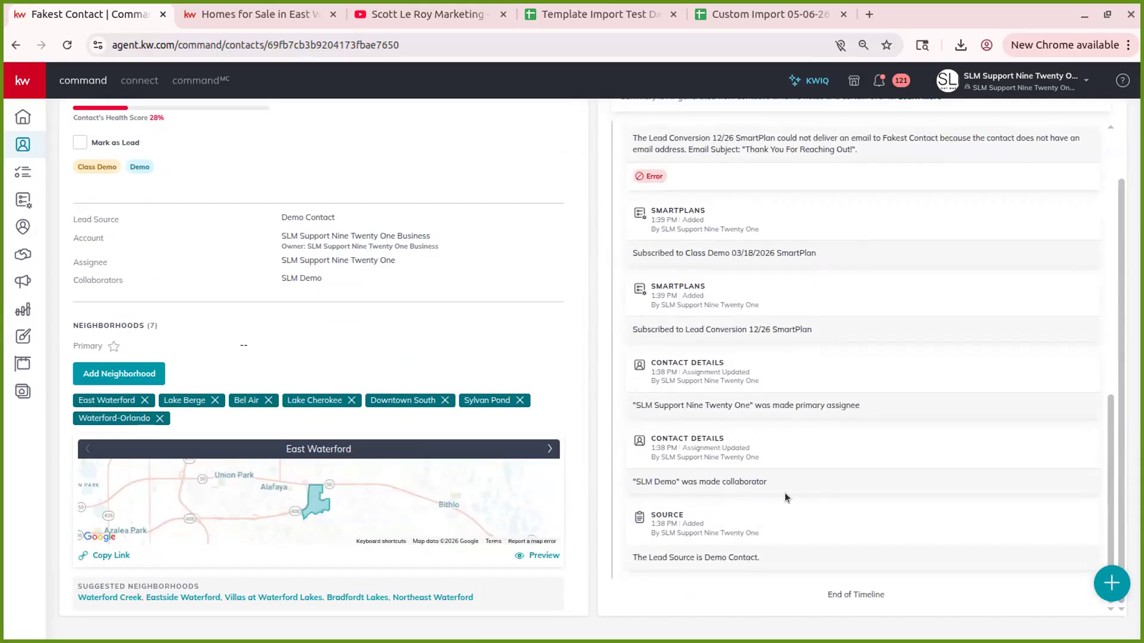
- Scroll back up the timeline and show the contact's empty Opportunities list
scroll(738, 460, up, 3)
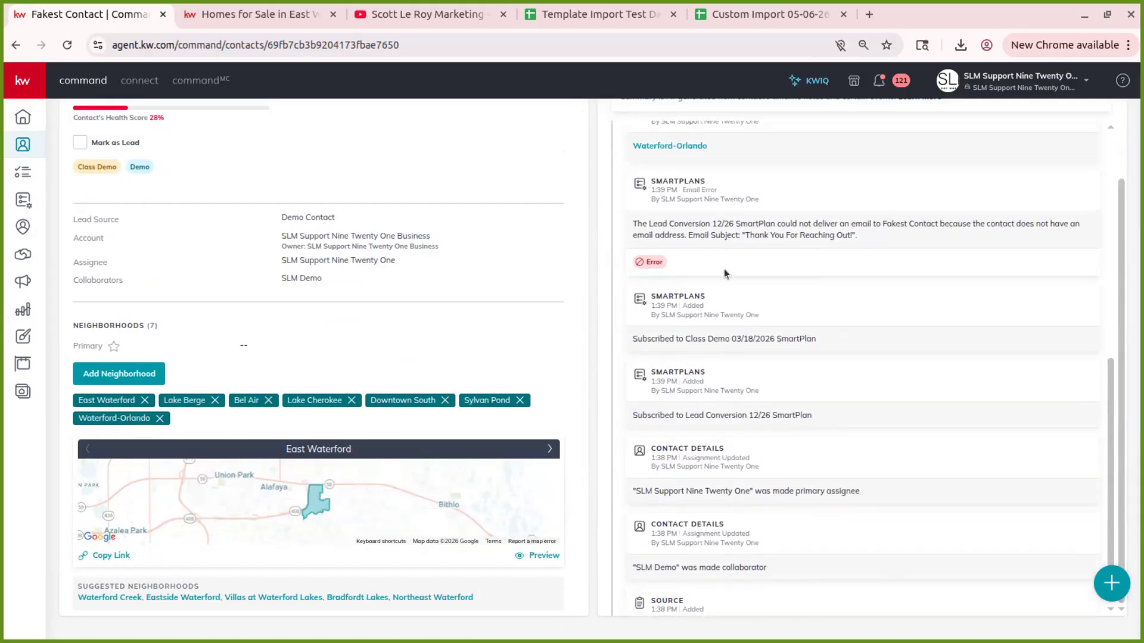
scroll(817, 547, up, 1)
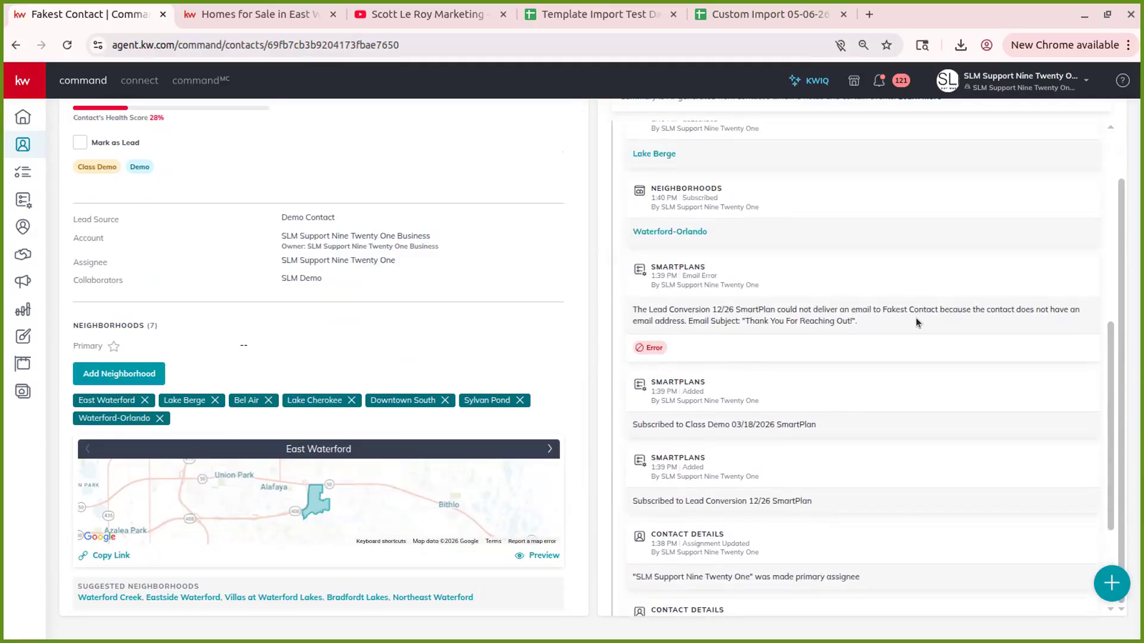
scroll(913, 450, up, 3)
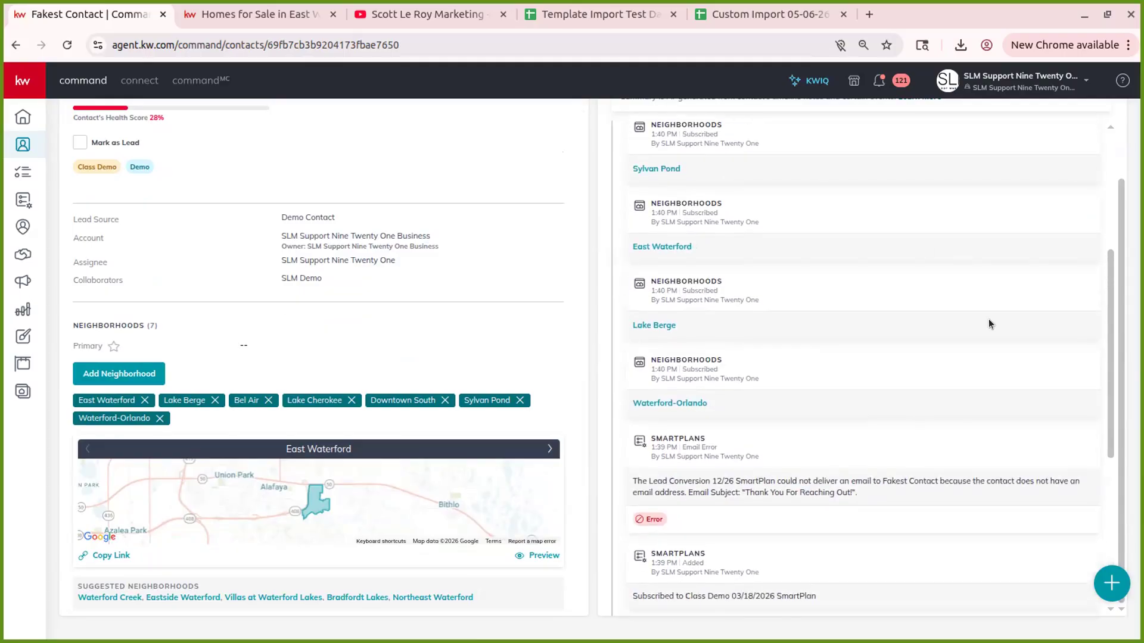
scroll(807, 418, up, 5)
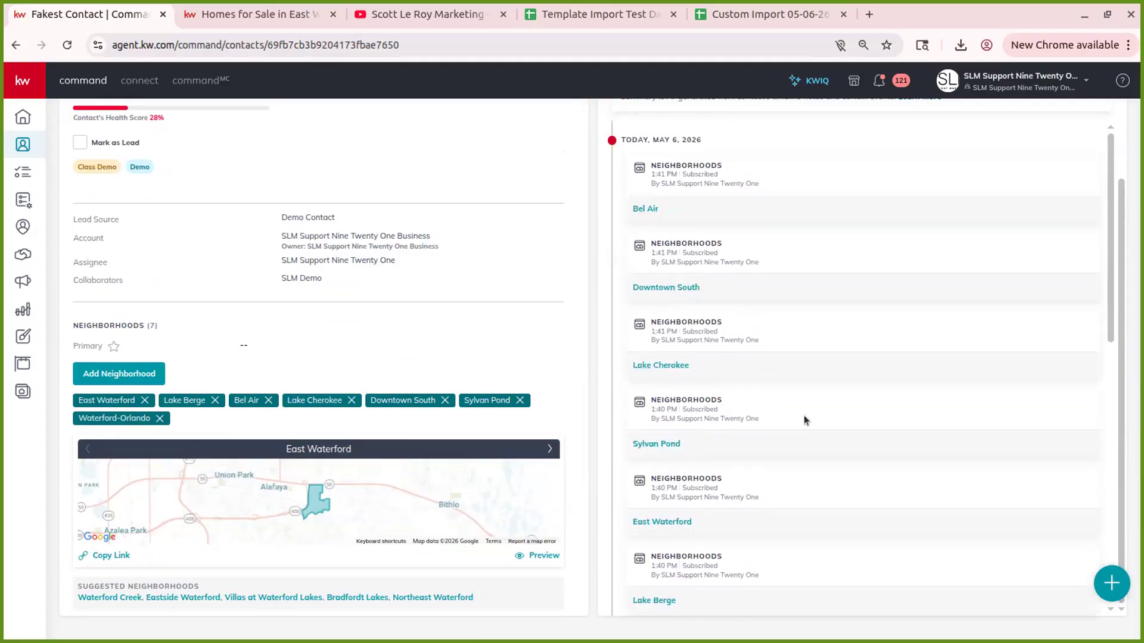
scroll(809, 391, up, 5)
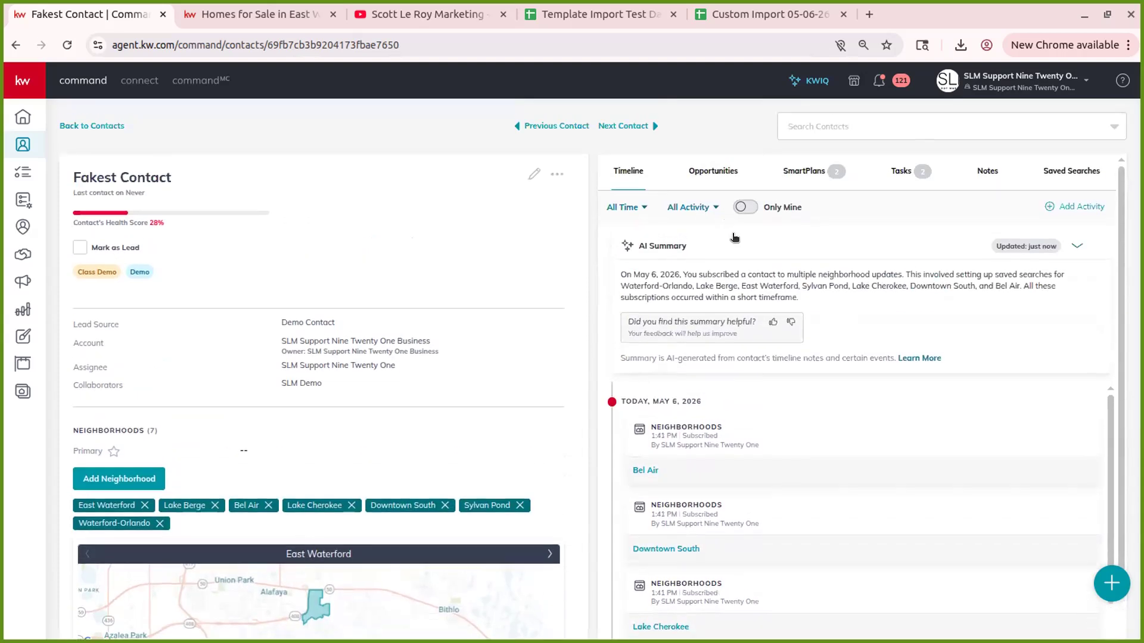
click(717, 180)
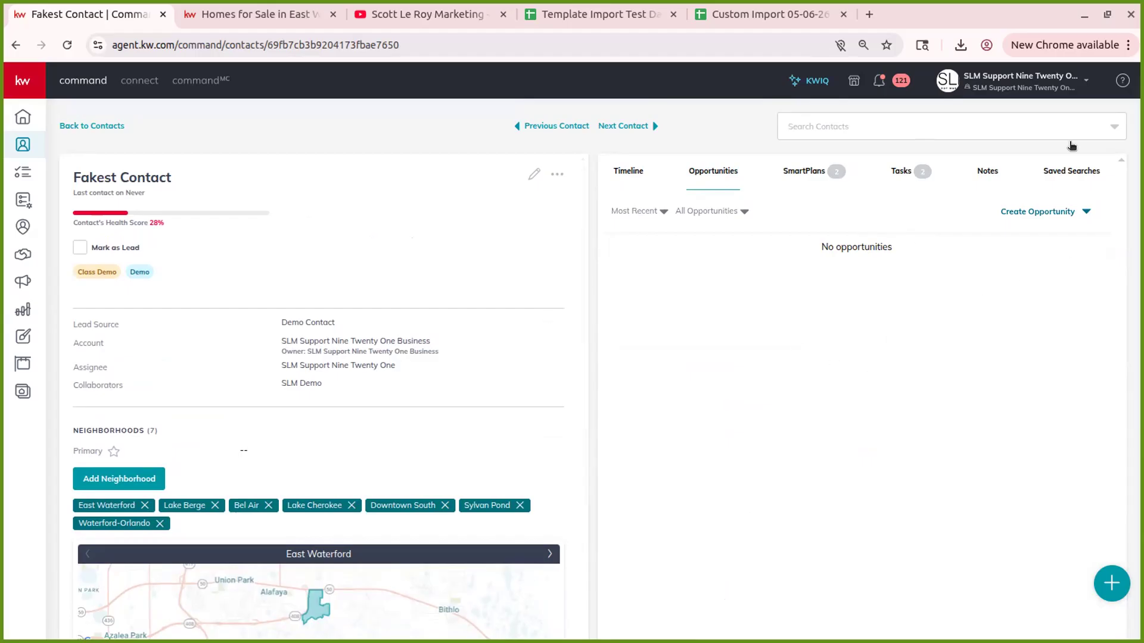
- Check the opportunity types, then show SmartPlans and expand and collapse Class Demo 03/18/2026's steps
click(1059, 218)
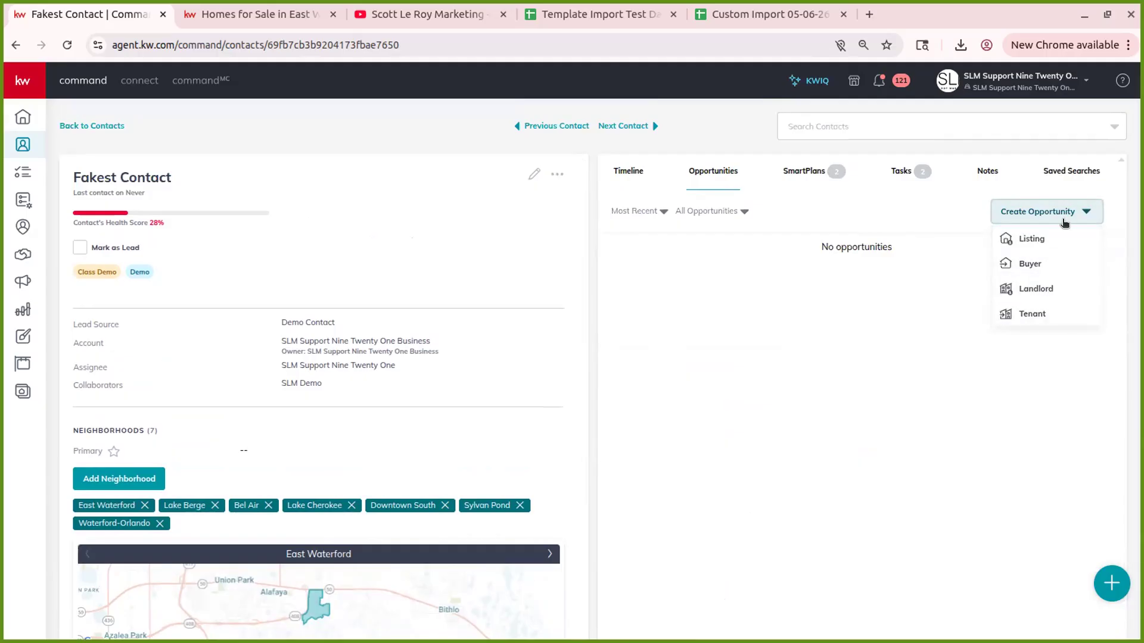
click(1064, 212)
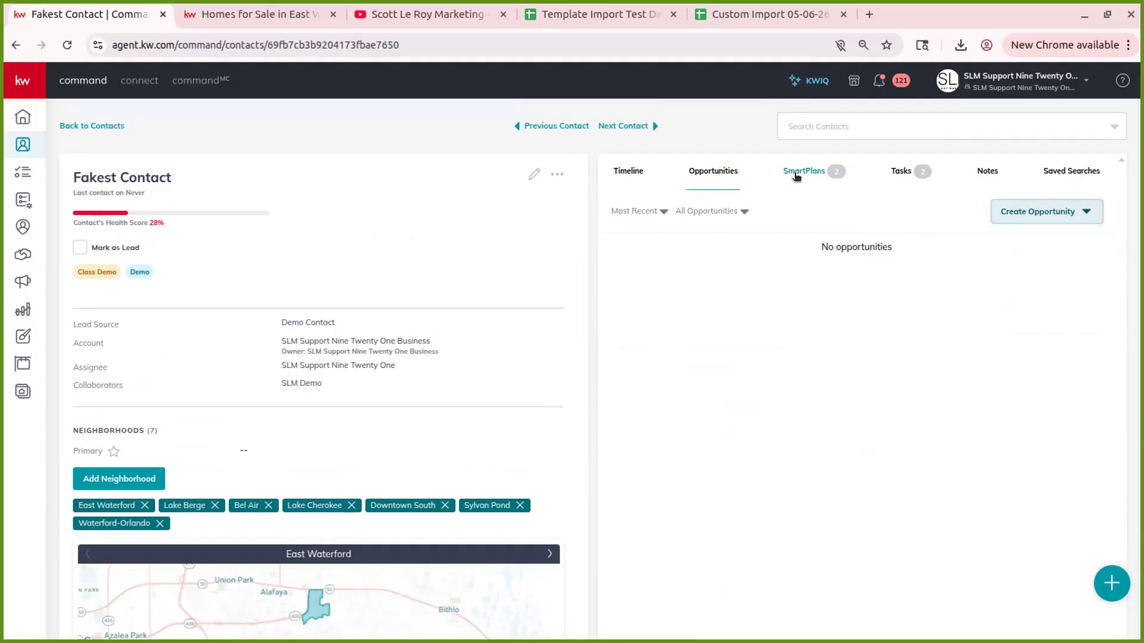
click(796, 176)
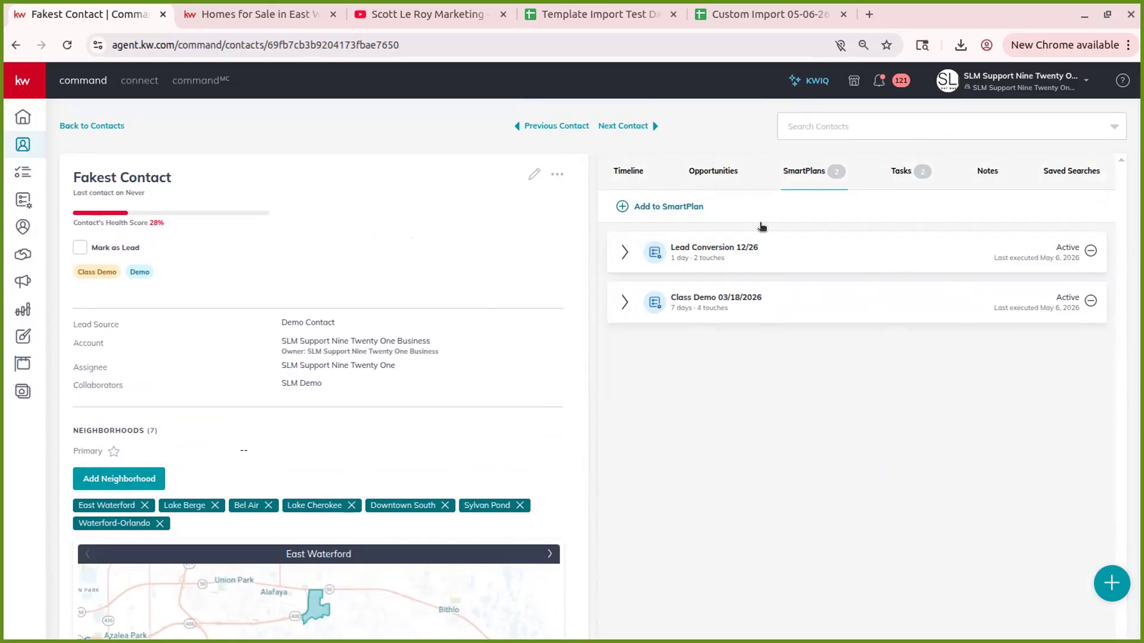
click(944, 308)
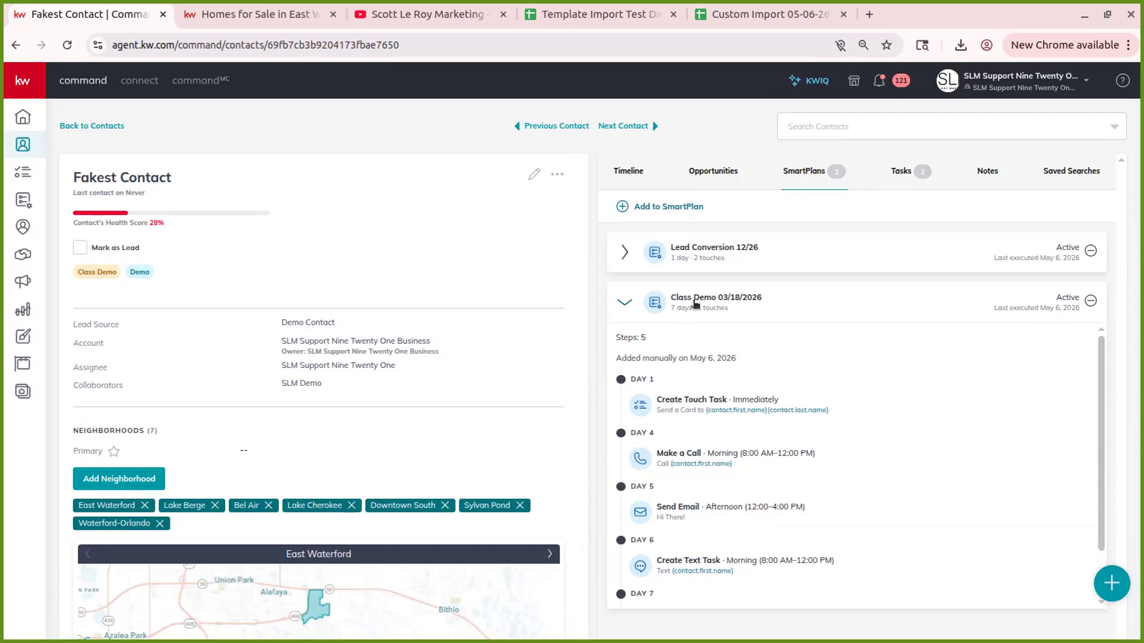
click(694, 304)
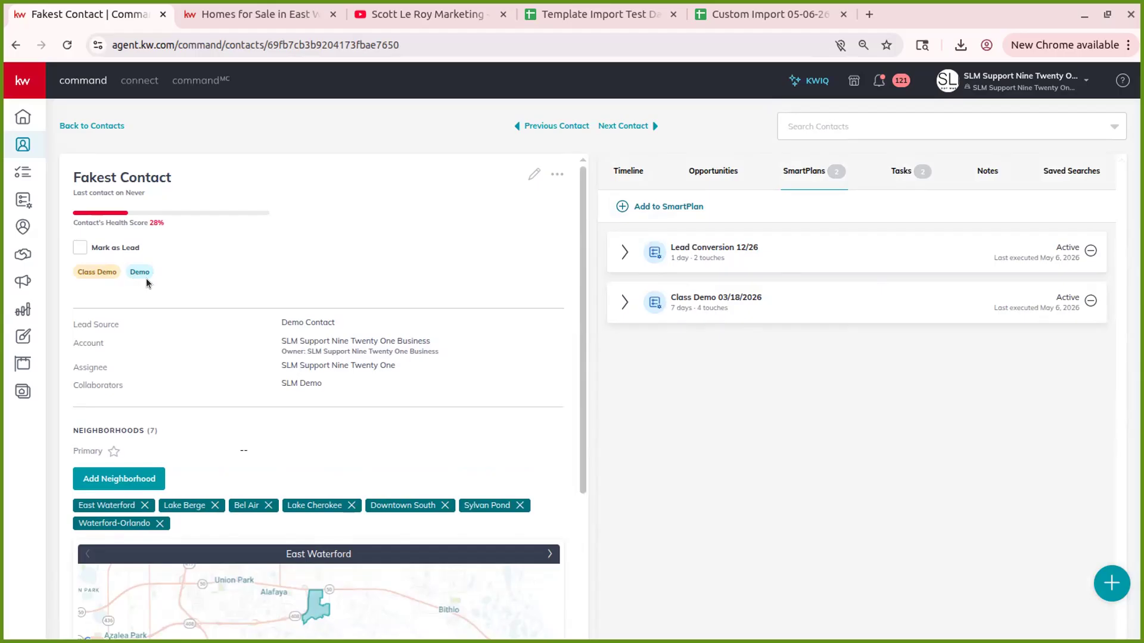
- Remove the Lead Conversion 12/26 SmartPlan from the contact and show its two tasks
click(1091, 252)
click(665, 386)
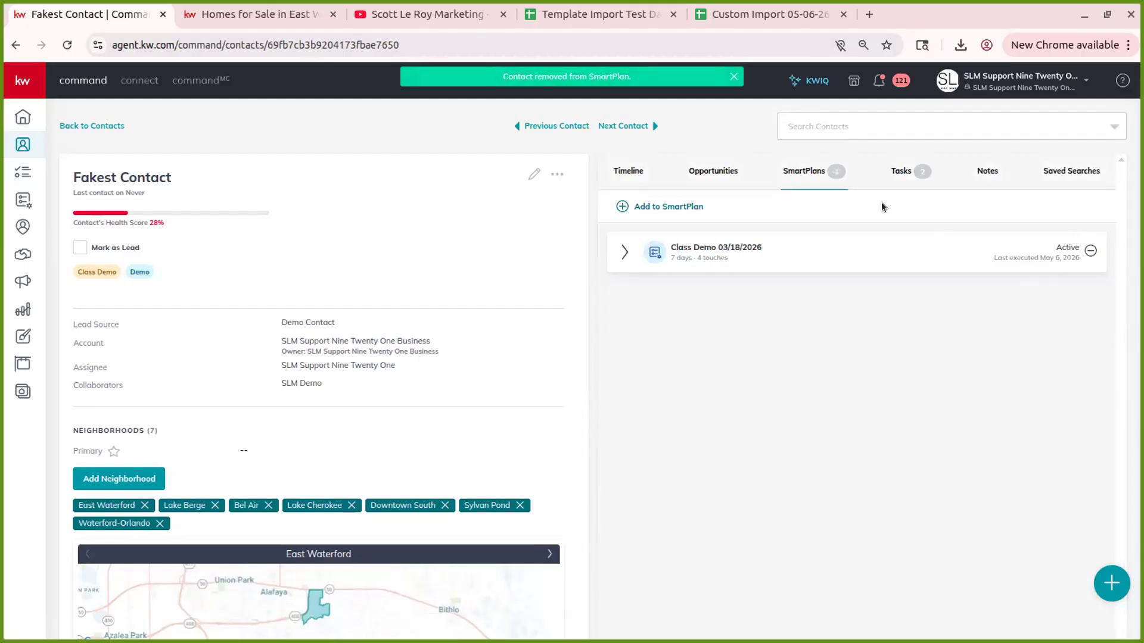
click(892, 173)
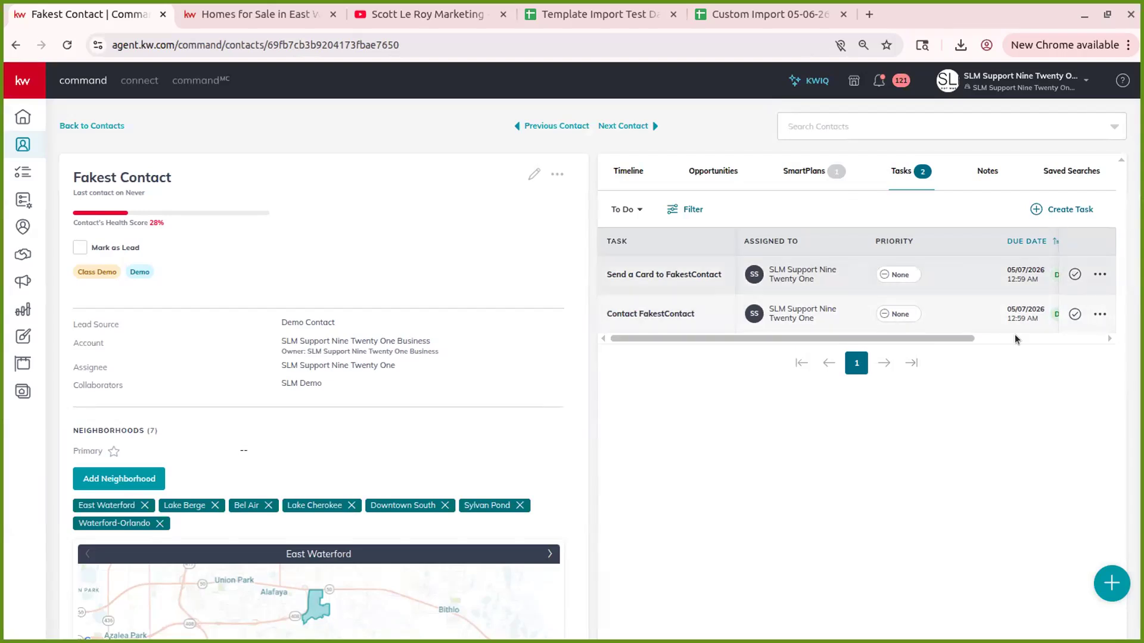
- View the contact's notes and empty saved searches, then start creating a new saved search
drag(962, 342, 782, 403)
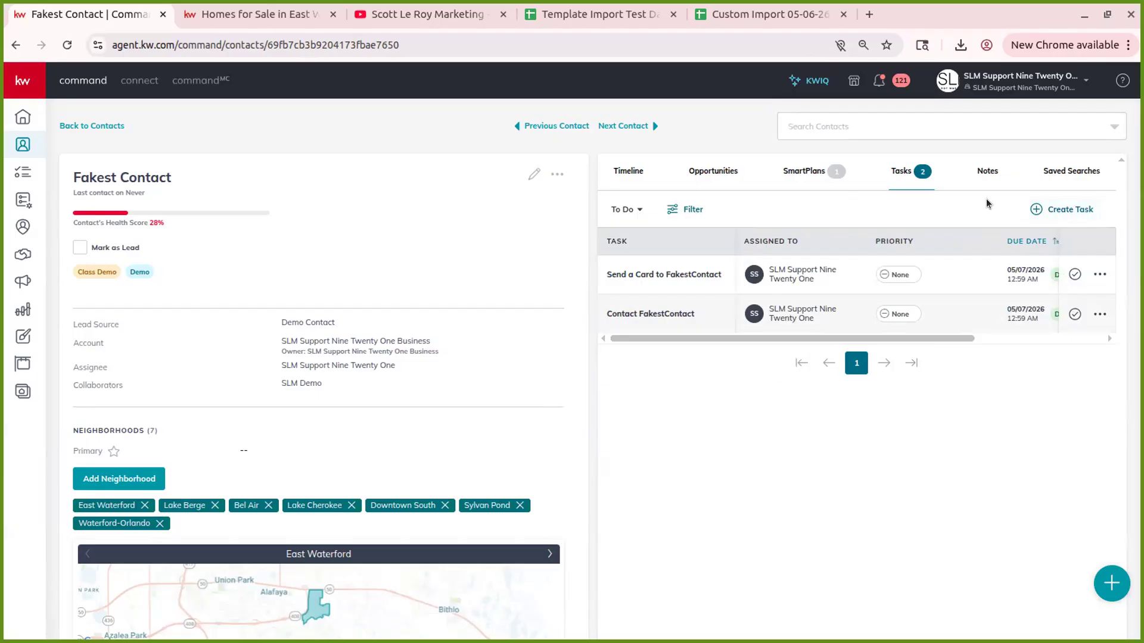
click(986, 172)
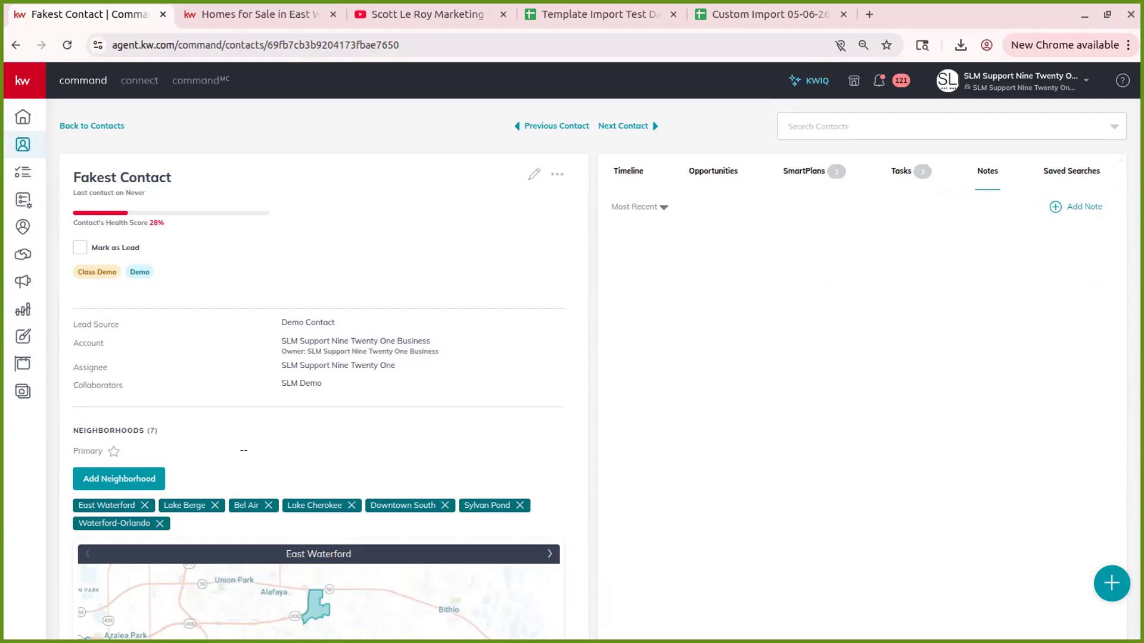
click(1069, 173)
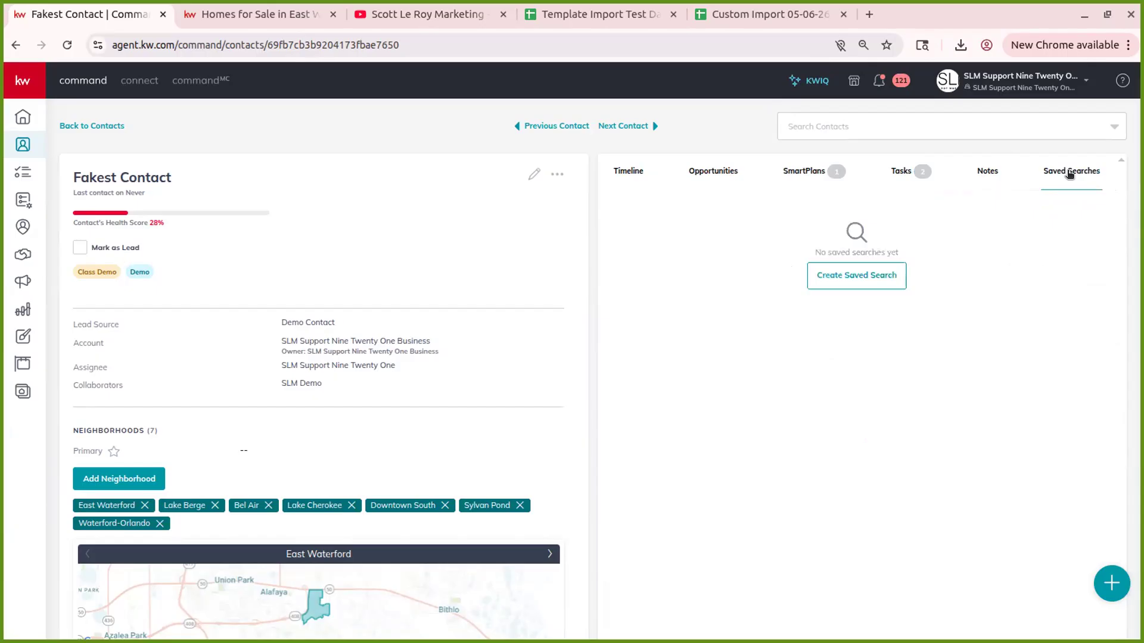
click(837, 275)
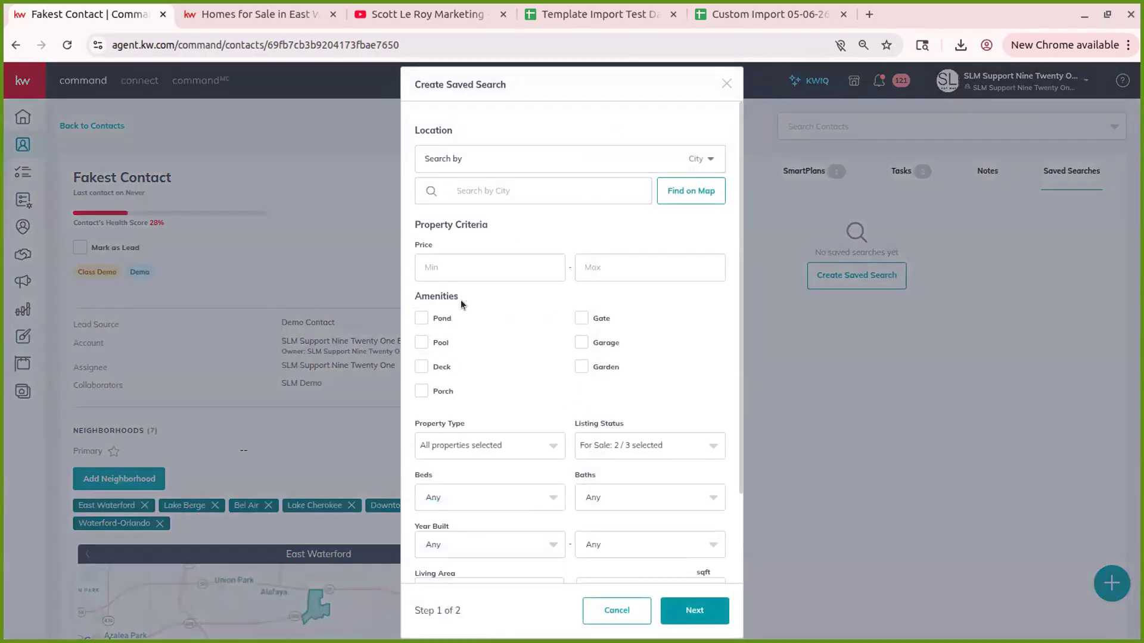
scroll(535, 262, down, 2)
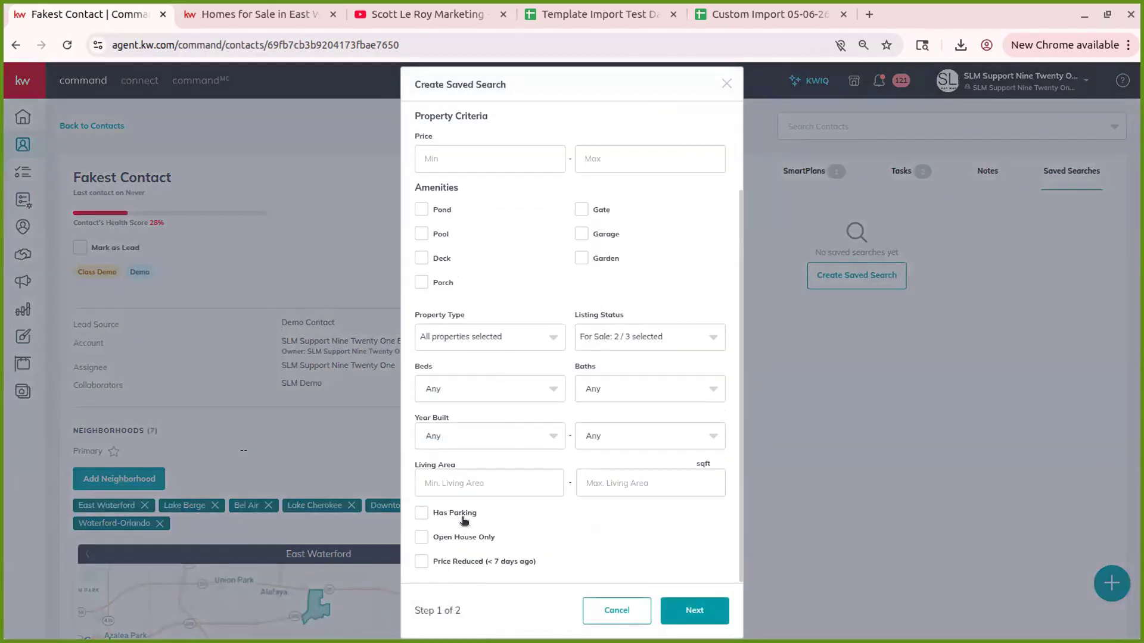
click(693, 611)
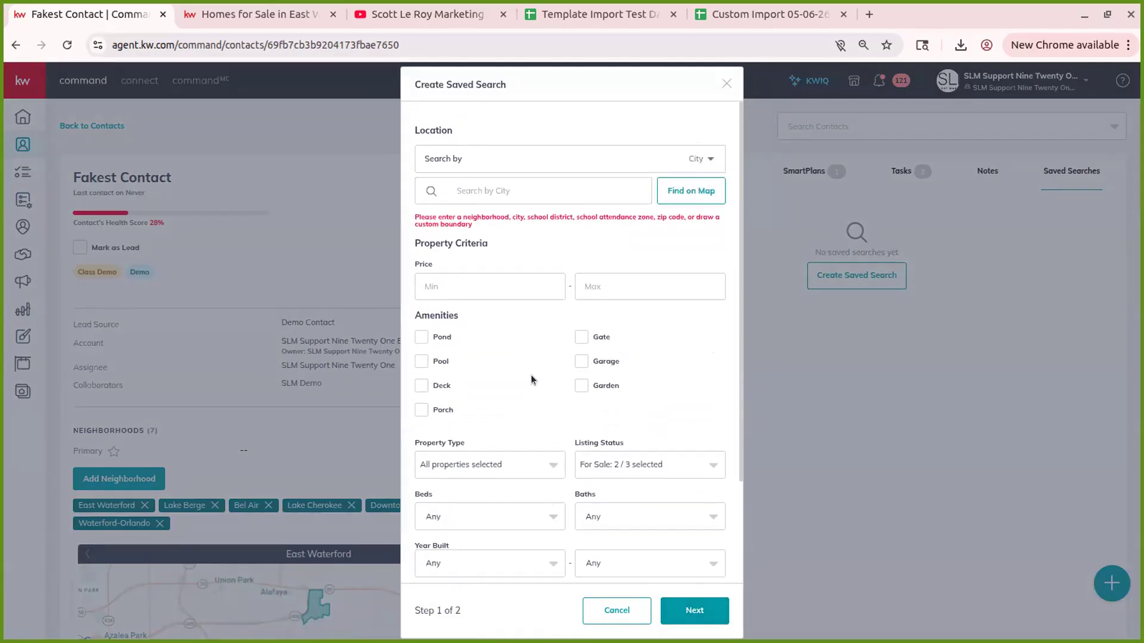
- Set Orlando, FL as the search location, enable email notifications, then close without saving
click(483, 186)
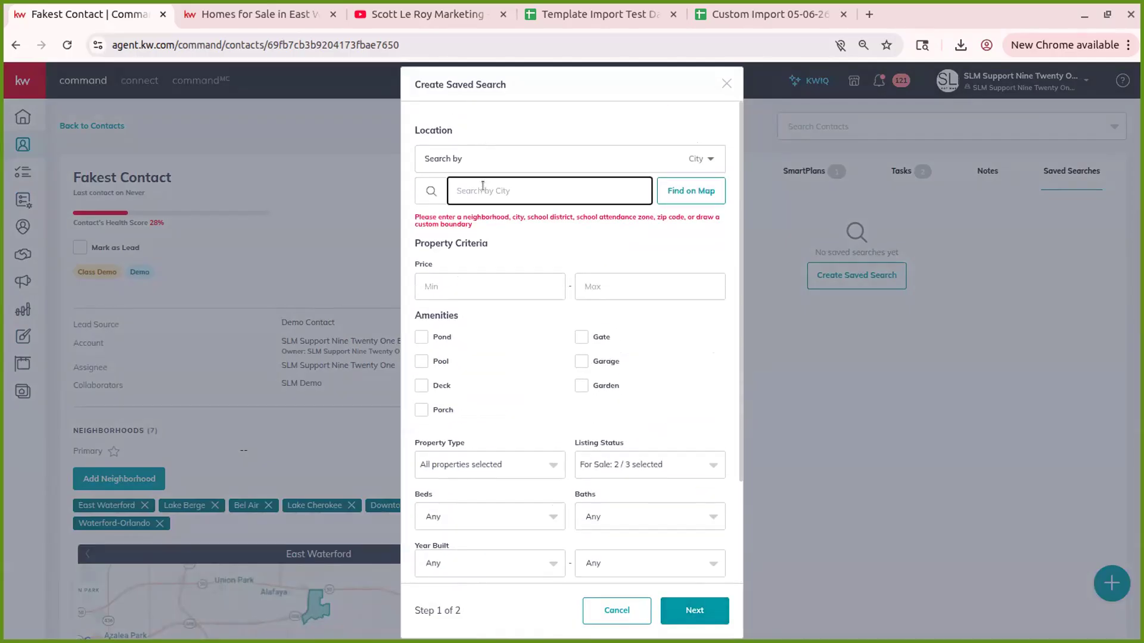
text(orlando)
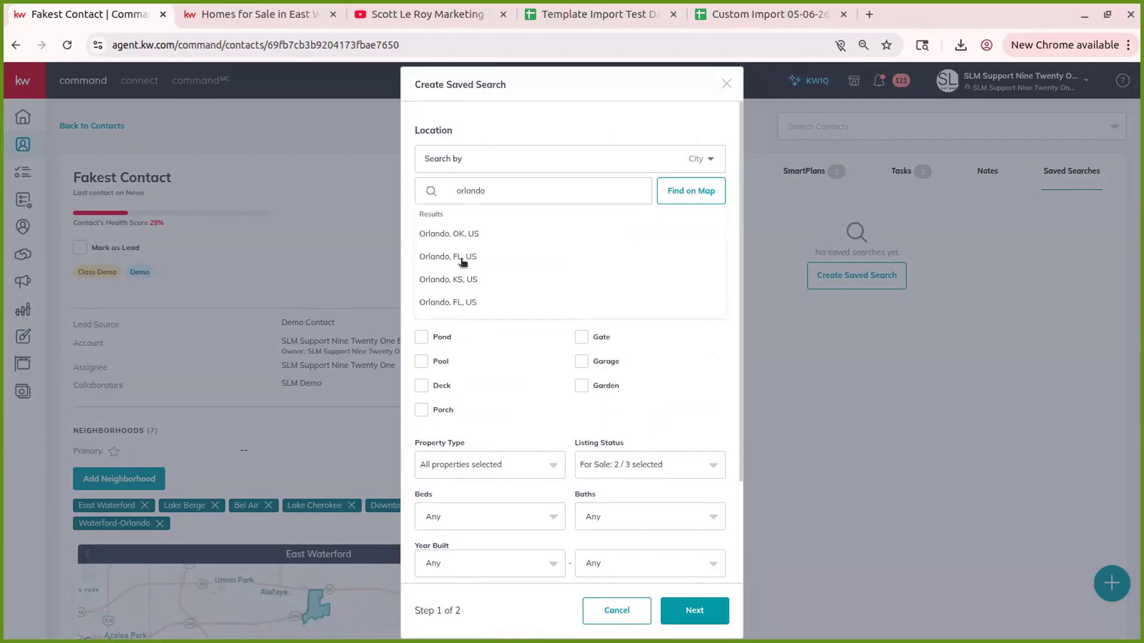
click(462, 257)
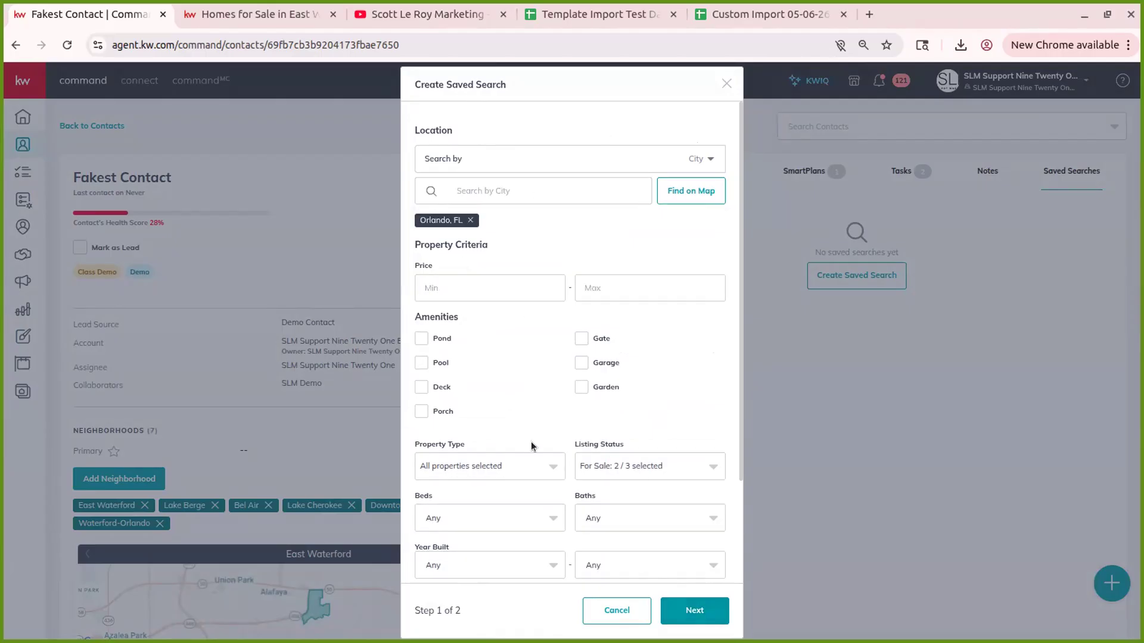
scroll(549, 313, down, 2)
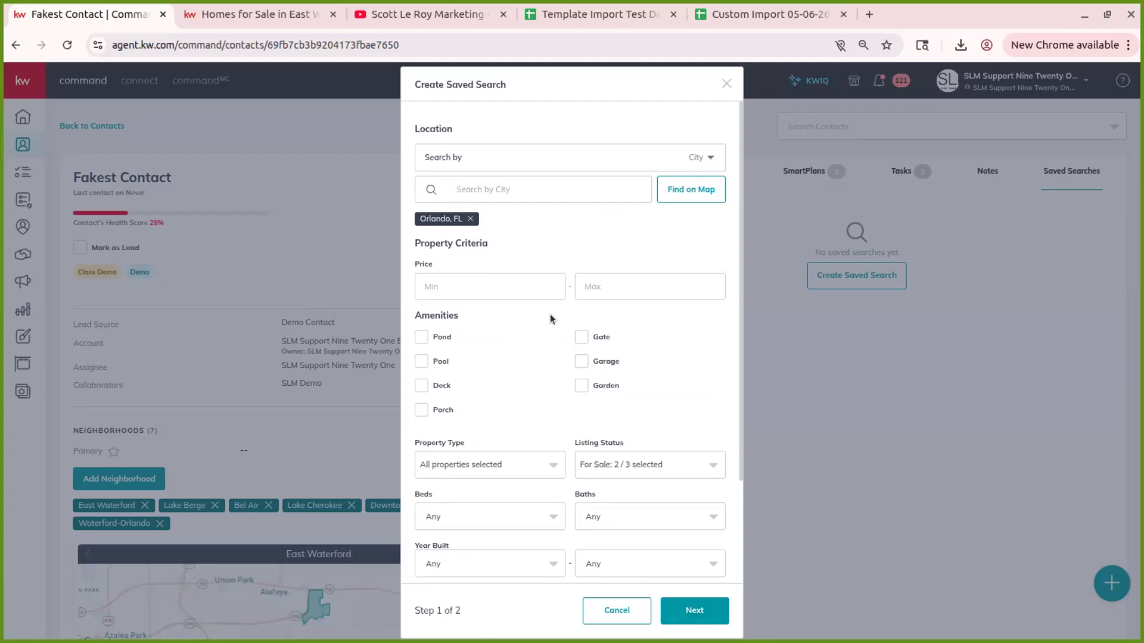
click(694, 609)
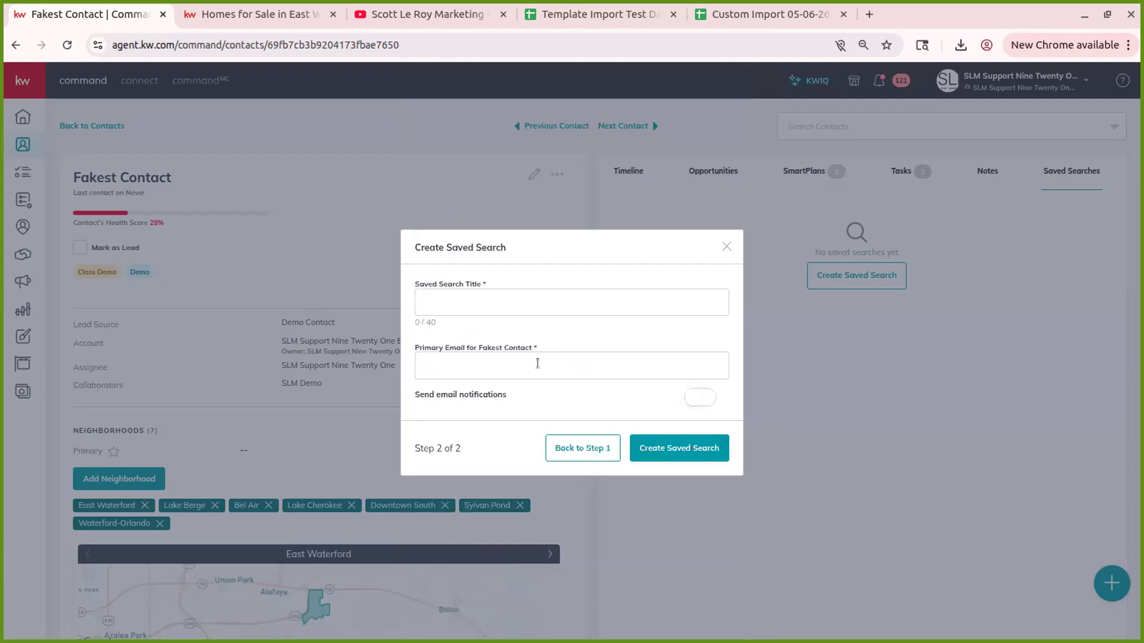
click(513, 307)
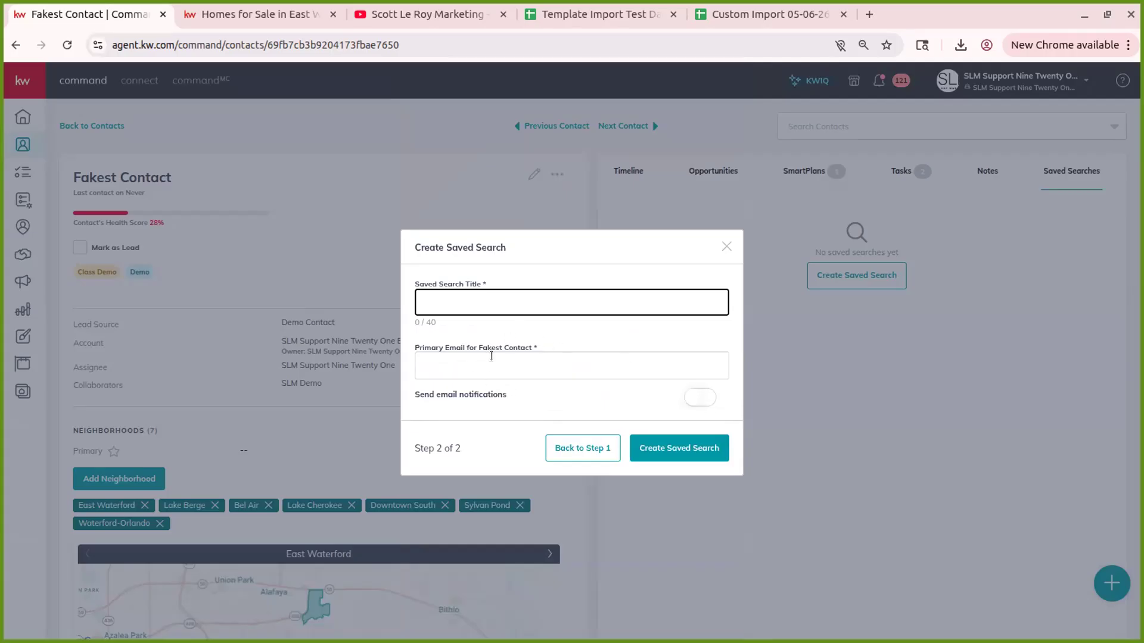
click(703, 397)
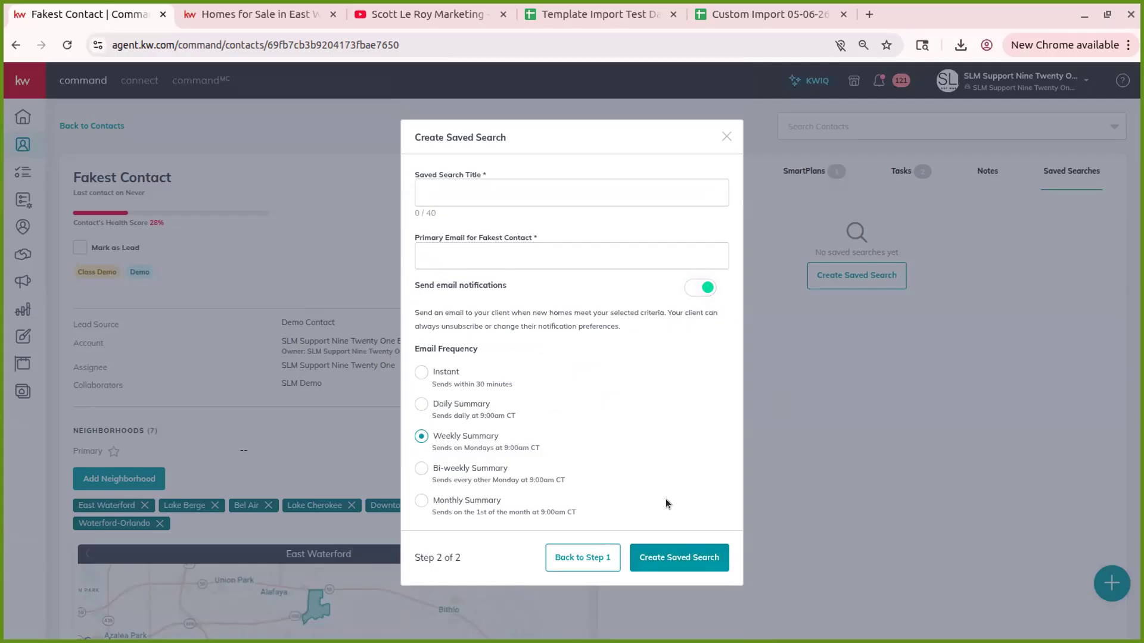
click(725, 136)
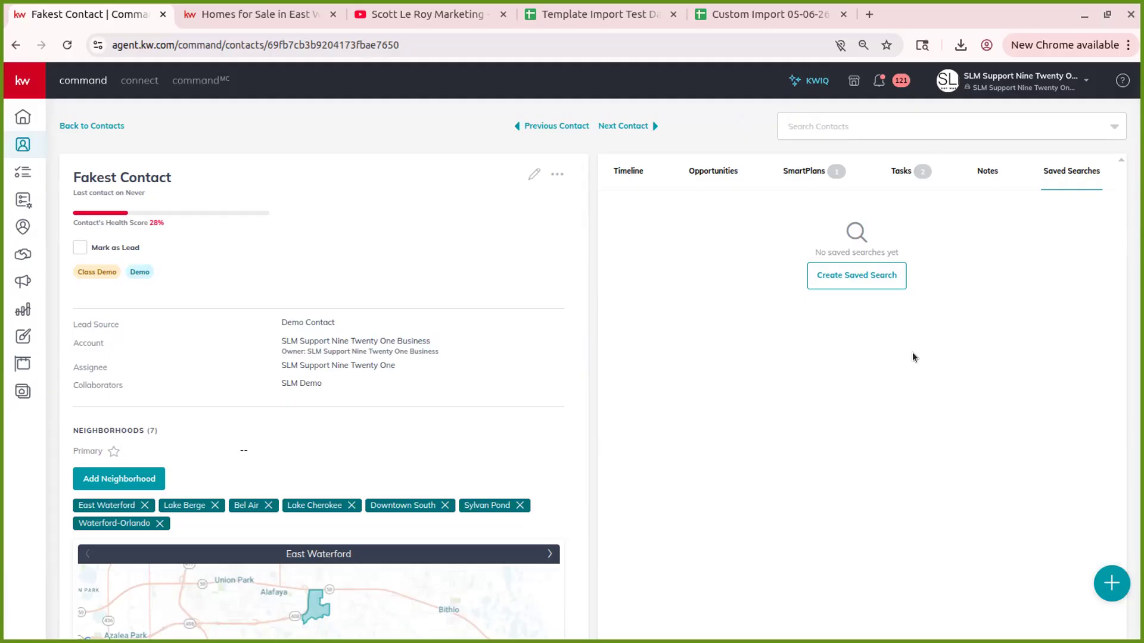
- Back on the contacts list, check the search scope options and limit contacts to the business's own agent
click(70, 126)
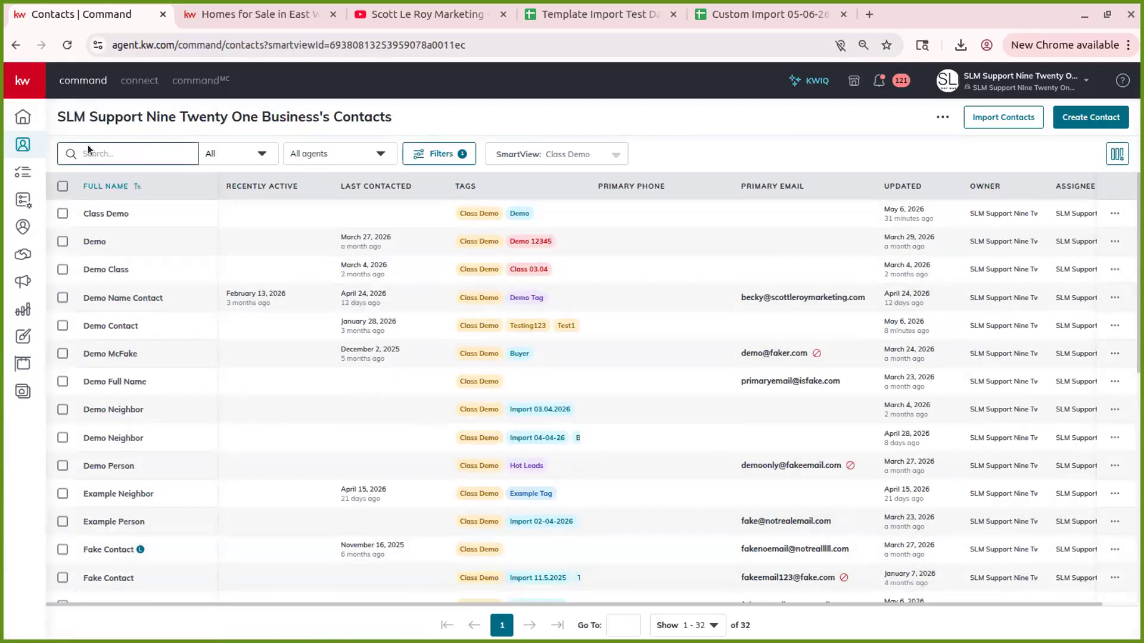
click(243, 156)
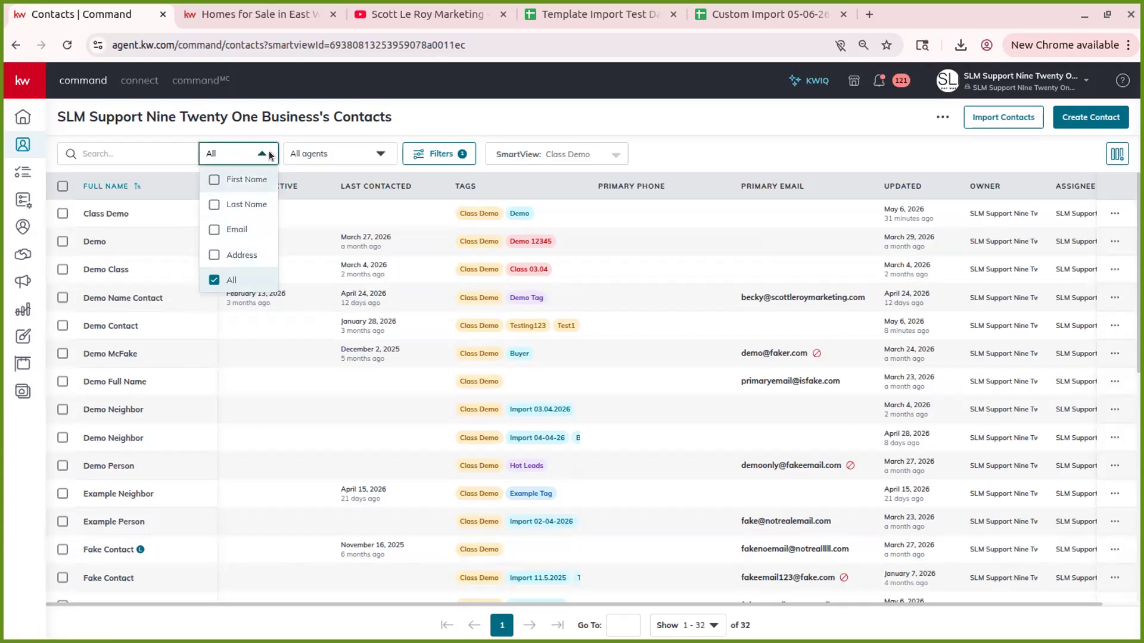
click(267, 153)
click(328, 153)
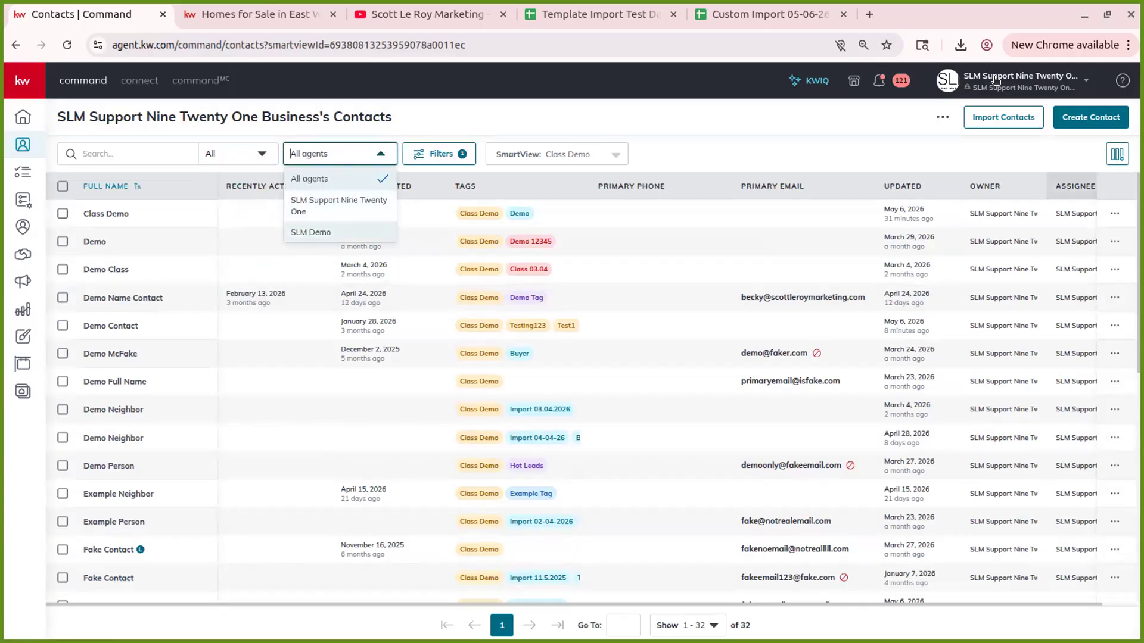
click(327, 202)
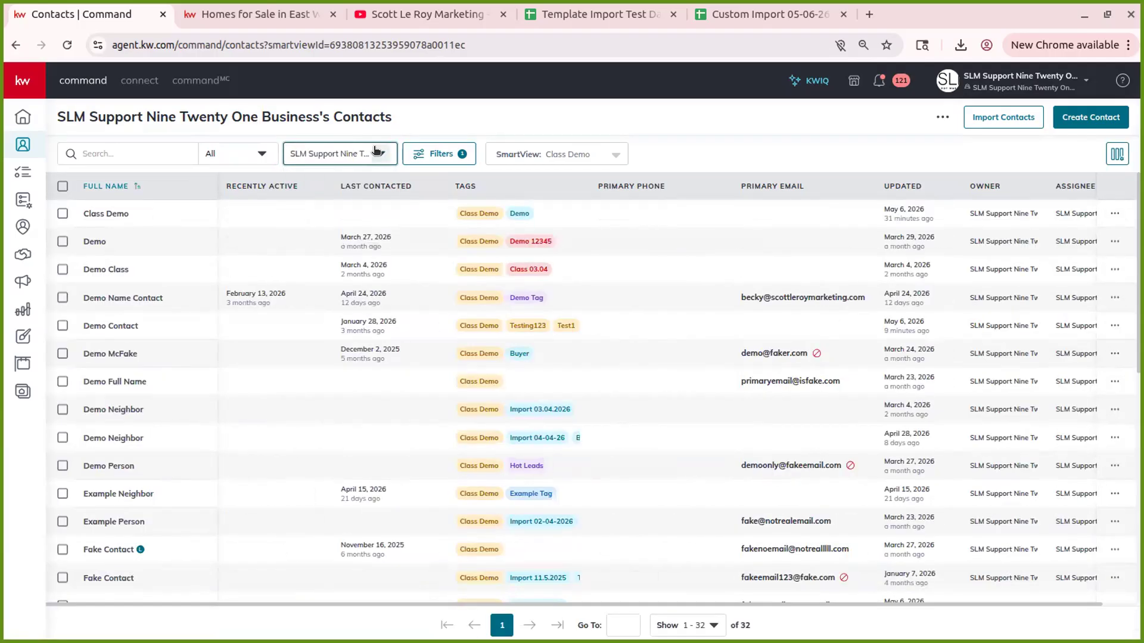
- Switch to the other agent's contacts, reset to All agents, and bring up the filter options
click(356, 149)
click(305, 225)
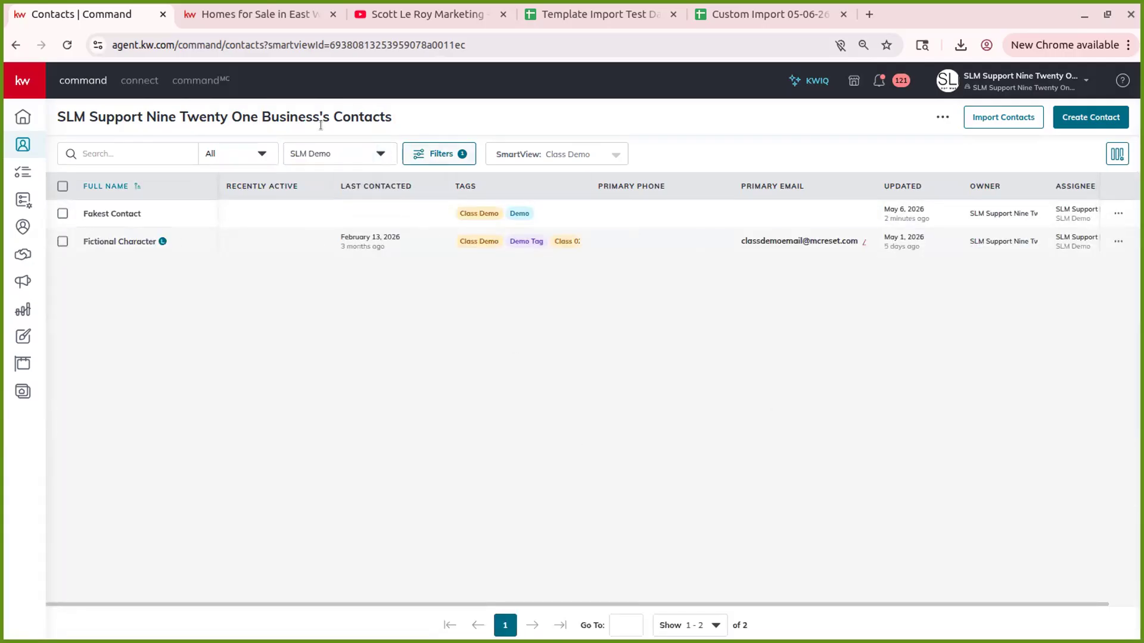
click(327, 154)
click(310, 177)
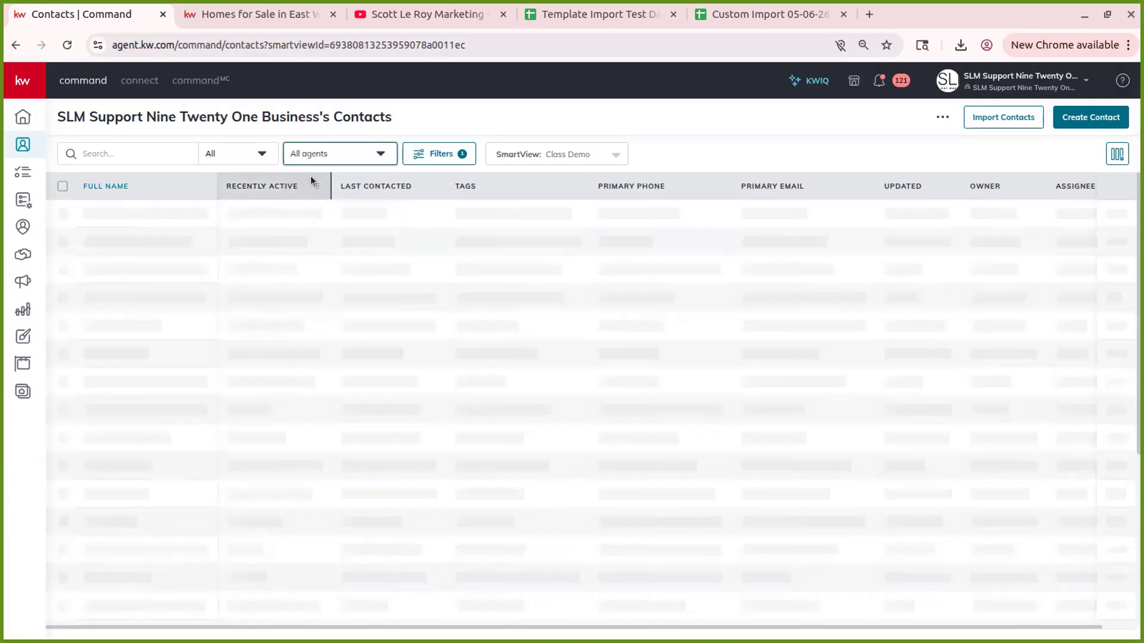
click(432, 155)
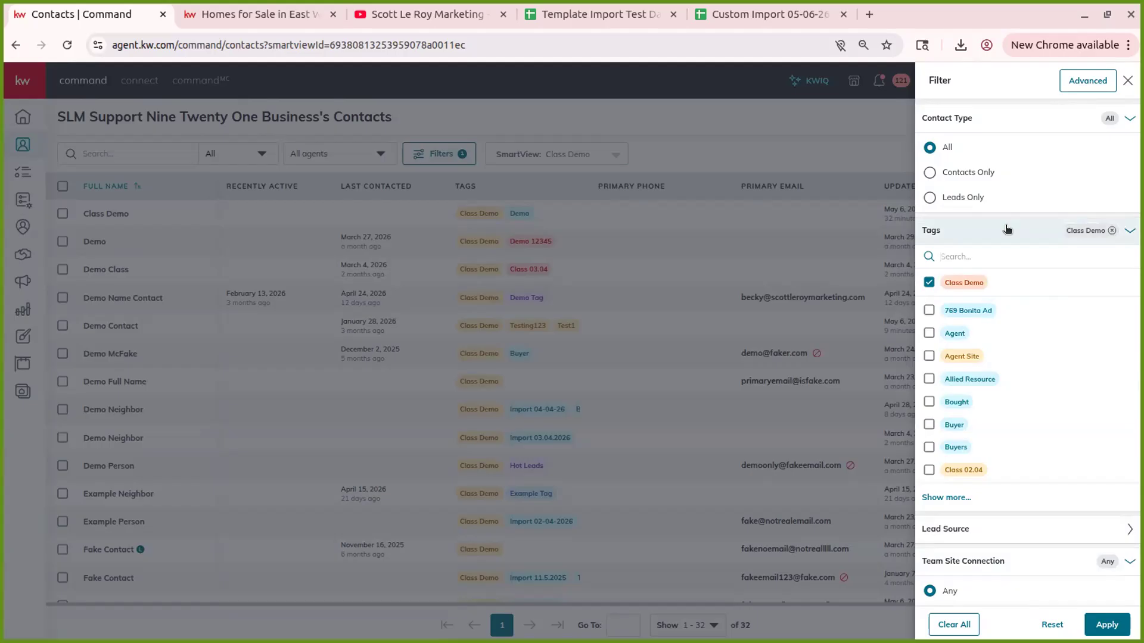
scroll(1007, 229, down, 4)
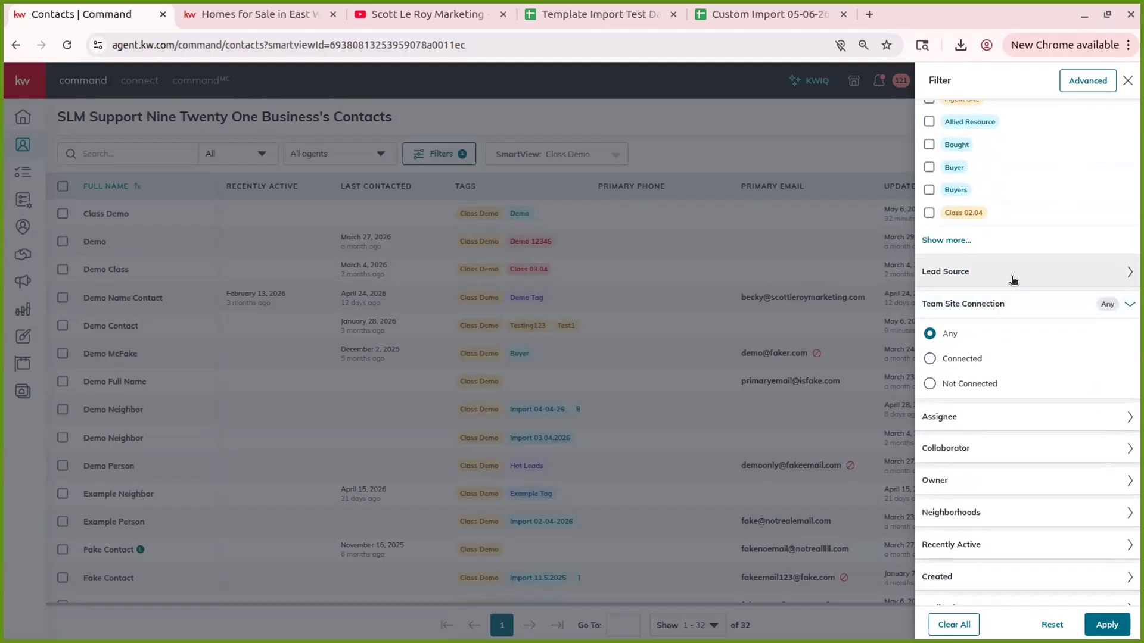
click(1013, 281)
click(1013, 280)
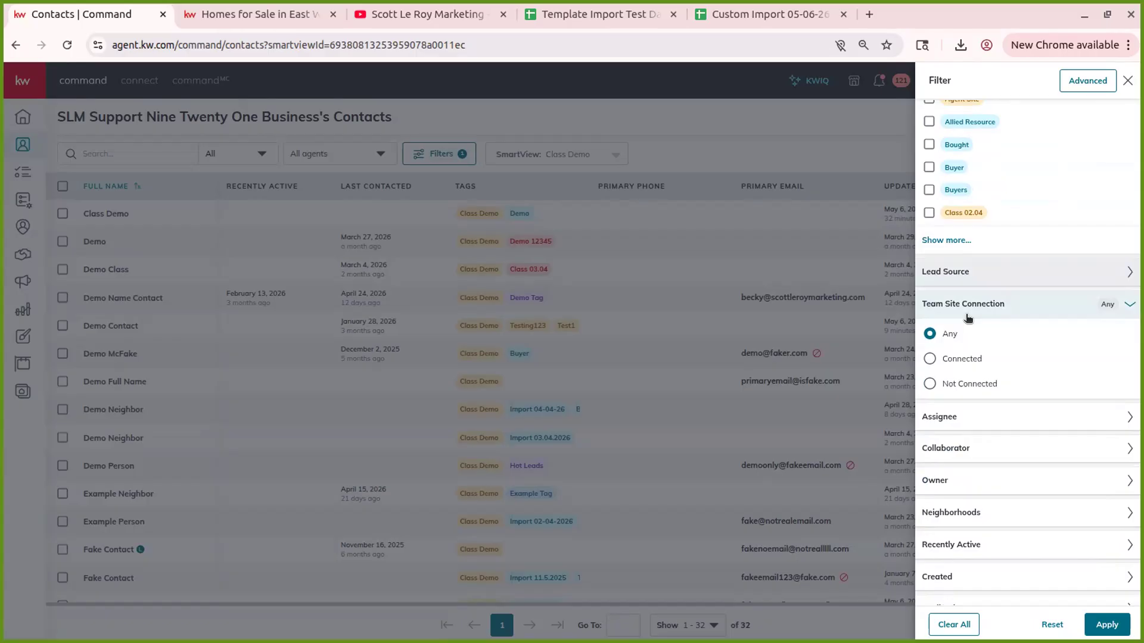
click(1019, 297)
click(997, 341)
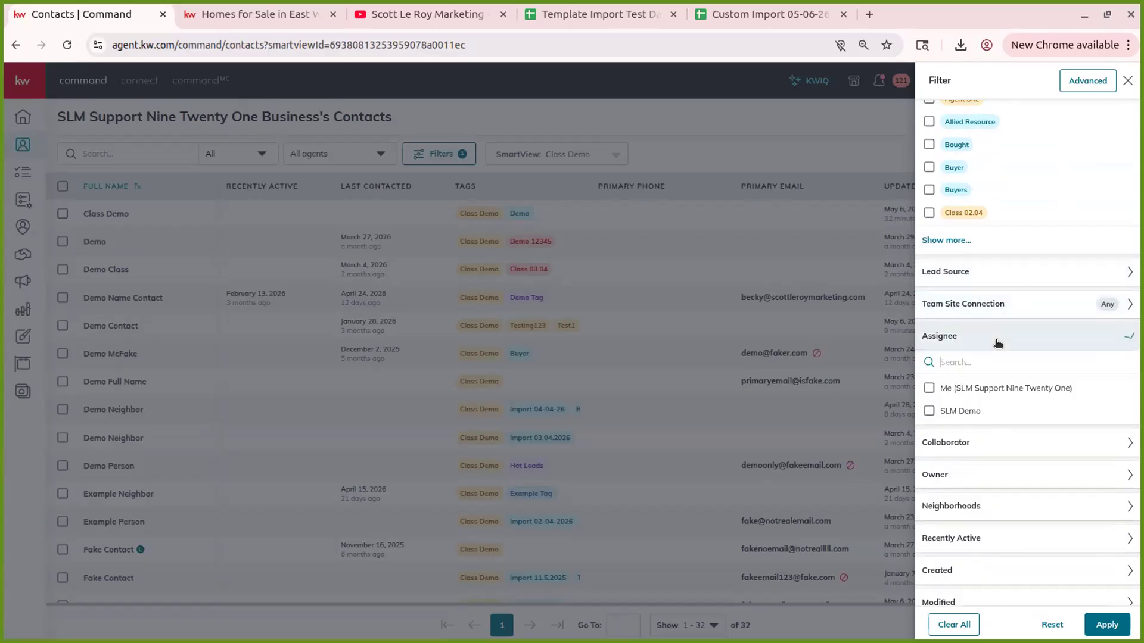
click(999, 343)
click(971, 370)
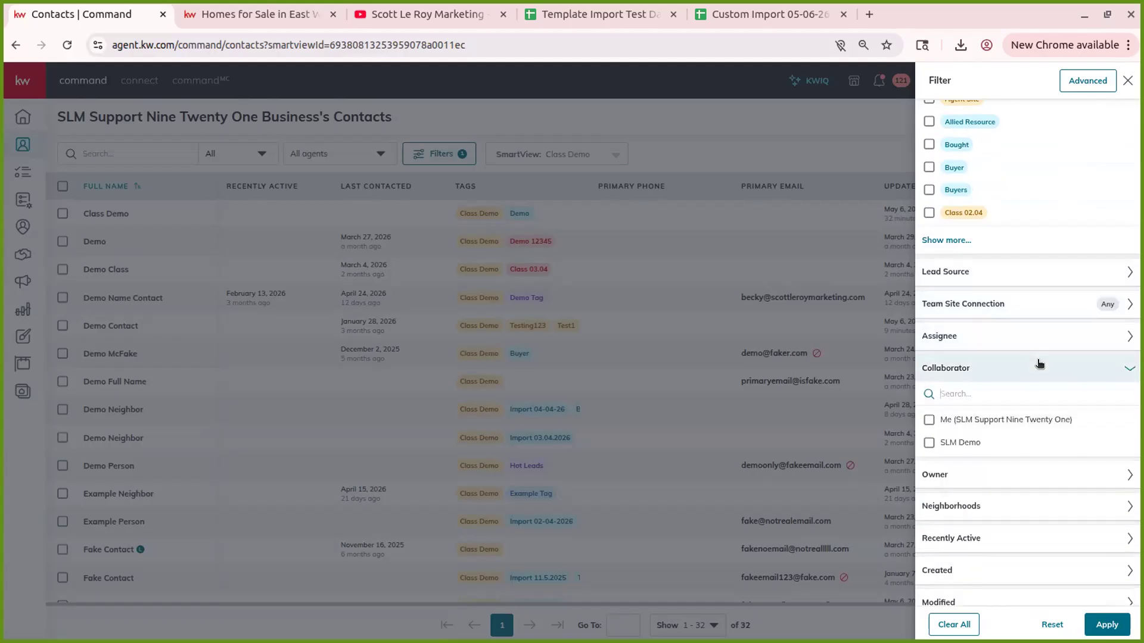
click(966, 367)
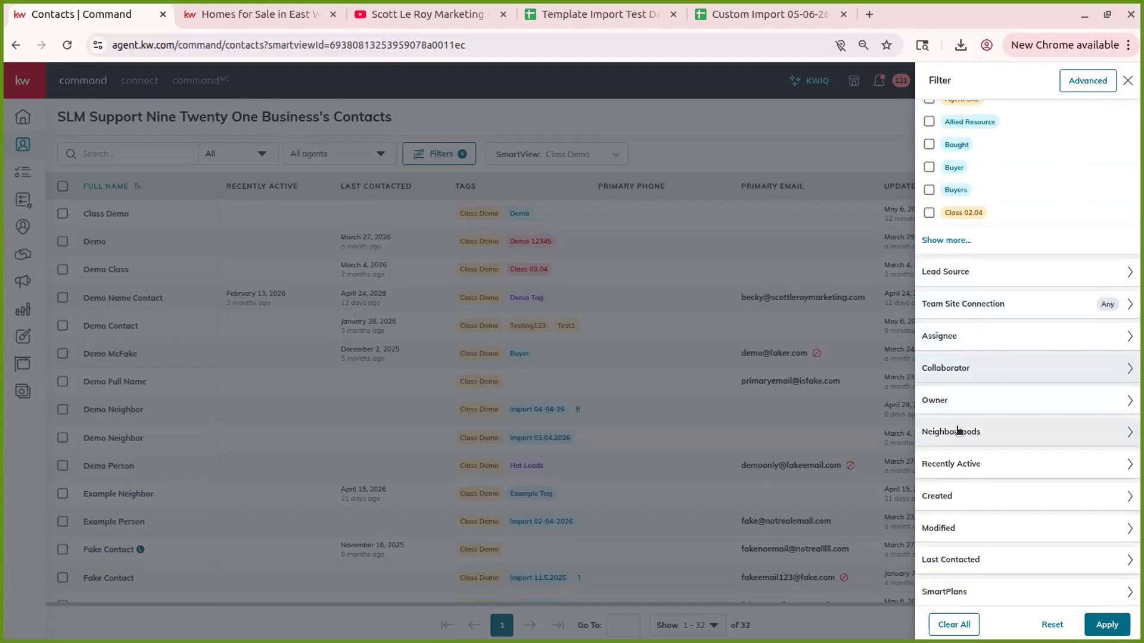
scroll(965, 461, down, 4)
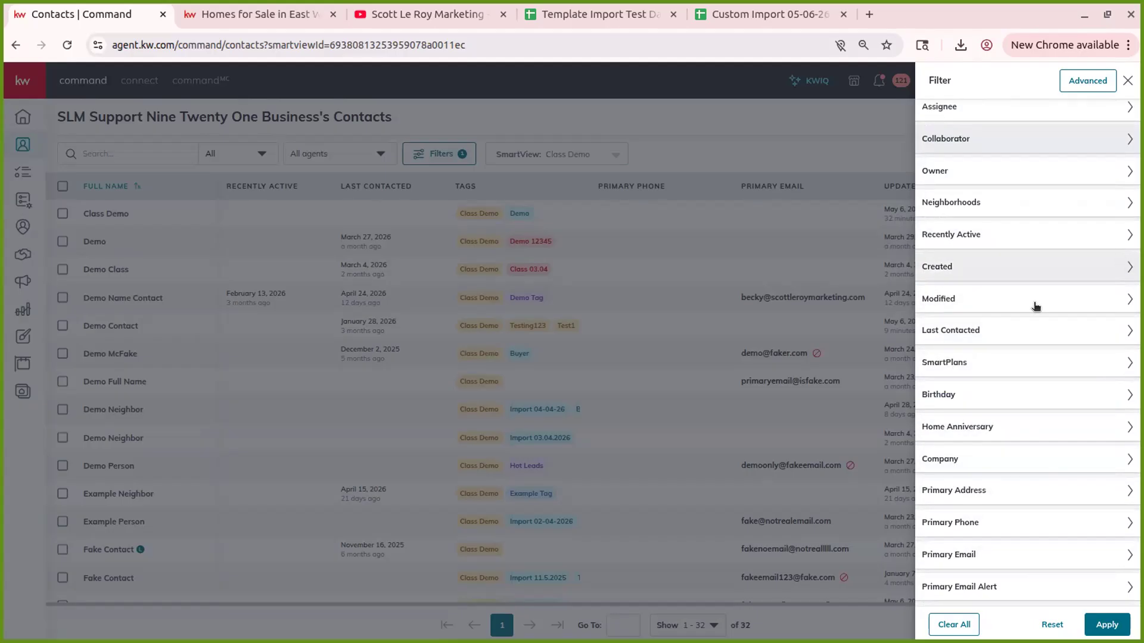
scroll(1032, 309, up, 8)
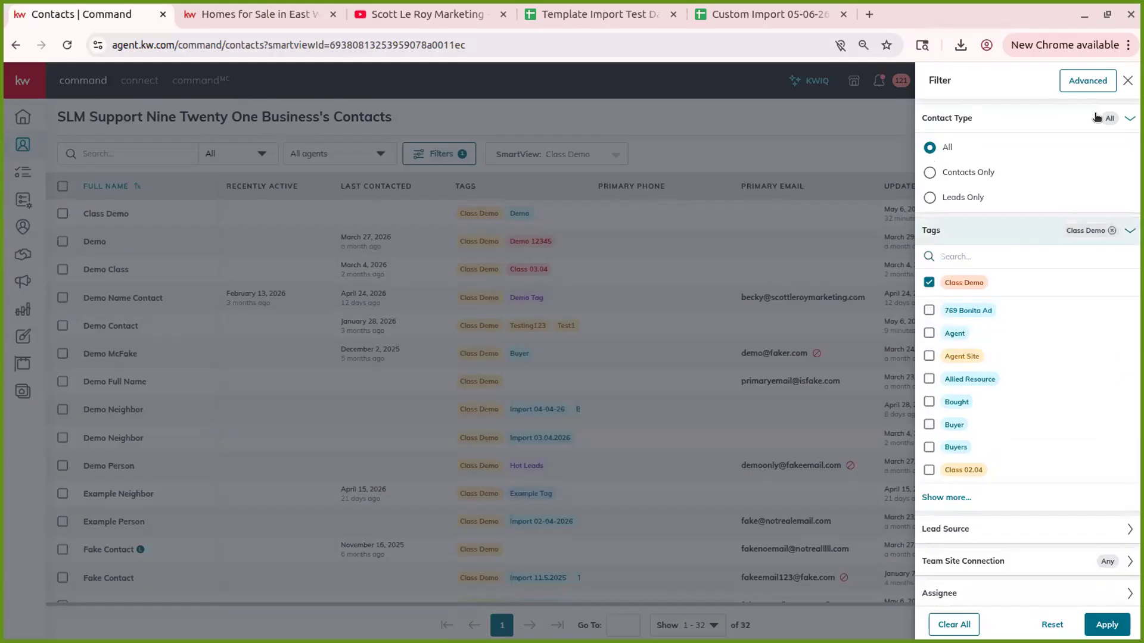
- Switch to Advanced filtering and add a second condition, browsing the list of fields
click(1088, 81)
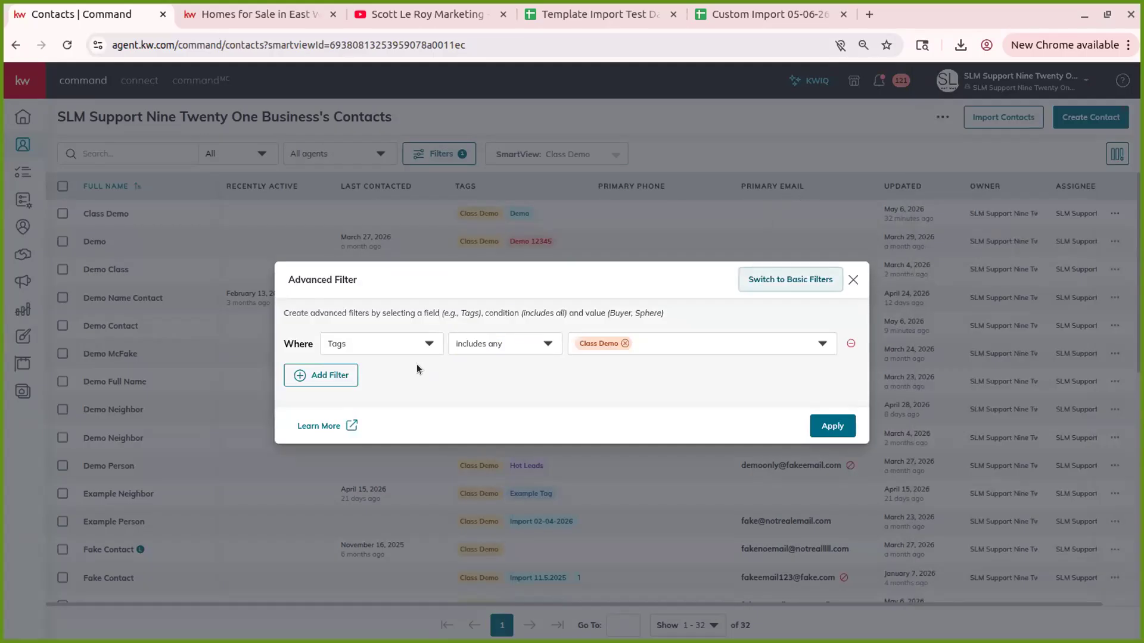
click(340, 369)
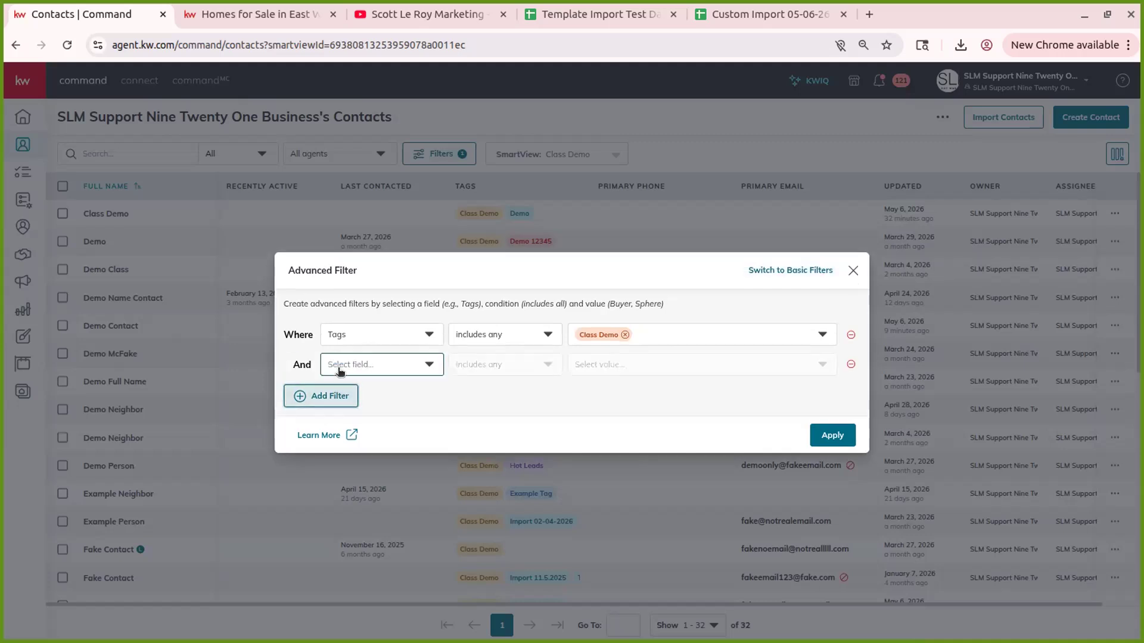
click(376, 365)
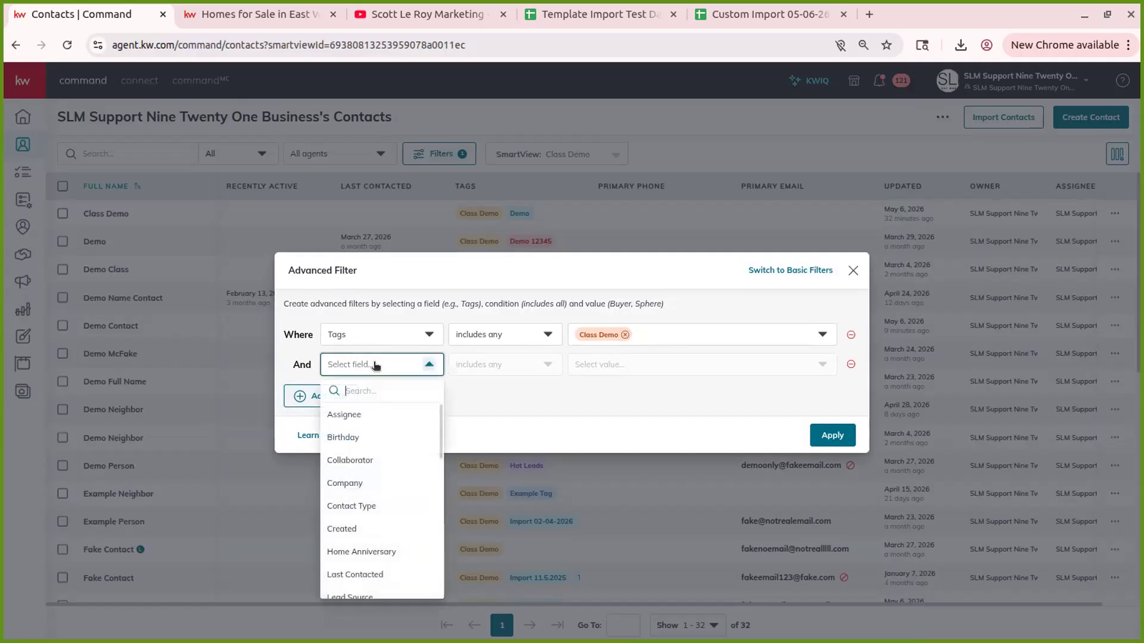
scroll(377, 365, down, 5)
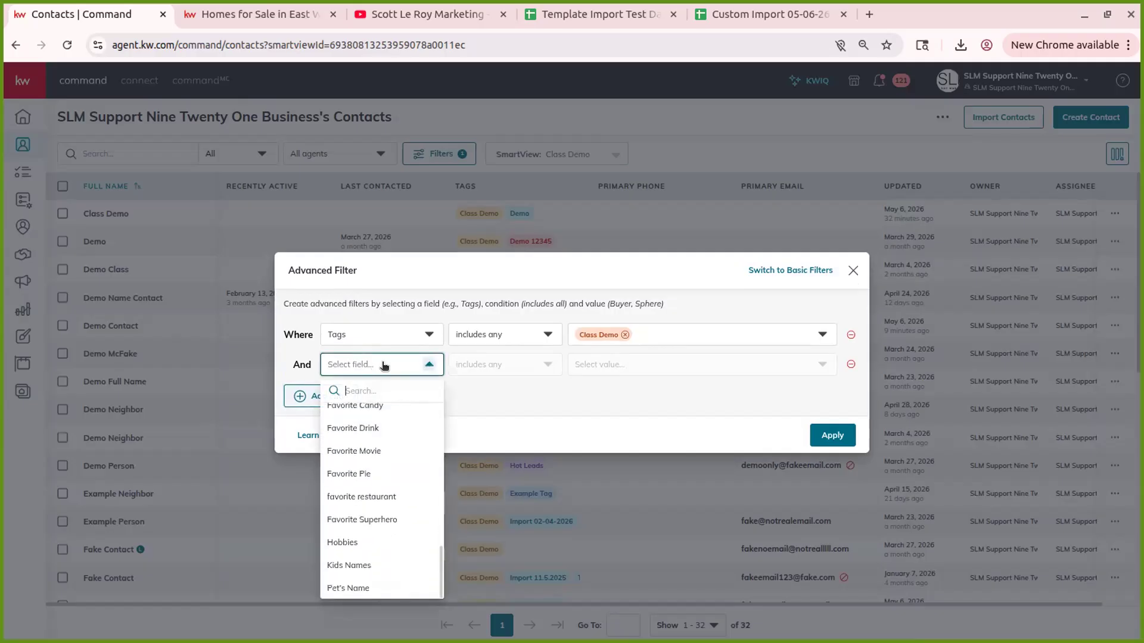
scroll(374, 524, up, 3)
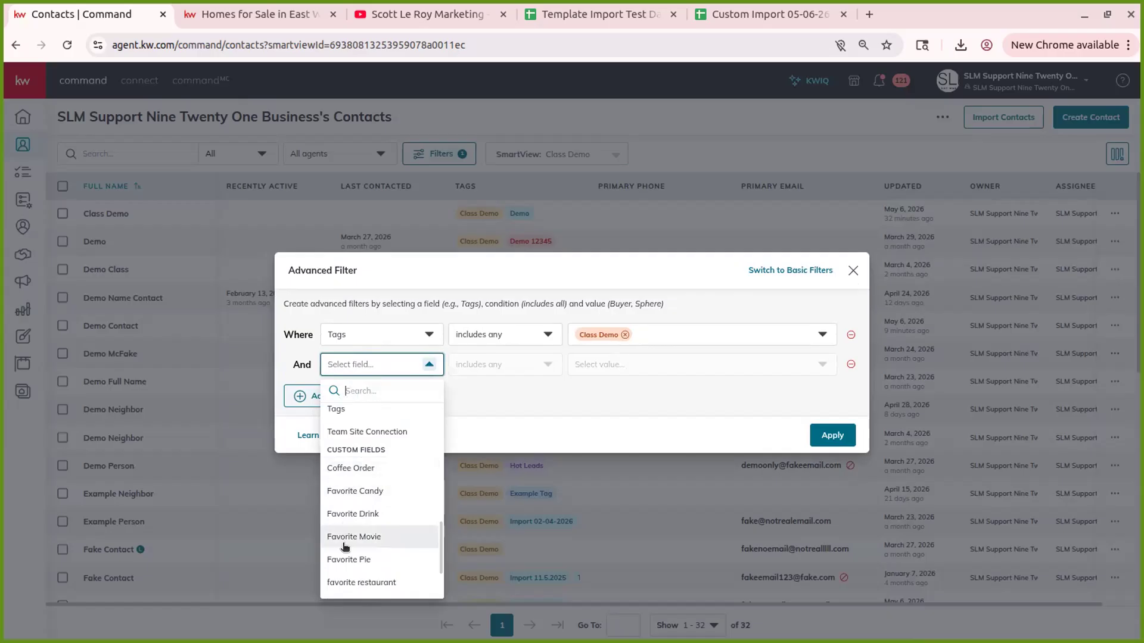
scroll(378, 477, down, 2)
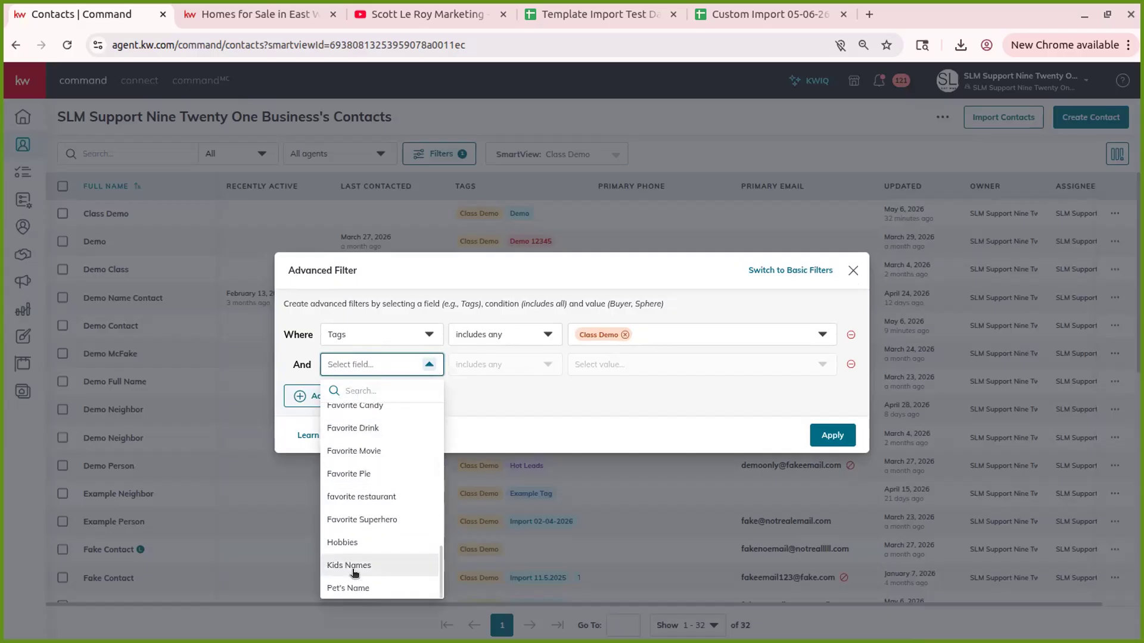
scroll(354, 516, up, 1)
scroll(358, 513, up, 2)
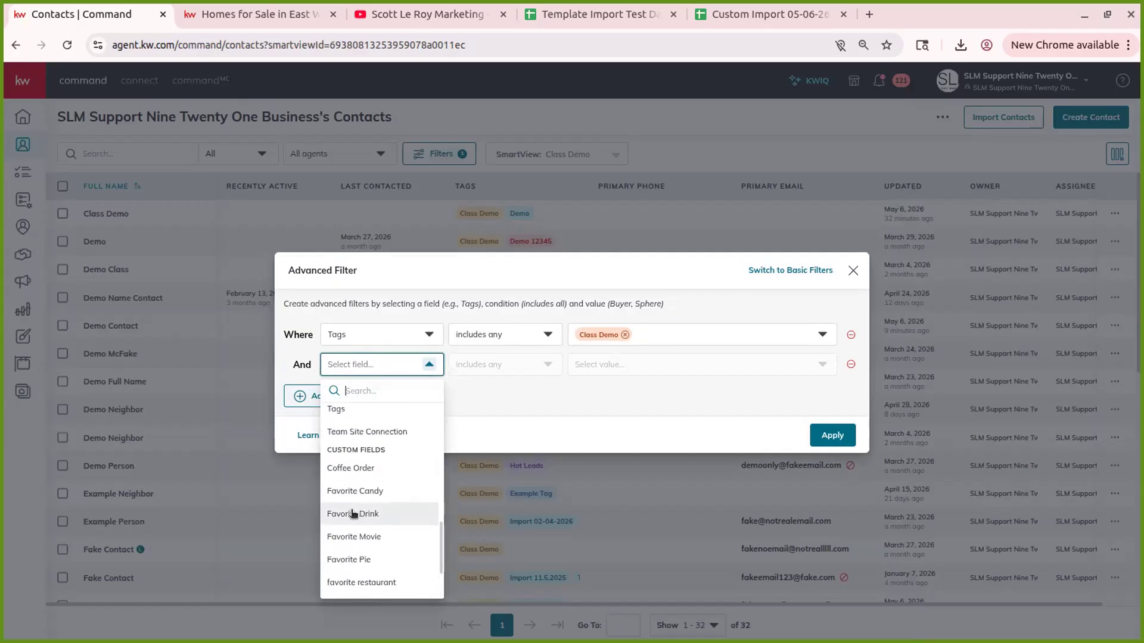
- Apply the condition Favorite Candy is not empty, narrowing the Class Demo contacts from 32 to 2
click(377, 491)
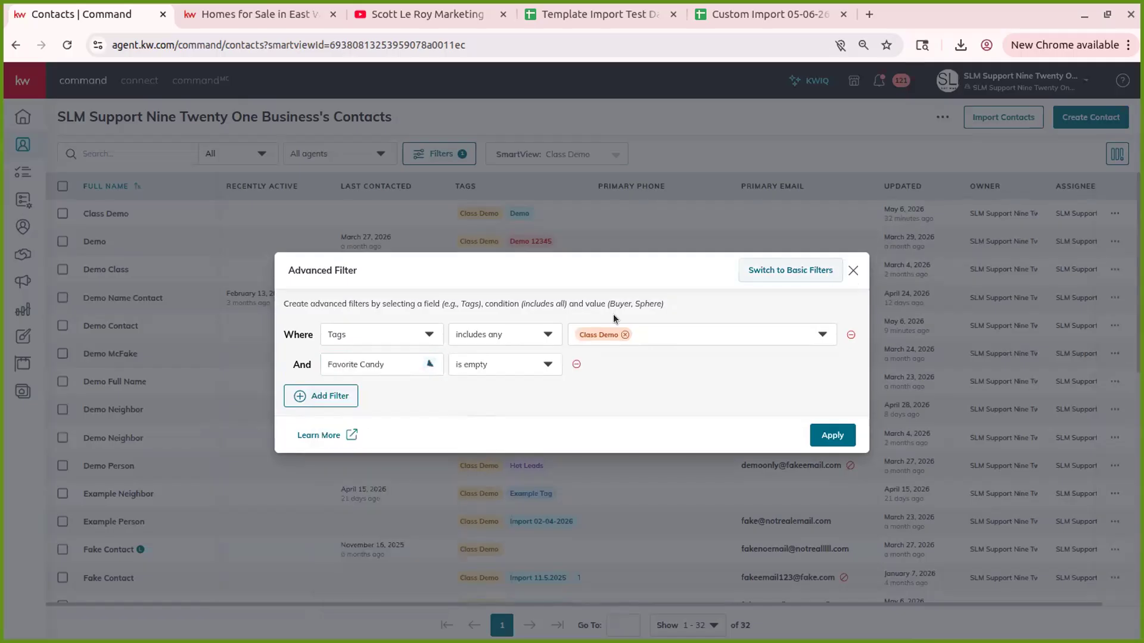
click(477, 365)
click(482, 415)
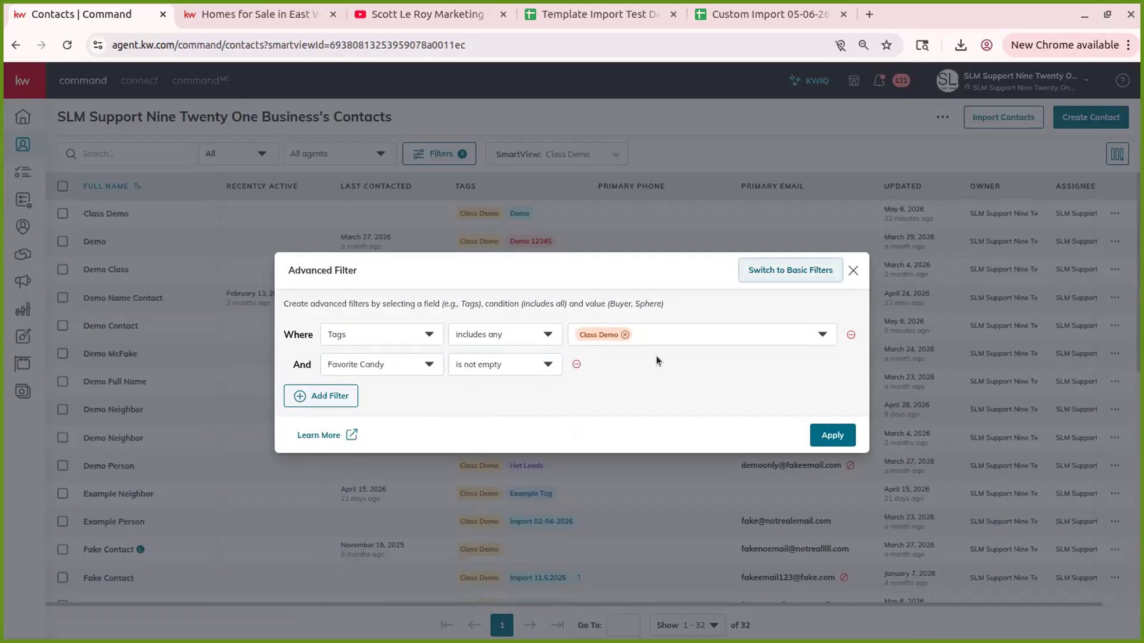
click(832, 436)
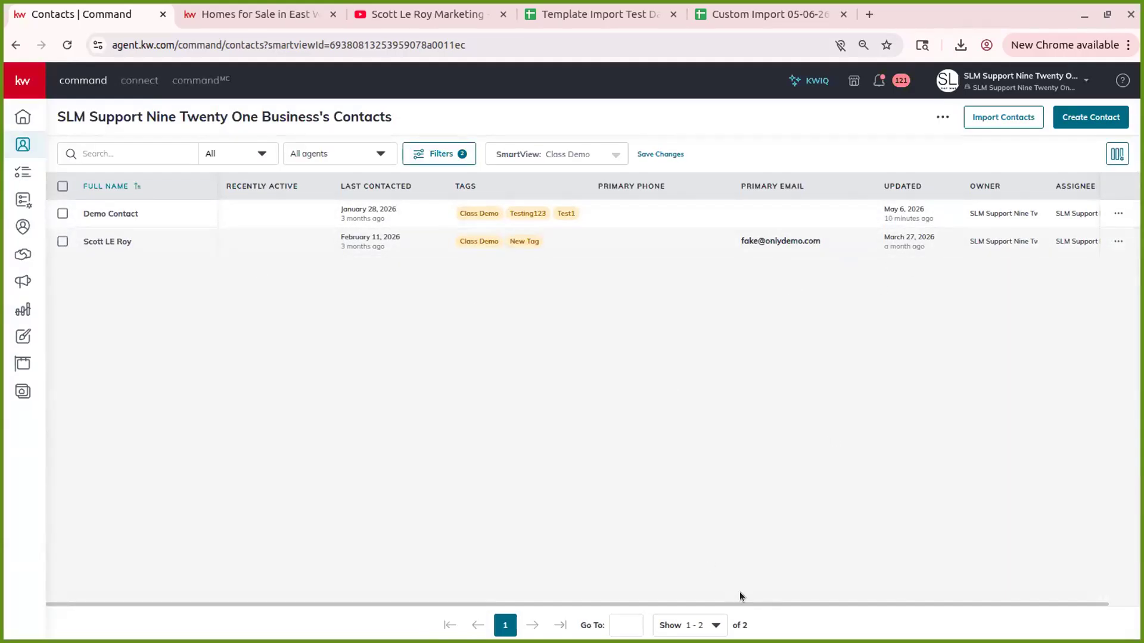
scroll(814, 598, right, 1)
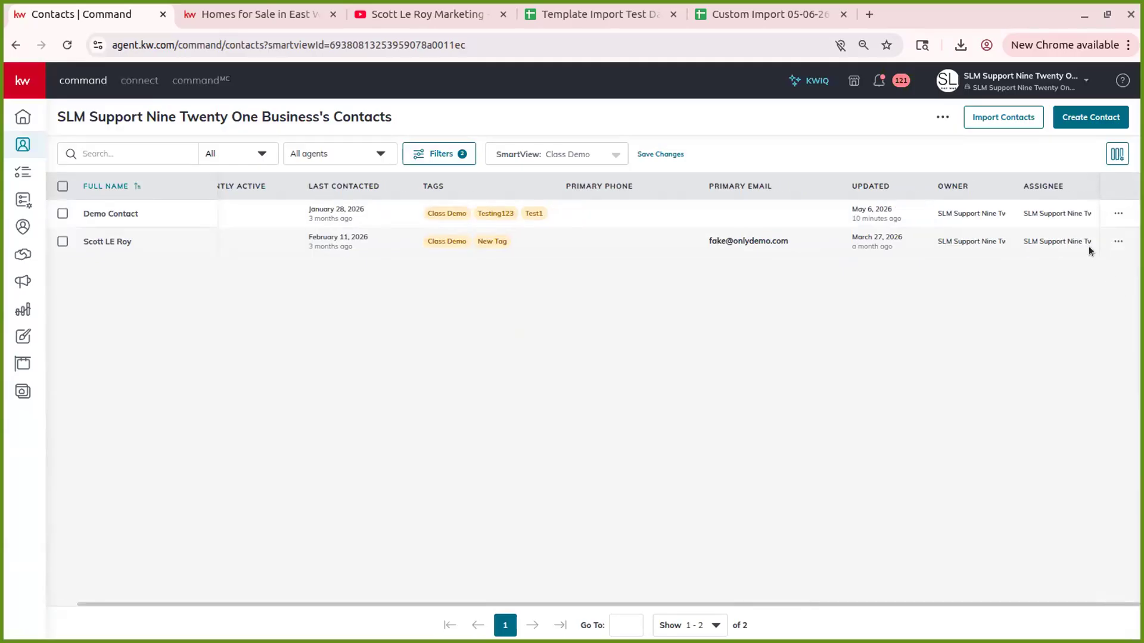
- Turn on the Favorite Candy column, move it near the top, and widen it so candy names show in full
click(1118, 154)
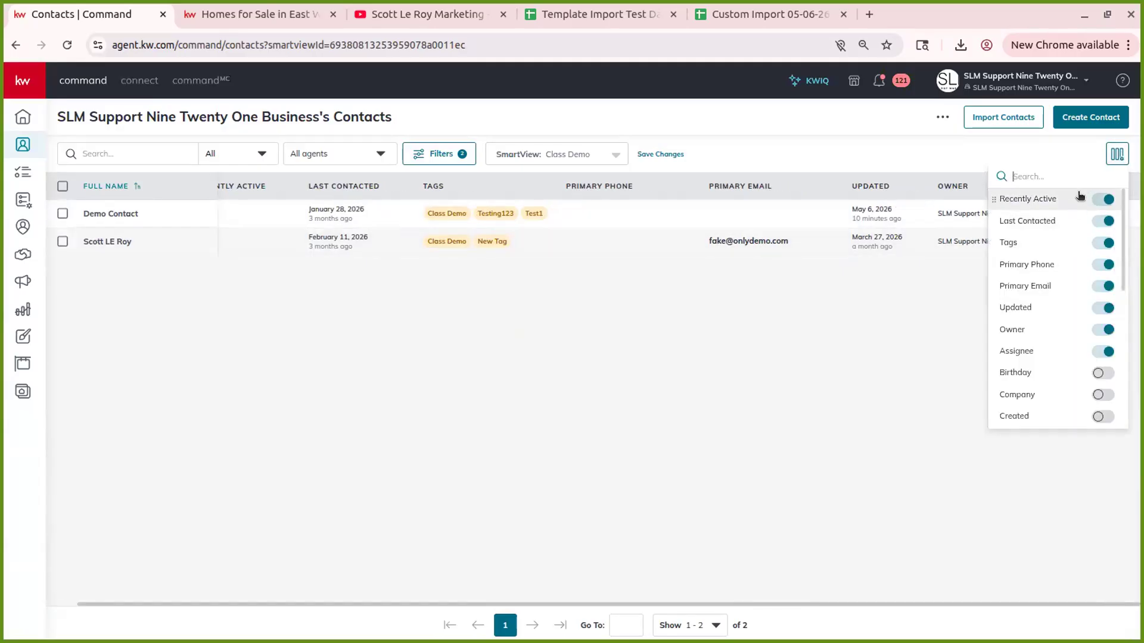
click(817, 141)
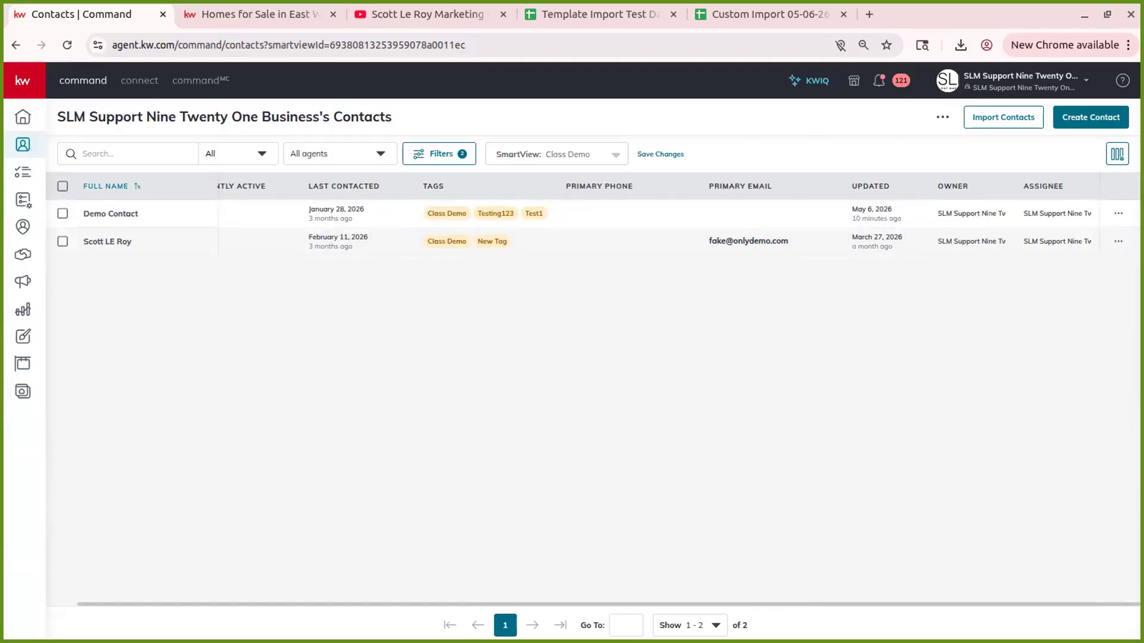
click(1117, 155)
scroll(1036, 310, down, 5)
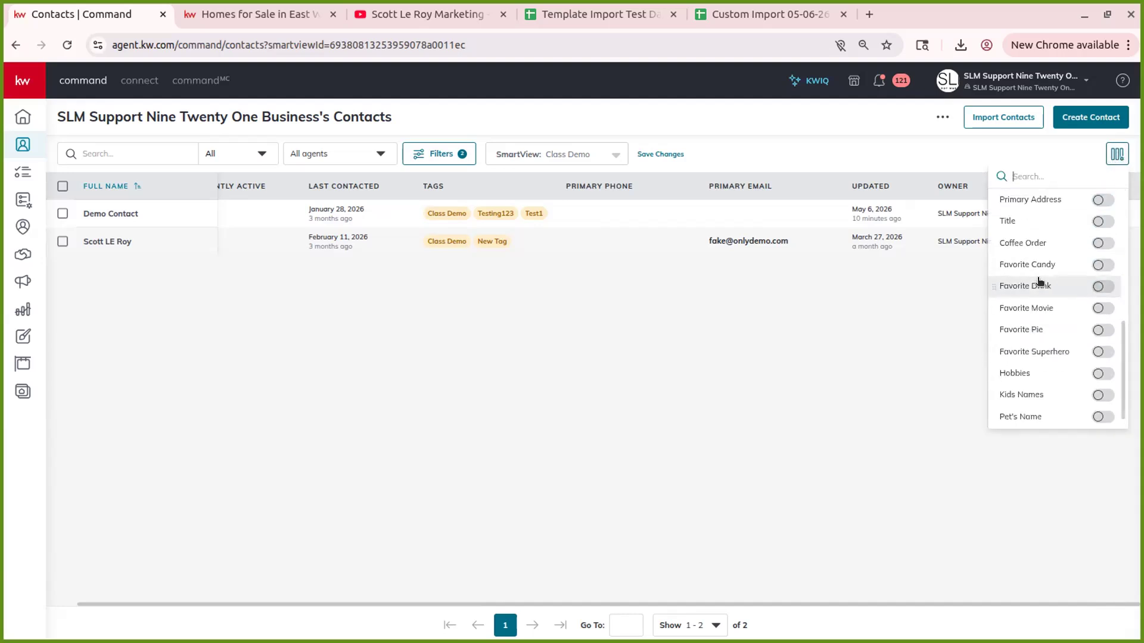
click(1104, 266)
drag(987, 264, 1003, 224)
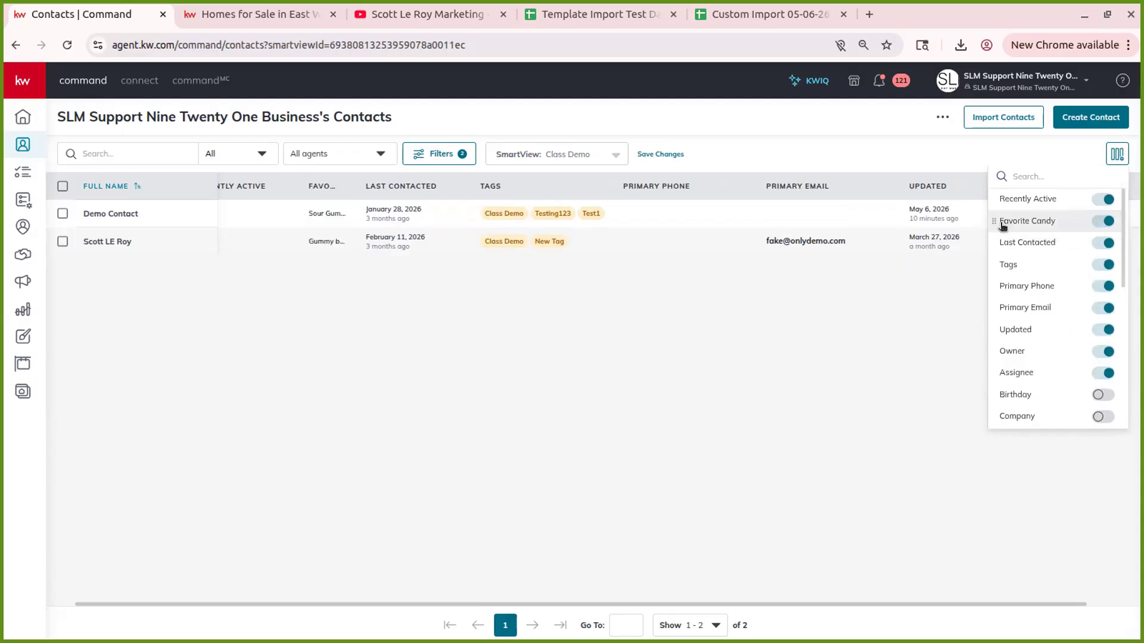
click(731, 401)
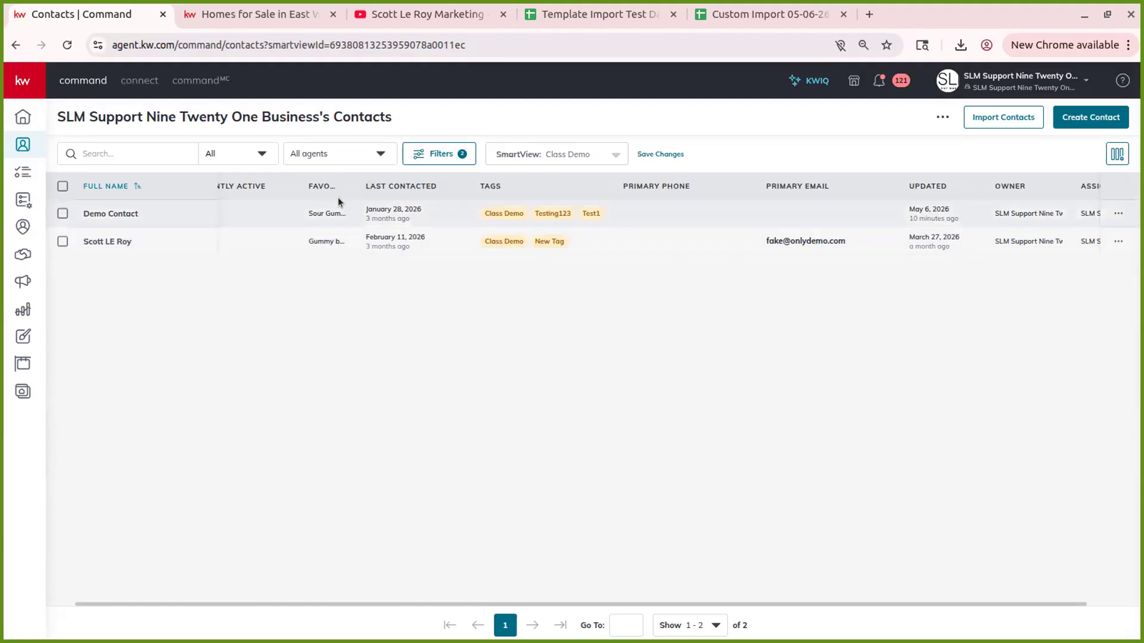
drag(352, 180, 442, 184)
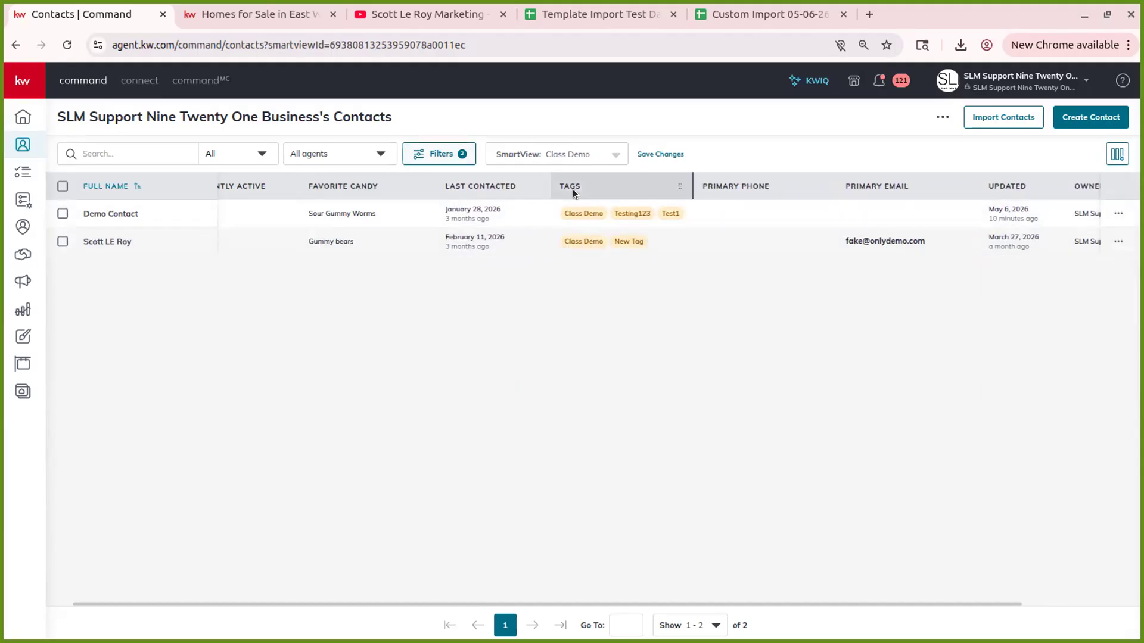
click(569, 156)
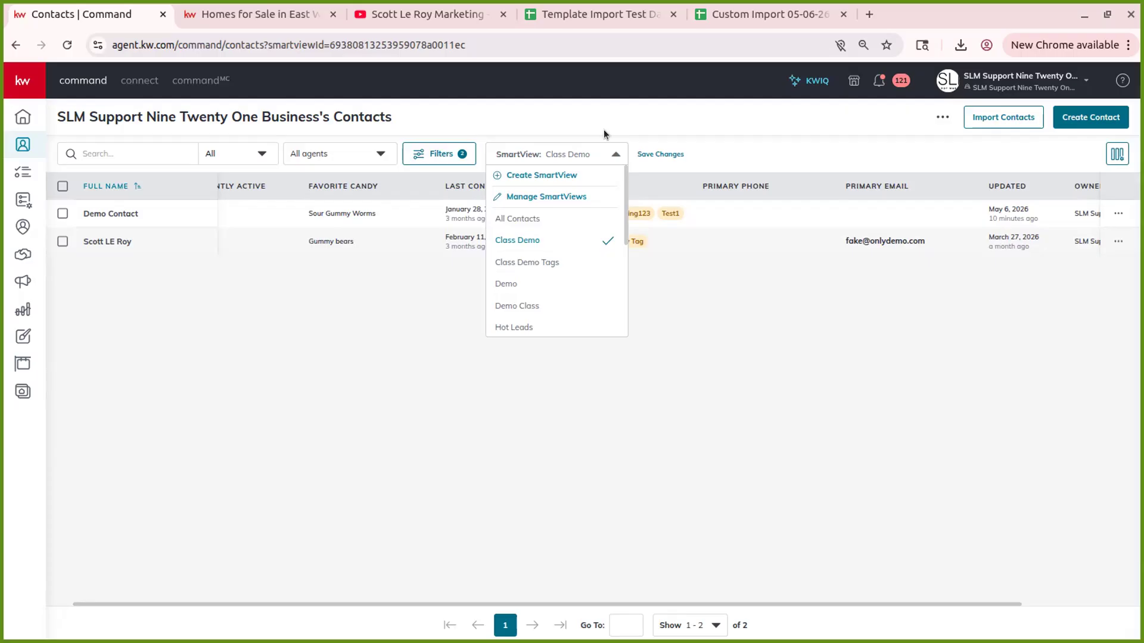
- Save the current view as a new SmartView named Favorite Candy, then switch to All Contacts
click(570, 176)
click(465, 350)
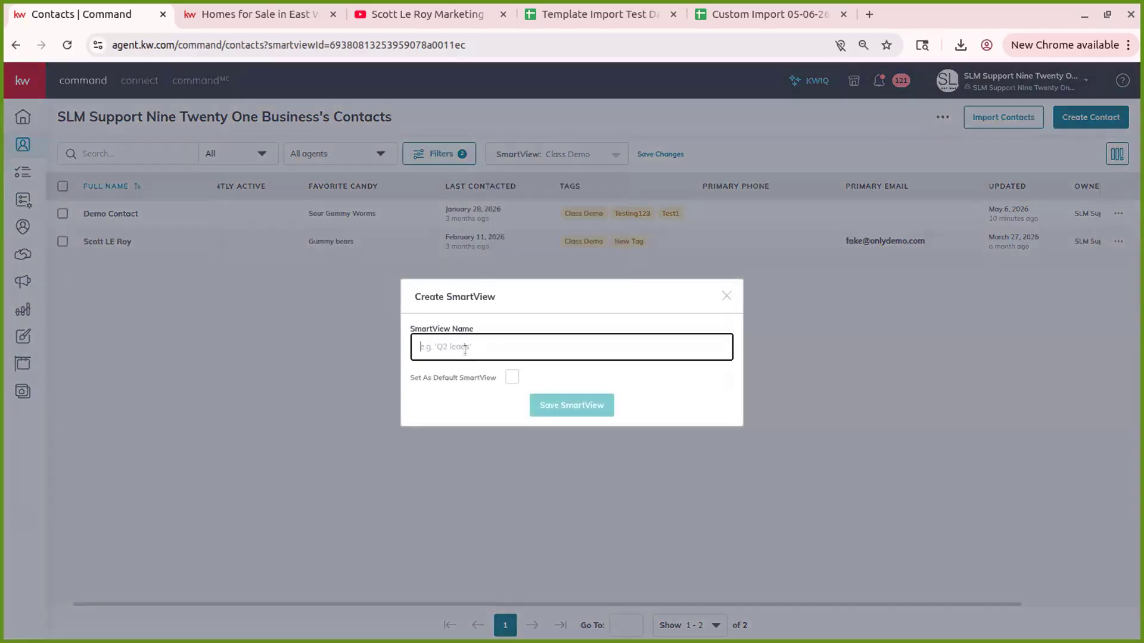
text(Favorite Candy)
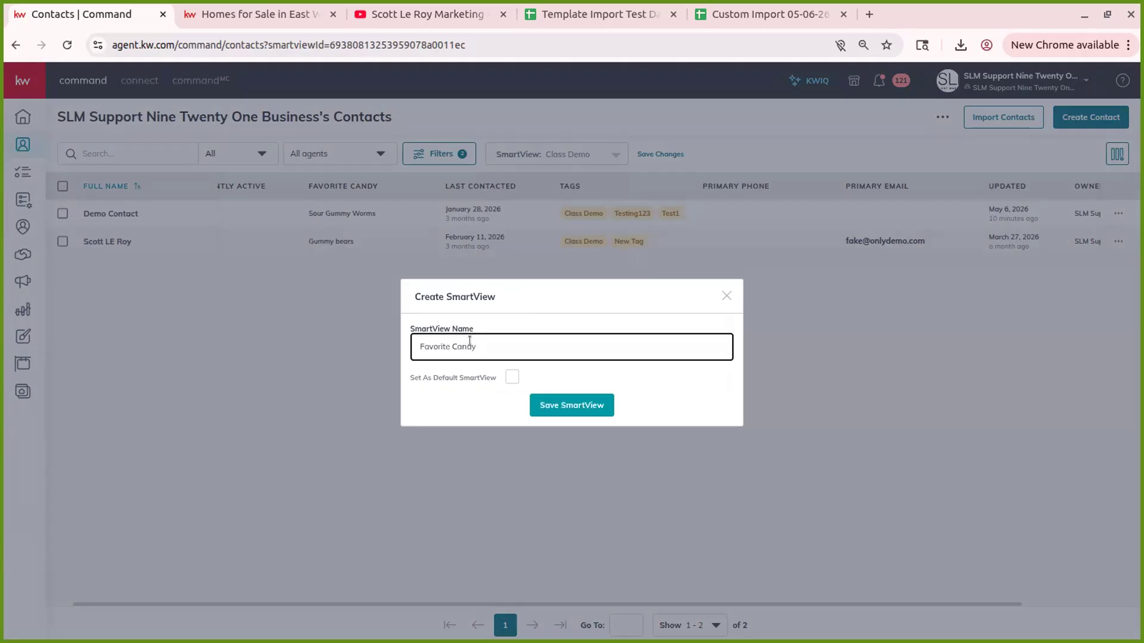
click(563, 407)
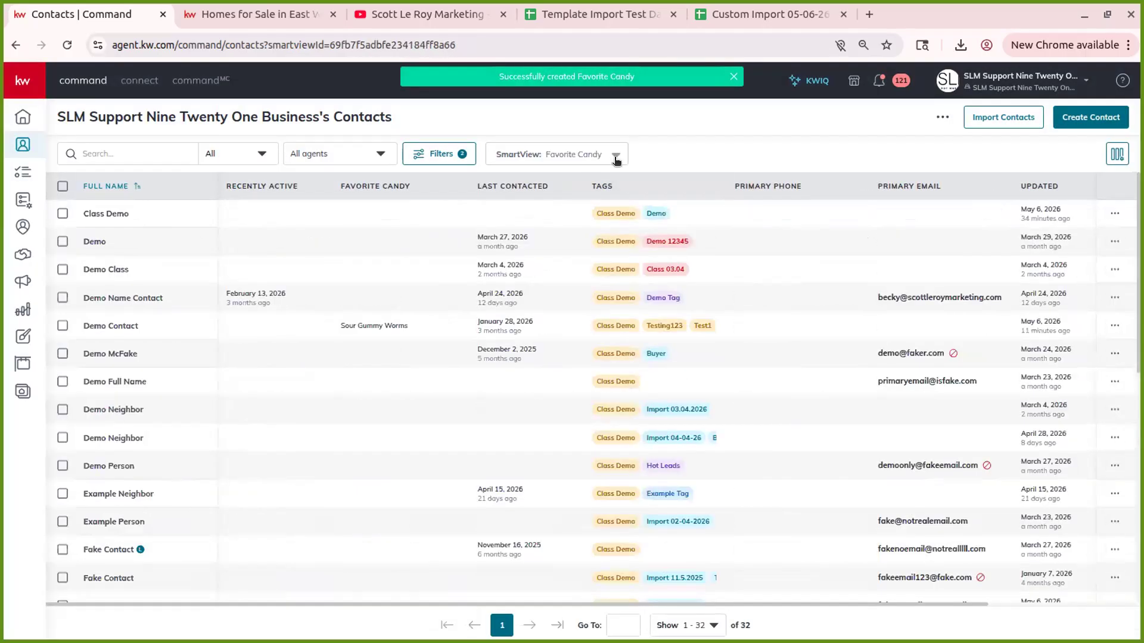
click(616, 158)
click(575, 220)
- Switch the contacts list back to the Favorite Candy SmartView
click(606, 157)
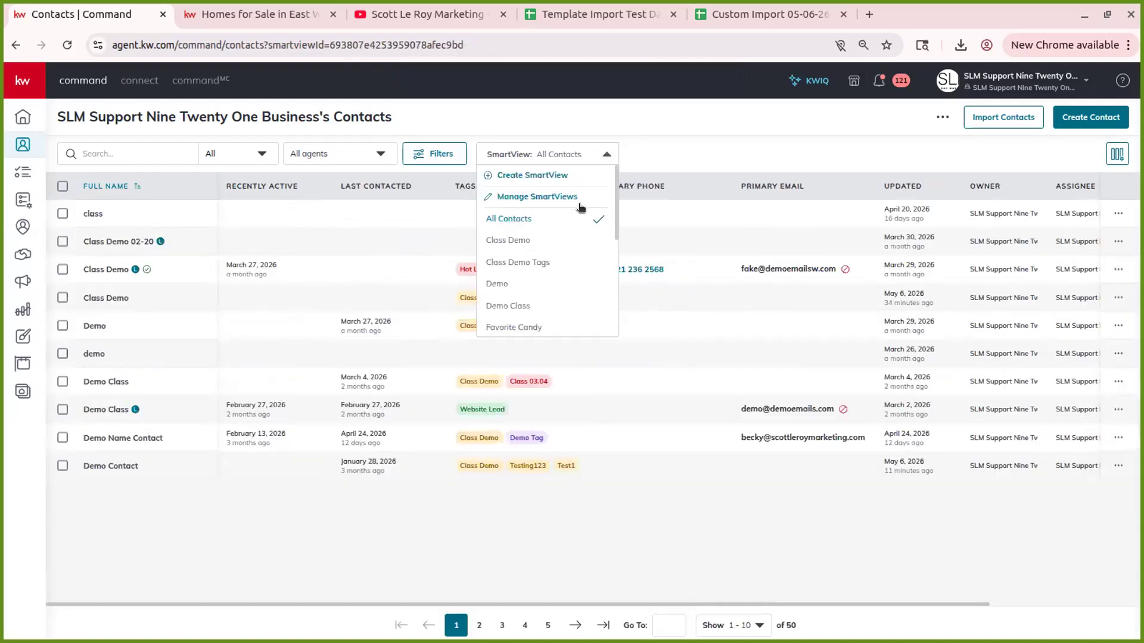
scroll(542, 280, down, 5)
scroll(545, 238, up, 3)
click(520, 185)
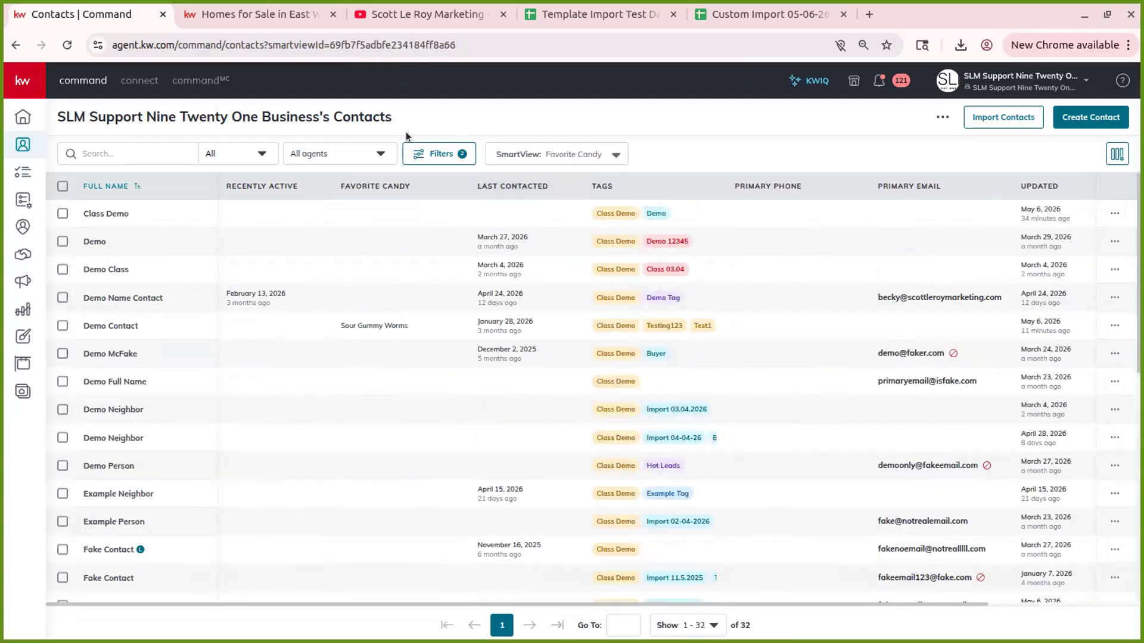
- Set the Favorite Candy filter condition to 'is not empty' and apply it
click(448, 149)
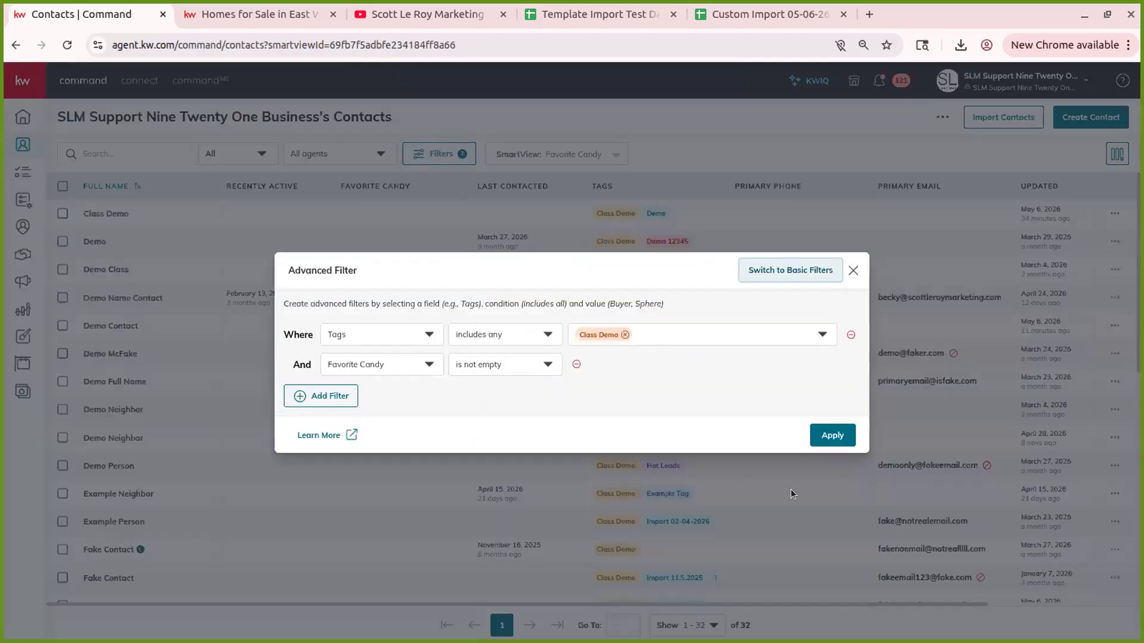
click(536, 365)
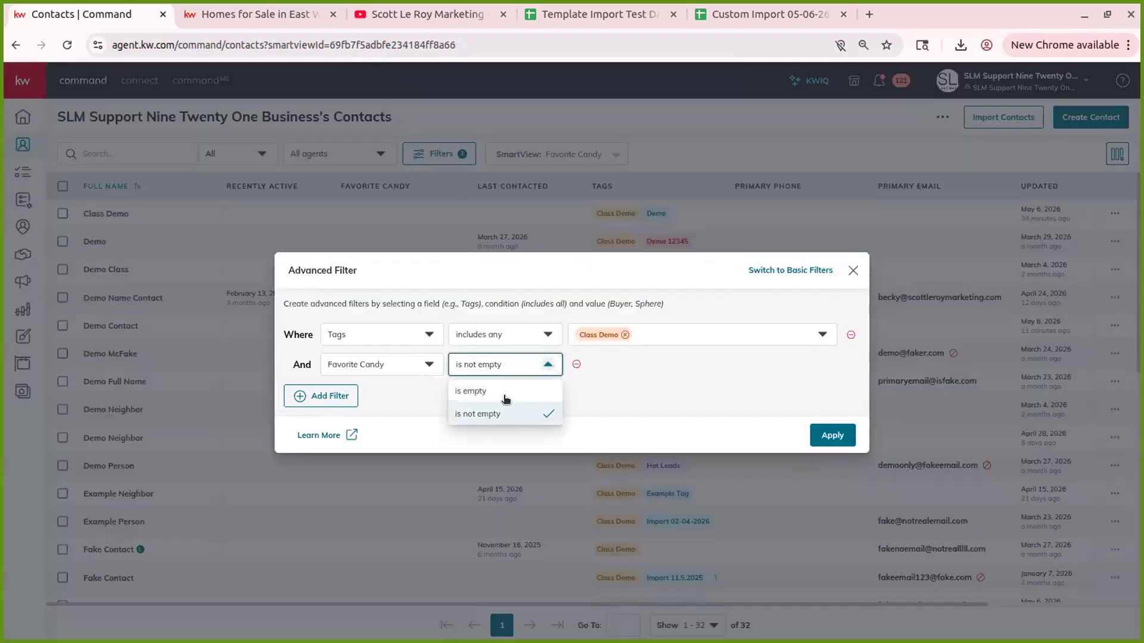
click(506, 414)
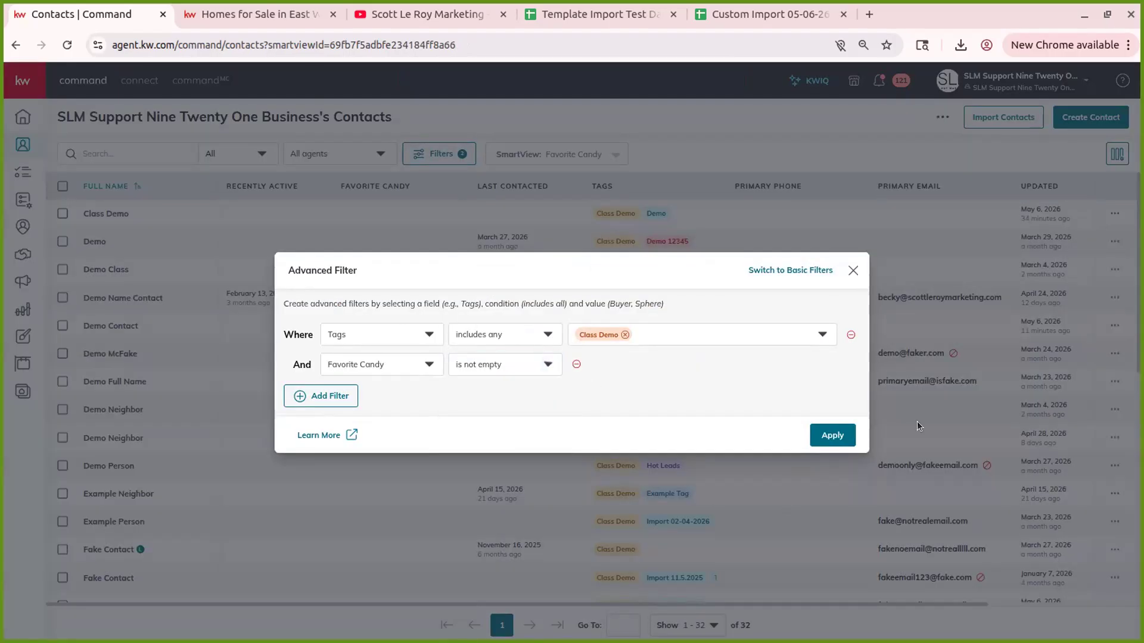
click(828, 435)
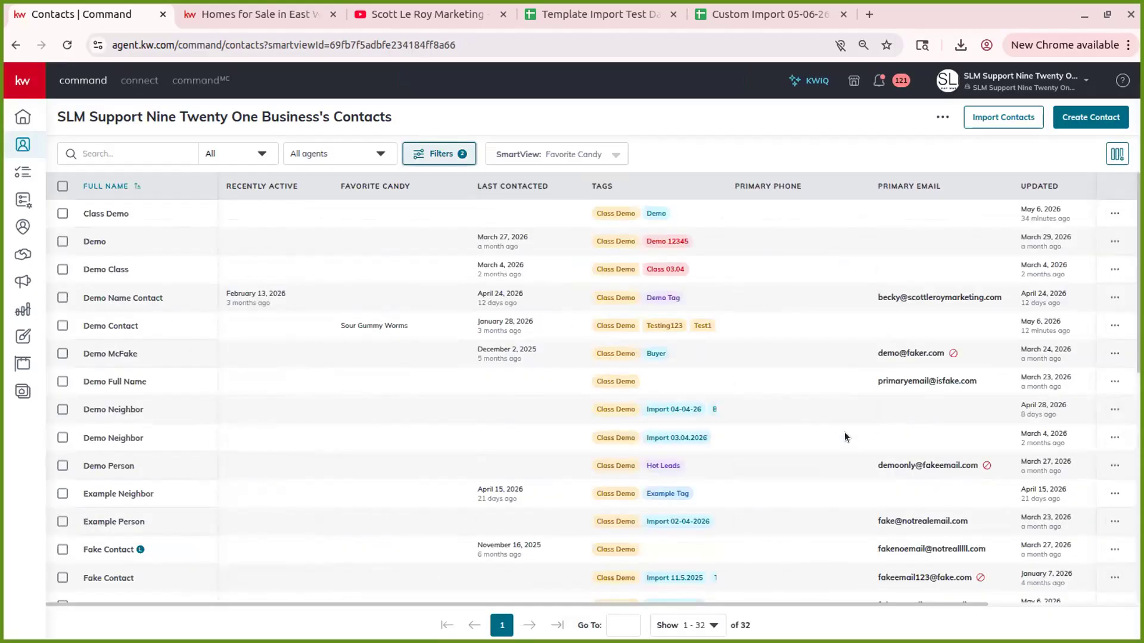
scroll(510, 283, down, 7)
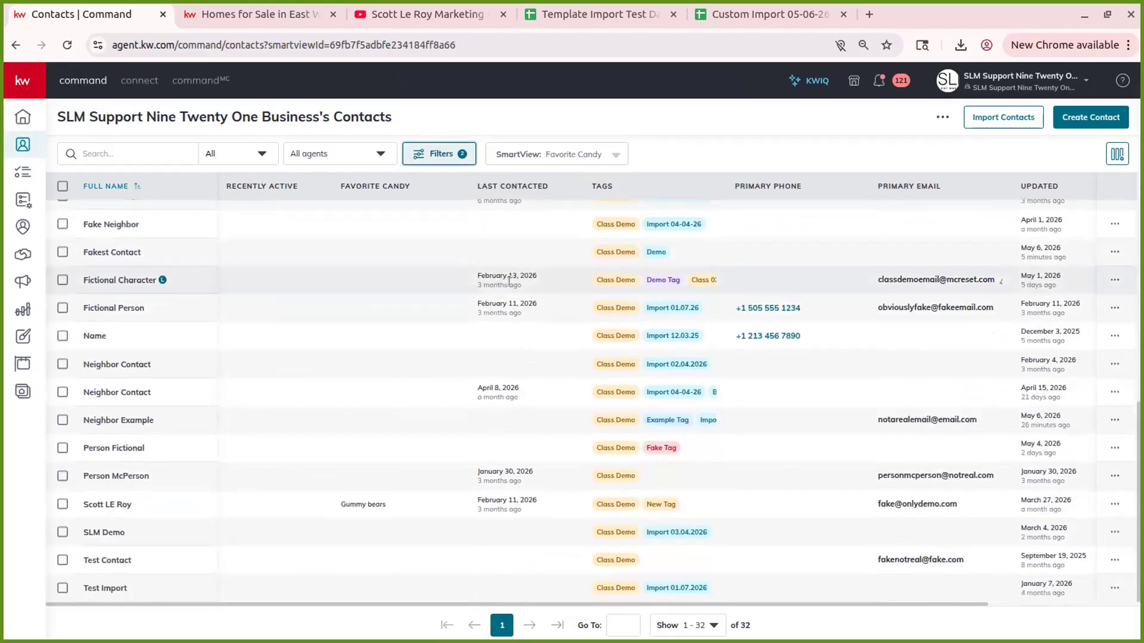
scroll(509, 281, up, 7)
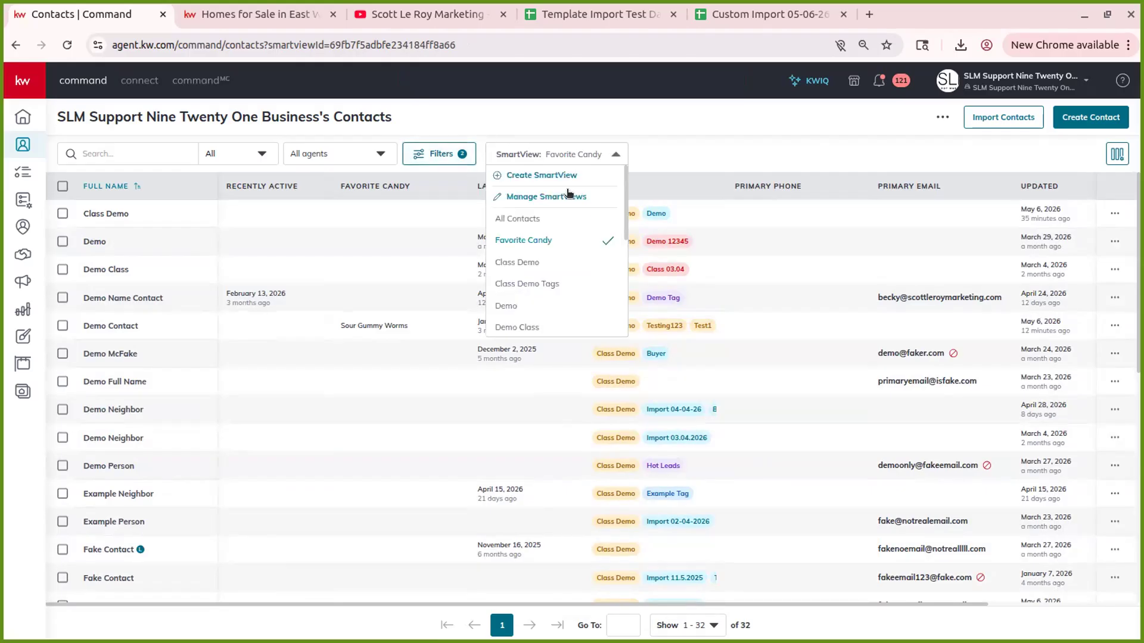
- Switch to the Class Demo SmartView and check the column settings
click(541, 266)
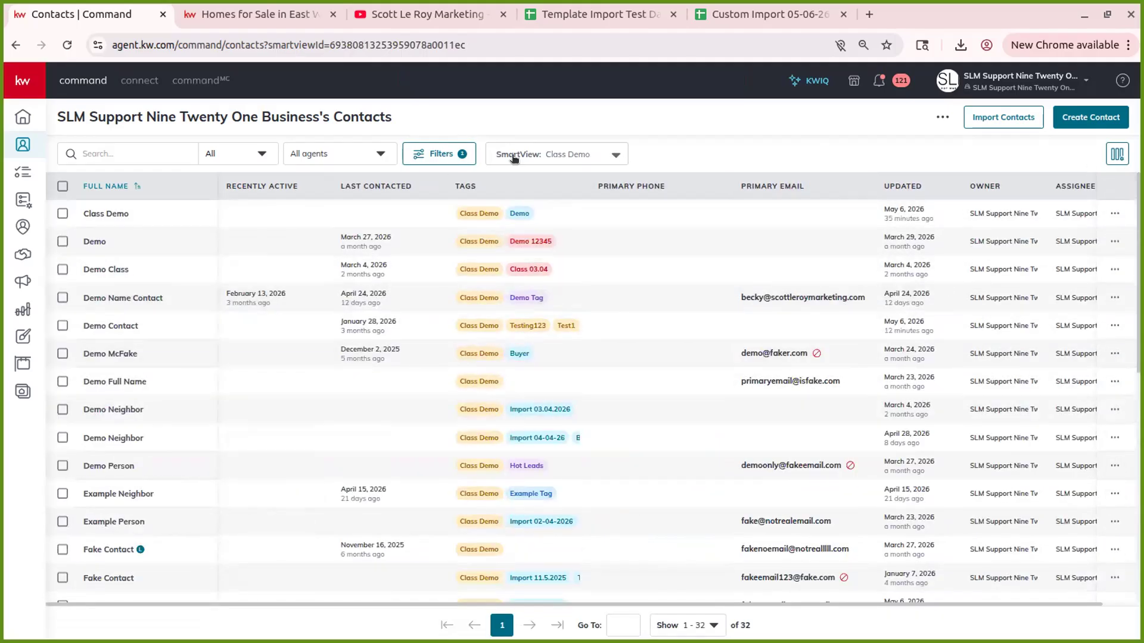
click(1118, 153)
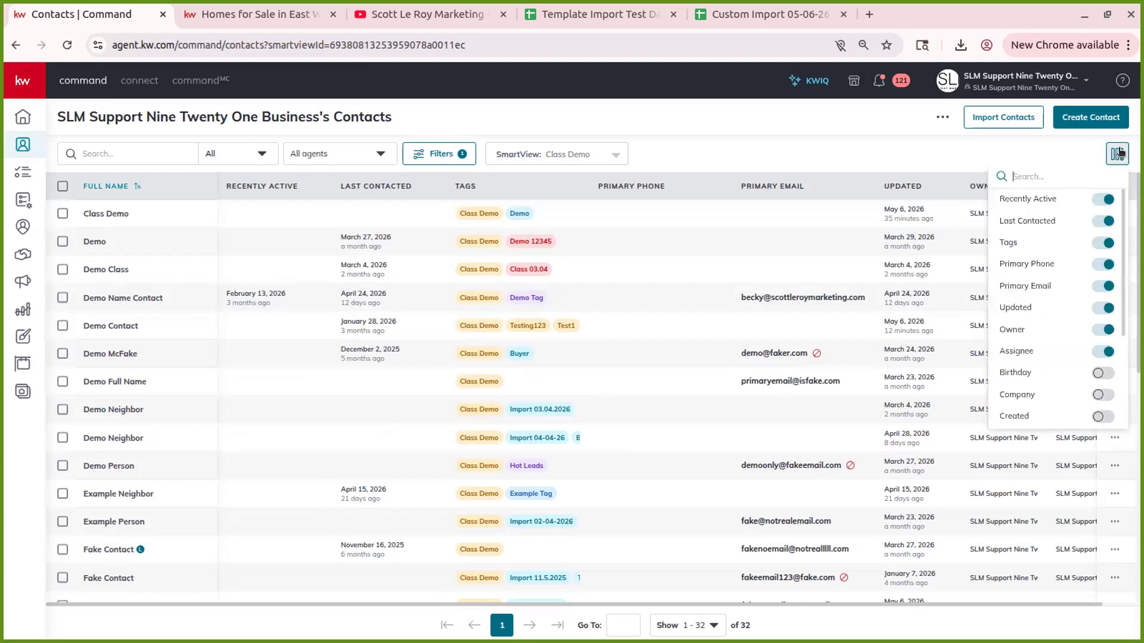
click(1078, 134)
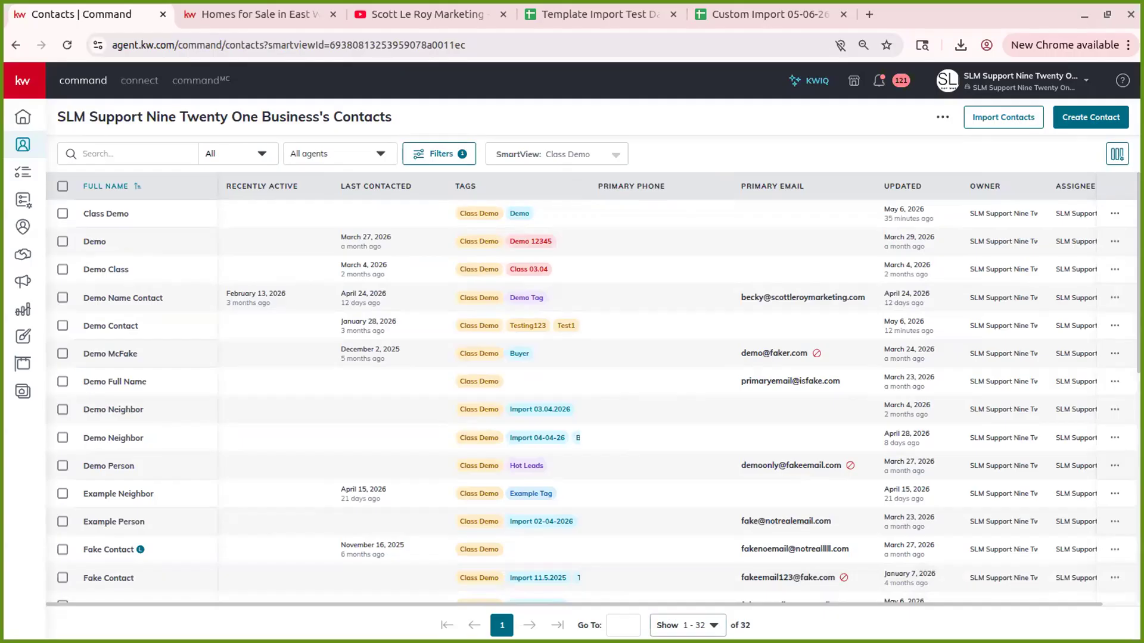
- Keep the page size at 500 and open a Class Demo contact's action menu
click(667, 621)
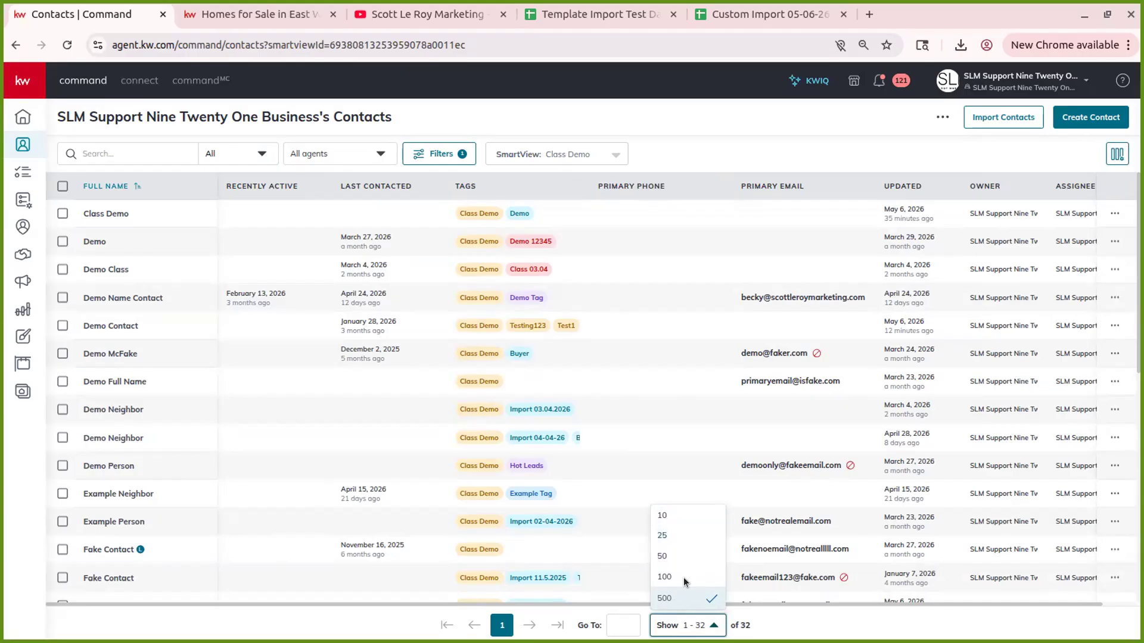
click(688, 626)
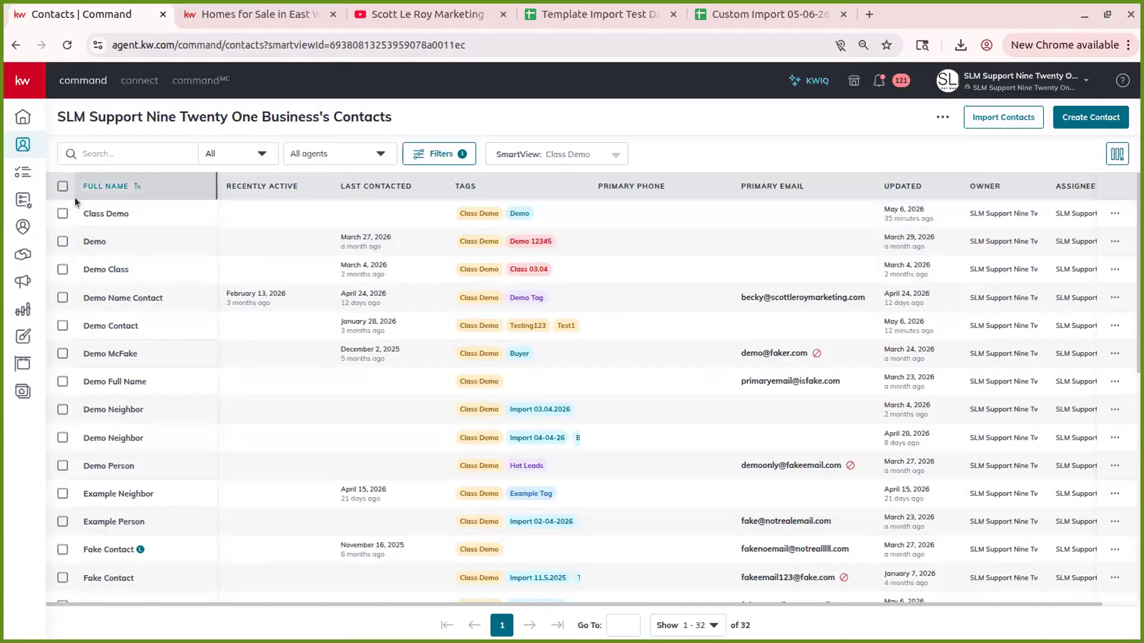
click(1116, 213)
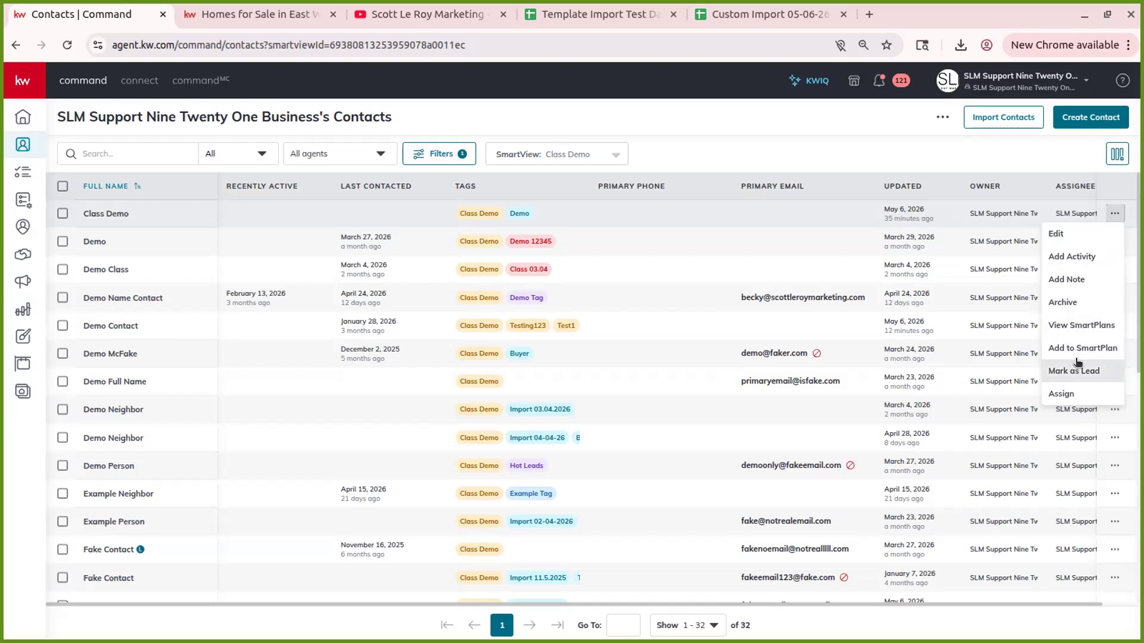
click(1114, 184)
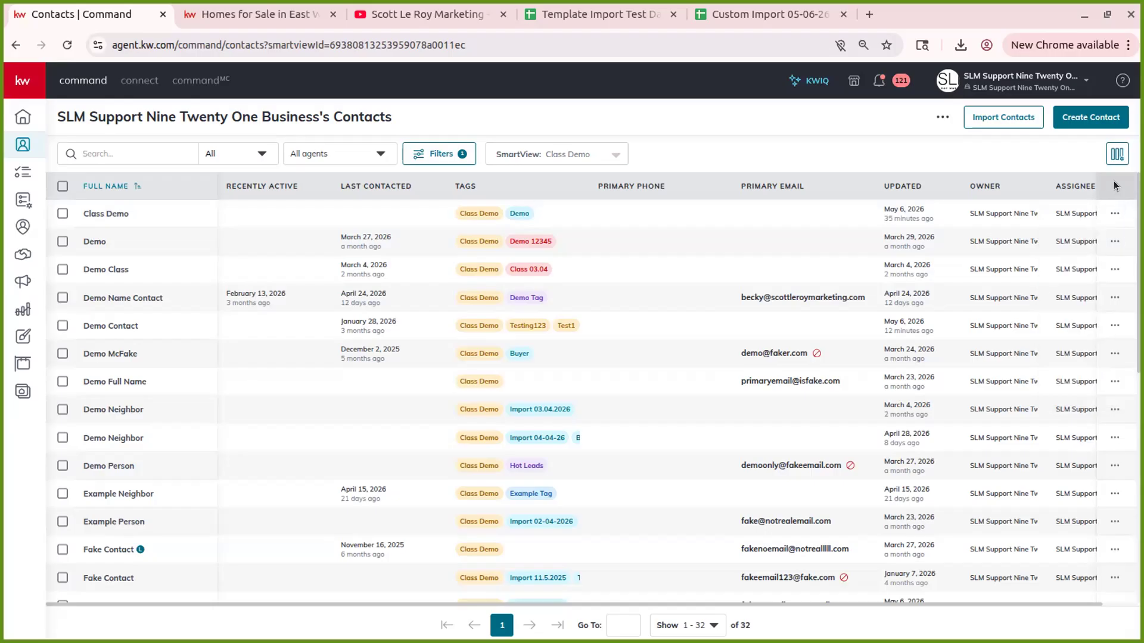
click(63, 187)
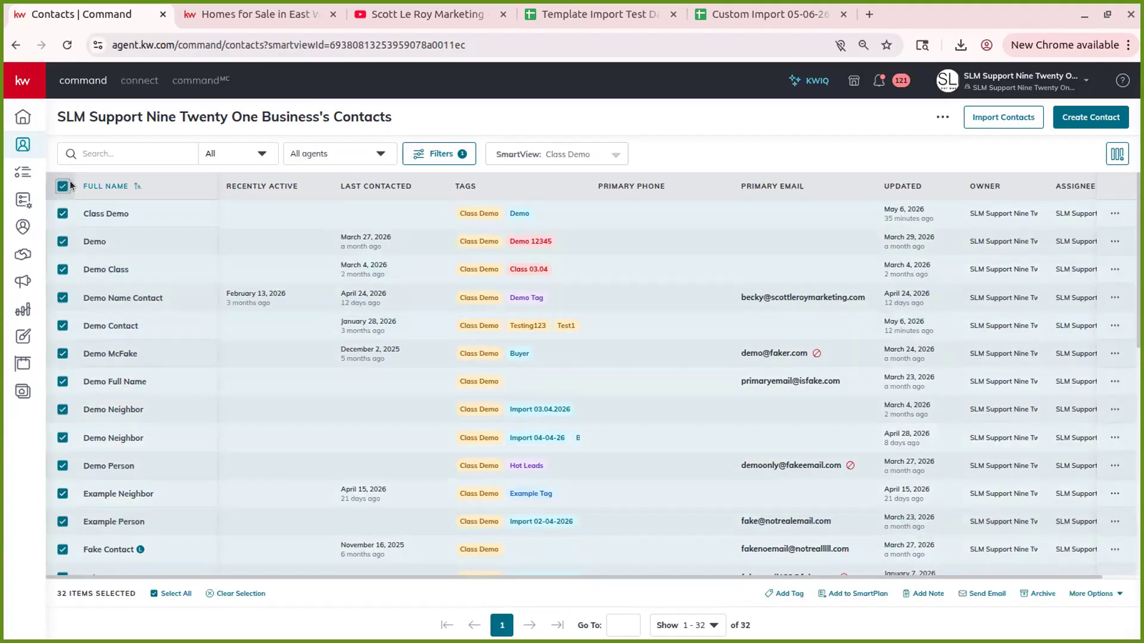
click(62, 186)
click(62, 213)
click(63, 242)
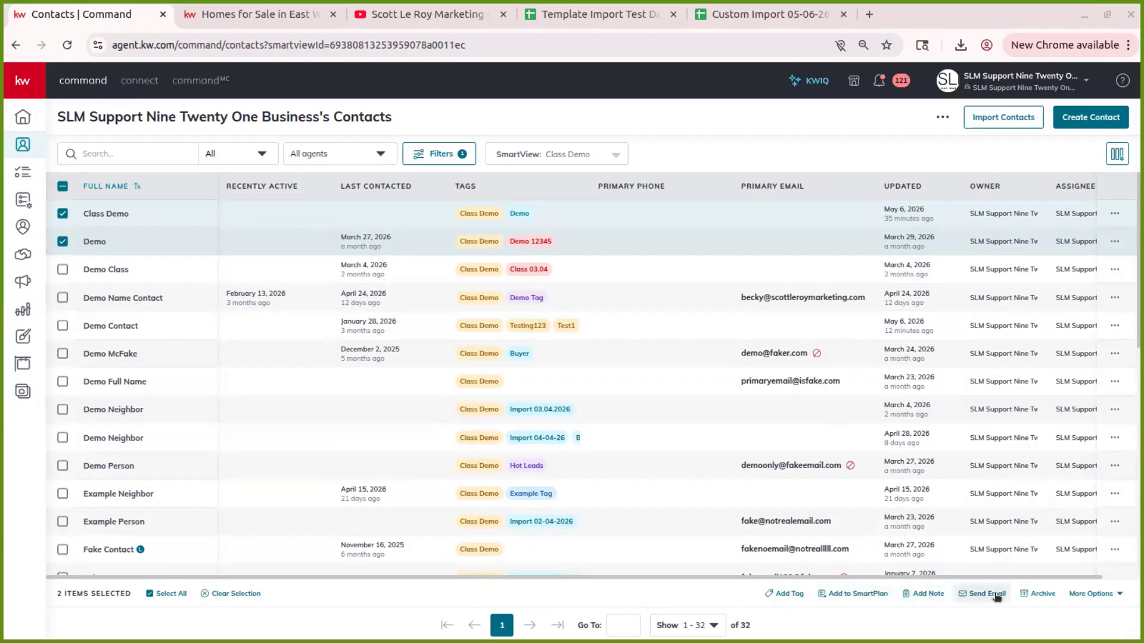
click(1118, 594)
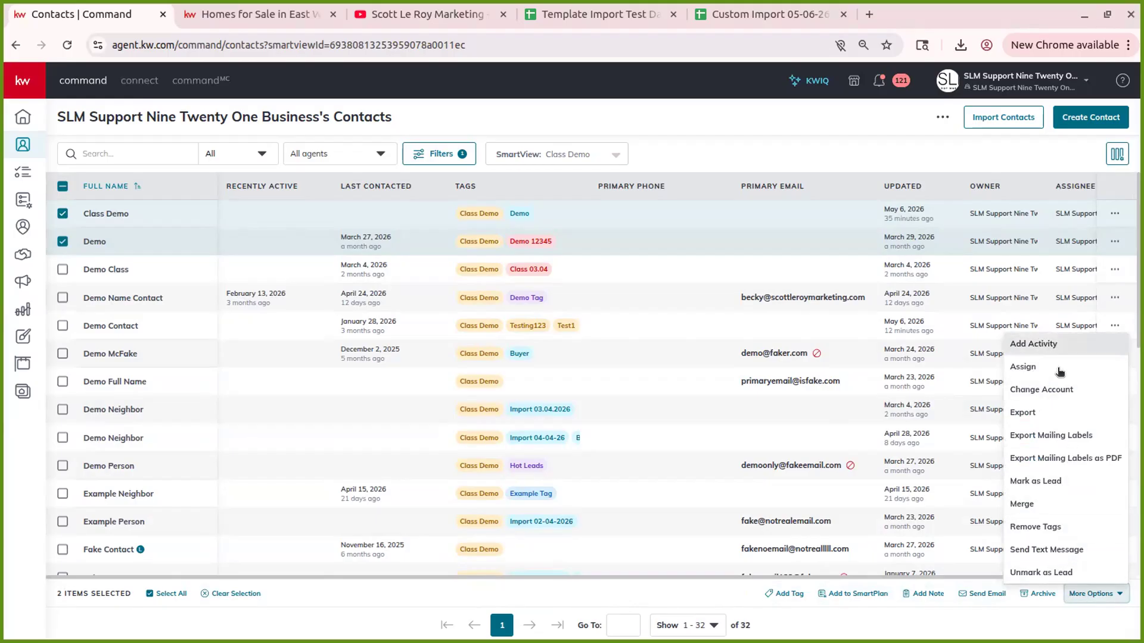
click(1070, 619)
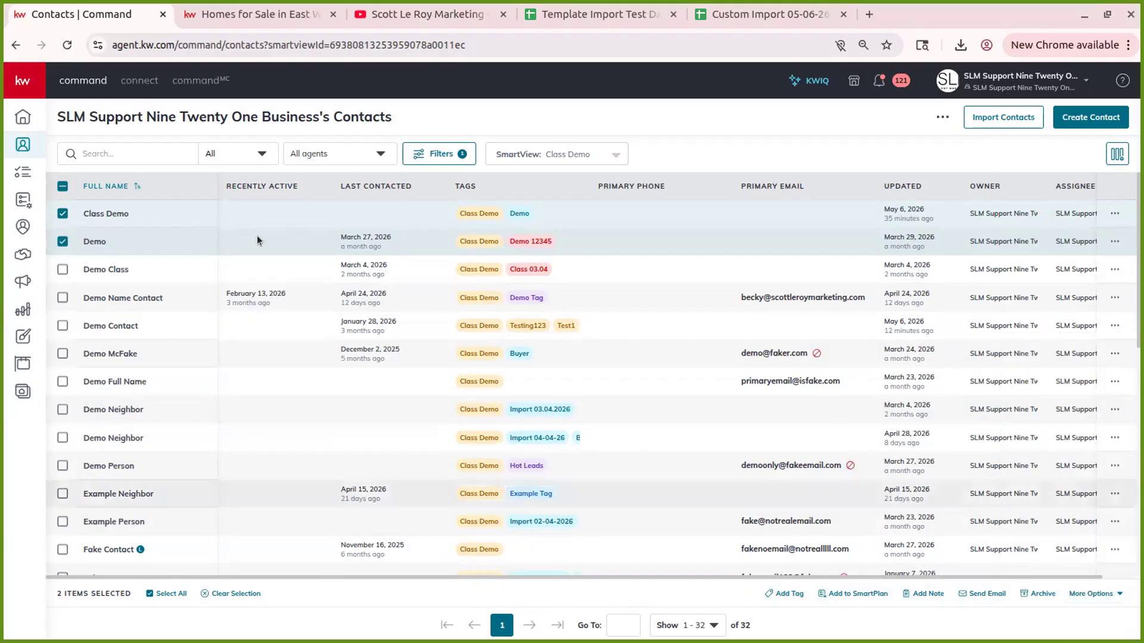
click(62, 186)
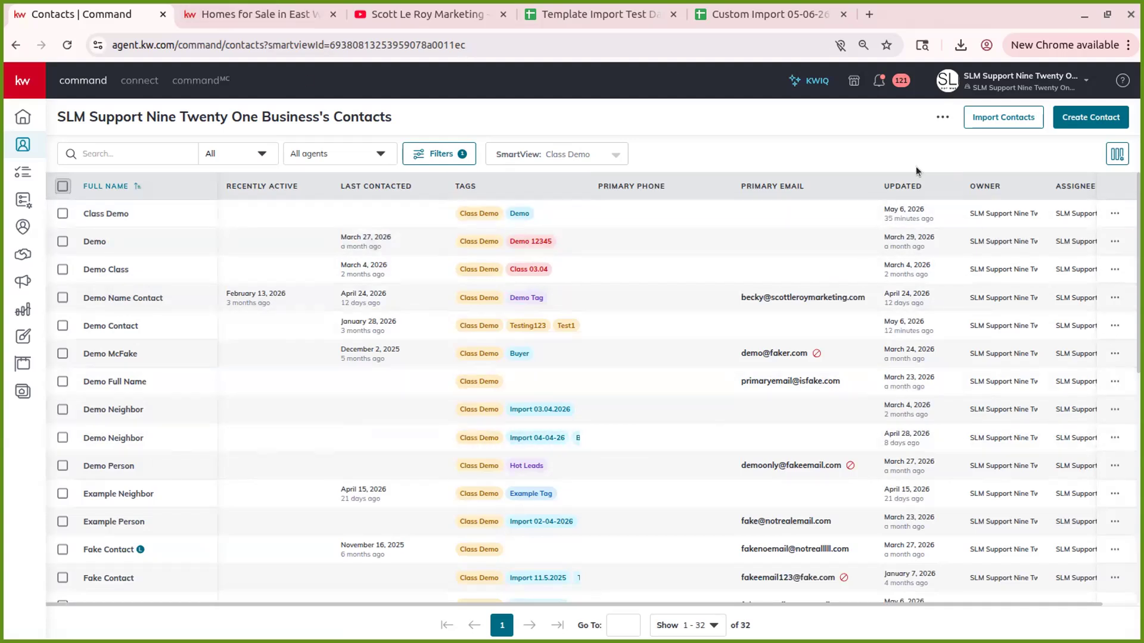
- Run Check for Duplicates from the contacts menu, then review the export options without exporting
click(942, 116)
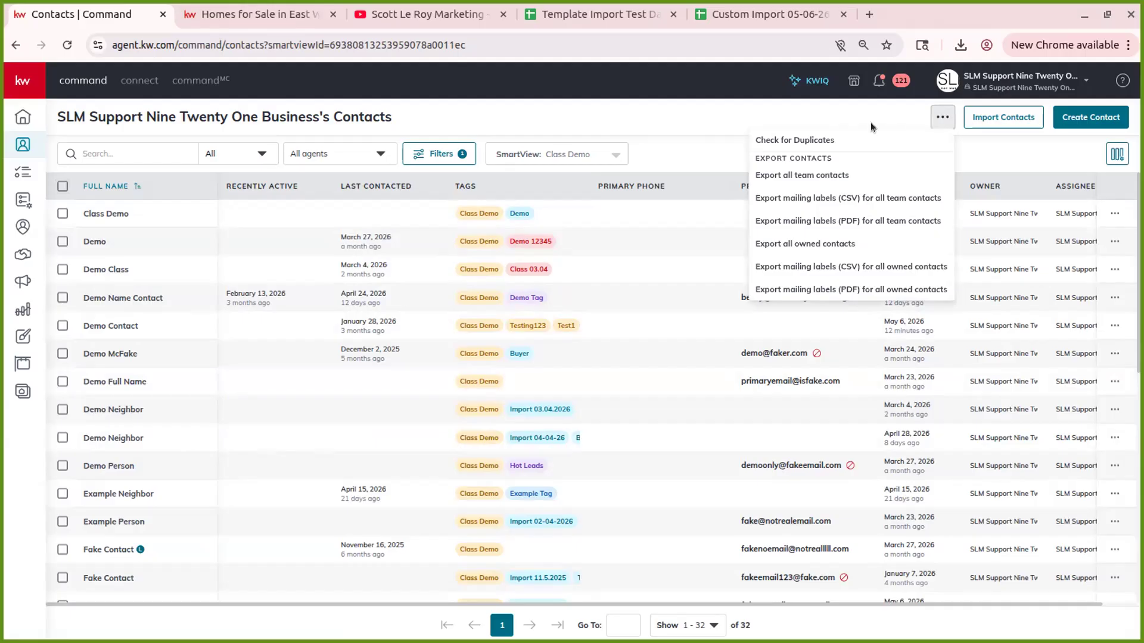
click(828, 142)
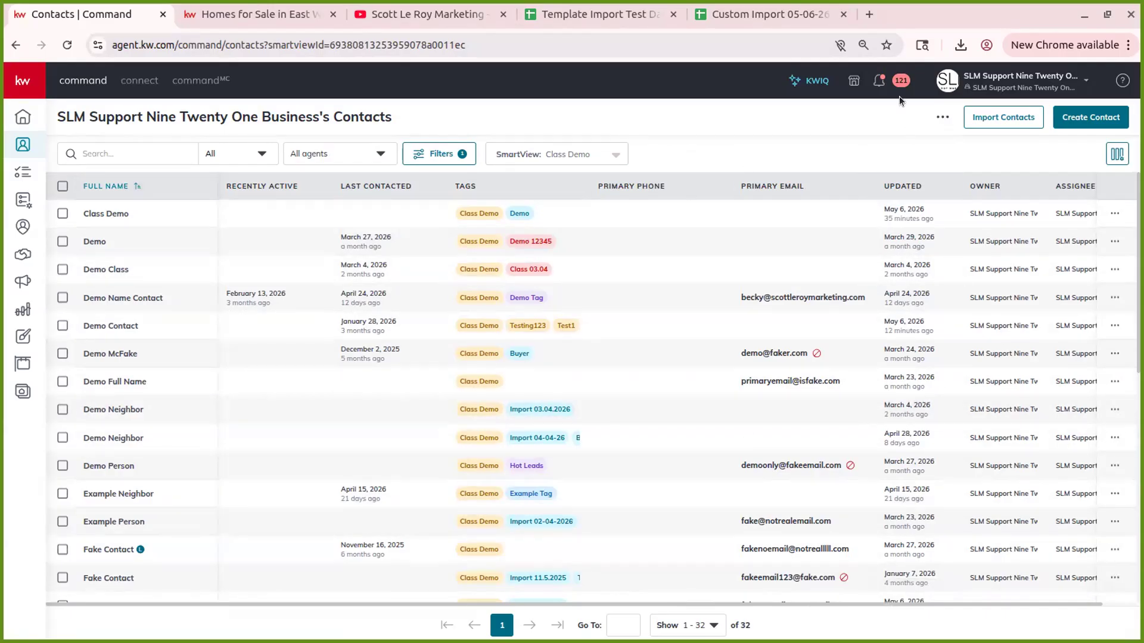
click(941, 114)
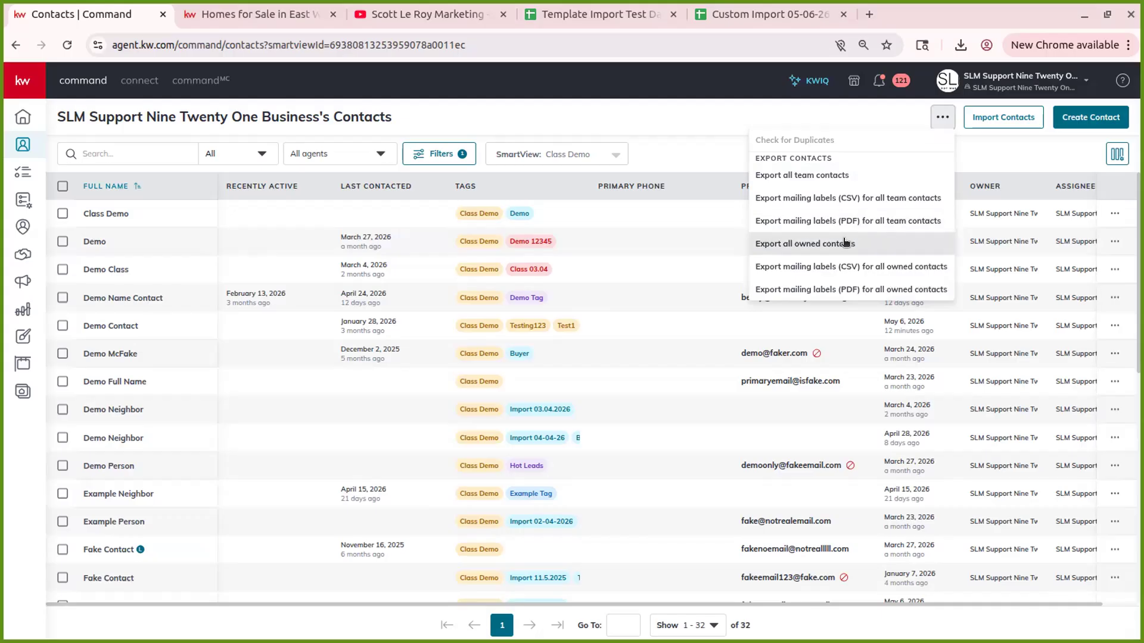
click(829, 109)
click(942, 116)
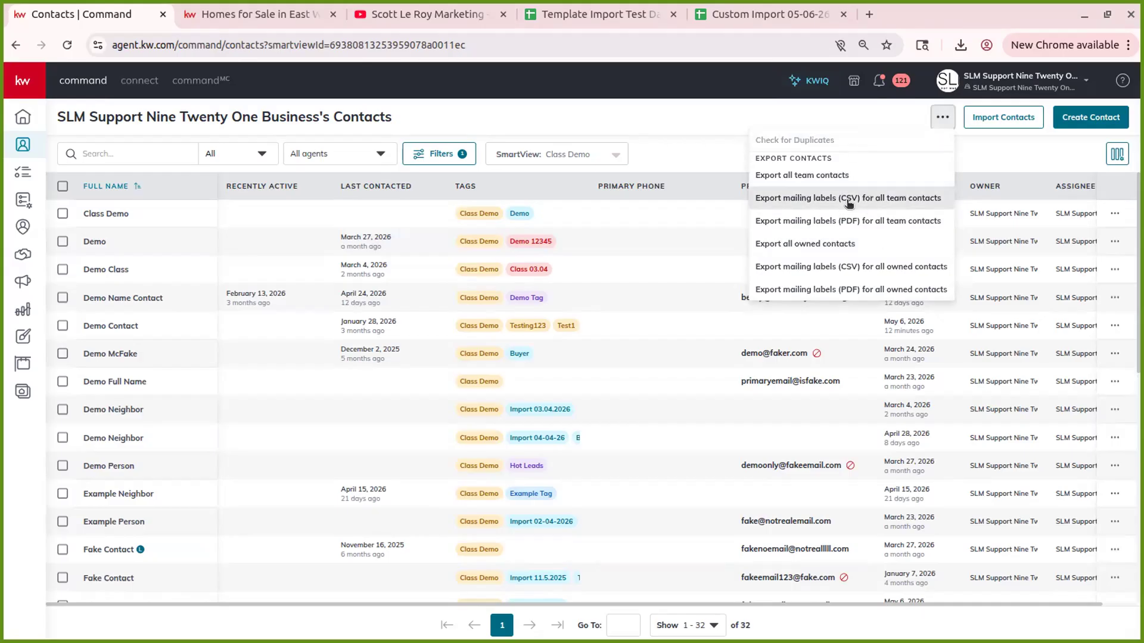
click(859, 112)
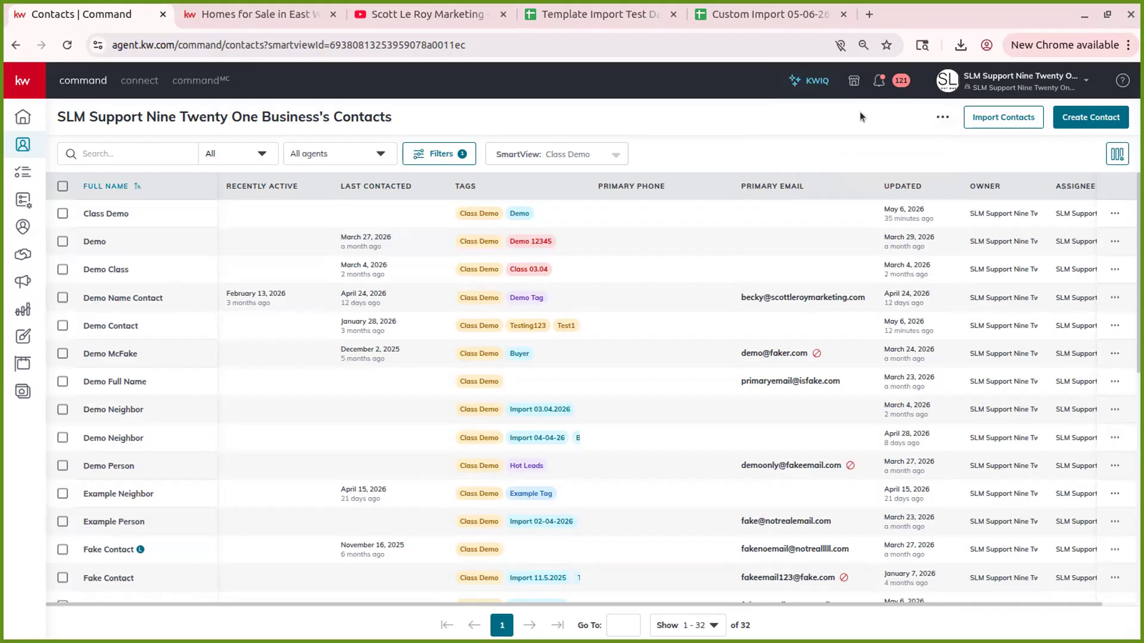
click(995, 79)
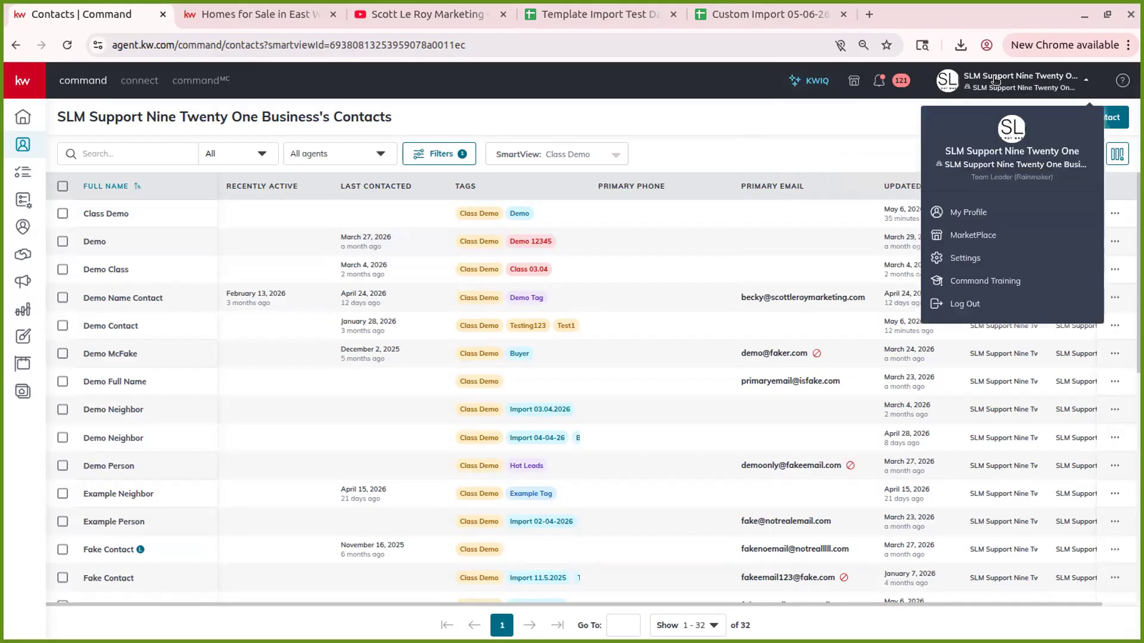
click(987, 215)
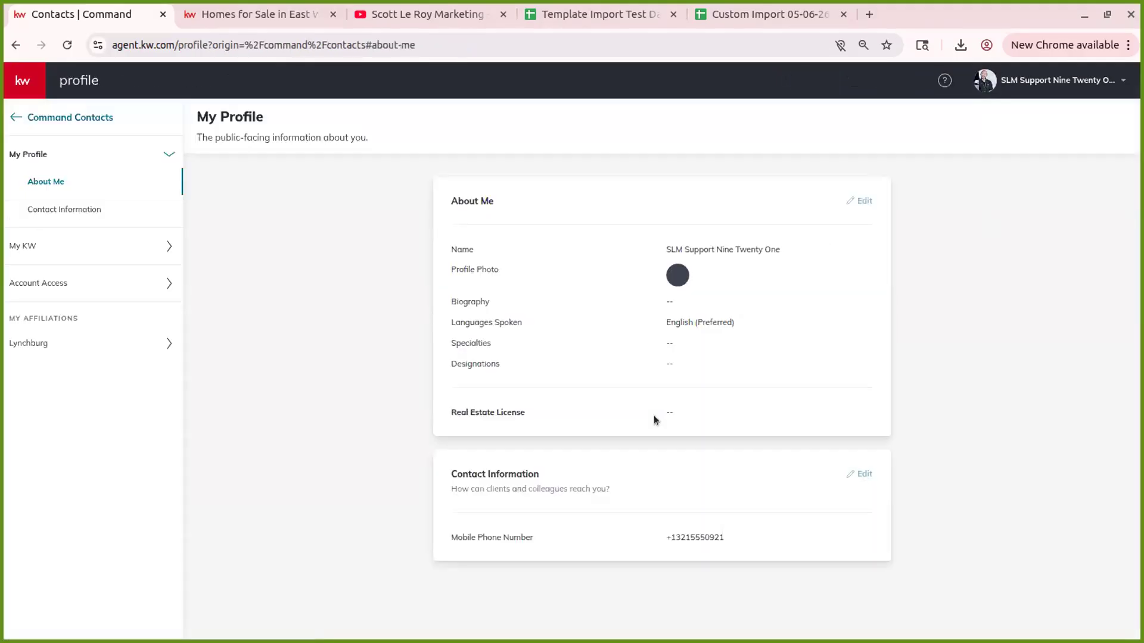
click(53, 246)
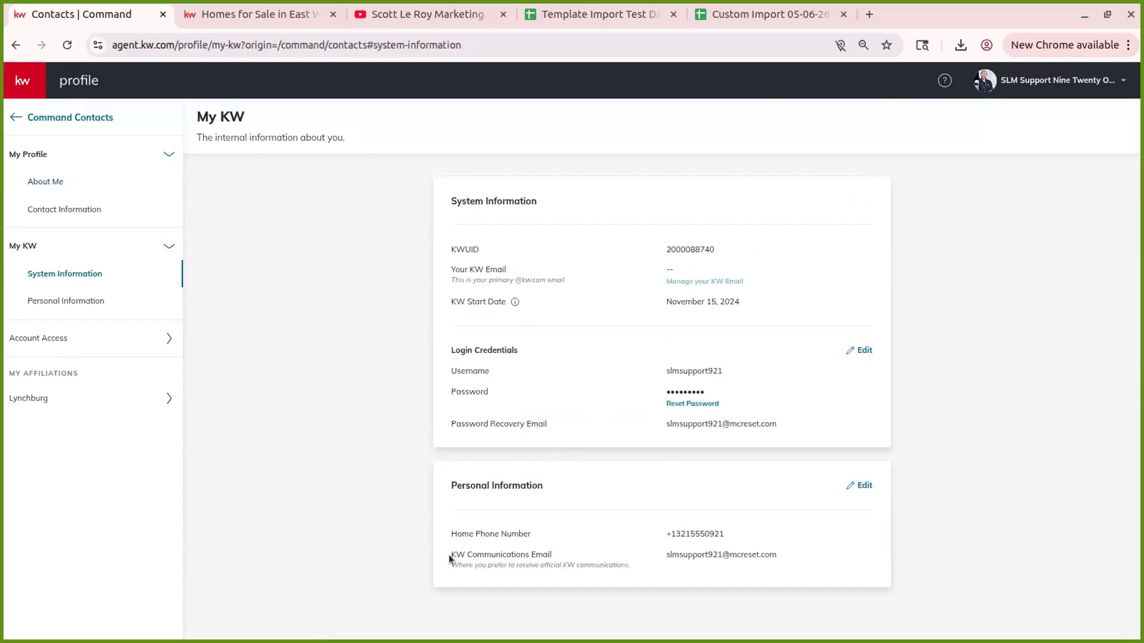
drag(485, 568, 788, 590)
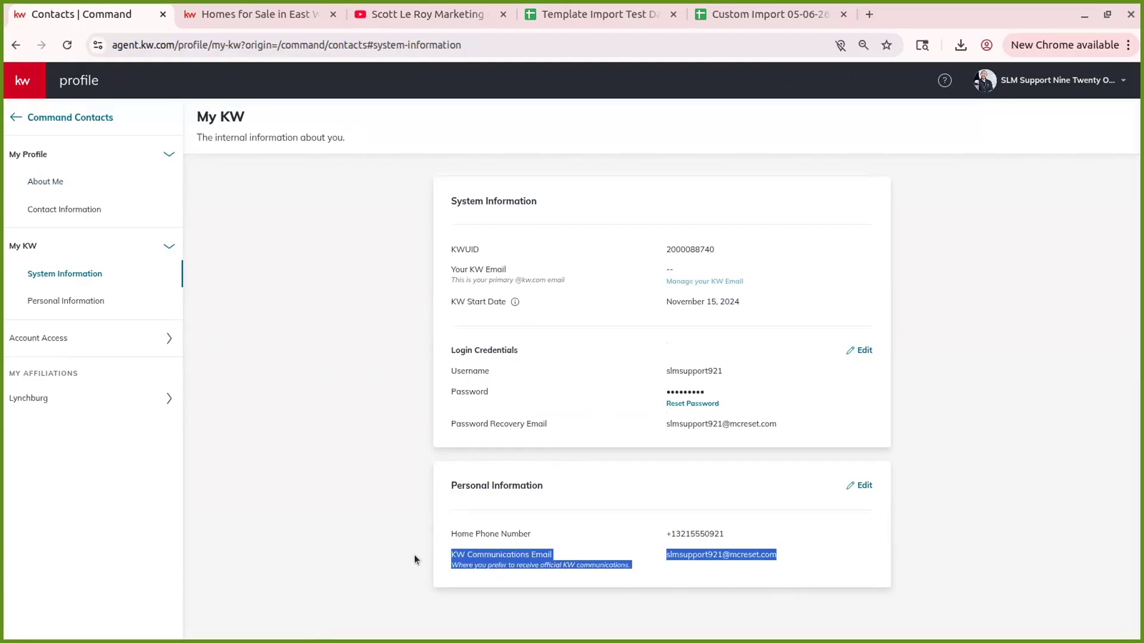
click(448, 550)
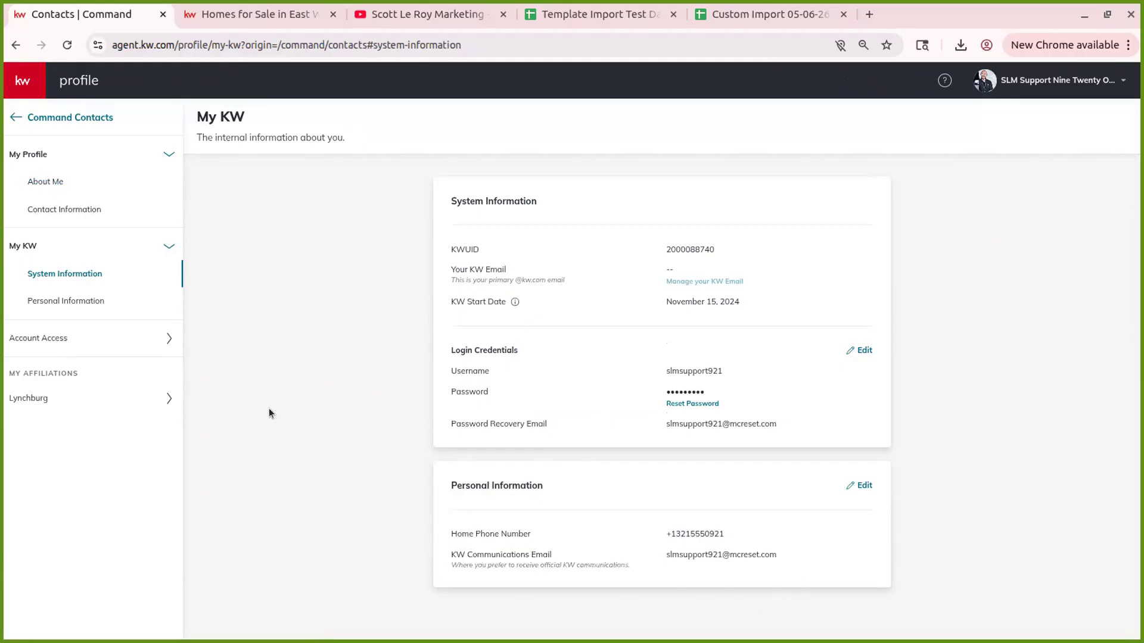
click(40, 117)
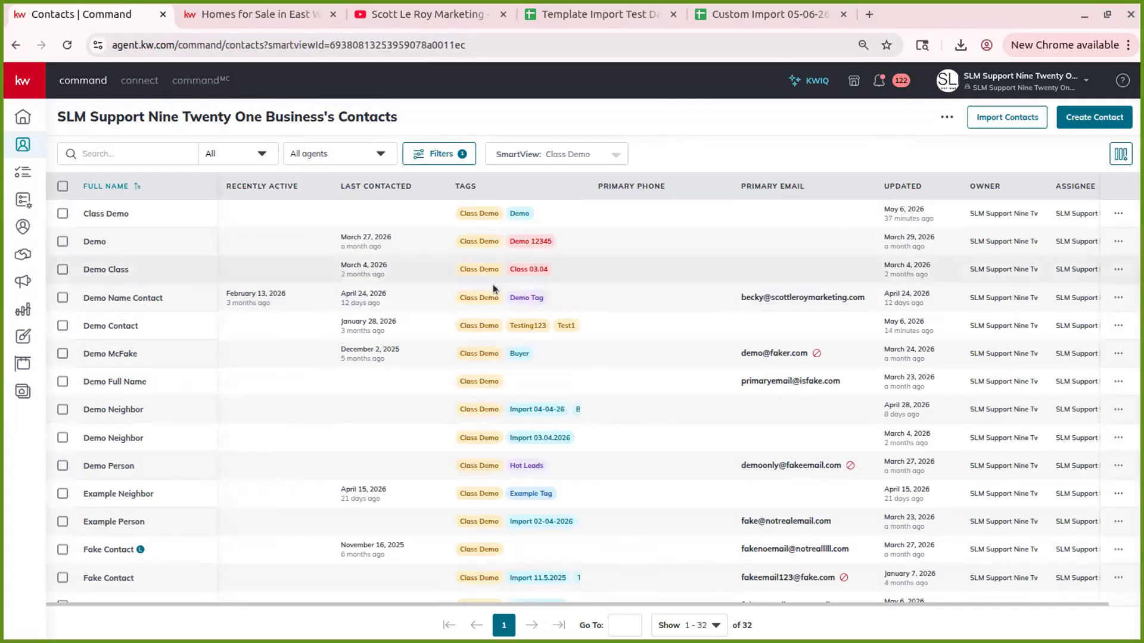
- Go to Settings > Command Settings > Contacts > Contact Archive
click(1027, 91)
click(1007, 255)
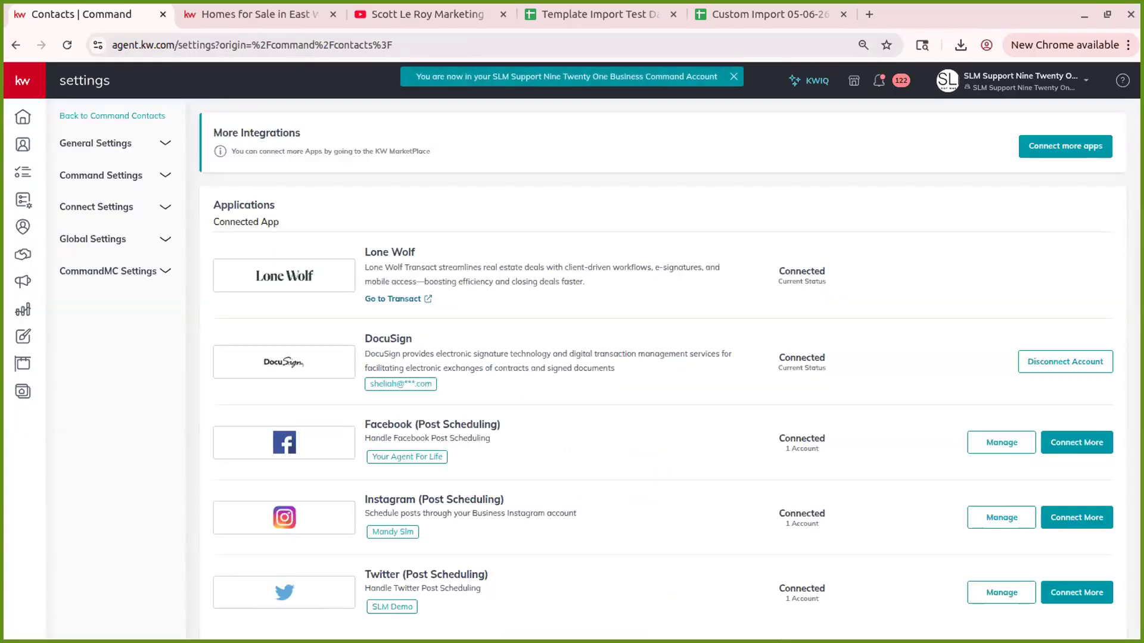
click(102, 173)
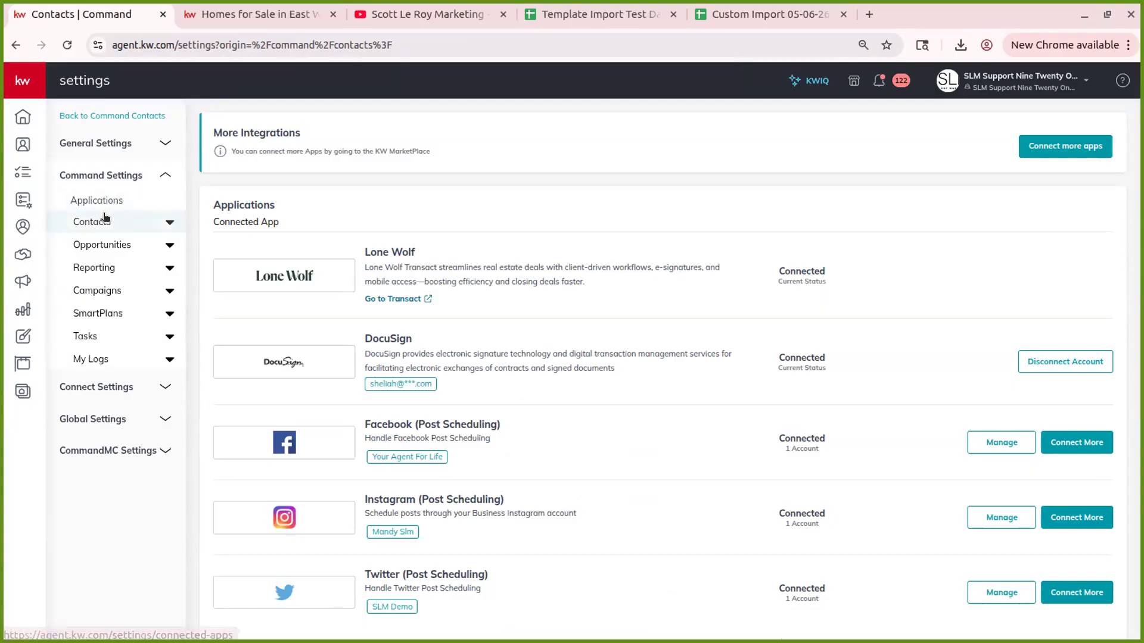
click(90, 224)
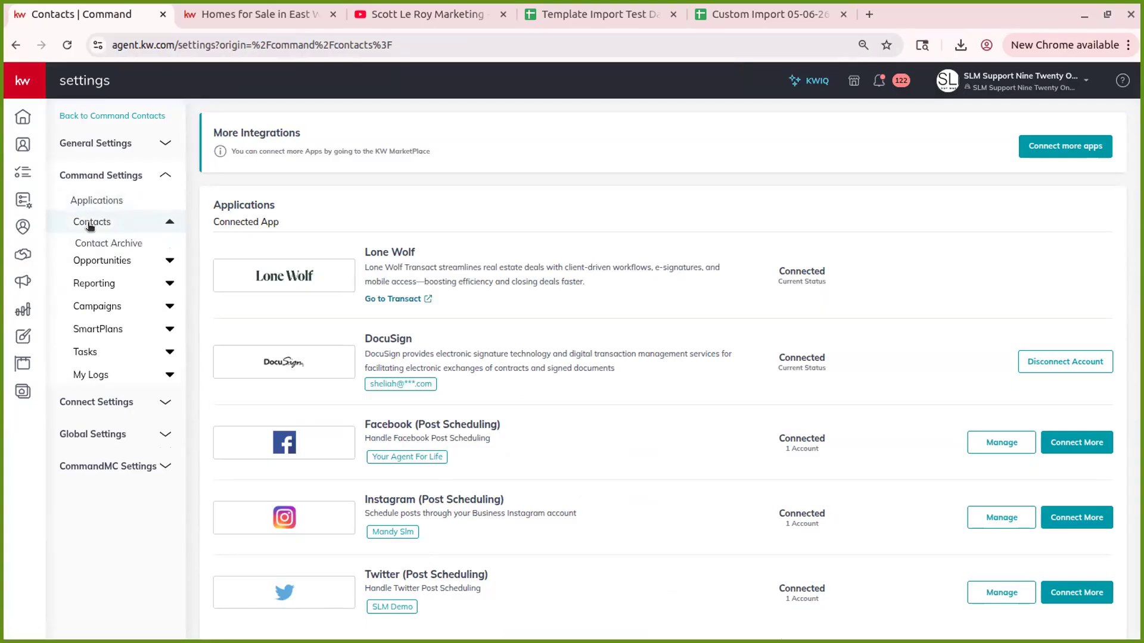
click(119, 246)
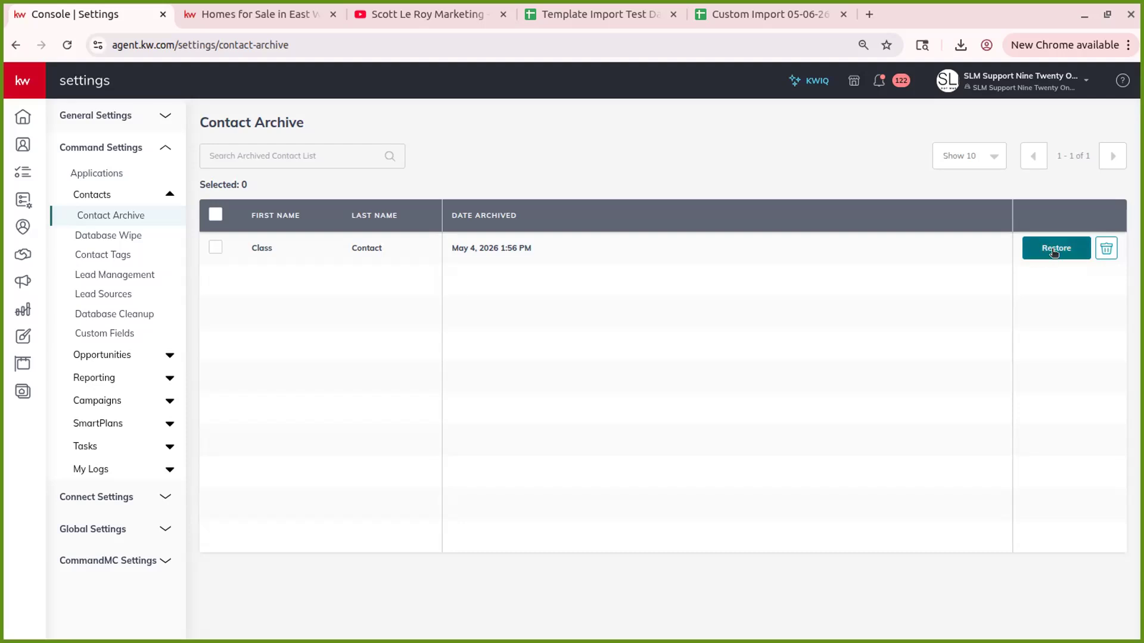
- Permanently delete the one archived contact, then go to the Database Wipe page
click(1107, 249)
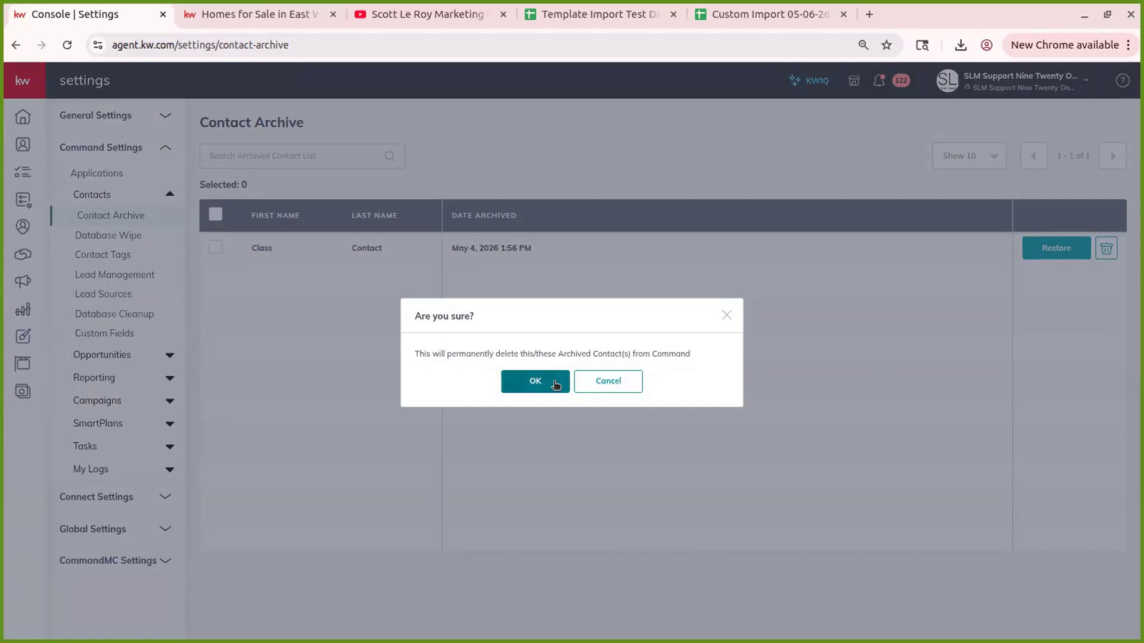
click(554, 382)
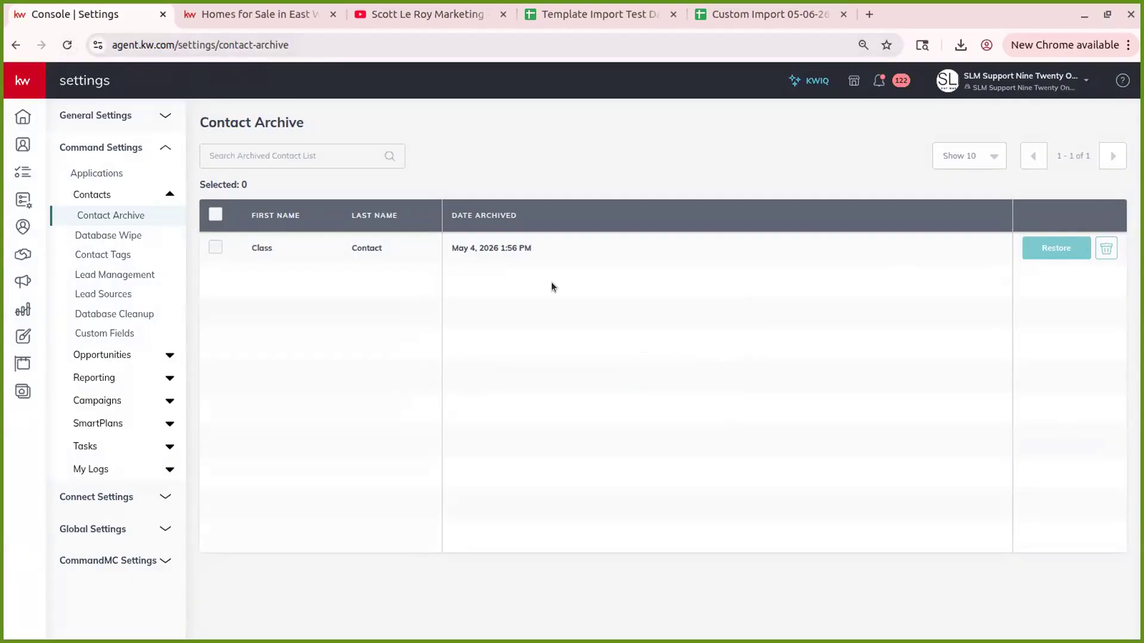
click(125, 236)
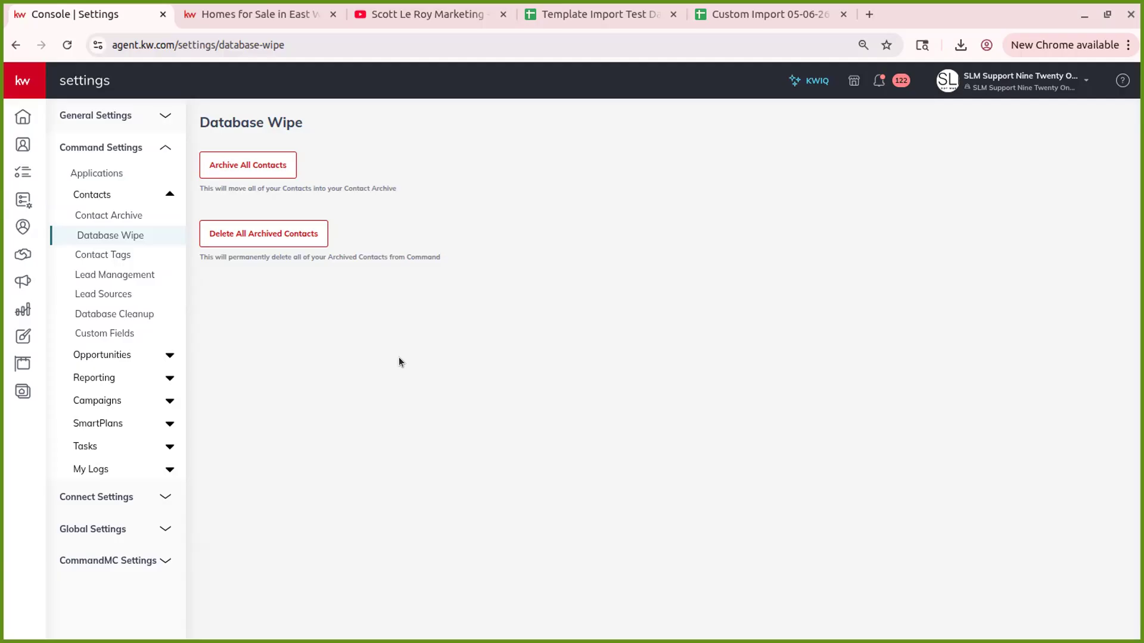
- Sort the Contact Tags list by Created By, then go to Lead Management
click(121, 258)
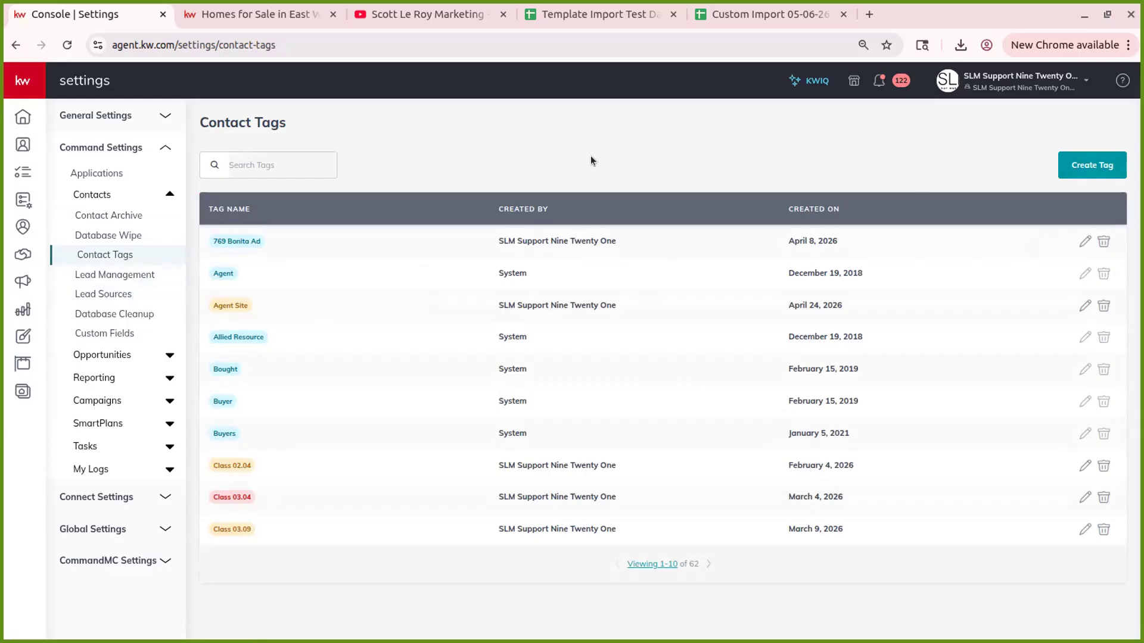
click(544, 209)
drag(502, 234, 624, 240)
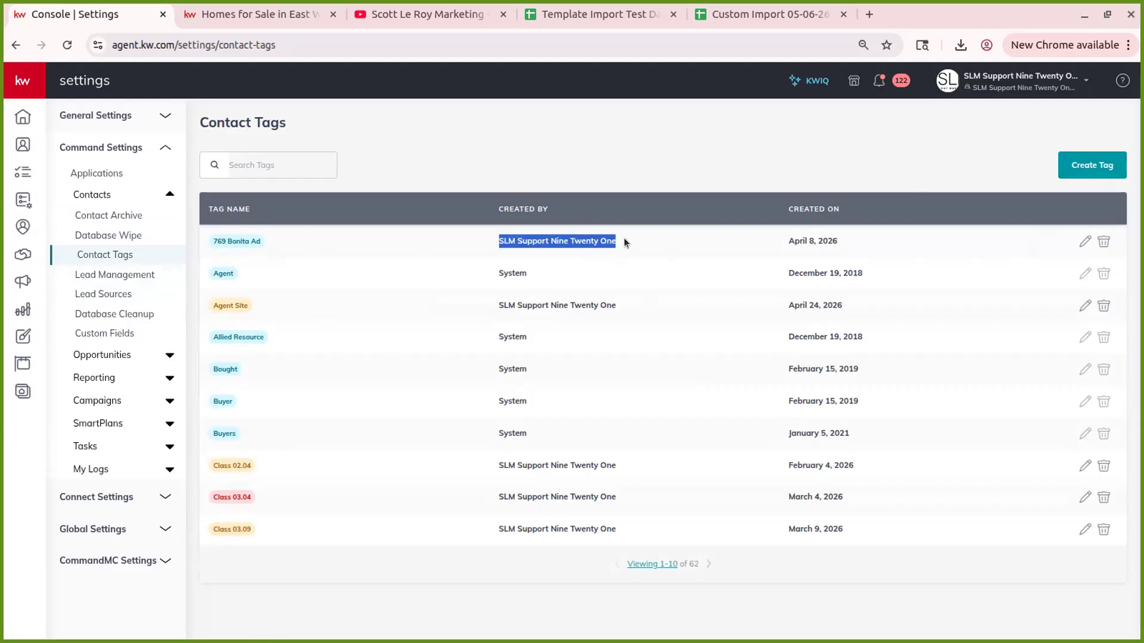
double_click(517, 272)
click(522, 272)
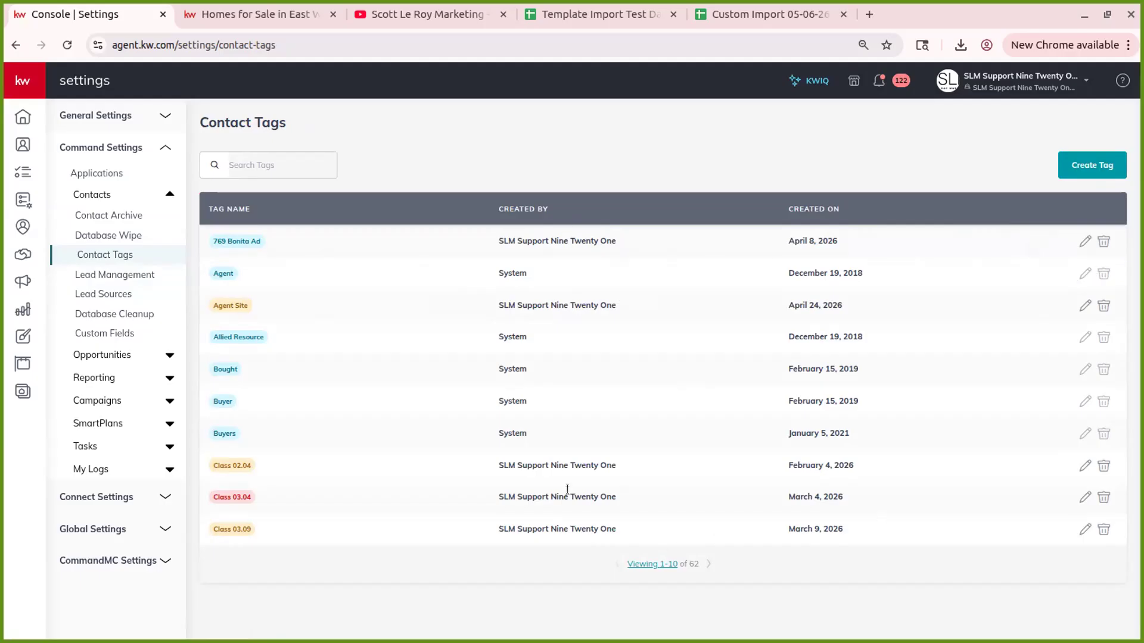
click(122, 274)
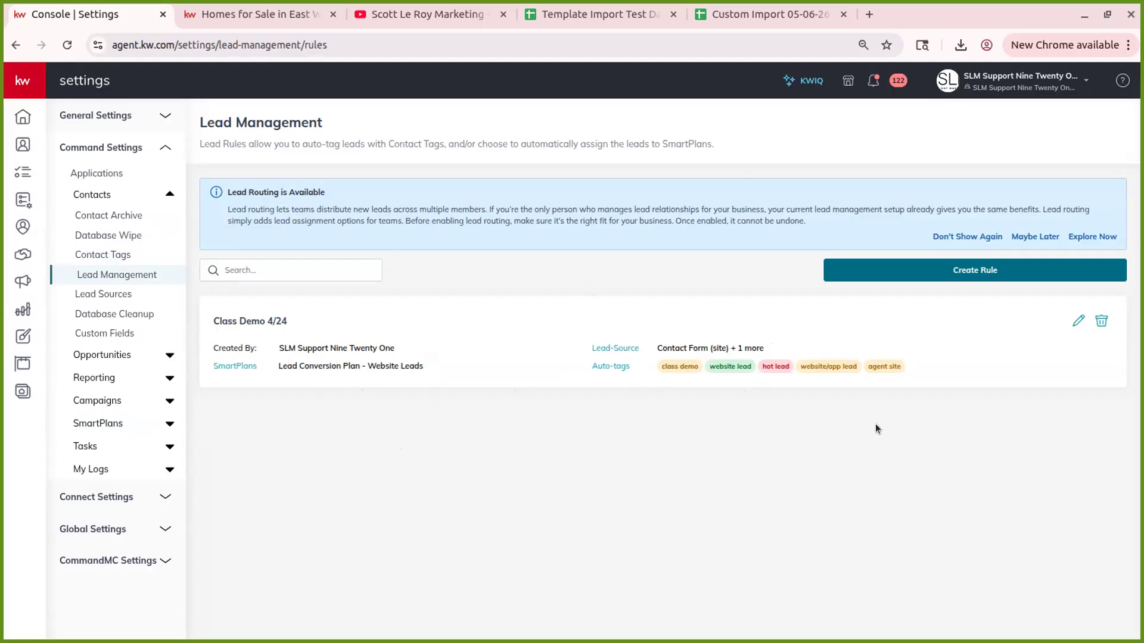
- Sort the 114 Lead Sources by Created By, page through them, then go to Database Cleanup
click(105, 296)
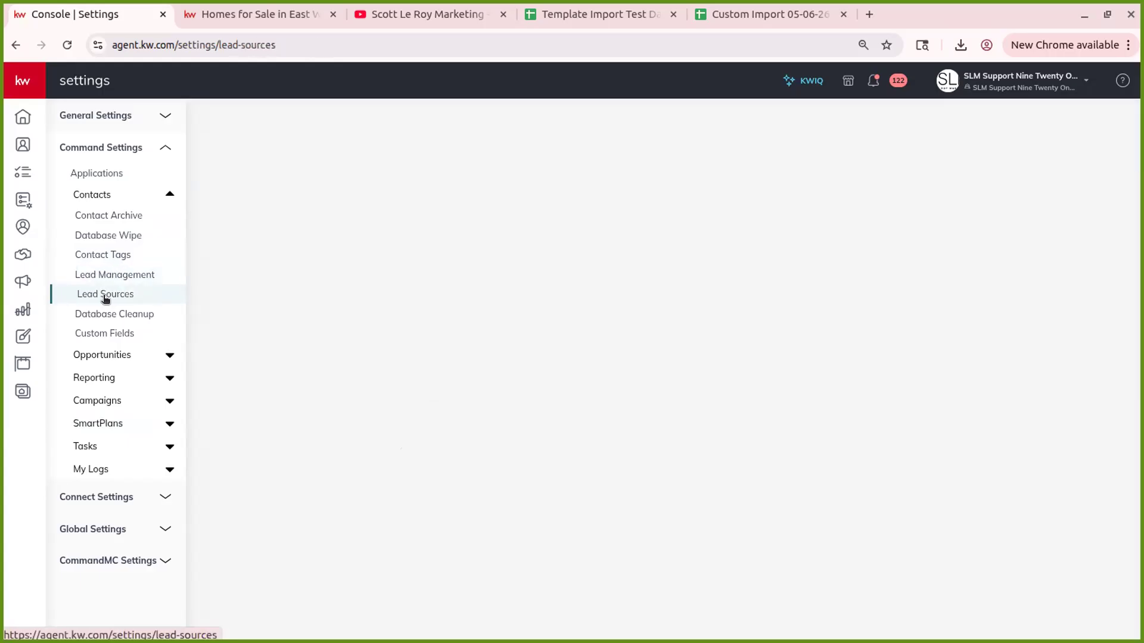
click(688, 212)
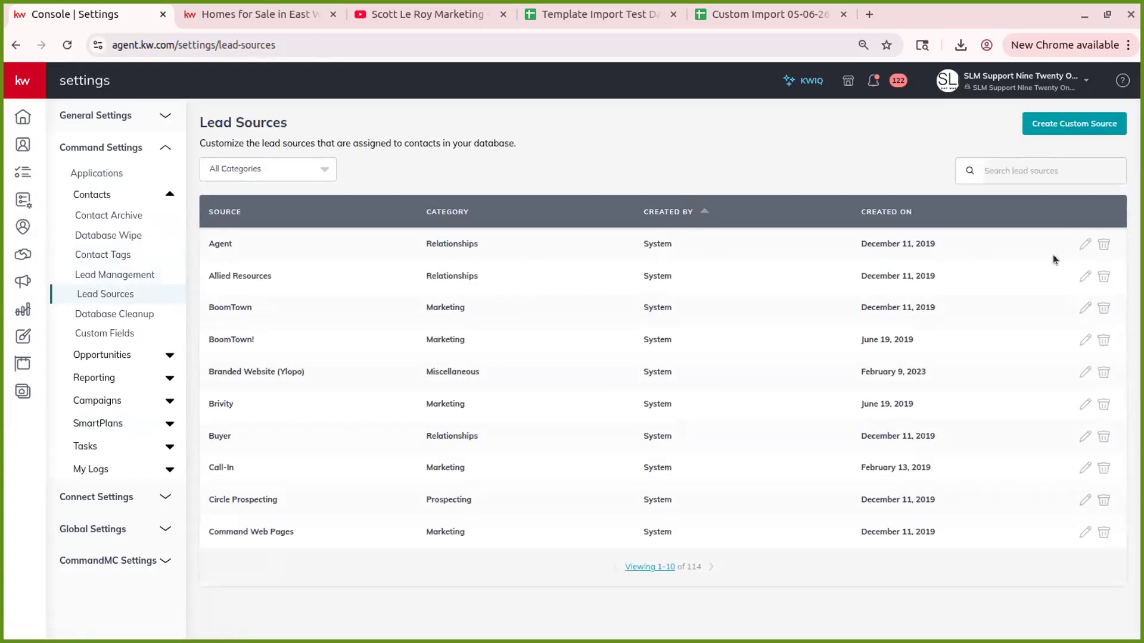
click(710, 567)
click(711, 567)
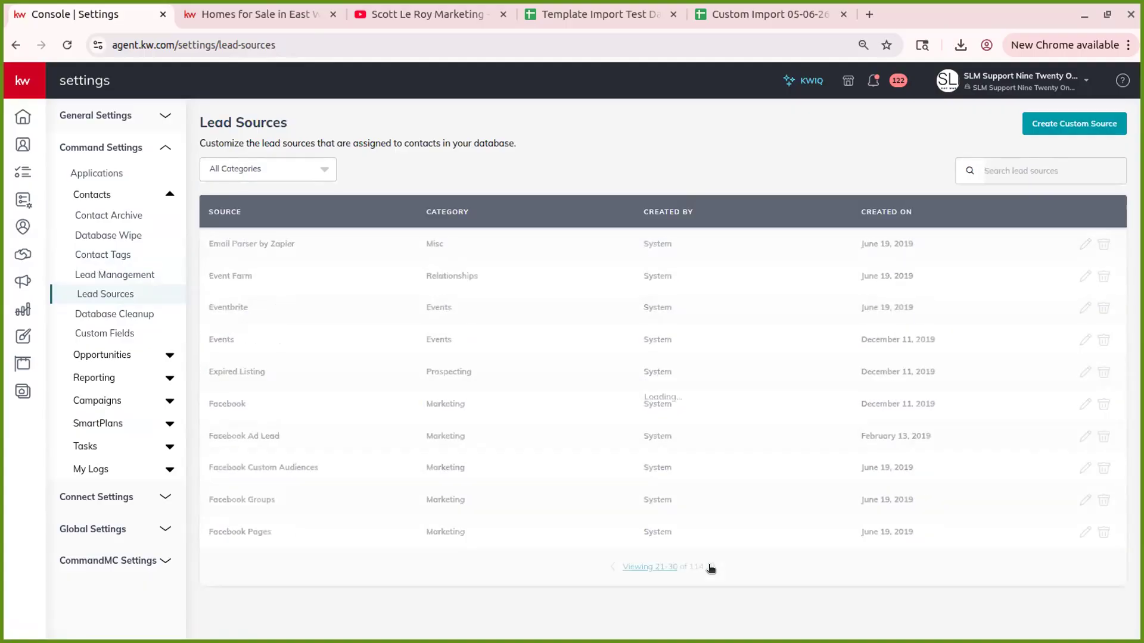
click(710, 567)
click(711, 566)
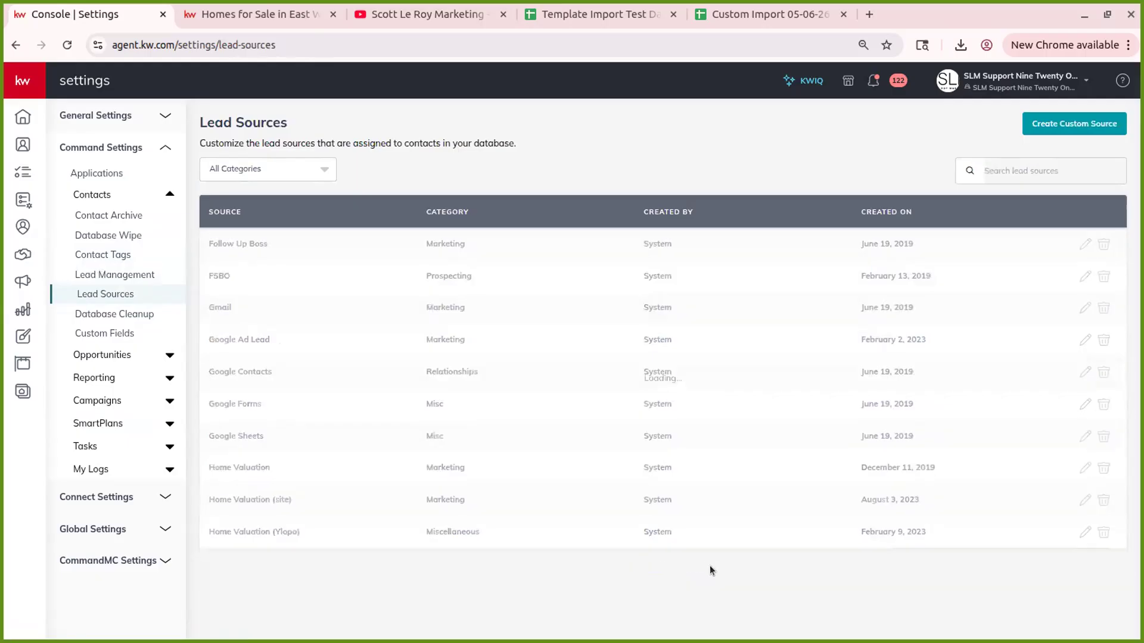
click(710, 567)
click(710, 566)
click(710, 567)
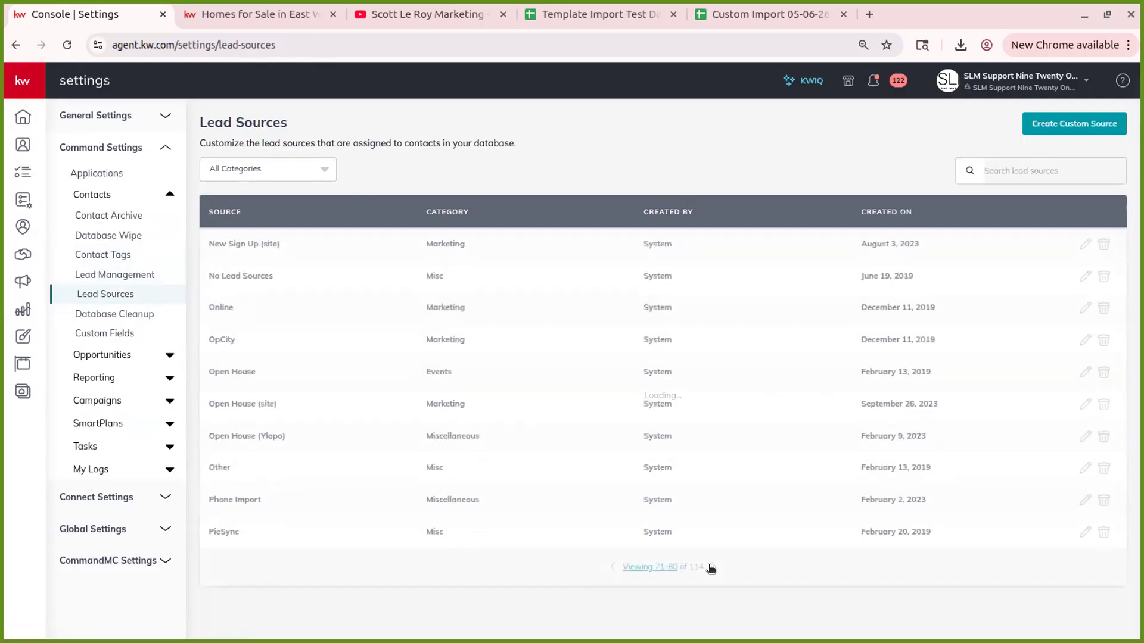
click(710, 566)
click(710, 566)
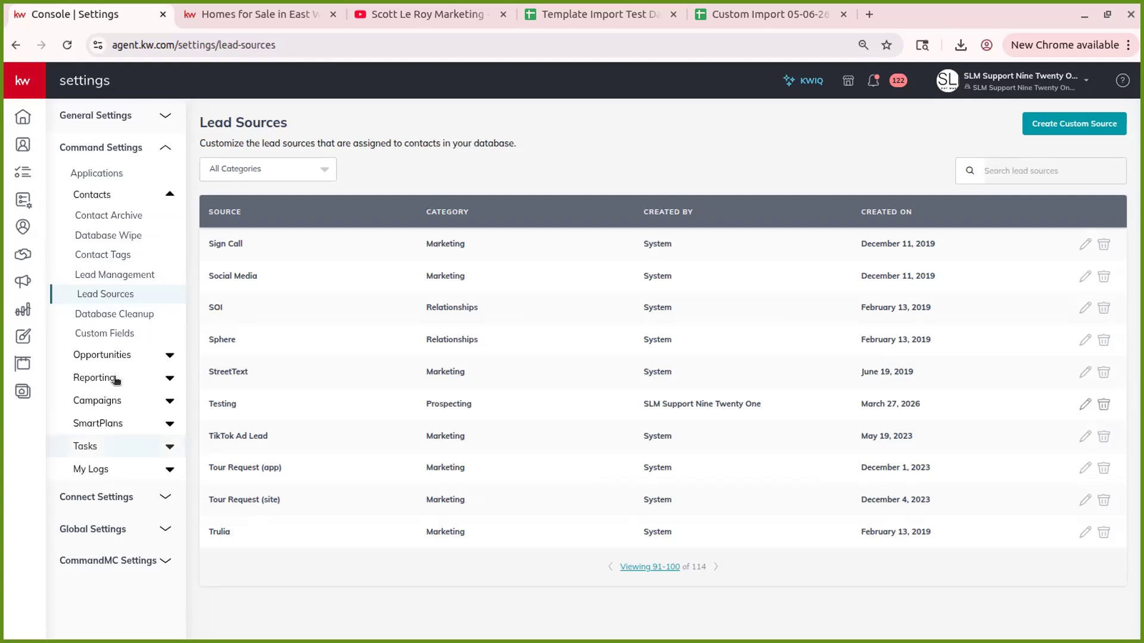
click(111, 316)
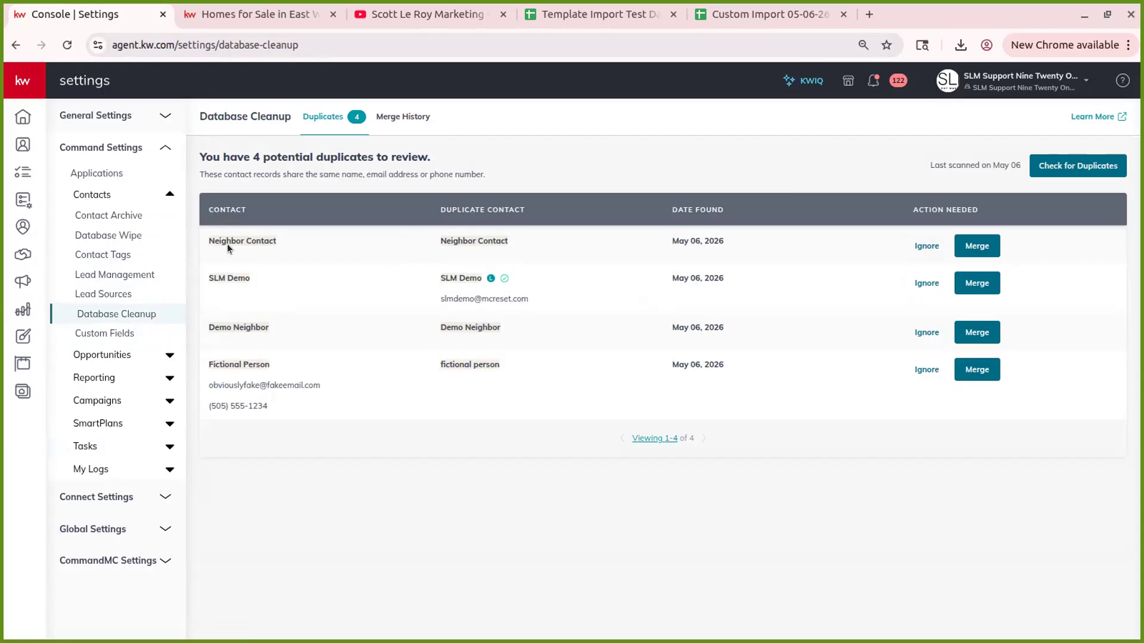
- Merge the first duplicate pair, keeping the more recently updated record
click(991, 248)
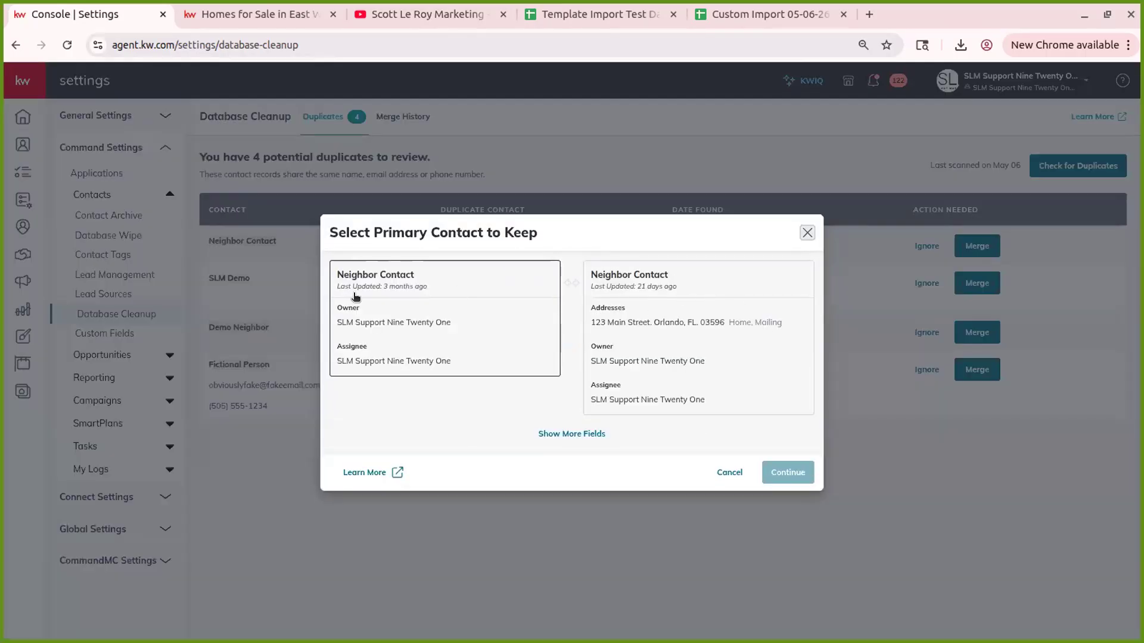
click(738, 361)
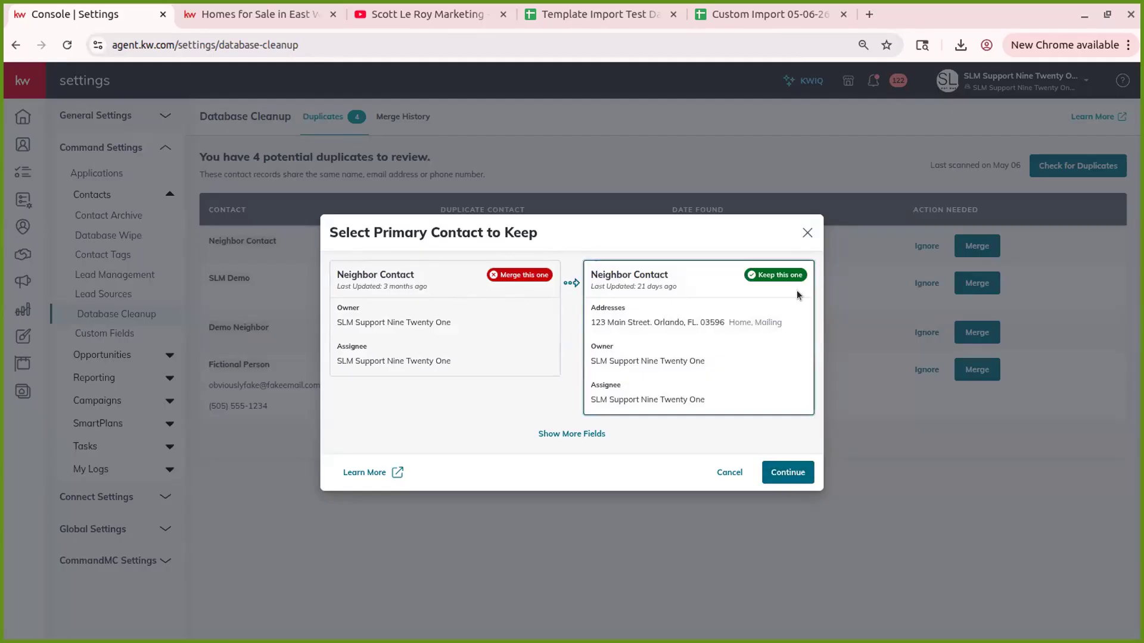
click(785, 464)
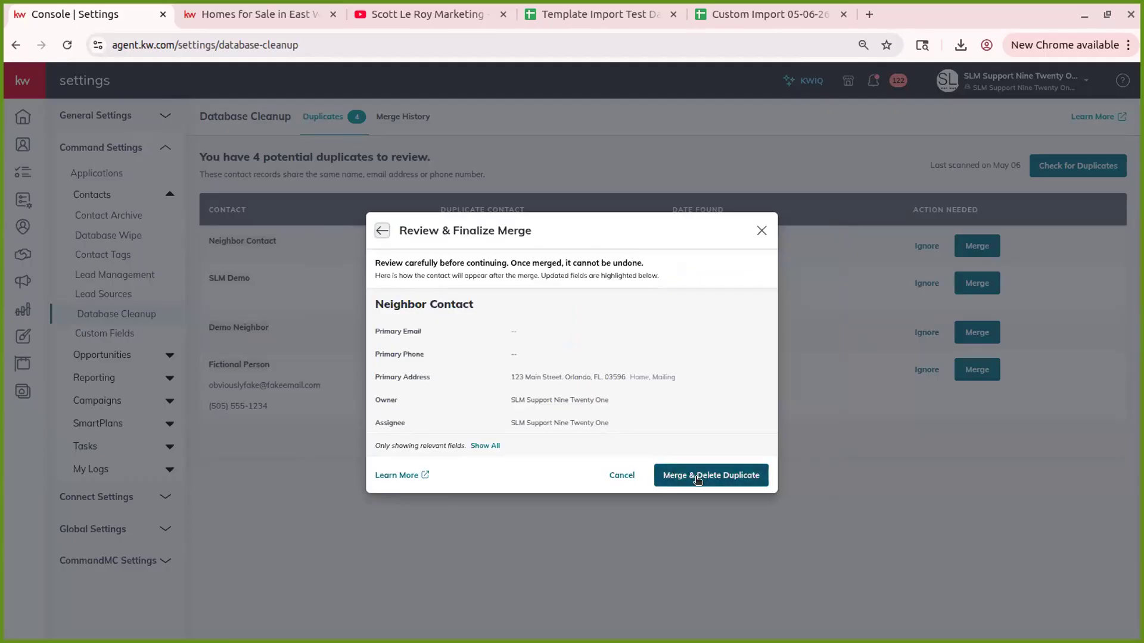
click(694, 477)
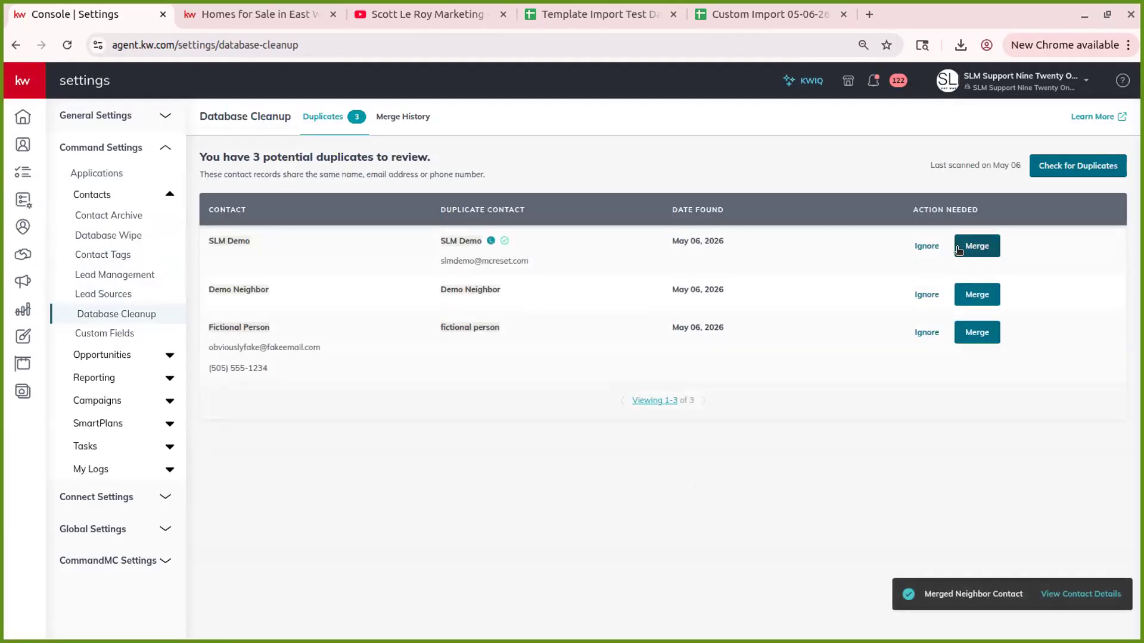
- Merge the second duplicate pair, then go to the Custom Fields page
click(970, 248)
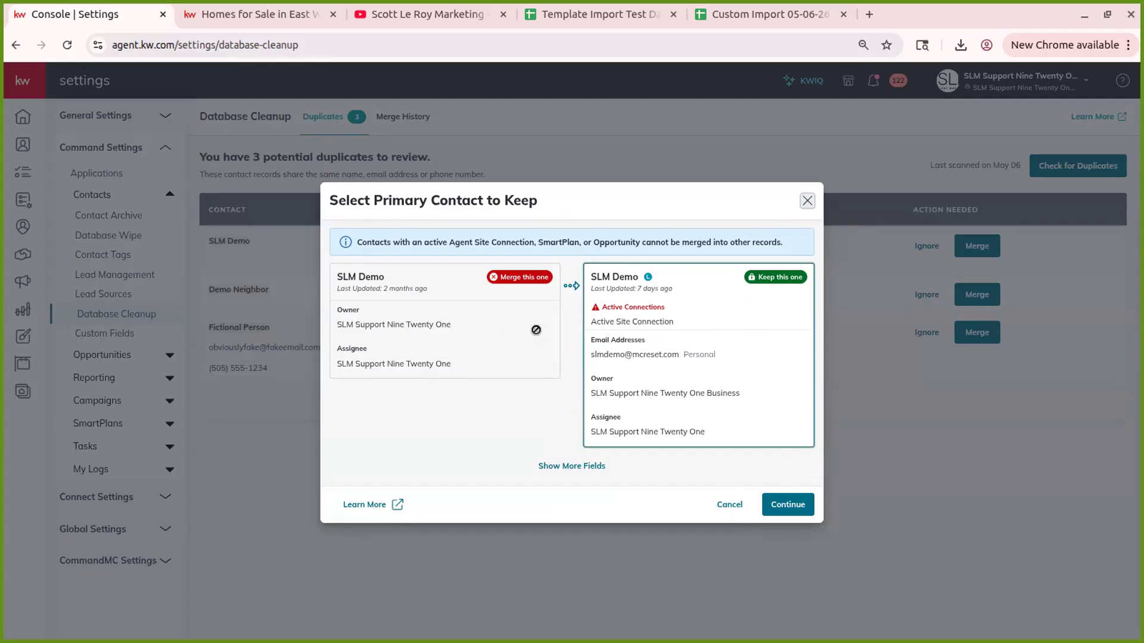
click(788, 507)
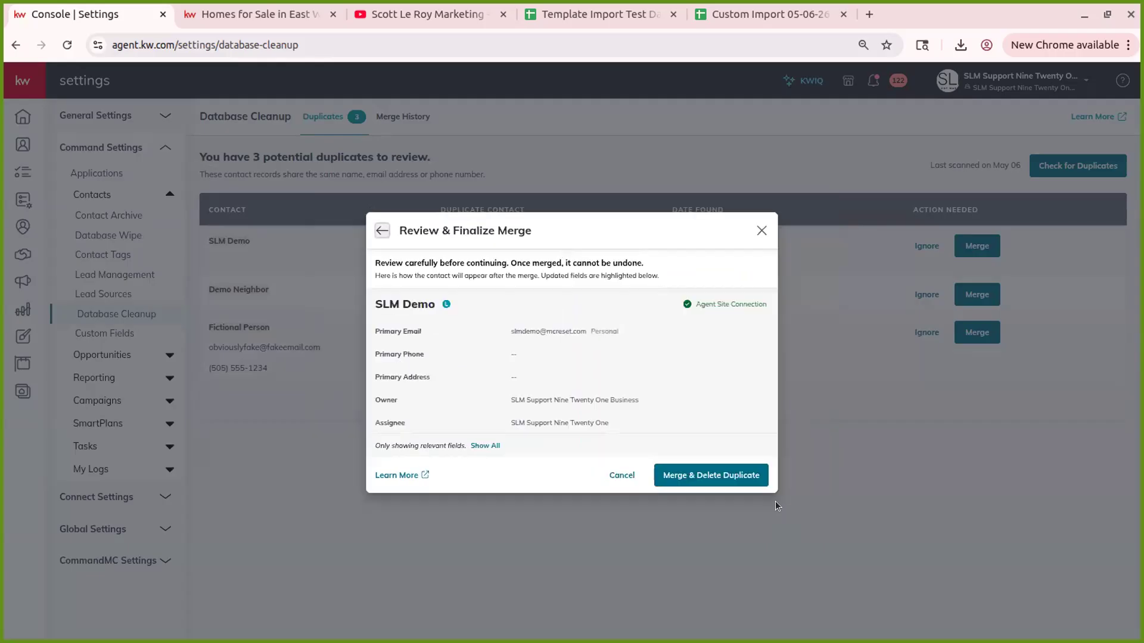
click(737, 476)
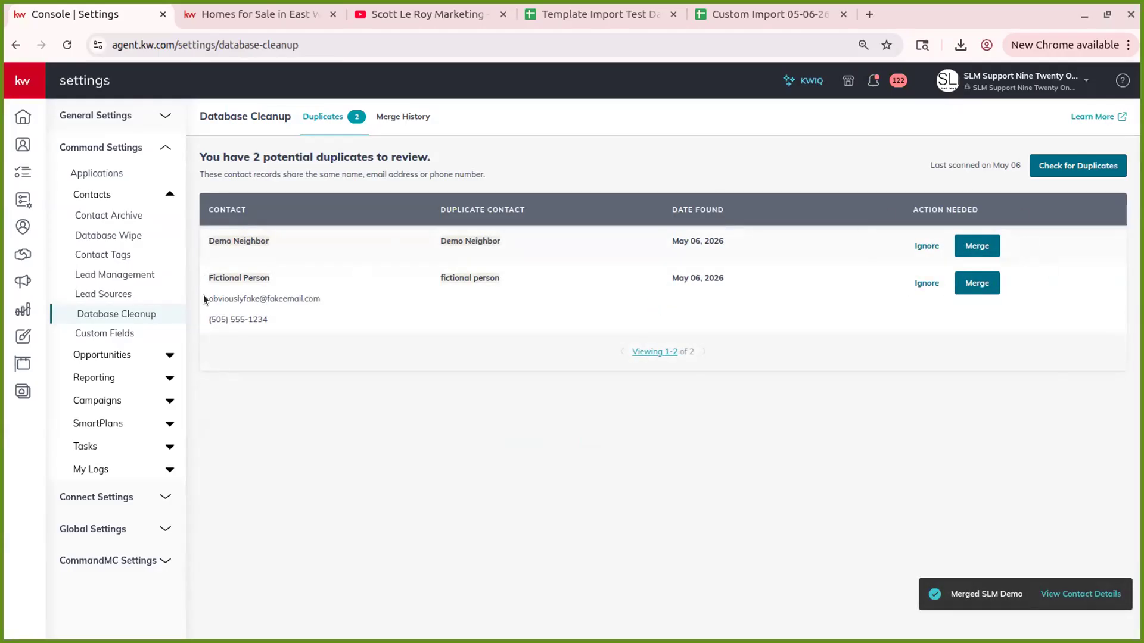
click(127, 335)
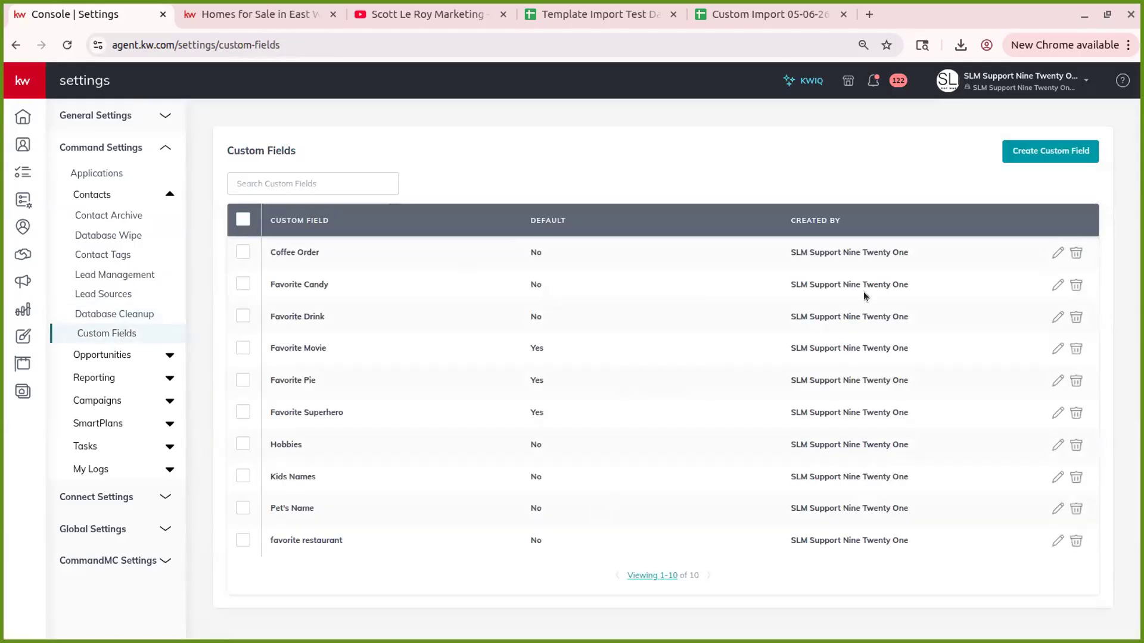
- Inspect the Coffee Order custom field unchanged, review the export (7) and import (17) logs, then return home
click(1054, 252)
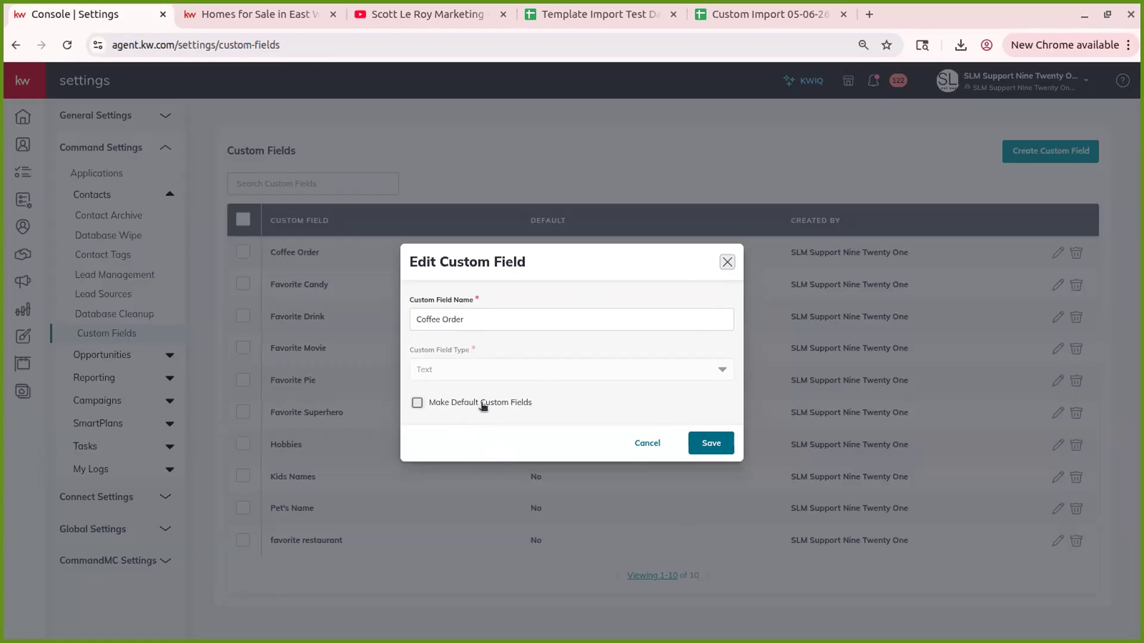
click(650, 443)
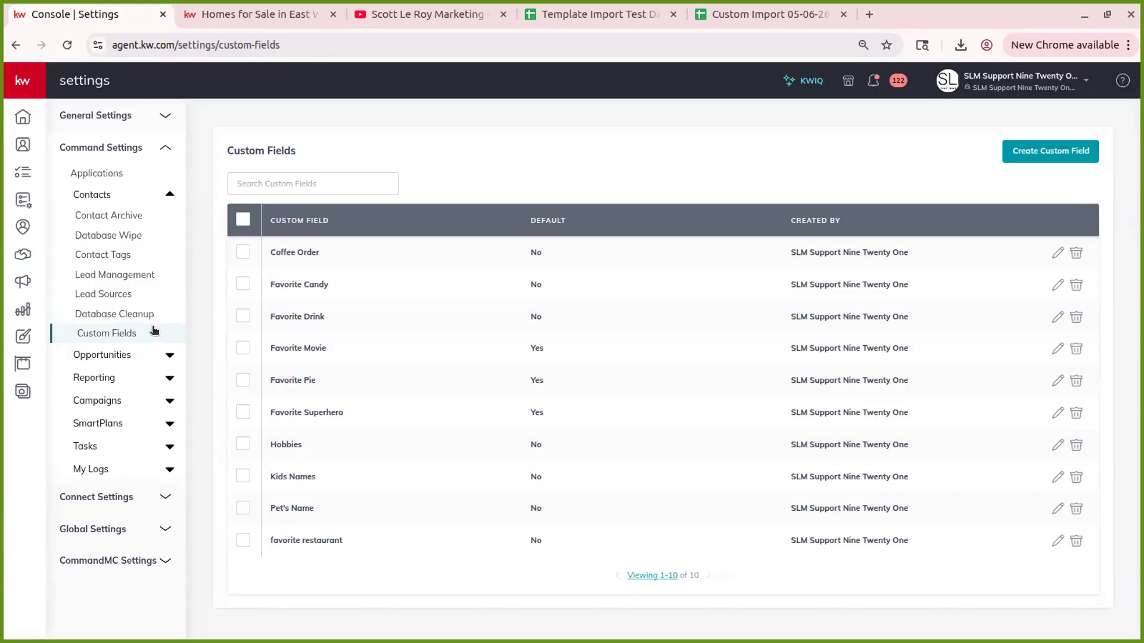
click(88, 469)
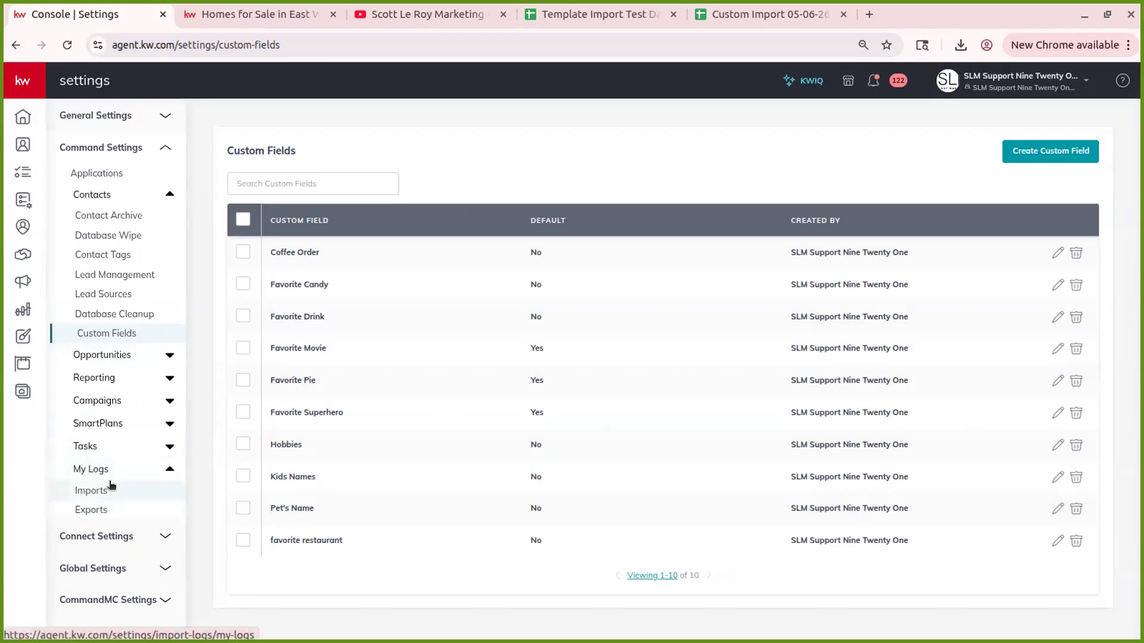
click(112, 508)
click(129, 490)
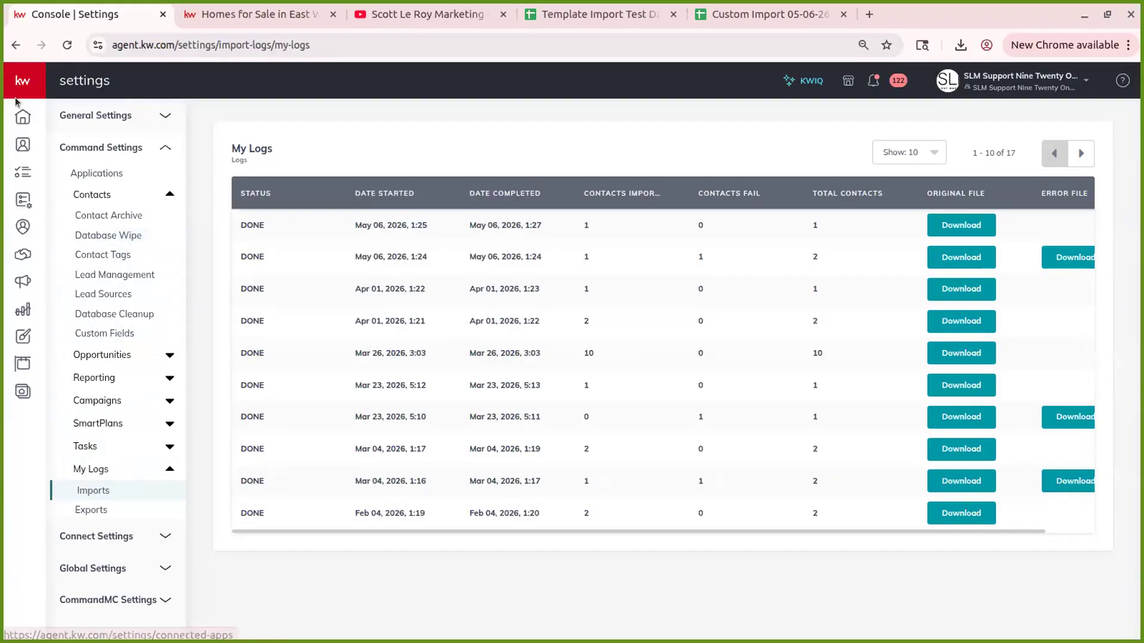
click(22, 115)
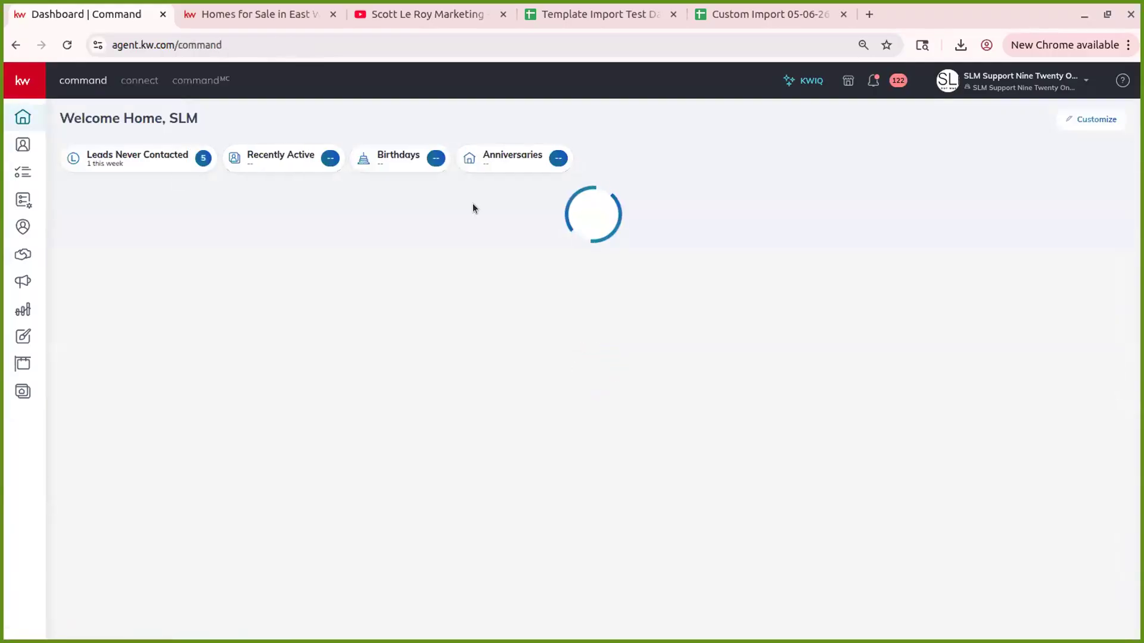